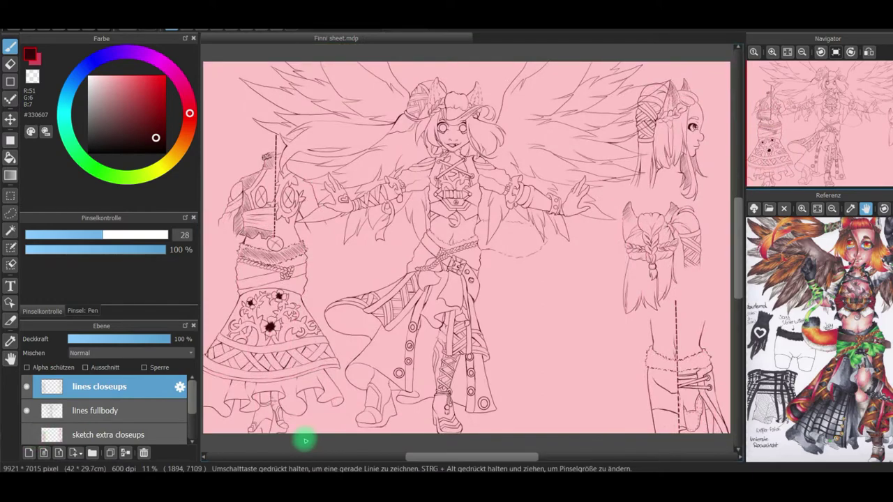
Lasso the back-view head closeup and move it down and left, away from the sheet's edge
left_click(9, 214)
left_click_drag(638, 200, 666, 199)
key("ctrl+t")
left_click_drag(653, 229, 611, 252)
left_click(701, 453)
Lasso the side-profile head closeup, move it slightly right and down, and clear the selection
mouse_move(720, 113)
left_mouse_down()
mouse_move(713, 88)
mouse_move(719, 115)
left_mouse_up()
key("ctrl+t")
left_click_drag(679, 132, 693, 158)
left_click(700, 452)
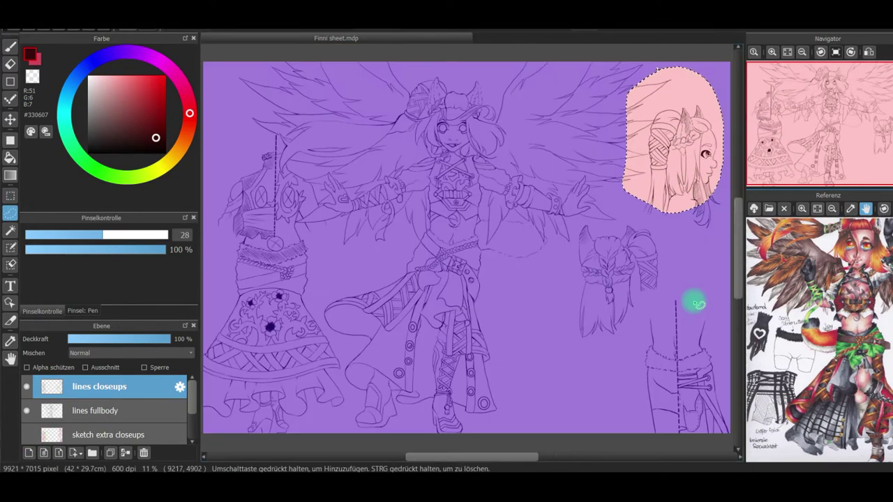
key("ctrl+d")
Show the sketch extra closeups layer and sketch a bare lower leg beside the boot closeup with the 20 px Pencil
left_click(10, 46)
left_click(82, 311)
left_click(42, 311)
left_click(125, 435)
left_click(26, 435)
left_click(773, 53)
left_click(773, 54)
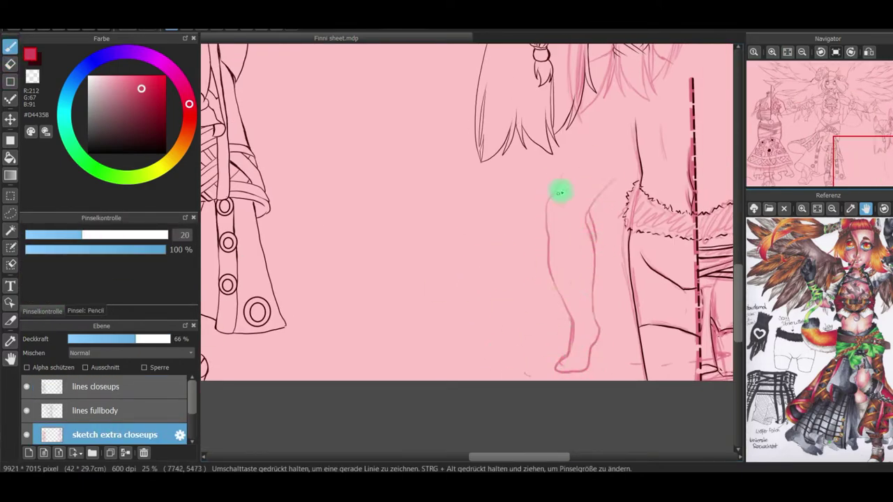
left_click_drag(592, 316, 582, 371)
Clean up the sketched leg's outline with the eraser and add cuffs below the knee and at the ankle
left_click(10, 64)
left_click_drag(545, 221, 546, 257)
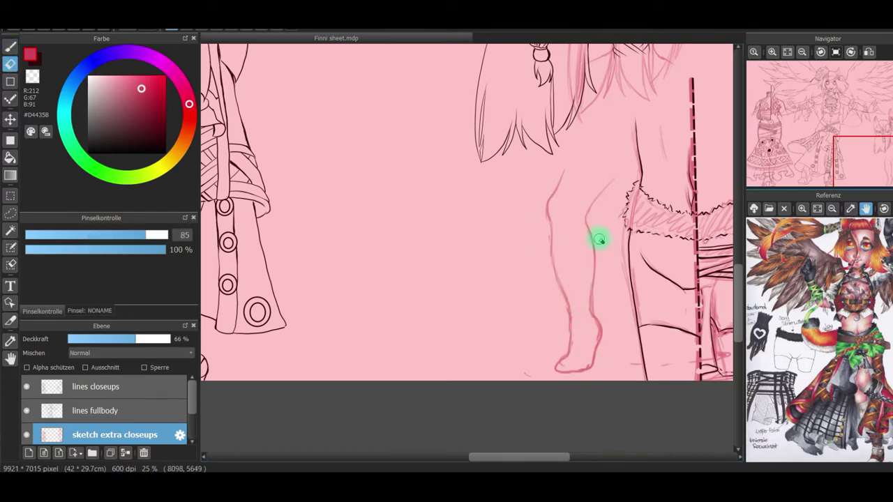
key("b")
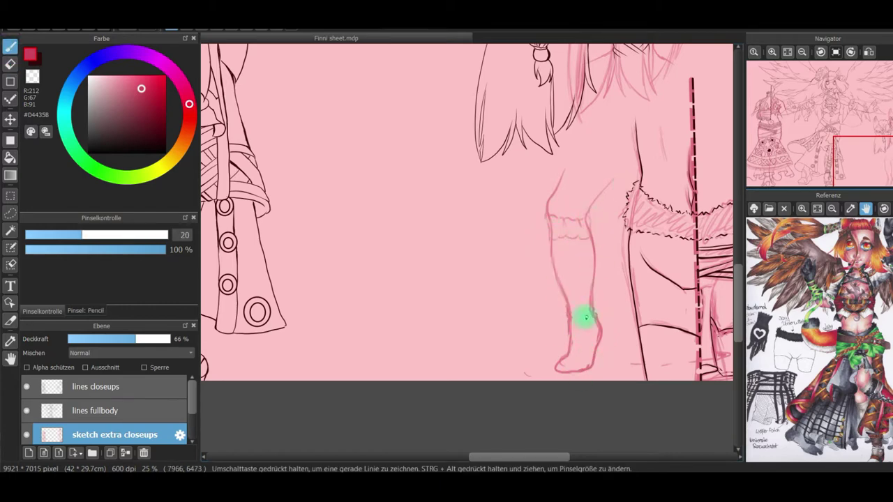
key("e")
left_click_drag(605, 326, 604, 349)
key("b")
Ink the leg on the lines closeups layer with a 10.1 px Pen in #330607 and hide the sketch extra closeups layer
key("x")
left_click(85, 311)
left_click(60, 300)
left_click(46, 312)
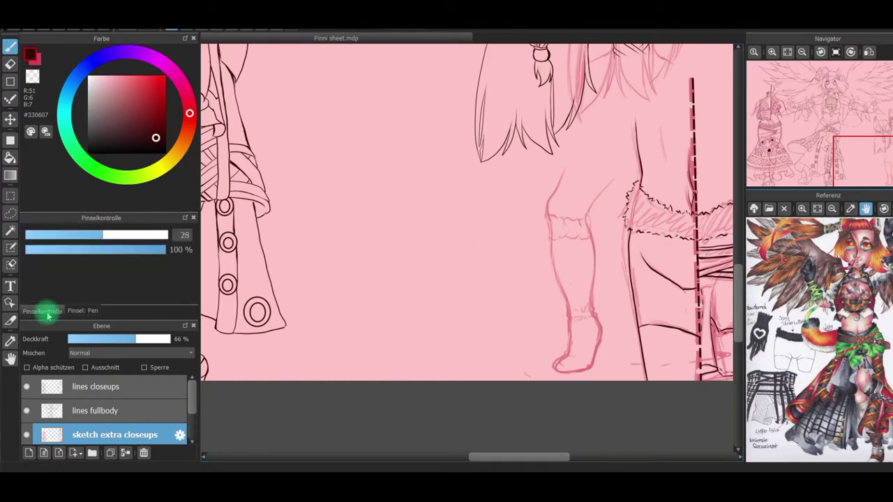
left_click_drag(60, 235, 53, 235)
left_click(98, 387)
left_click_drag(566, 166, 548, 212)
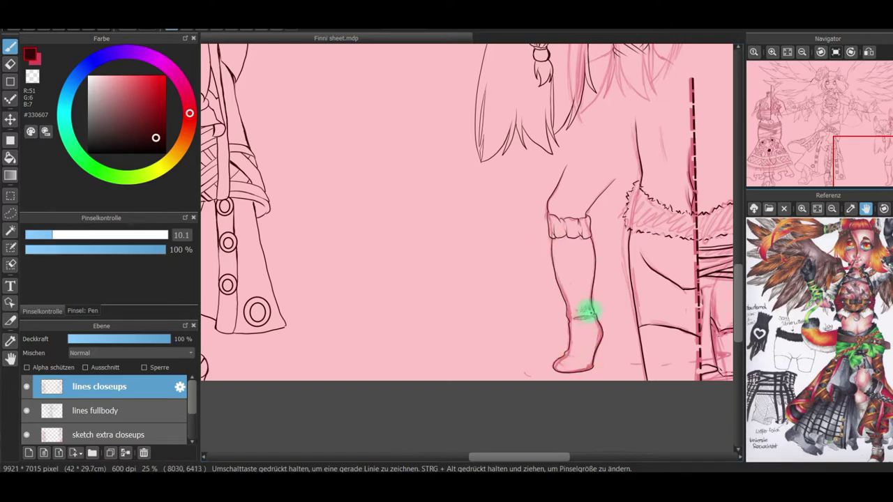
left_click(27, 435)
Lasso the inked leg closeup, scale it down and move it left of the boot closeup
key("l")
mouse_move(579, 153)
left_mouse_down()
mouse_move(612, 156)
mouse_move(587, 140)
left_mouse_up()
key("ctrl+t")
left_click_drag(618, 345, 530, 343)
left_click_drag(552, 305, 541, 321)
left_click_drag(532, 366, 544, 365)
left_click(699, 451)
key("ctrl+d")
Lasso the boot closeup, scale it down and place it in the sheet's lower right corner
mouse_move(663, 293)
left_mouse_down()
mouse_move(725, 441)
mouse_move(648, 279)
left_mouse_up()
key("ctrl+t")
mouse_move(712, 368)
left_mouse_down()
mouse_move(542, 329)
mouse_move(574, 379)
mouse_move(559, 379)
left_mouse_up()
left_click(699, 450)
key("ctrl+d")
Add a new layer above sketch extra closeups and name it "haut color"
left_click(9, 46)
left_click(120, 434)
left_click(29, 452)
left_click(180, 391)
type("haut c")
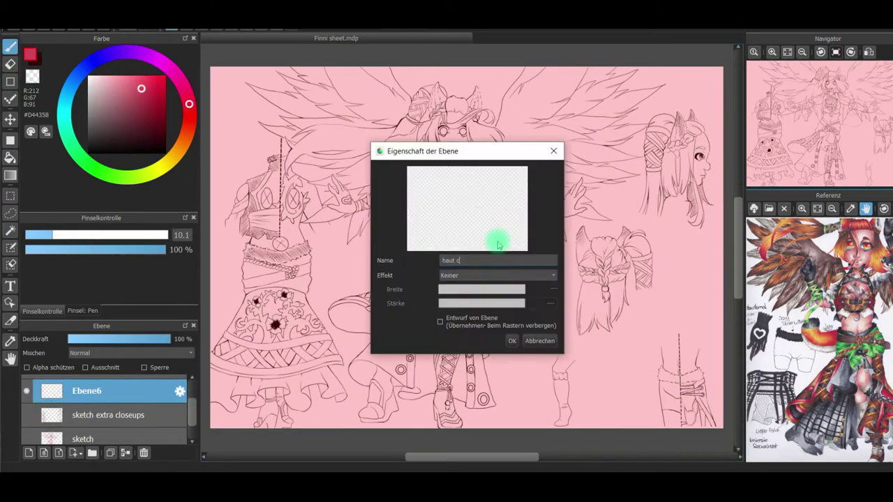
type("olor")
key("Return")
Choose the Watercolor (Hard) brush and mark the full-body figure's face skin with the Select Pen at 40 px
scroll(499, 245, "up", 5)
left_click_drag(827, 106, 834, 92)
left_click(83, 311)
left_click(126, 254)
left_click(42, 311)
left_click(10, 248)
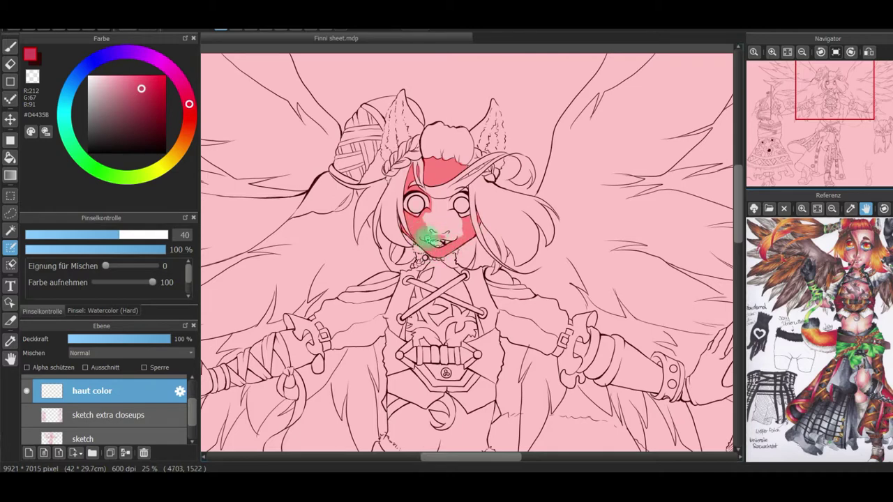
mouse_move(434, 220)
left_mouse_down()
mouse_move(415, 211)
mouse_move(455, 207)
left_mouse_up()
left_click(10, 265)
left_click(10, 249)
key("ctrl+Up")
key("ctrl+Up")
key("ctrl+Up")
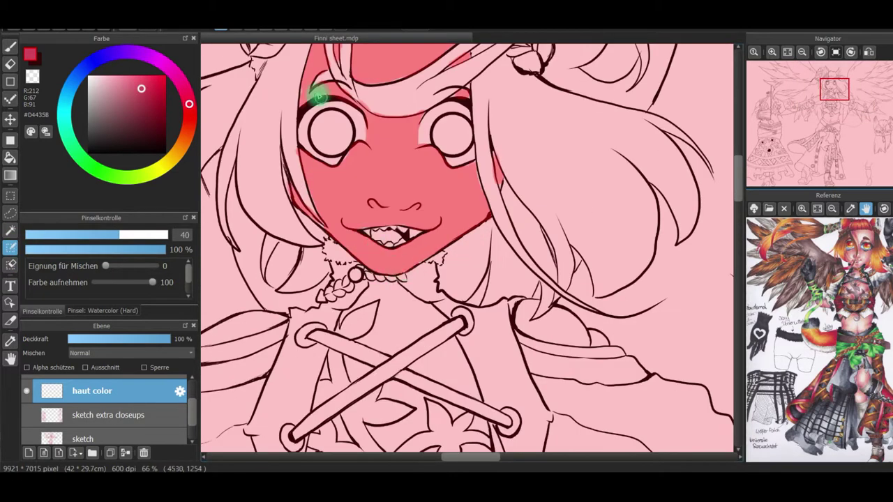
Add the neck and the chest skin between the lacing and ornaments to the Select Pen selection
mouse_move(346, 315)
left_mouse_down()
mouse_move(380, 277)
mouse_move(376, 331)
mouse_move(408, 339)
mouse_move(423, 307)
mouse_move(422, 322)
mouse_move(397, 340)
mouse_move(351, 372)
left_mouse_up()
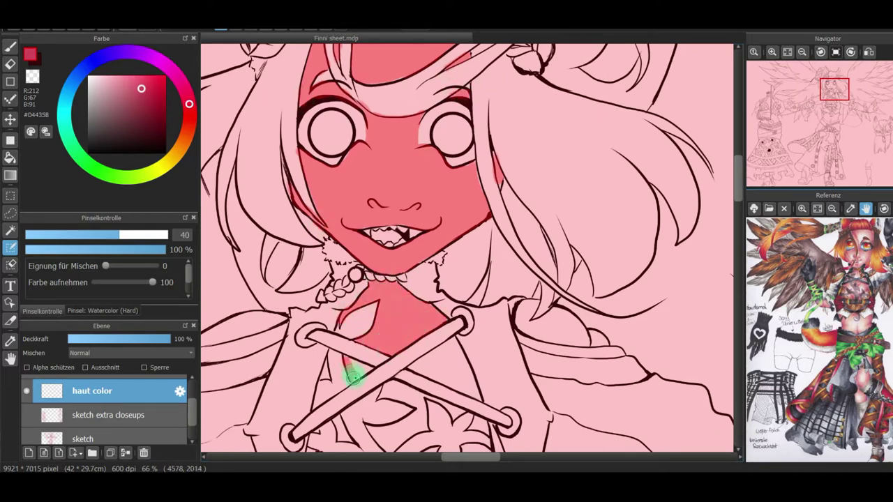
scroll(324, 370, "down", 5)
mouse_move(435, 200)
left_mouse_down()
mouse_move(480, 216)
mouse_move(412, 227)
mouse_move(416, 267)
mouse_move(485, 249)
mouse_move(514, 302)
mouse_move(490, 323)
mouse_move(463, 288)
mouse_move(358, 335)
mouse_move(371, 303)
mouse_move(423, 342)
mouse_move(341, 293)
left_mouse_up()
Mark the bare belly between the top and the fur waistband, trimming spill-over with the Select Eraser
scroll(381, 323, "down", 5)
left_click_drag(305, 231, 317, 244)
mouse_move(305, 294)
left_mouse_down()
mouse_move(321, 356)
mouse_move(453, 413)
mouse_move(580, 286)
mouse_move(595, 249)
left_mouse_up()
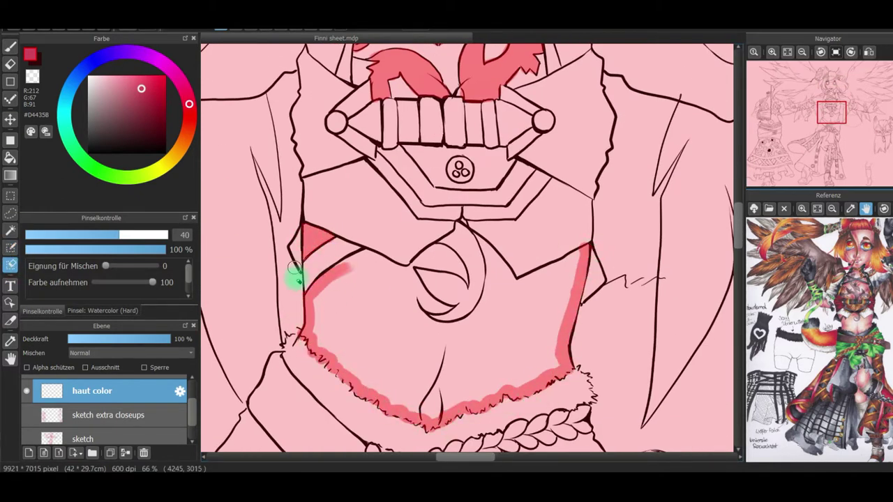
mouse_move(403, 275)
left_mouse_down()
mouse_move(389, 393)
mouse_move(497, 383)
mouse_move(425, 261)
mouse_move(425, 297)
mouse_move(488, 299)
mouse_move(528, 285)
mouse_move(481, 375)
mouse_move(427, 346)
mouse_move(389, 341)
left_mouse_up()
Mark the narrow strips of leg skin showing between the skirt panels with the Select Pen
left_click_drag(823, 119, 822, 166)
left_click_drag(480, 118, 482, 143)
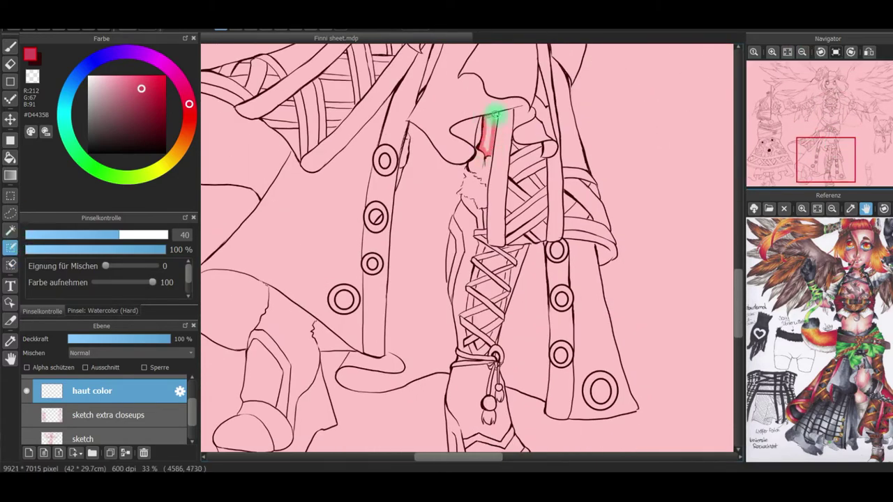
left_click_drag(826, 159, 817, 141)
mouse_move(495, 272)
left_mouse_down()
mouse_move(508, 214)
mouse_move(489, 269)
left_mouse_up()
left_click(10, 264)
left_click(10, 248)
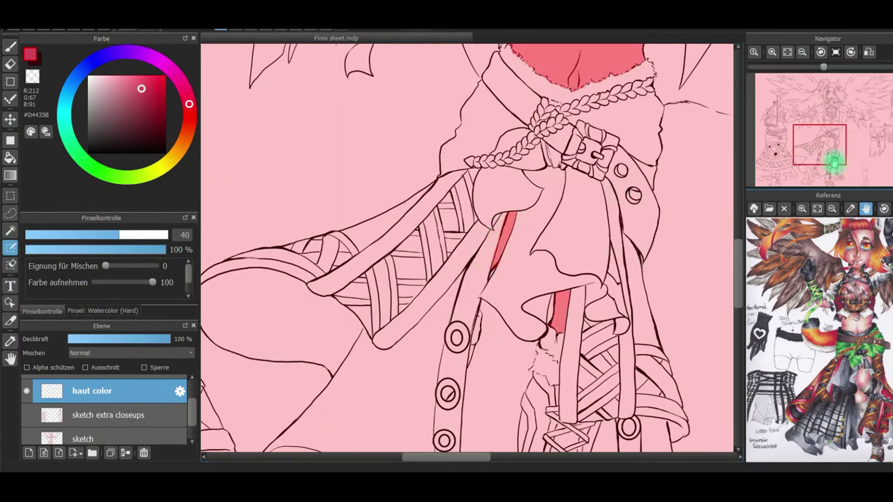
Mark the figure's bandaged forearm, the hand with the heart and the bare shoulder with the Select Pen
left_click_drag(817, 141, 816, 102)
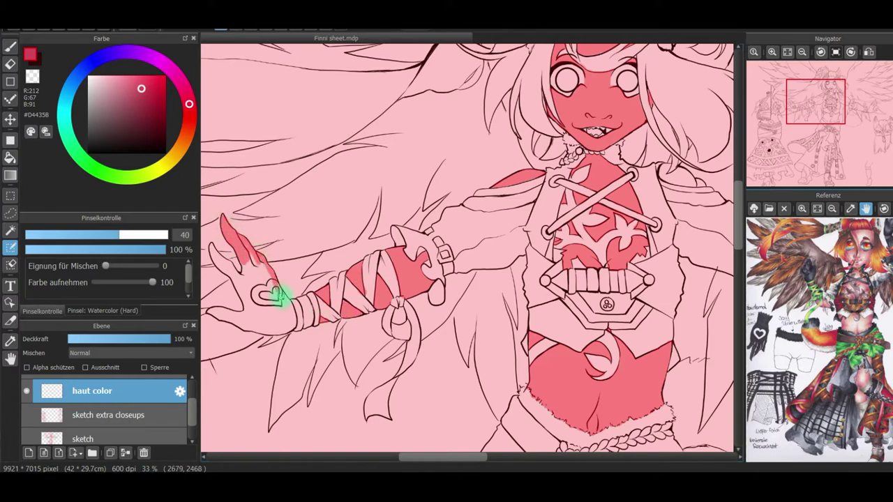
mouse_move(236, 316)
left_mouse_down()
mouse_move(272, 315)
mouse_move(213, 259)
mouse_move(259, 294)
left_mouse_up()
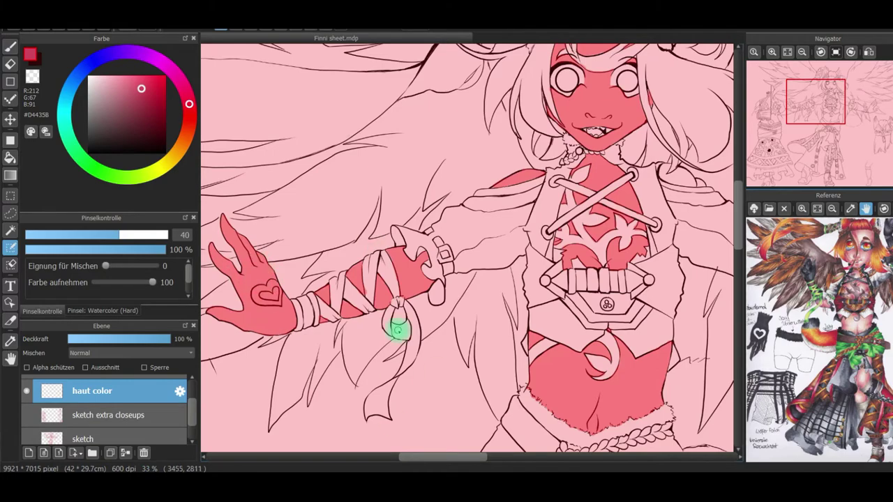
left_click(787, 51)
scroll(569, 275, "up", 3)
left_click_drag(880, 118, 830, 103)
left_click(787, 51)
Switch to the Brush tool with a light salmon skin tone and set its size to 133 px
left_click(178, 154)
left_click(126, 79)
left_click(183, 139)
left_click(11, 48)
left_click(147, 235)
left_click(188, 129)
left_click(114, 83)
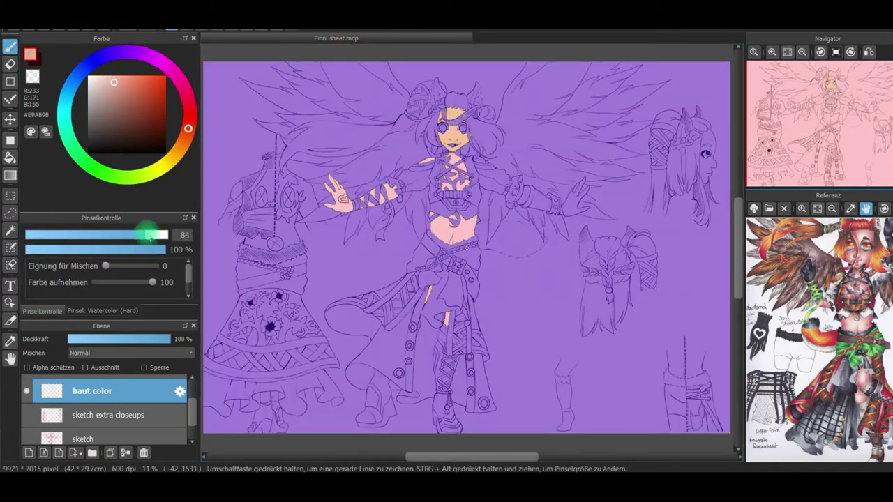
left_click_drag(147, 235, 165, 235)
Try painting the selected face skin in the pale tone #FFCFBA
left_click(186, 123)
left_click(185, 143)
left_click(109, 77)
left_click(186, 135)
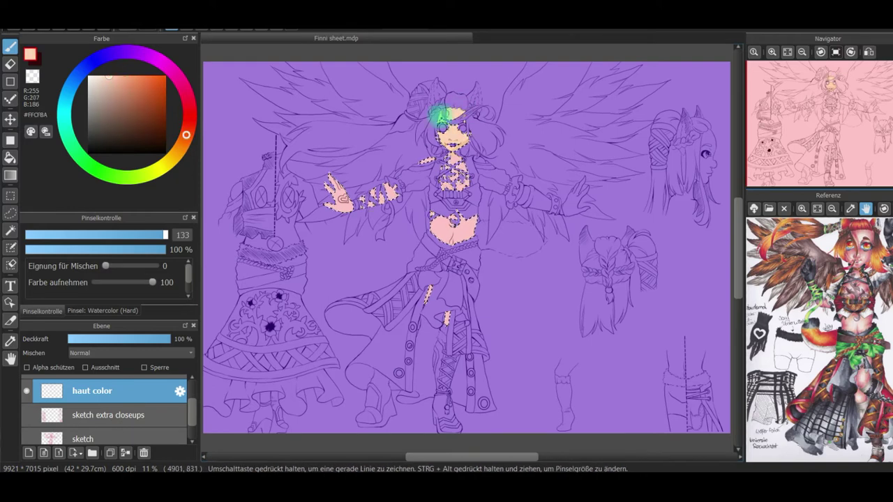
mouse_move(451, 109)
left_mouse_down()
mouse_move(443, 128)
mouse_move(474, 143)
mouse_move(459, 116)
mouse_move(455, 130)
left_mouse_up()
Paint the selected face, chest, belly and arm skin in the base tone #FFBCA9
left_click(184, 141)
left_click(113, 76)
left_click(110, 81)
left_click(115, 76)
left_click(189, 127)
left_click_drag(452, 104, 454, 217)
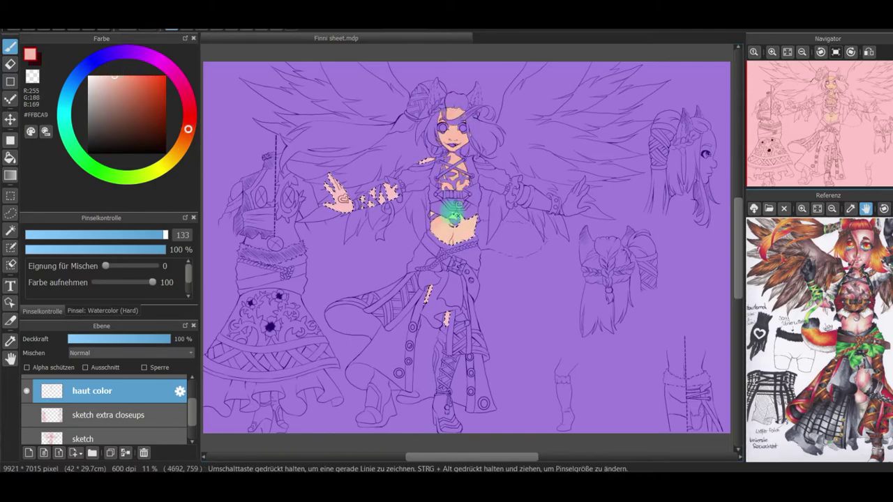
left_click_drag(374, 191, 338, 198)
Brush soft #FECABB lights onto the face and chest skin with the 50 px Watercolor (Soft) brush
left_click(108, 76)
left_click(772, 52)
left_click(822, 105)
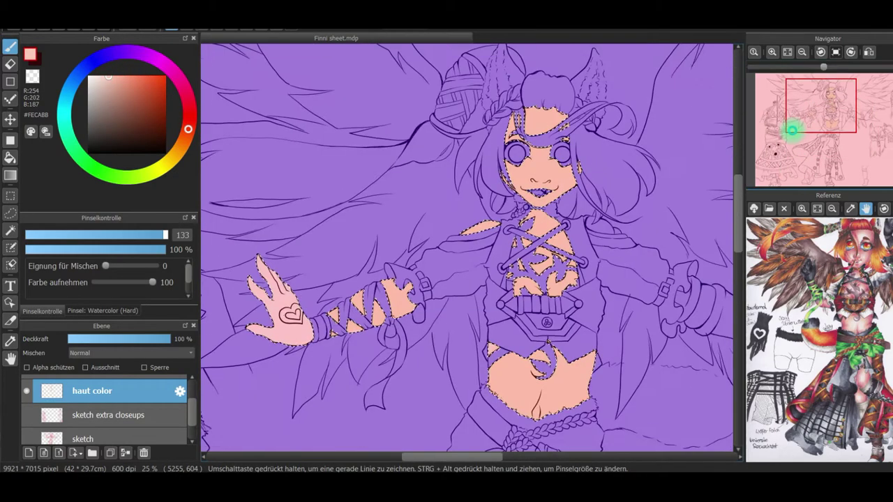
left_click(835, 52)
left_click(824, 95)
scroll(828, 97, "up", 3)
left_click(831, 96)
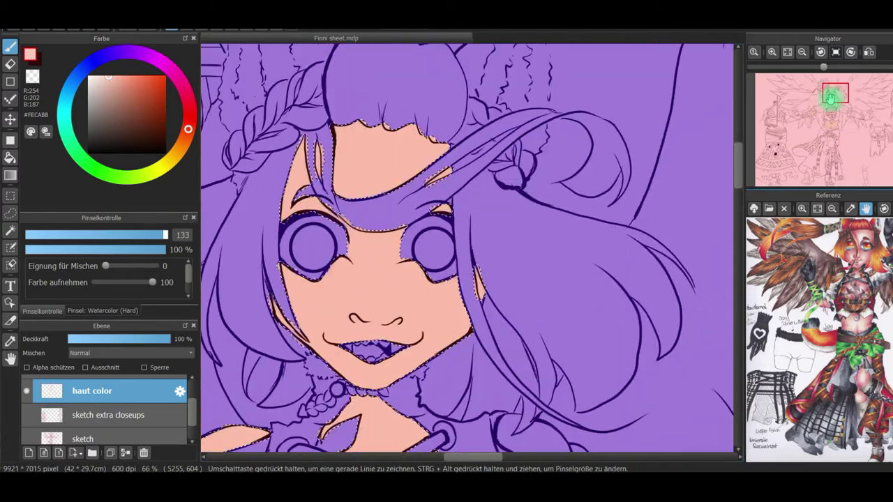
left_click(103, 311)
left_click(103, 269)
left_click(43, 311)
mouse_move(360, 252)
left_mouse_down()
mouse_move(371, 303)
mouse_move(381, 263)
left_mouse_up()
left_click_drag(375, 160, 399, 159)
left_click_drag(457, 342, 390, 380)
left_click_drag(286, 271, 300, 301)
left_click_drag(832, 106, 832, 104)
left_click_drag(383, 229, 411, 235)
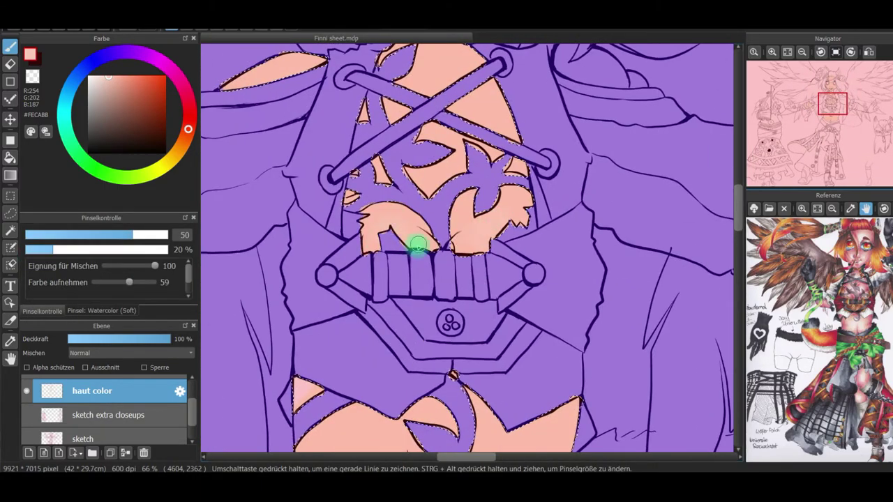
Show and select the sketch layer, and choose the 20 px Pencil with the red #F33953
scroll(83, 412, "down", 2)
left_click(27, 408)
left_click(94, 409)
left_click(102, 312)
left_click(83, 230)
left_click(435, 211, "alt")
left_click(147, 80)
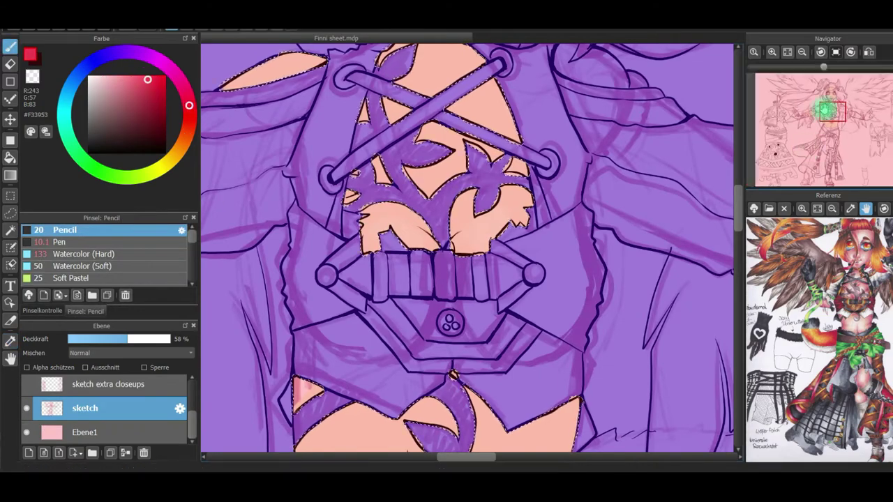
Move the sketch layer between lines fullbody and haut color, and mirror the canvas view
left_click(839, 99)
left_click_drag(143, 416, 133, 376)
key("ctrl+z")
scroll(141, 431, "down", 2)
left_click(869, 53)
scroll(161, 392, "down", 2)
left_click(157, 387)
Pick the skin tone #FEC4B4 for the Watercolor (Soft) brush and set the sketch layer's opacity to 15%
left_click(590, 130, "alt")
left_click(82, 266)
left_click_drag(191, 424, 191, 407)
left_click(105, 404)
left_click(78, 339)
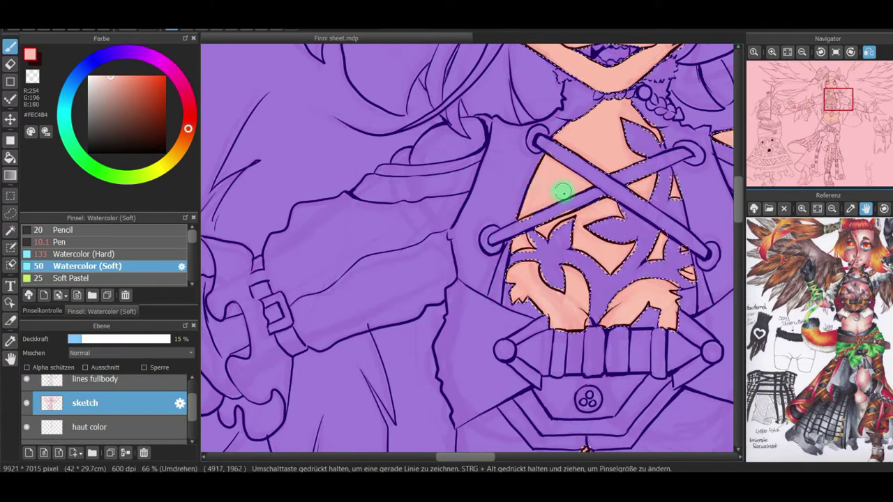
Shade the face on the haut color layer in #E57F84 around the nose, eyes, forehead and cheeks
left_click(104, 427)
left_click(189, 112)
left_click(122, 84)
left_click_drag(838, 99, 833, 81)
left_click(869, 52)
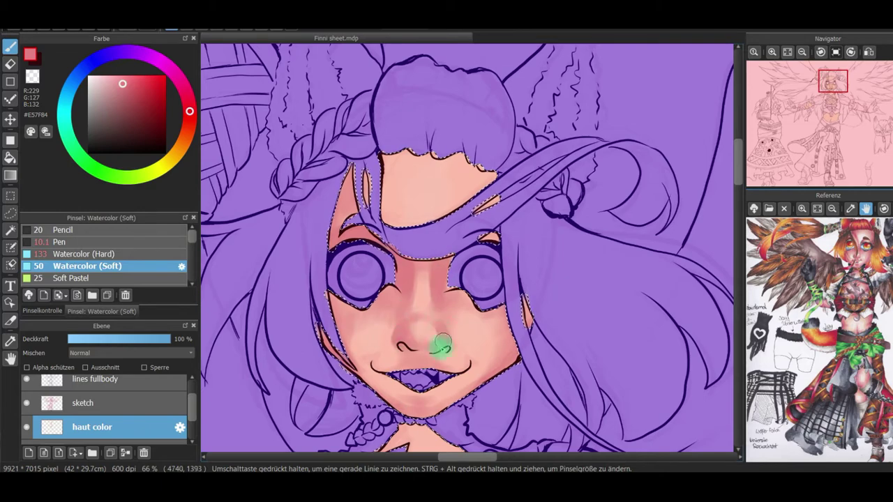
mouse_move(494, 239)
left_mouse_down()
mouse_move(490, 211)
mouse_move(386, 183)
left_mouse_up()
Switch to the Soft Pastel brush and set its size to 10.9 px
left_click(74, 277)
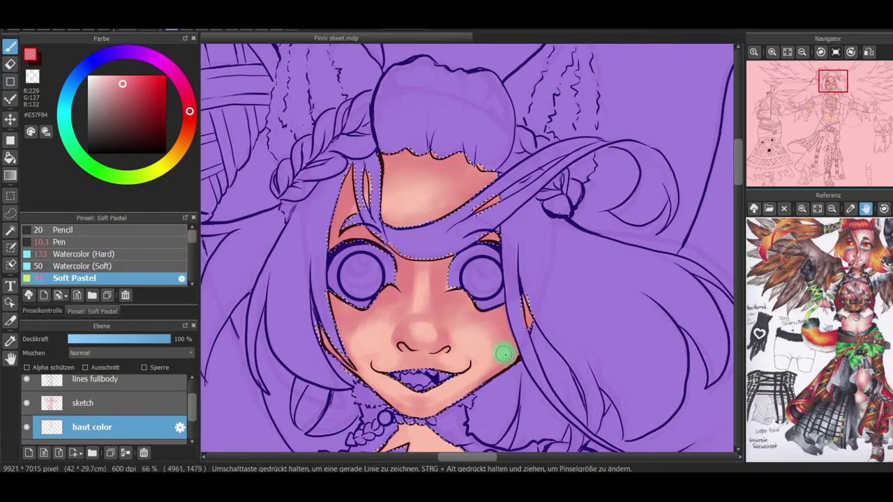
left_click(42, 311)
left_click(54, 235)
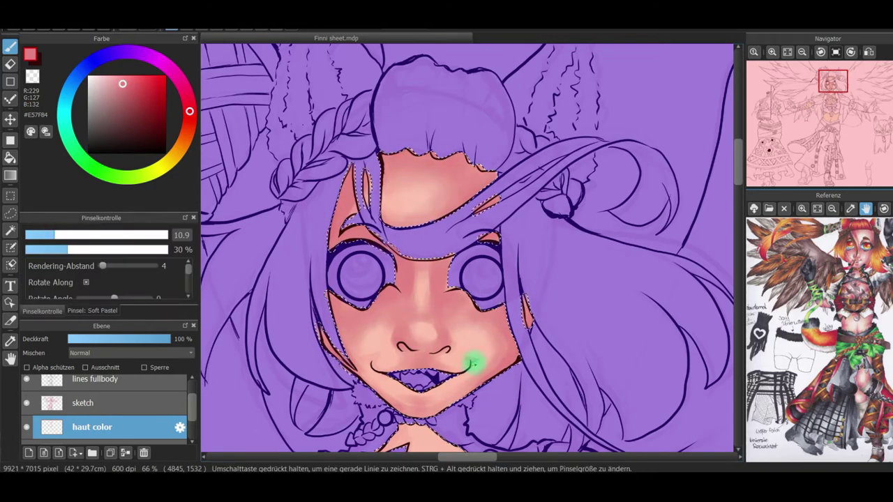
Shade the neck and the chest skin around the lacing in #E57F84 with the Watercolor (Soft) brush
scroll(770, 171, "down", 5)
scroll(831, 109, "up", 5)
left_click_drag(831, 109, 831, 95)
left_click(92, 311)
left_click(99, 266)
left_click_drag(512, 242, 468, 260)
left_click_drag(414, 175, 443, 183)
left_click_drag(490, 199, 460, 216)
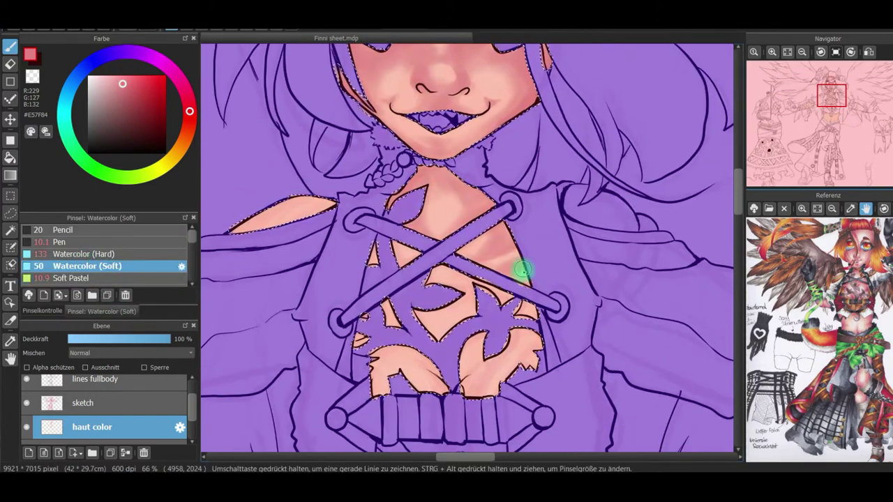
left_click_drag(523, 271, 489, 269)
left_click_drag(502, 351, 466, 380)
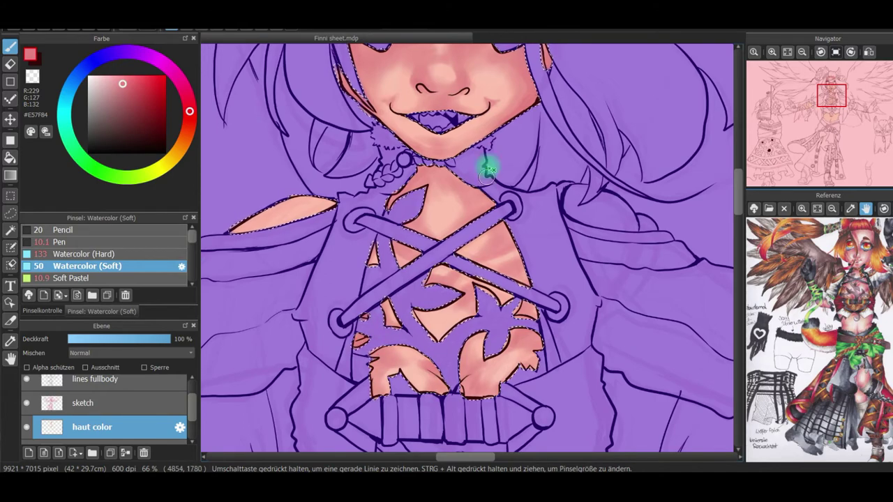
Blend the chest shading with the Soft Pastel brush at a size of 44 px
left_click(71, 278)
left_click(42, 311)
left_click(108, 234)
left_click(93, 311)
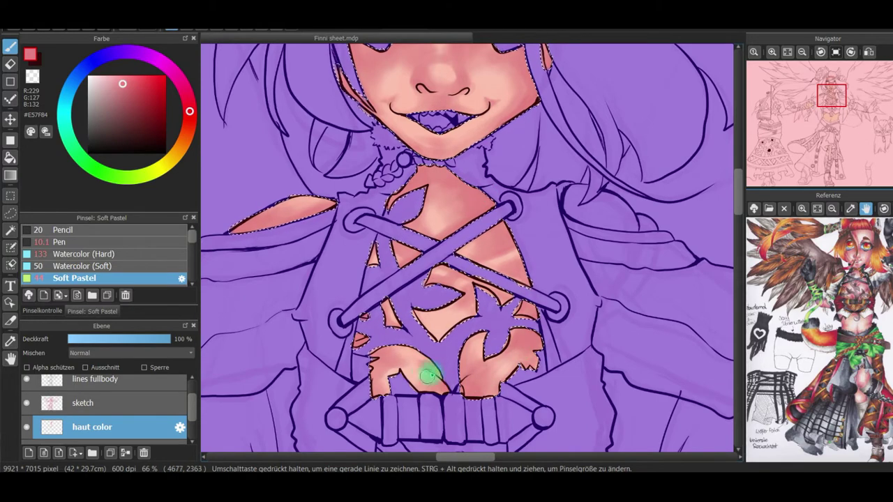
Shade the forearm skin between the wraps in #E57F84 with the Watercolor (Soft) brush
mouse_move(831, 96)
left_mouse_down()
mouse_move(830, 85)
mouse_move(810, 104)
left_mouse_up()
mouse_move(482, 284)
left_mouse_down()
mouse_move(434, 307)
mouse_move(468, 269)
left_mouse_up()
left_click(82, 266)
left_click_drag(338, 248, 319, 279)
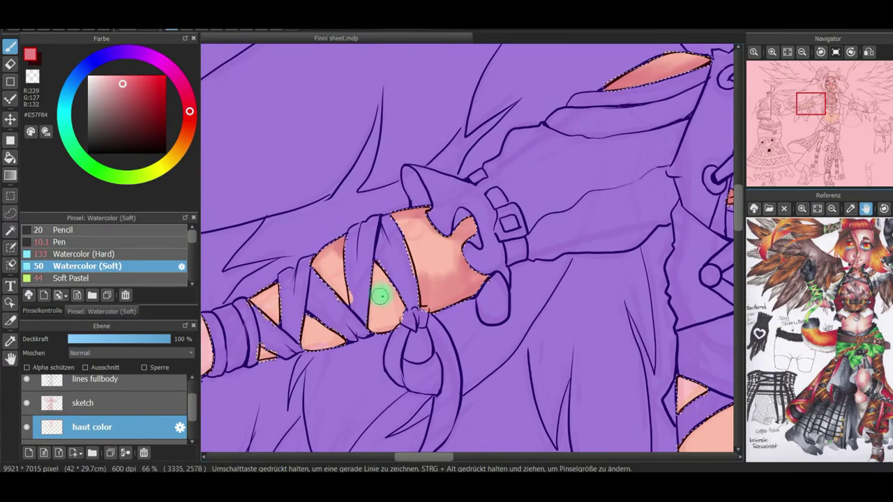
left_click_drag(308, 333, 329, 341)
left_click_drag(263, 296, 277, 283)
Blend the forearm shading with the Soft Pastel brush, sampling a tone from the forearm's skin
left_click(79, 278)
left_click_drag(426, 217, 443, 224)
left_click_drag(336, 250, 321, 272)
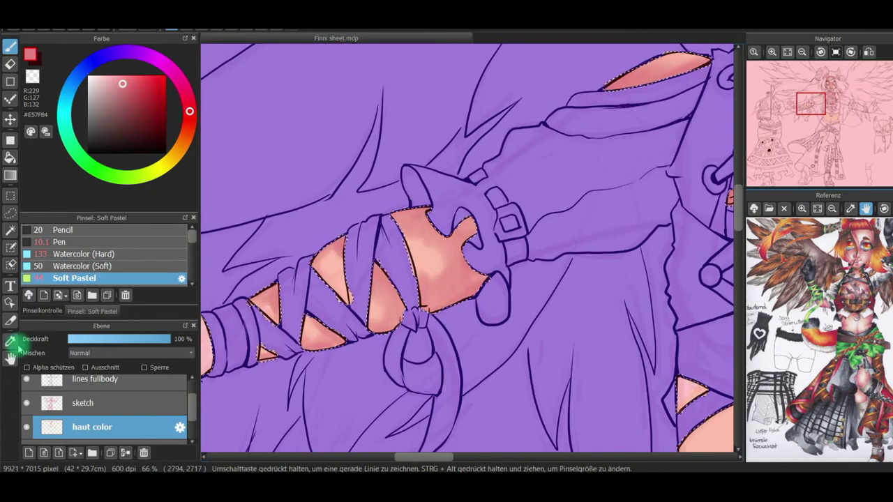
left_click(10, 341)
left_click(438, 259)
left_click(10, 47)
left_click_drag(442, 244, 452, 268)
left_click_drag(339, 263, 328, 276)
Retouch the skin shading on the chest below the lacing with the Soft Pastel brush
left_click_drag(810, 104, 828, 99)
left_click_drag(512, 167, 532, 215)
left_click_drag(545, 307, 555, 327)
Shade the belly's edges and central crease in the sampled tone #E98485, using the Watercolor (Soft) brush for the edges
left_click_drag(828, 98, 831, 116)
left_click(10, 341)
left_click(516, 205)
left_click(10, 47)
left_click_drag(439, 356, 443, 336)
left_click(87, 267)
left_click_drag(325, 157, 318, 183)
left_click_drag(325, 223, 317, 275)
mouse_move(595, 185)
left_mouse_down()
mouse_move(576, 207)
mouse_move(576, 302)
left_mouse_up()
left_click_drag(320, 278, 396, 344)
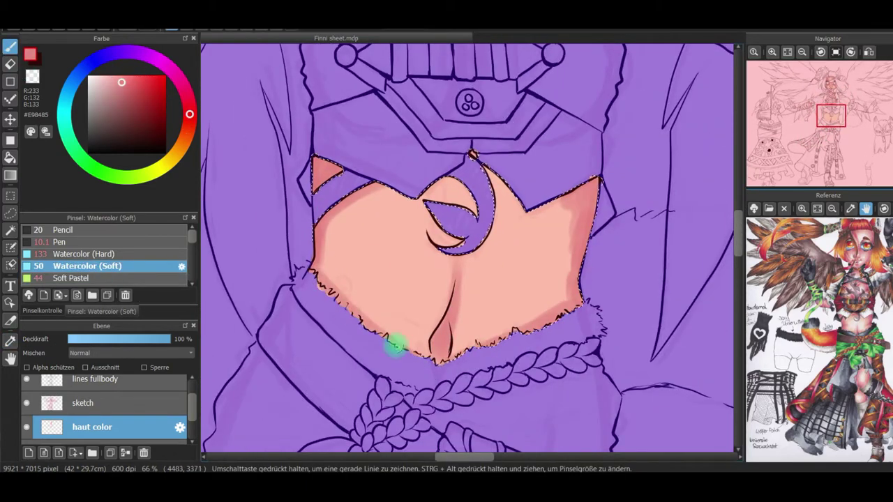
Enlarge the Watercolor (Soft) brush to 104 px and widen the shading along the belly's sides
left_click(46, 311)
left_click(152, 235)
left_click_drag(537, 202, 583, 293)
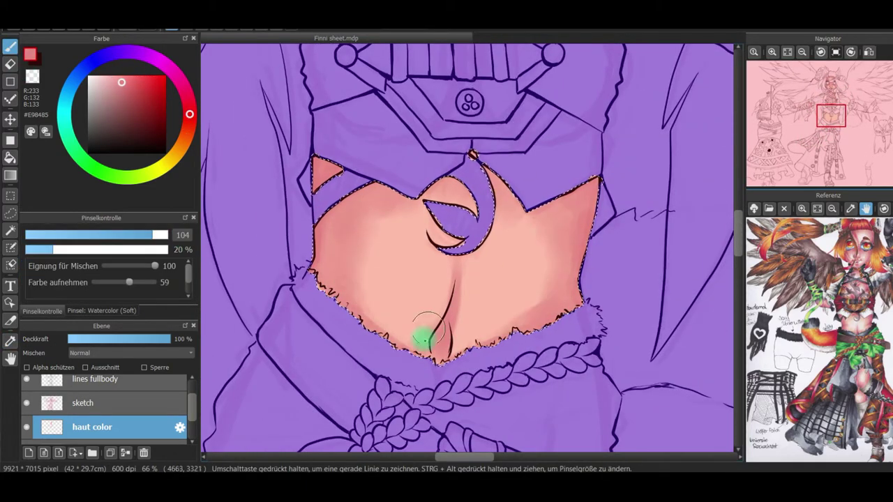
Blend the belly shading with the Soft Pastel brush in the sampled skin tone #FFBCA9
left_click(101, 312)
left_click(74, 278)
left_click(9, 341)
left_click(412, 265)
left_click(10, 47)
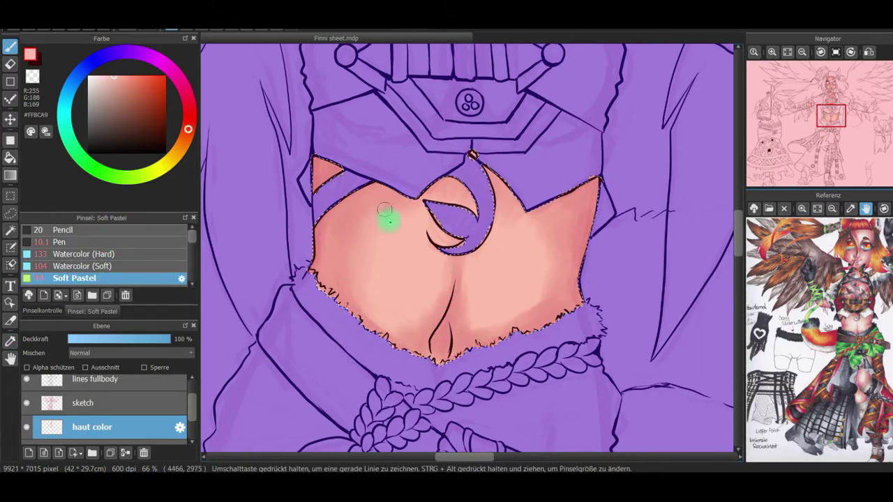
left_click_drag(552, 221, 522, 304)
Sample #E38284 from the belly and reinforce the shading on its sides with the Watercolor (Soft) brush
left_click(10, 341)
left_click(324, 237)
left_click(10, 47)
left_click(833, 107)
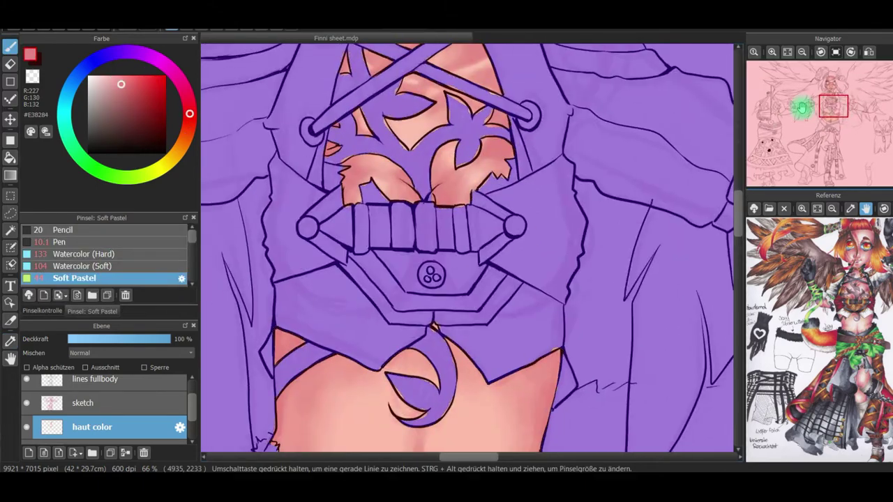
left_click(88, 266)
left_click(829, 116)
mouse_move(604, 191)
left_mouse_down()
mouse_move(551, 312)
mouse_move(568, 325)
mouse_move(523, 335)
left_mouse_up()
left_click_drag(361, 184, 362, 237)
Shade the strips of leg skin visible between the skirt's folds in #E38284
left_click(824, 140)
left_click(830, 151)
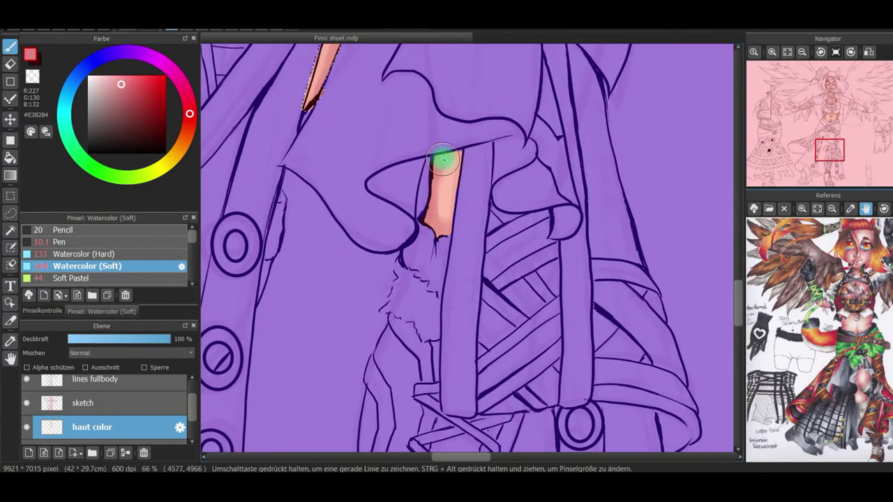
left_click(140, 278)
left_click(787, 52)
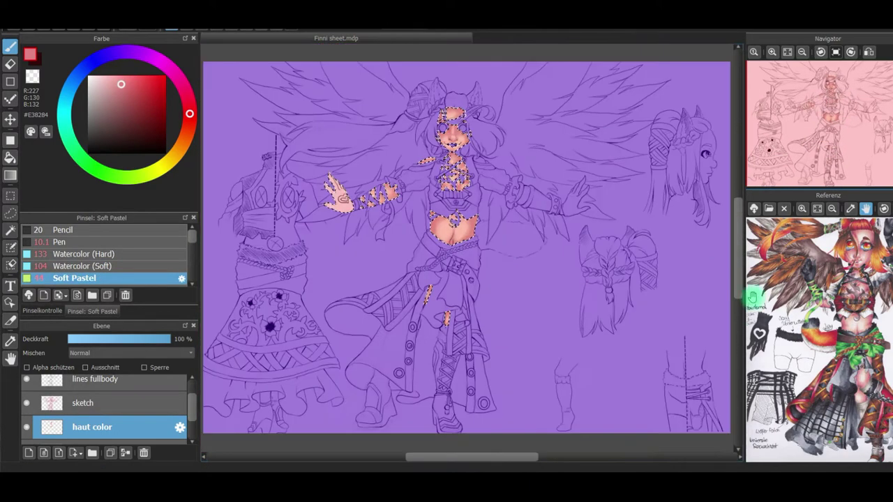
Set the Watercolor (Soft) brush to 55 px and choose the darker red #B74F51
left_click(45, 311)
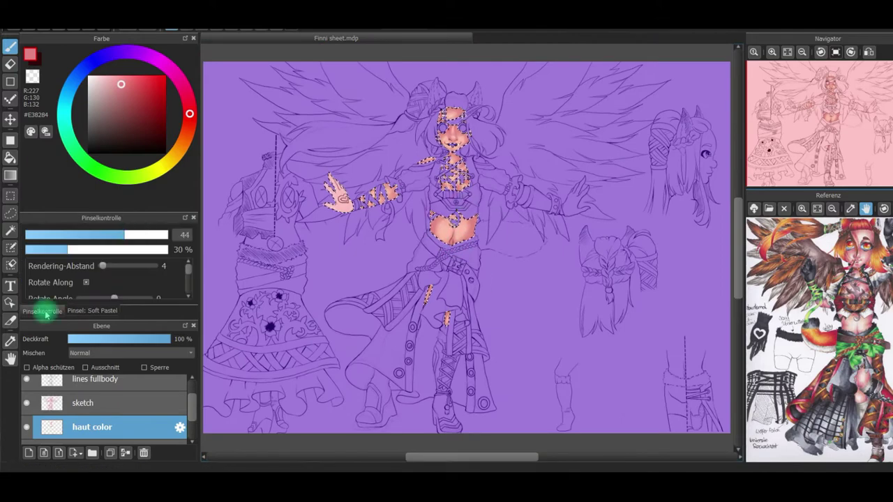
left_click(95, 311)
left_click(84, 266)
left_click(45, 311)
left_click(136, 236)
left_click(102, 310)
left_click(133, 98)
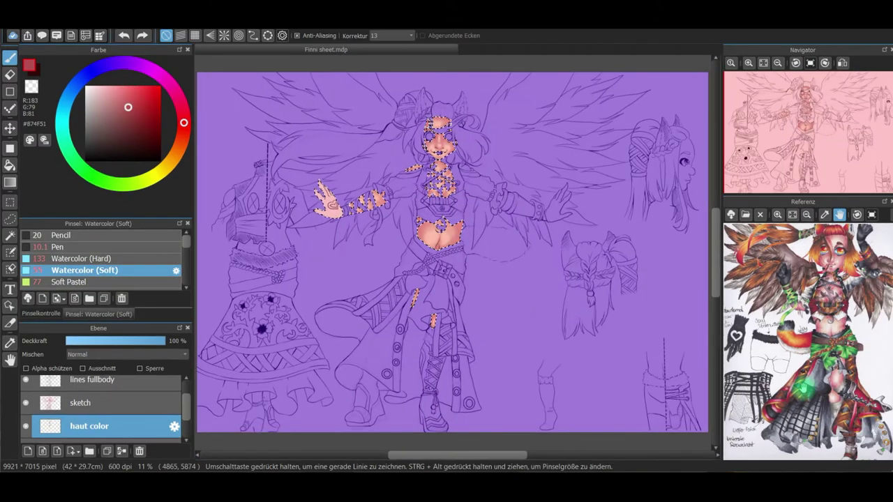
Deepen the face shadows along the hairline, forehead and eyes in #B74F51
left_click(749, 63)
left_click(749, 62)
left_click(803, 112)
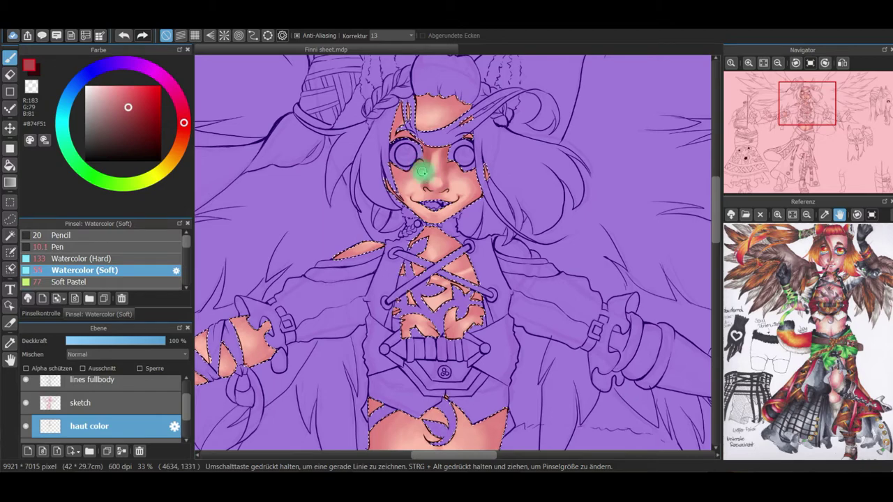
left_click_drag(399, 111, 394, 137)
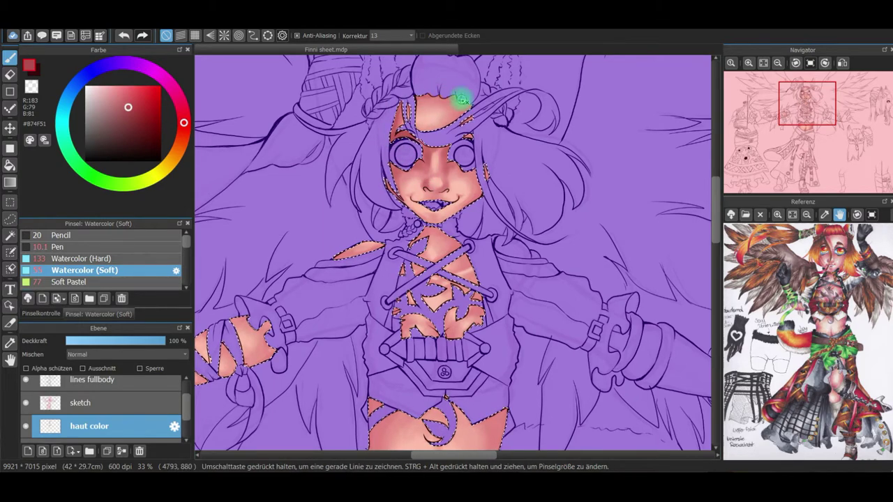
mouse_move(452, 108)
left_mouse_down()
mouse_move(425, 130)
mouse_move(470, 119)
left_mouse_up()
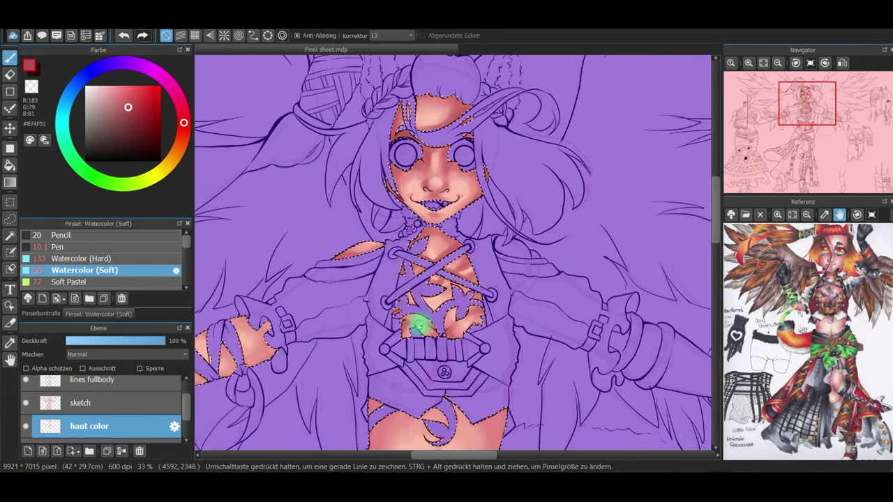
Deepen the shadows on the belly's sides and lower edge in #B74F51
left_click(804, 118)
mouse_move(530, 283)
left_mouse_down()
mouse_move(518, 336)
mouse_move(519, 300)
left_mouse_up()
left_click_drag(397, 281, 406, 307)
mouse_move(458, 351)
left_mouse_down()
mouse_move(460, 363)
mouse_move(480, 361)
left_mouse_up()
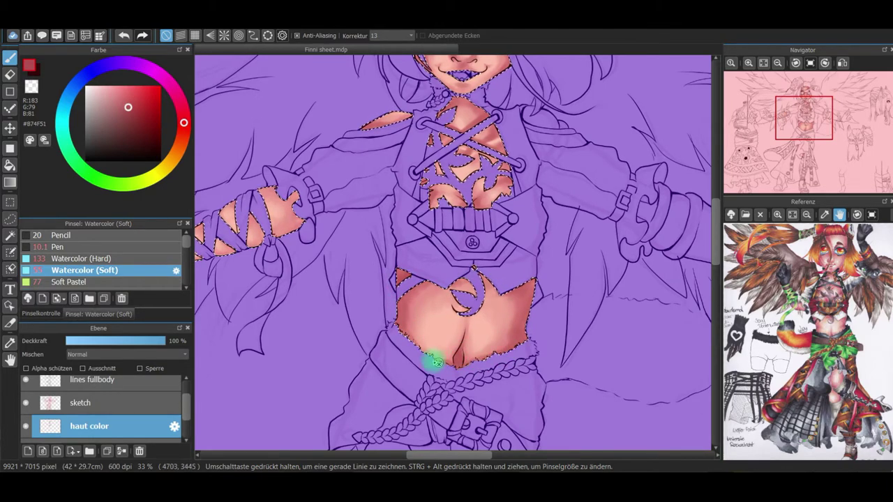
Deepen the shadows on the wrapped forearm and the visible leg skin in #B74F51
left_click_drag(807, 143, 788, 142)
mouse_move(469, 235)
left_mouse_down()
mouse_move(454, 207)
mouse_move(443, 216)
left_mouse_up()
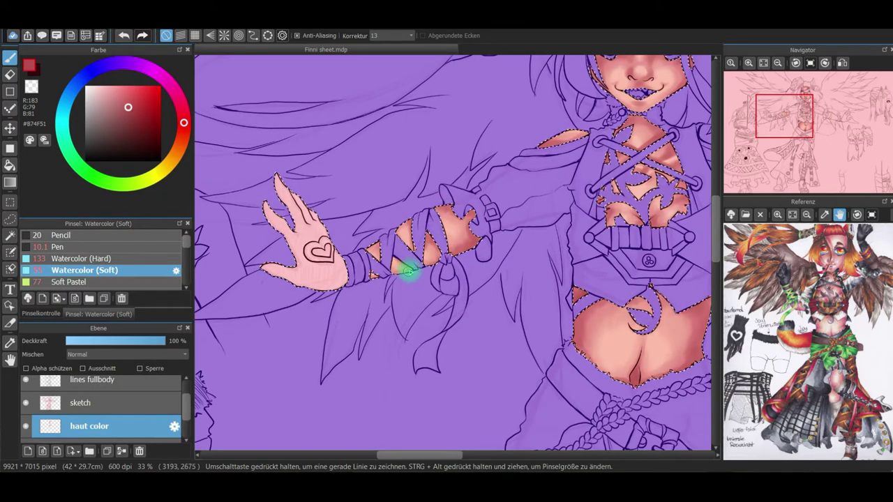
left_click(797, 166)
mouse_move(446, 67)
left_mouse_down()
mouse_move(425, 114)
mouse_move(439, 66)
mouse_move(440, 78)
left_mouse_up()
Tint the face shadows in purple #7C3284 with the Soft Pastel brush and adjust the brush size
left_click(808, 148)
left_click_drag(809, 148, 808, 102)
left_click(147, 68)
left_click(132, 123)
left_click(83, 283)
left_click_drag(448, 137, 437, 183)
left_click(42, 314)
left_click(124, 240)
left_click(88, 313)
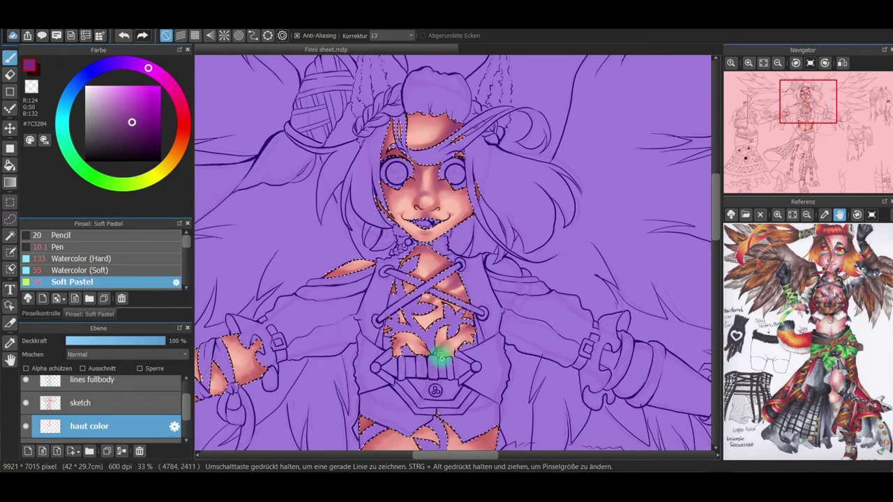
Tint the forearm and belly shadows in #7C3284 and pick the darker purple #5F2266
left_click_drag(807, 107, 793, 114)
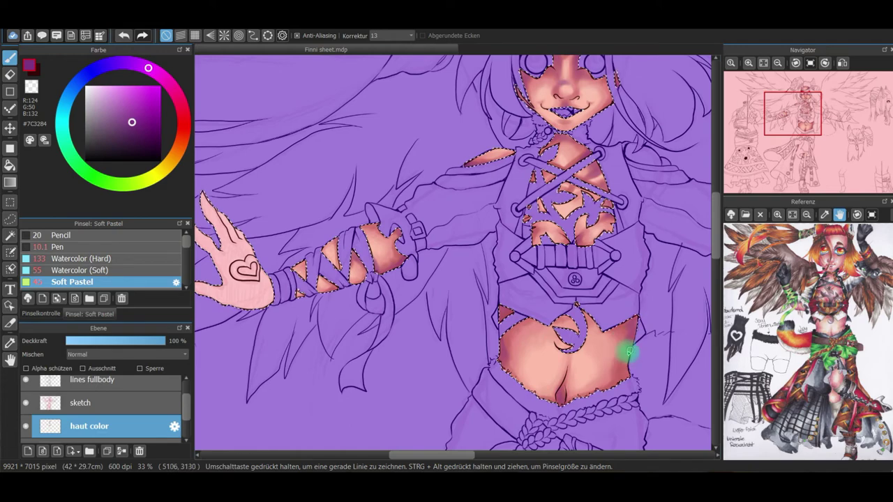
mouse_move(790, 139)
left_mouse_down()
mouse_move(796, 166)
mouse_move(811, 105)
left_mouse_up()
left_click(135, 131)
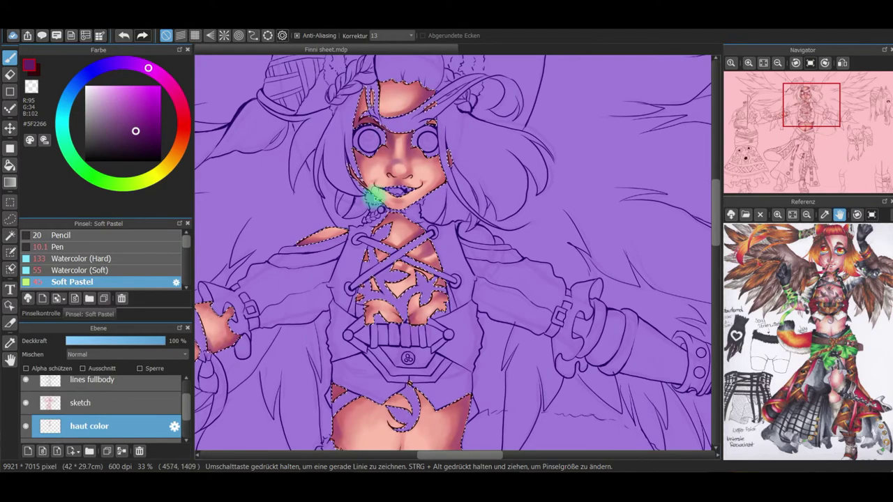
Pick the pinkish red #D54C6C and tint the shadows on the forehead and forearm
left_click(182, 109)
left_click(134, 118)
left_click(134, 98)
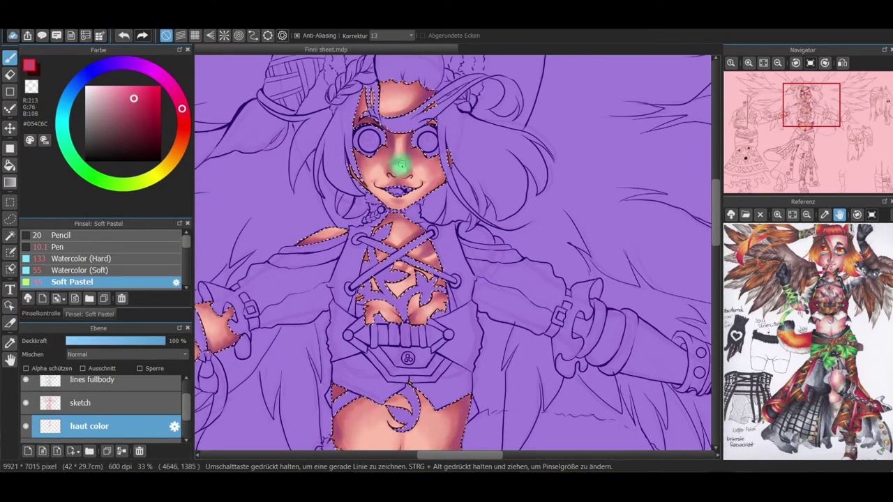
mouse_move(408, 108)
left_mouse_down()
mouse_move(399, 125)
mouse_move(409, 138)
mouse_move(447, 131)
left_mouse_up()
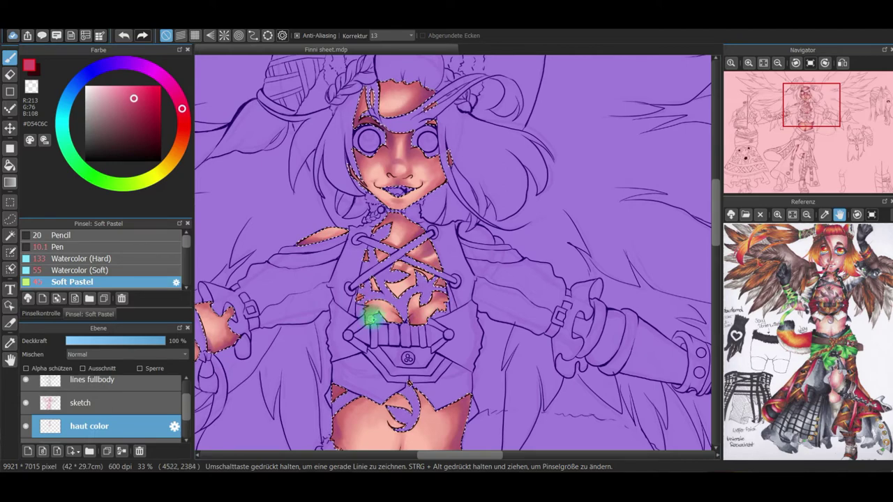
left_click_drag(212, 343, 230, 341)
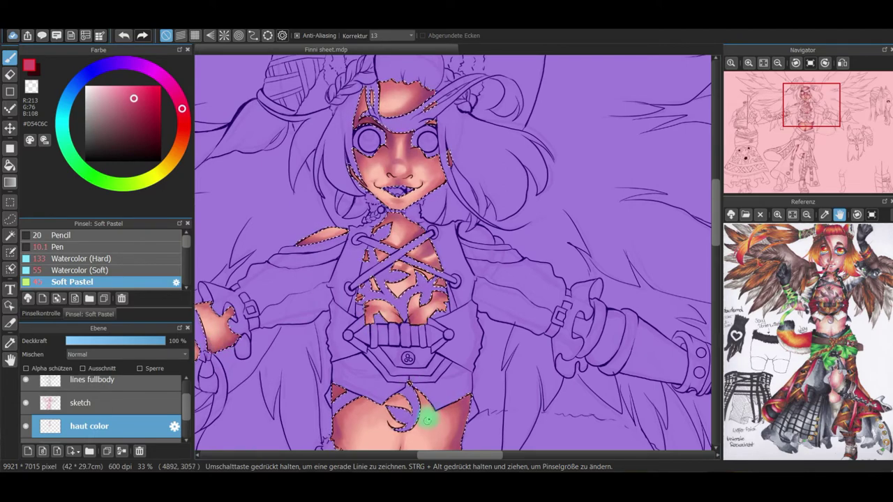
Tint the face and belly skin in pink #F17E98 with a larger Soft Pastel brush
left_click(120, 90)
left_click(42, 314)
left_click(138, 240)
left_click(78, 314)
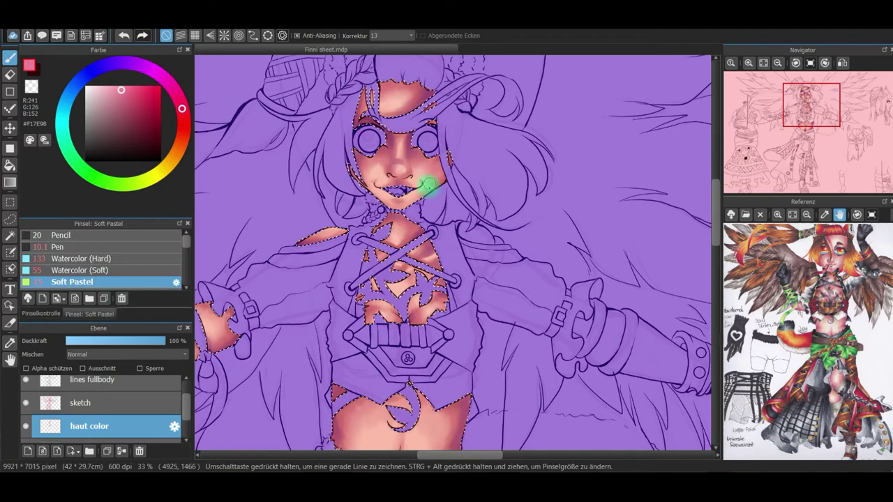
scroll(479, 256, "down", 3)
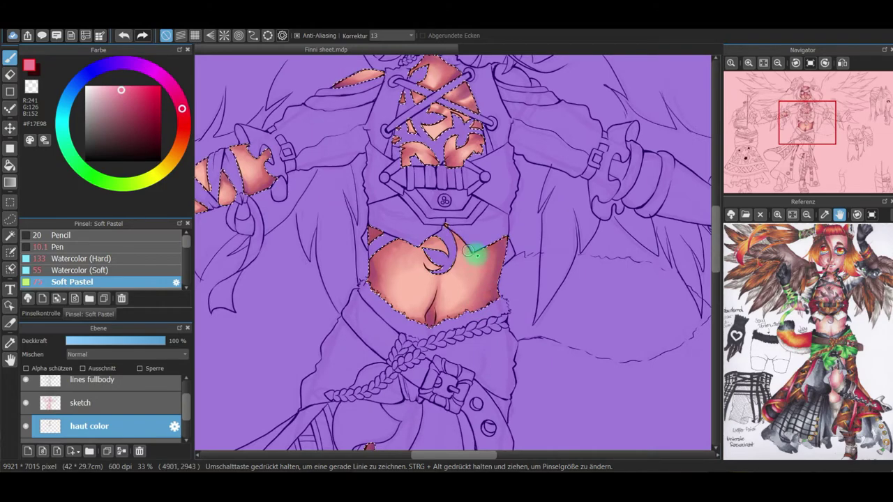
scroll(432, 255, "down", 3)
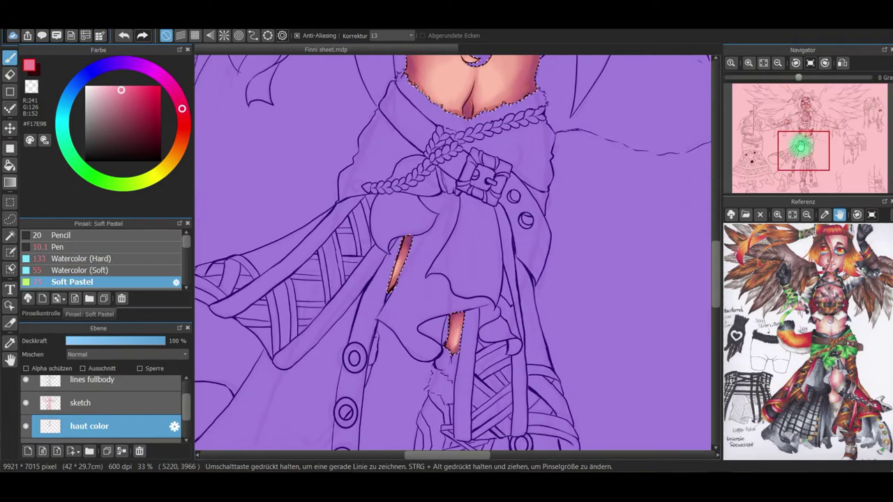
Darken the deepest shadows in the belly crease and around the neck in #6C2232 with the Soft Pastel brush at 32 px
left_click(40, 313)
left_click(136, 129)
left_click_drag(148, 240, 103, 240)
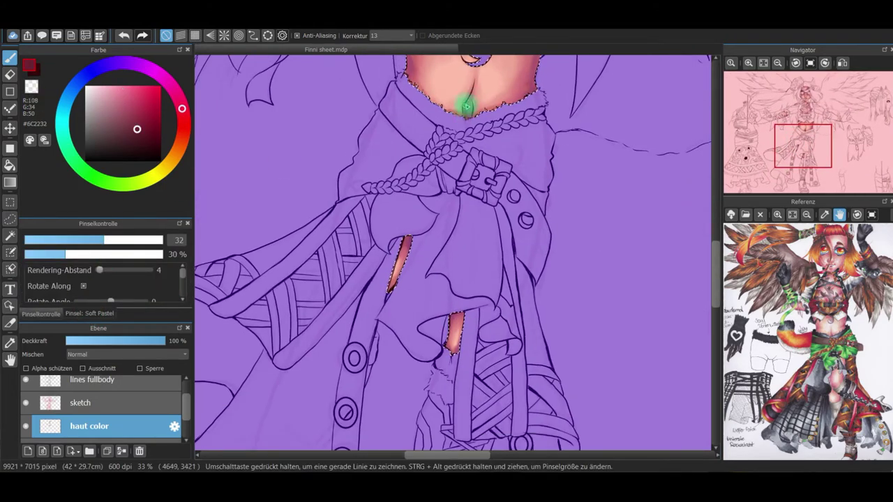
left_click_drag(807, 150, 811, 120)
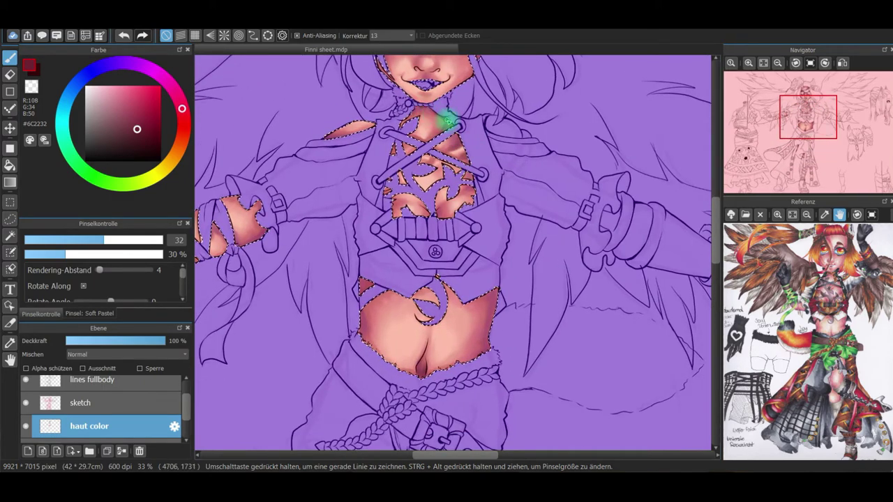
left_click_drag(808, 127, 812, 115)
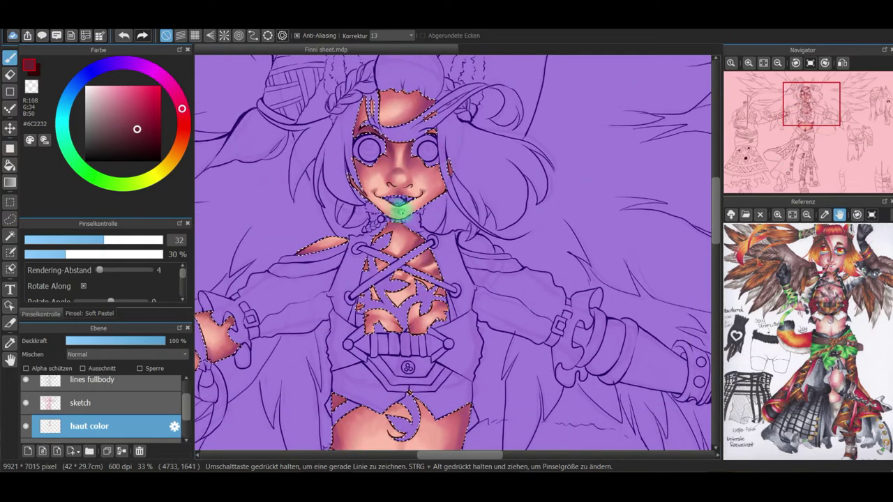
Add red blush to both cheeks, setting the colour to #DE0011 and the Soft Pastel brush to 27 px
left_click(184, 118)
left_click(139, 89)
left_click_drag(117, 240, 137, 240)
mouse_move(415, 170)
left_mouse_down()
mouse_move(421, 180)
mouse_move(380, 174)
mouse_move(434, 173)
left_mouse_up()
left_click(150, 88)
left_click_drag(373, 165, 369, 175)
left_click(160, 96)
left_click_drag(106, 242, 99, 240)
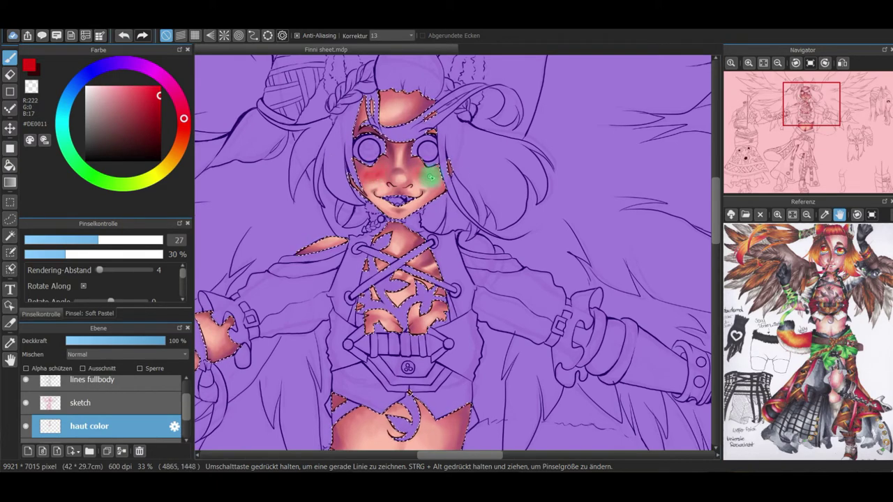
Remove the heart on the palm from the selection with the selection eraser, using Watercolor (Hard) at 26 px
left_click(764, 64)
left_click(524, 349)
scroll(561, 252, "up", 3)
left_click_drag(807, 138, 789, 114)
left_click(10, 269)
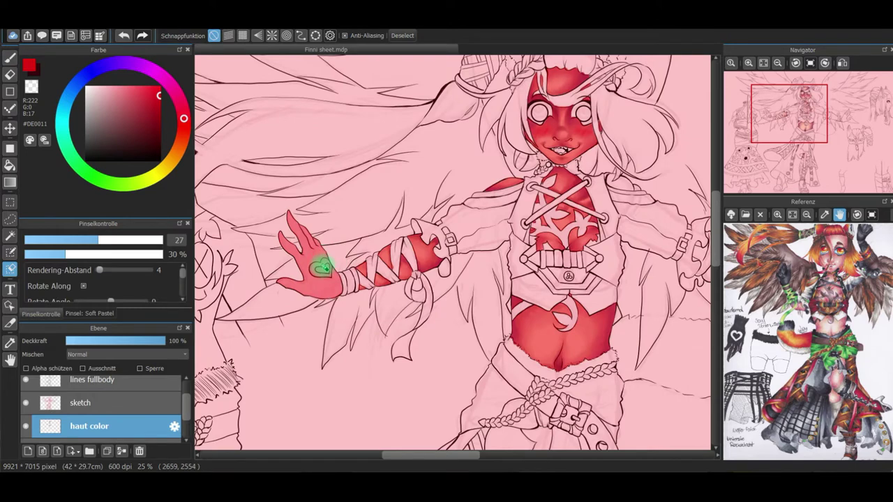
left_click(74, 314)
left_click(104, 258)
left_click(44, 314)
left_click(96, 240)
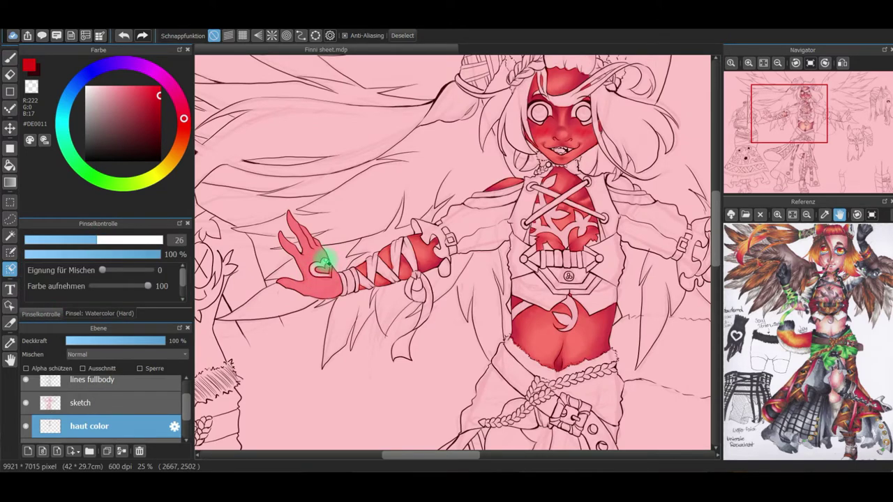
Paint the hand grey in #737373 with Watercolor (Hard) at 71 px and shade it in #535252
key("b")
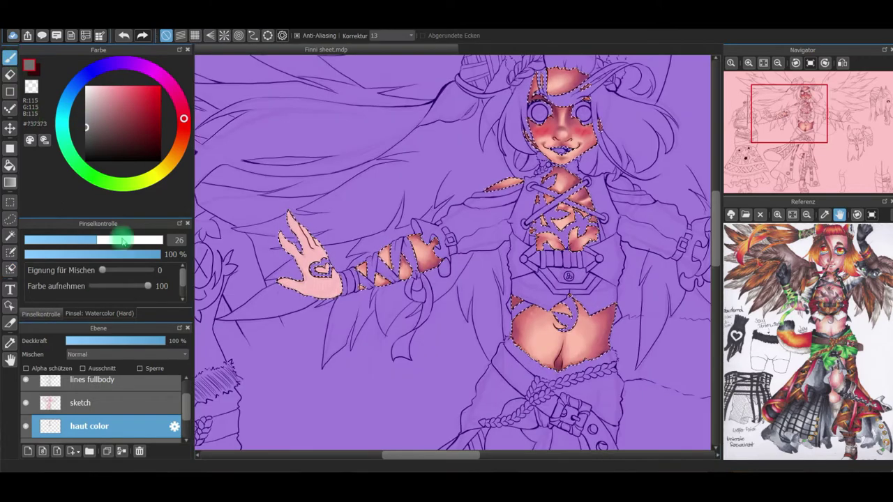
left_click_drag(342, 306, 359, 270)
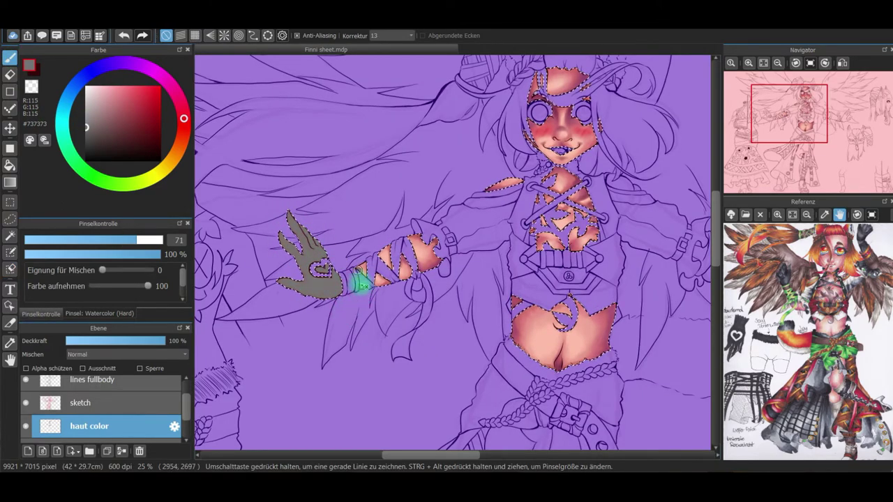
left_click(88, 137)
left_click_drag(254, 255, 283, 250)
key("ctrl+z")
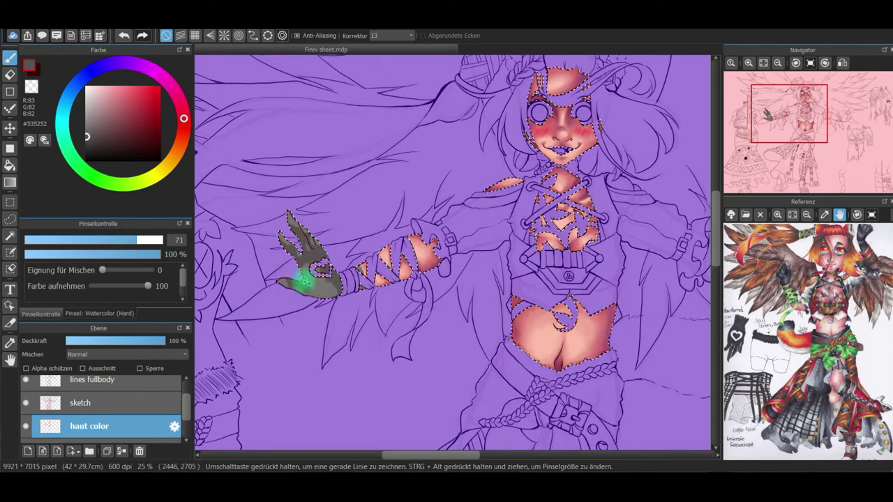
Switch to the Soft Pastel brush, adjust its opacity and blend the dark grey shading on the hand
left_click(99, 314)
left_click(95, 282)
left_click(41, 314)
left_click(97, 255)
left_click(93, 314)
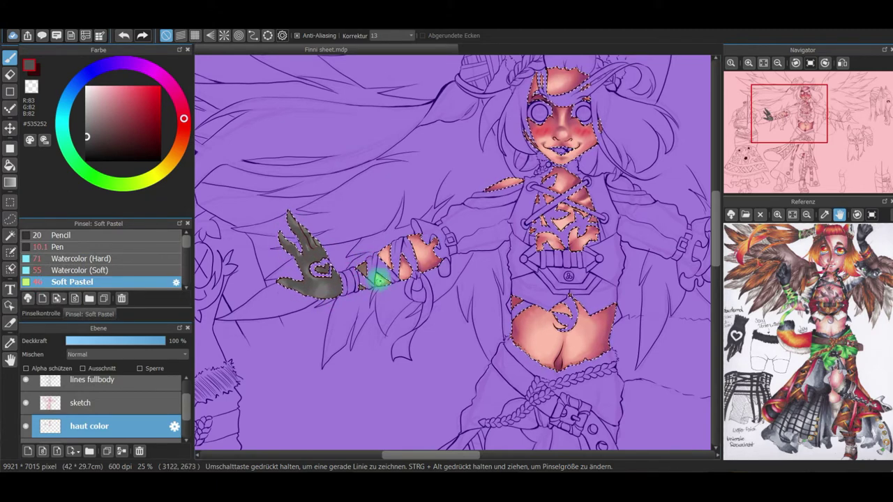
Deepen the hand's shading with the Soft Pastel brush in #303030 and #151515, and pick dark blue #0C0B28 for the shadows
left_click(86, 146)
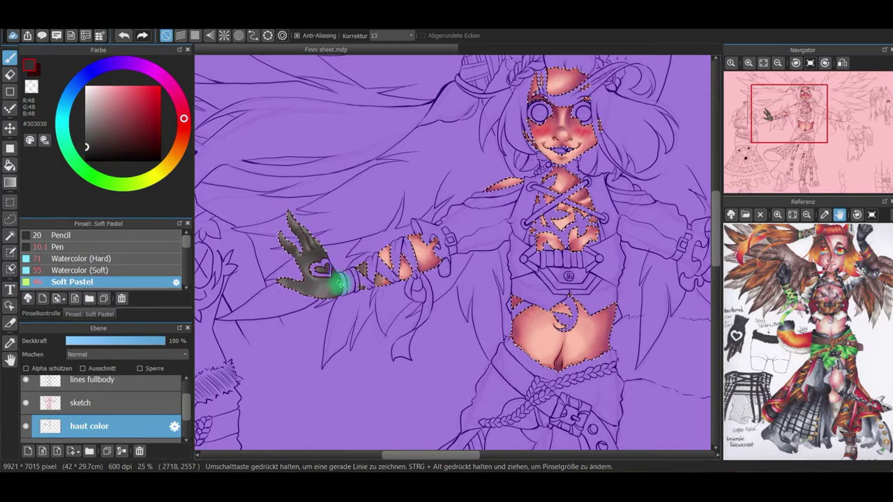
left_click(325, 258, "alt")
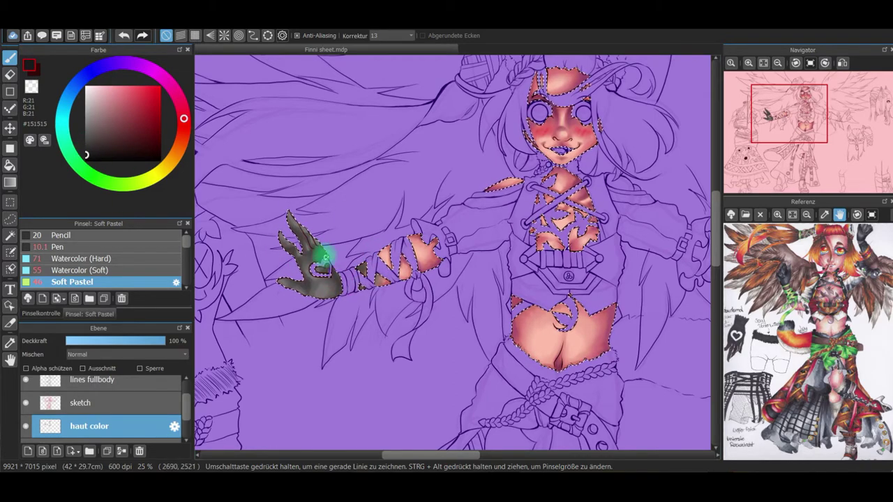
left_click_drag(379, 280, 362, 273)
left_click_drag(317, 300, 313, 255)
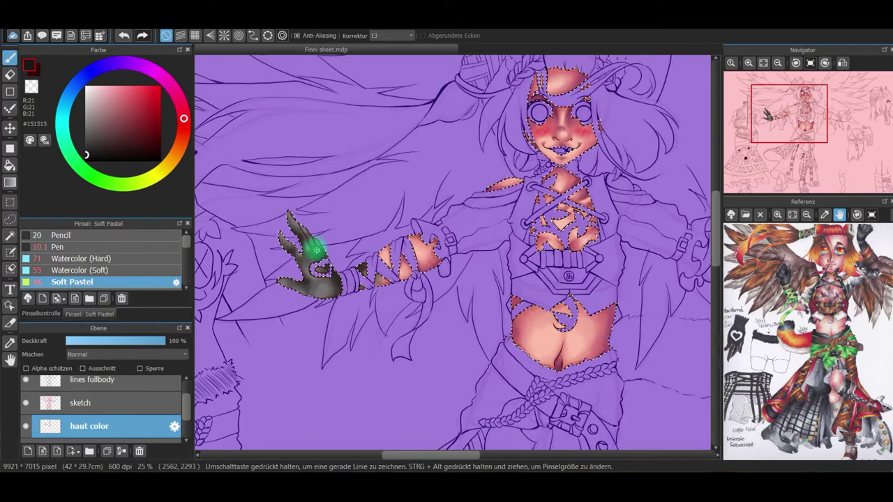
left_click_drag(301, 269, 313, 282)
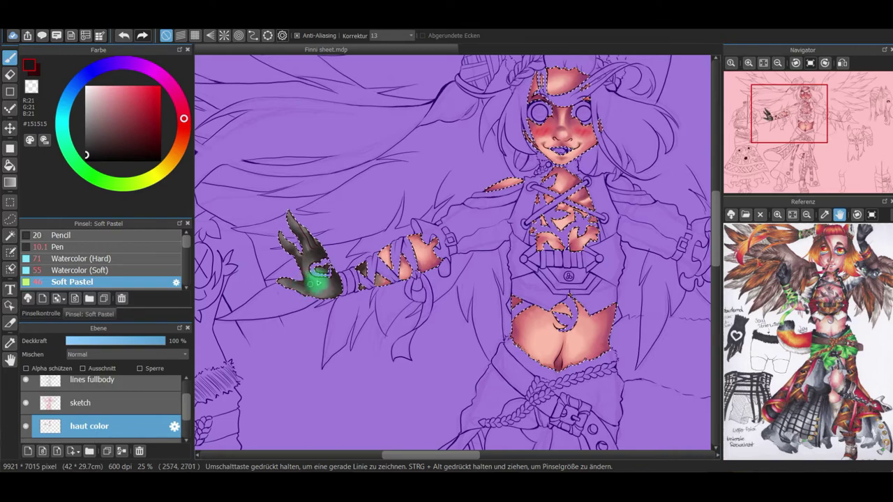
left_click(94, 70)
left_click(138, 150)
left_click(40, 313)
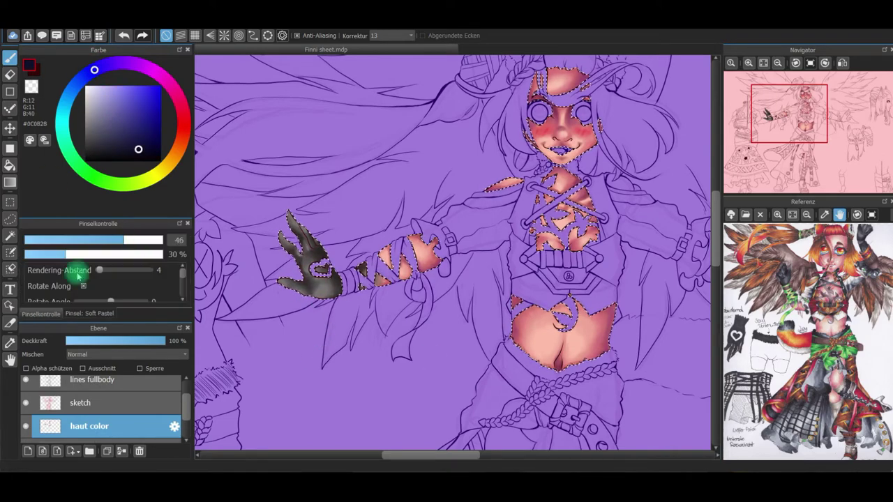
Hide the sketch layer, clear it from above haut color, and load the painted skin as a selection from haut color
key("ctrl+d")
left_click(26, 403)
left_click_drag(91, 406, 137, 464)
scroll(90, 412, "up", 2)
left_click(62, 412, "ctrl")
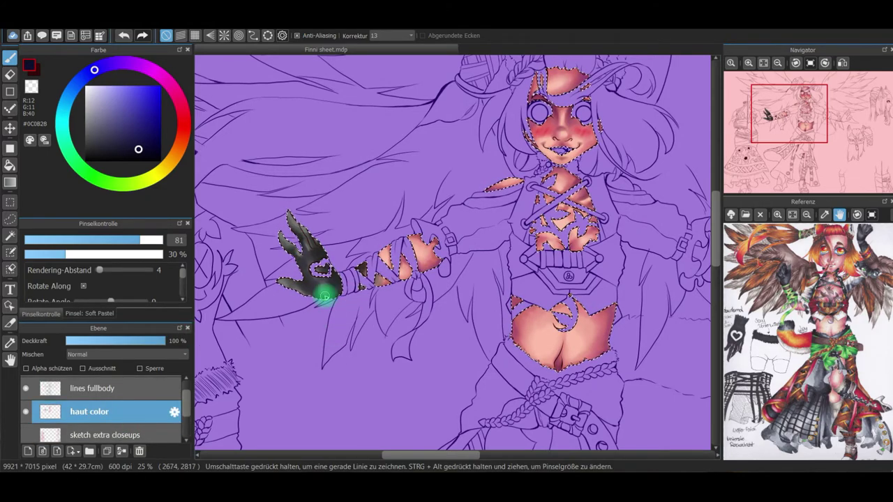
Darken the hand with black #000000 using Soft Pastel at 81 px, clear the selection and save the file
left_click(297, 260, "alt")
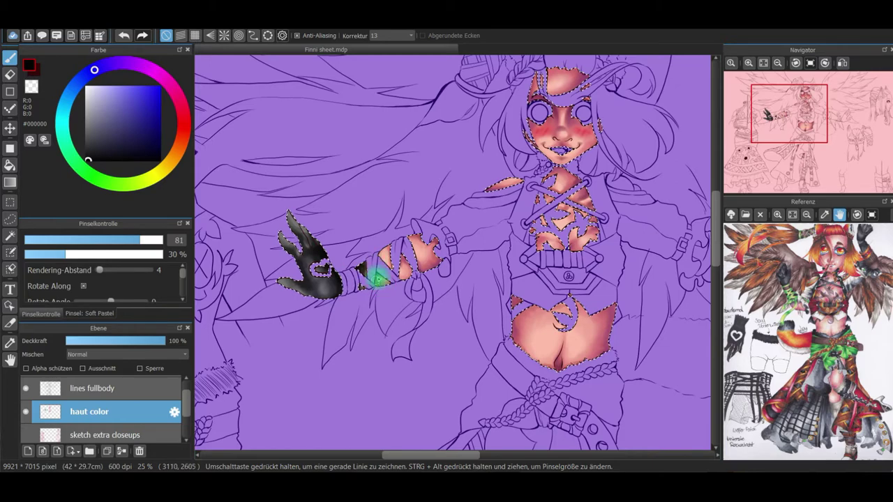
left_click(763, 63)
double_click(130, 411)
left_click(534, 161)
left_click(164, 22)
left_click(183, 51)
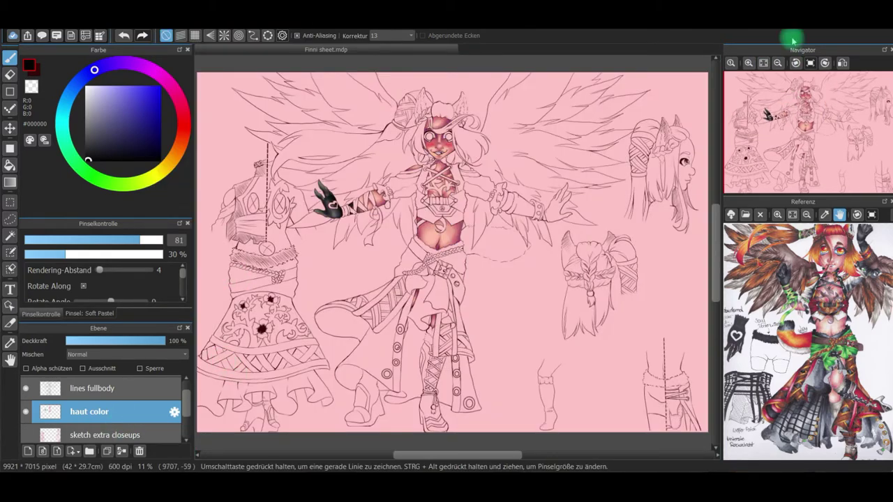
left_click(16, 23)
left_click(63, 160)
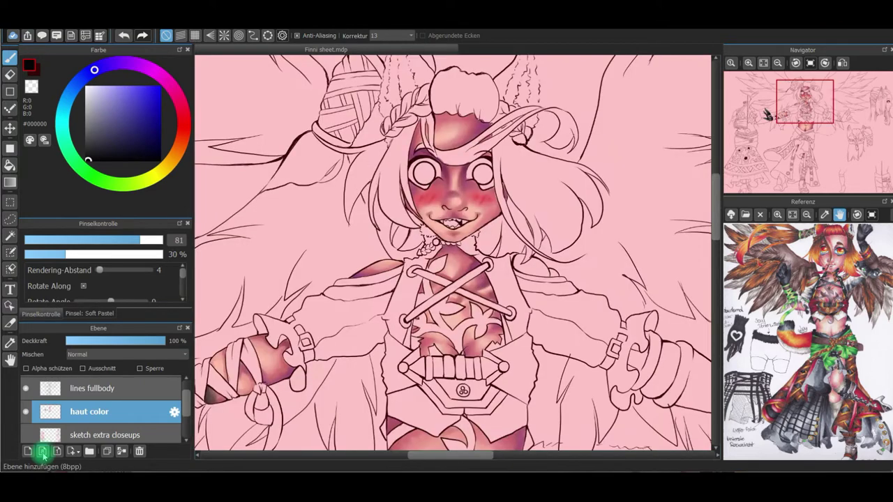
Add a new layer above haut color and select both eyeballs with the selection pen, using Watercolor (Hard) at 36 px
left_click(28, 451)
left_click(10, 253)
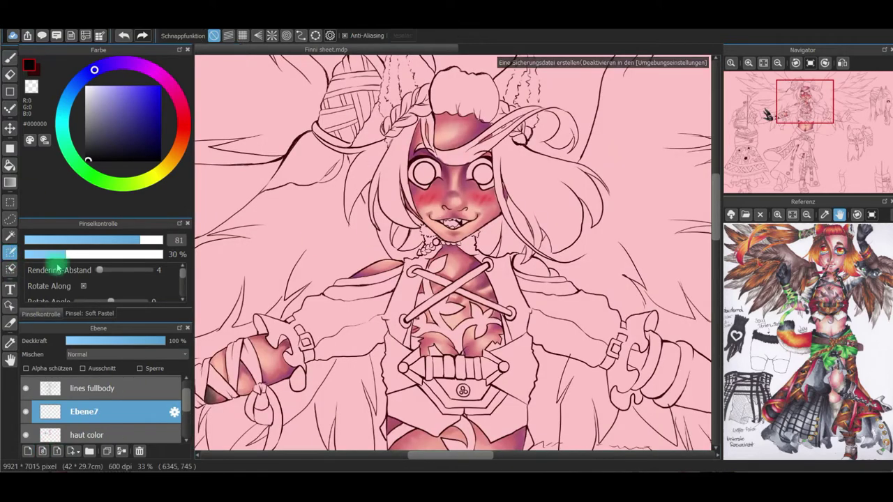
left_click(78, 314)
left_click(117, 271)
left_click(42, 314)
mouse_move(416, 174)
left_mouse_down()
mouse_move(423, 165)
mouse_move(414, 169)
mouse_move(445, 176)
mouse_move(428, 164)
mouse_move(427, 171)
left_mouse_up()
left_click(131, 312)
left_click(83, 258)
left_click(41, 313)
key("ctrl+z")
left_click(111, 240)
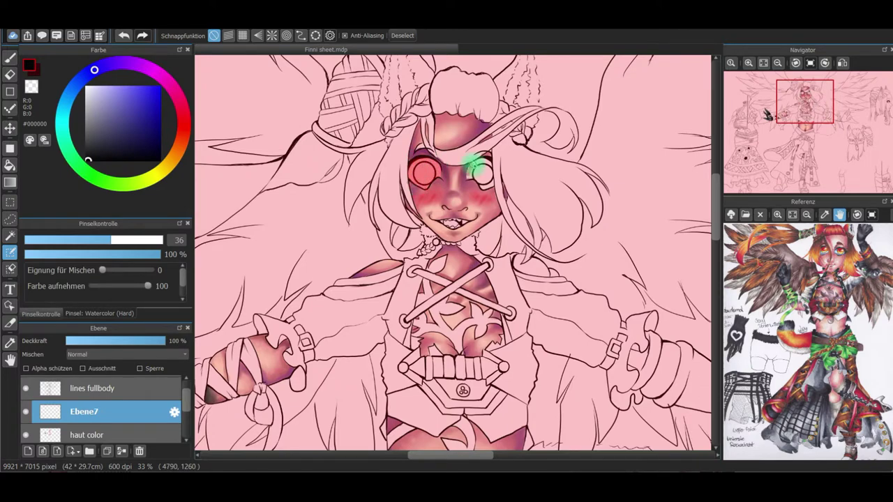
left_click_drag(487, 177, 483, 179)
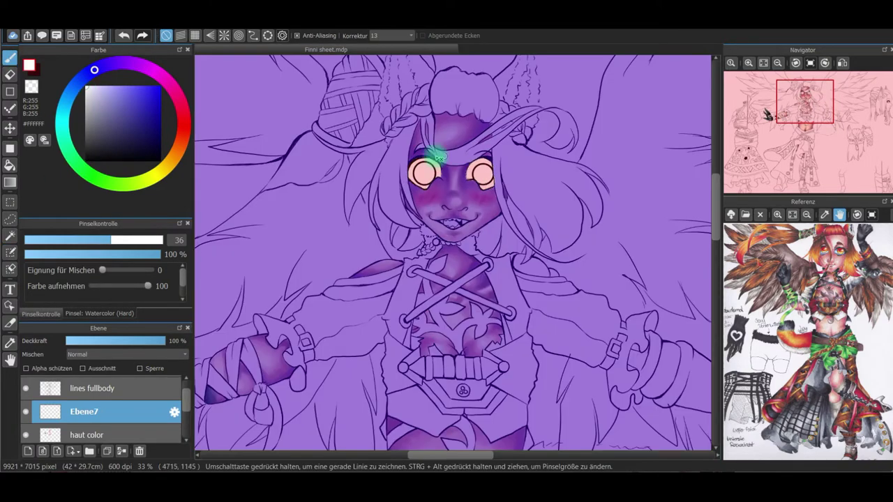
Paint both eyeballs white in #FFFFFF and shade them light blue #A4D9FF with Watercolor (Soft)
left_click_drag(421, 165, 427, 182)
left_click_drag(482, 169, 482, 180)
left_click(84, 314)
left_click(85, 270)
left_click(68, 99)
left_click(112, 85)
left_click_drag(413, 161, 421, 168)
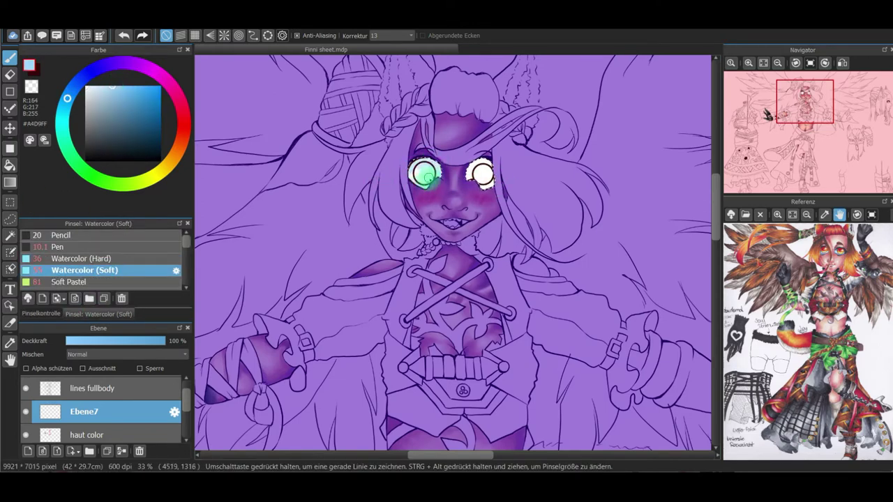
Tint the outer areas of the eye whites pink with Watercolor (Soft) in #FFA4FC and pick stronger magenta tones
left_click(155, 72)
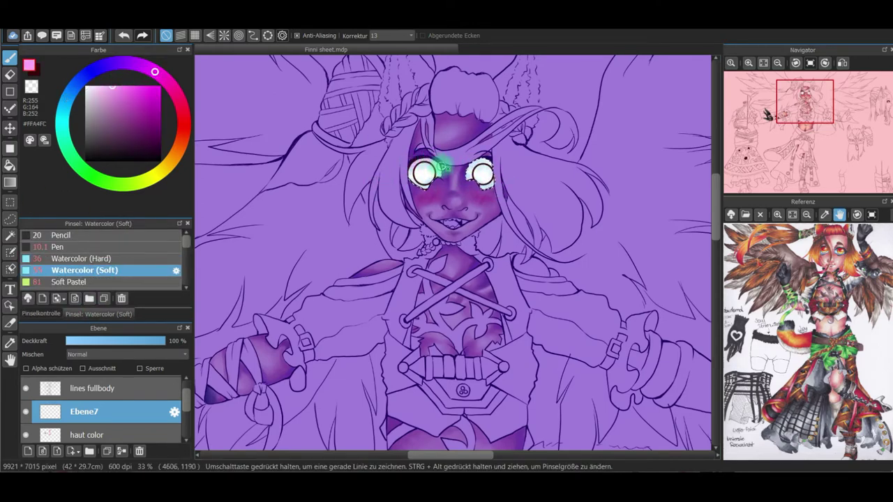
left_click(149, 108)
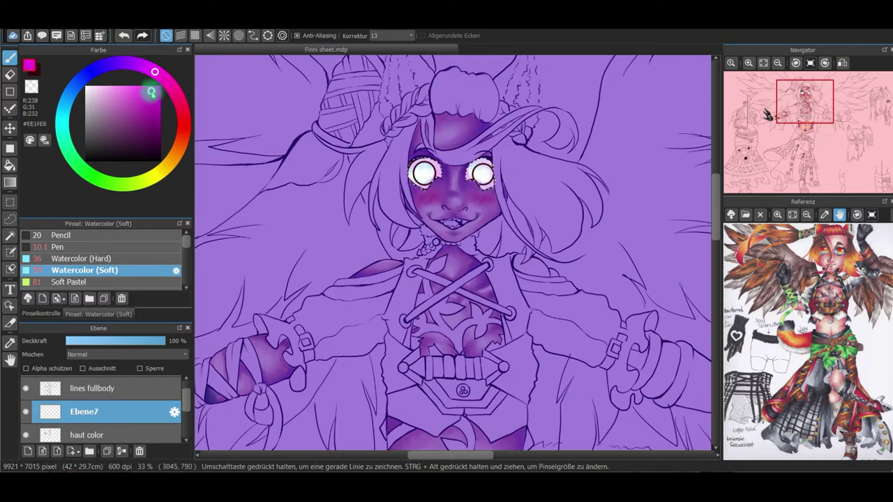
left_click(145, 67)
left_click(141, 88)
Shade the edges of the eye whites in purple down to #450251 with Soft Pastel at 23 px and clear the selection
left_click(69, 281)
left_click(41, 314)
left_click(88, 240)
key("ctrl+d")
left_click(158, 137)
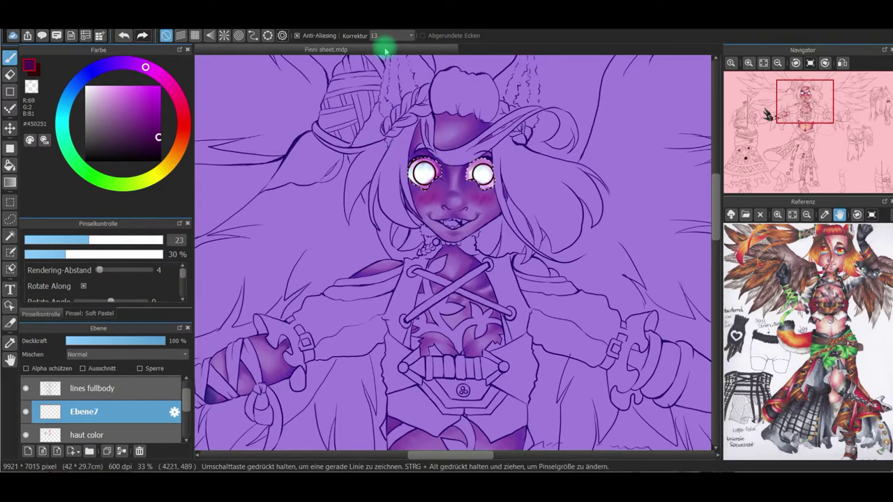
left_click(184, 23)
left_click(187, 43)
Add another new layer and select both irises with the selection pen, using the Watercolor (Hard) brush
left_click(10, 254)
left_click(27, 452)
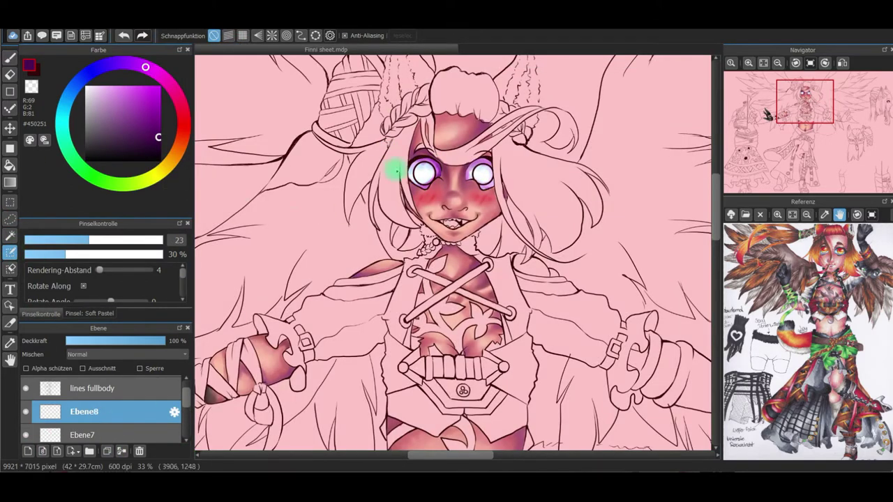
left_click(89, 314)
left_click(85, 259)
left_click_drag(419, 160, 421, 168)
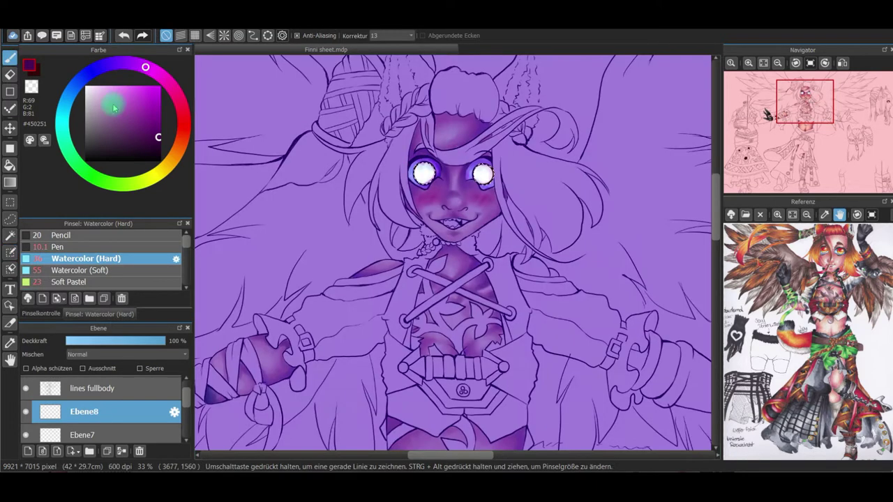
Fill both irises yellow in #FFE96C with Watercolor (Hard) and paint over them in paler #FFF09C
left_click(161, 171)
left_click(129, 85)
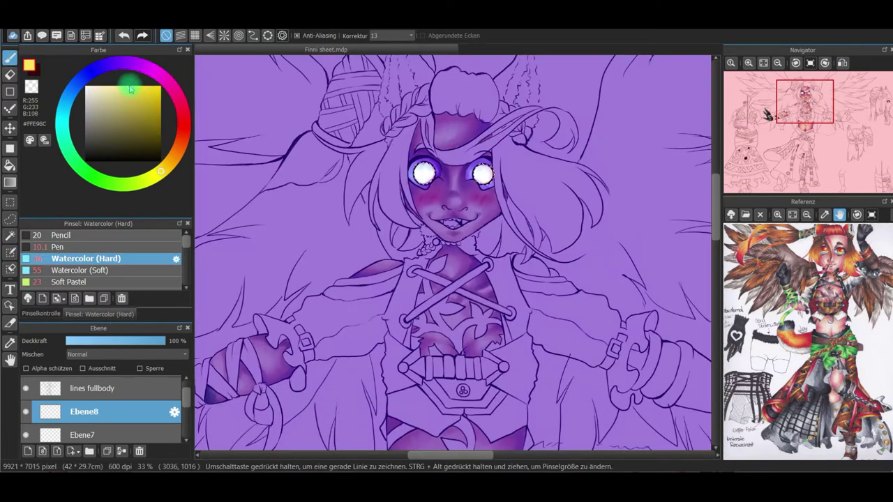
mouse_move(420, 169)
left_mouse_down()
mouse_move(428, 179)
mouse_move(487, 179)
left_mouse_up()
left_click(115, 87)
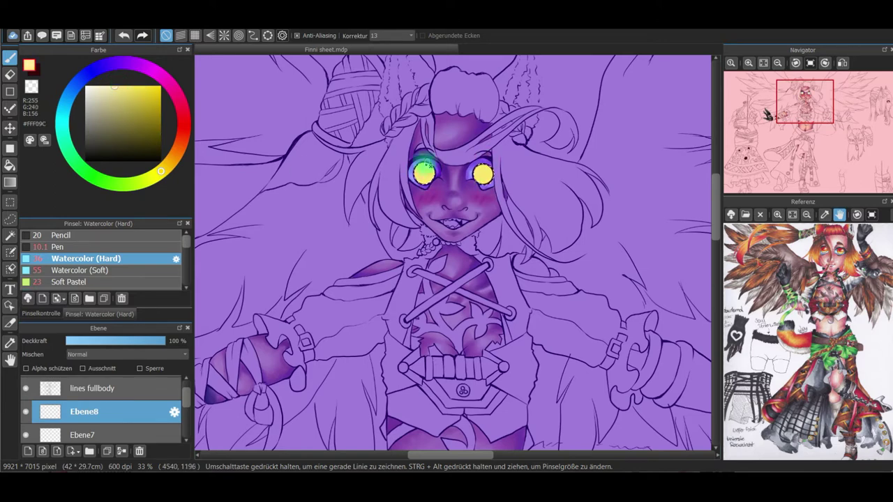
Shade both irises with Watercolor (Soft) at 35 px in #F0F12A, #F1BA2A and orange #F18F2A
left_click(153, 177)
left_click(148, 90)
left_click(115, 269)
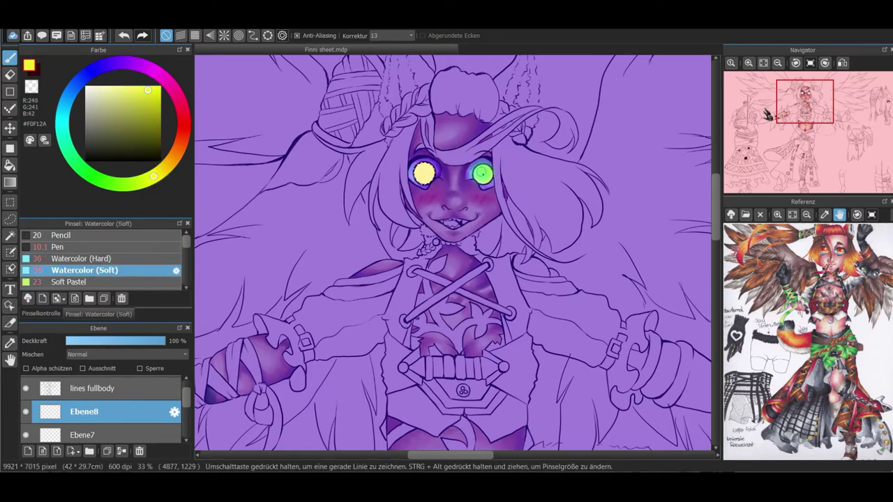
left_click(56, 313)
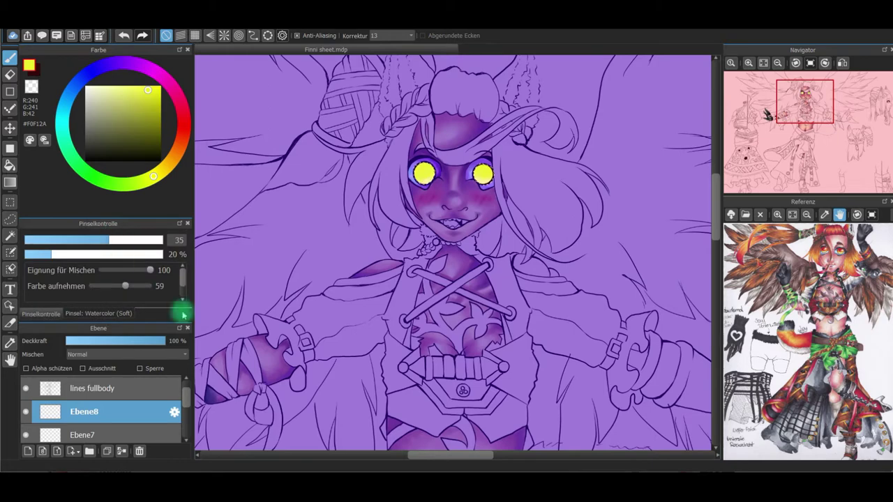
left_click(167, 166)
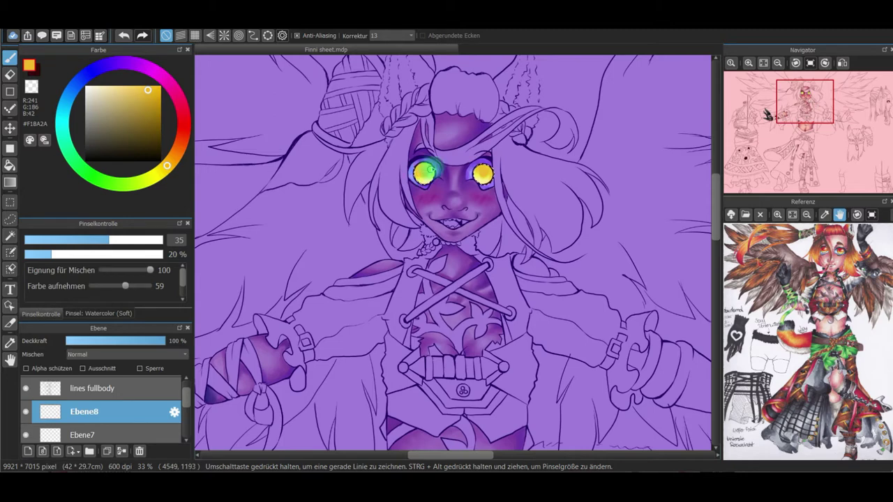
left_click(175, 155)
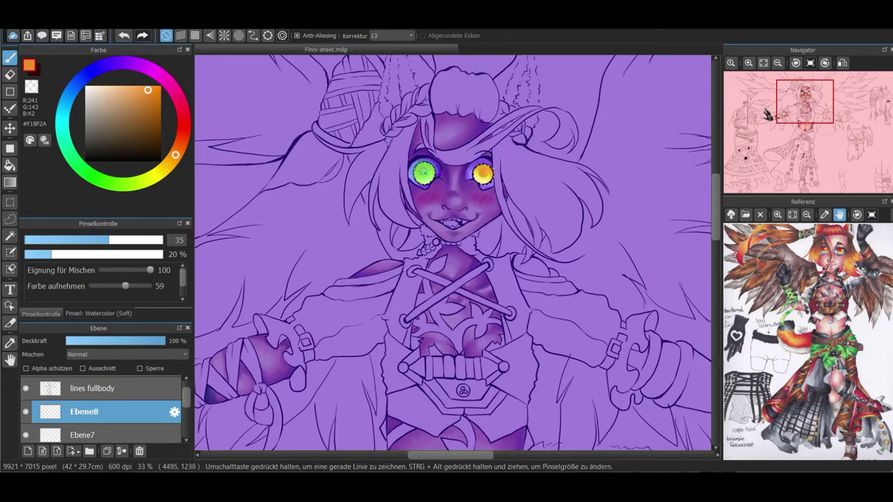
Deepen the iris shading with orange-red #DE4D06 and red #FF3623
scroll(455, 310, "up", 1)
scroll(455, 310, "up", 1)
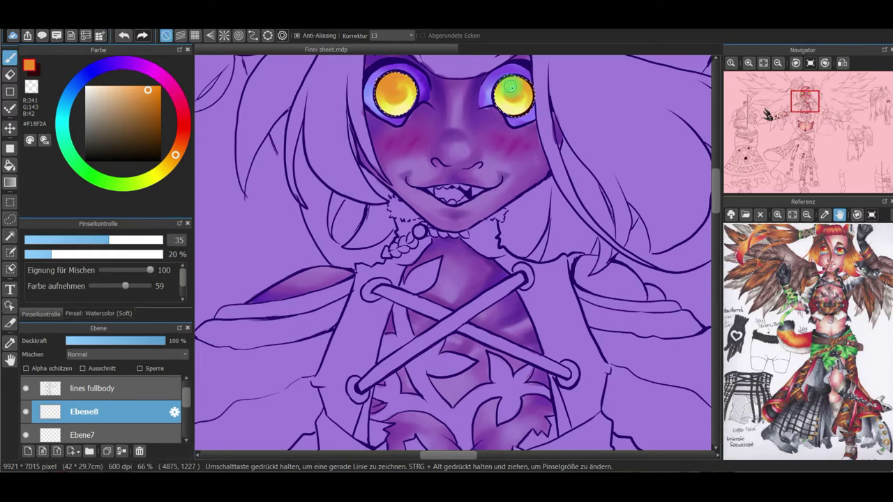
left_click(180, 145)
left_click(159, 97)
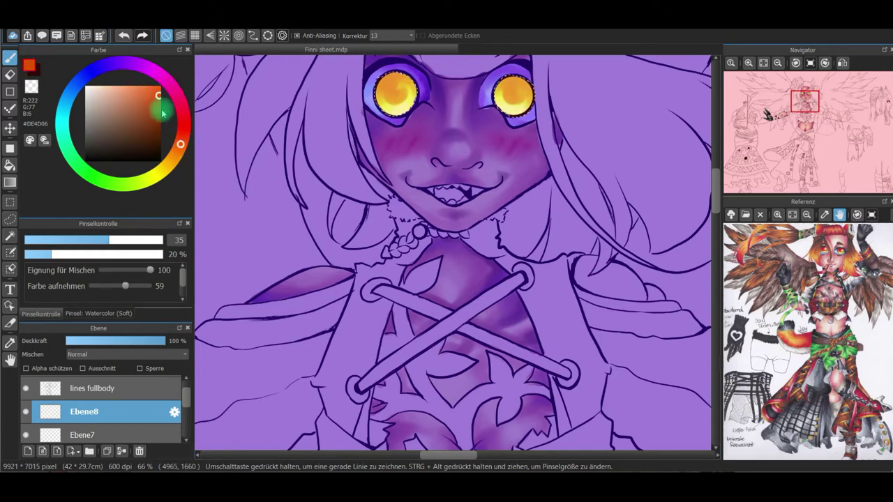
left_click(184, 130)
left_click(150, 87)
Add near-white #FFF8F8 highlights to both irises with Watercolor (Hard) and clear the selection
left_click(98, 313)
left_click(105, 282)
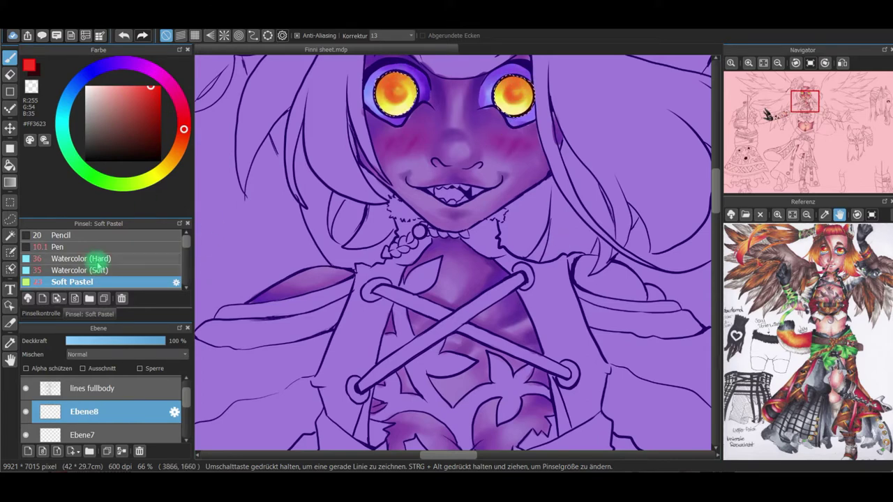
left_click(96, 258)
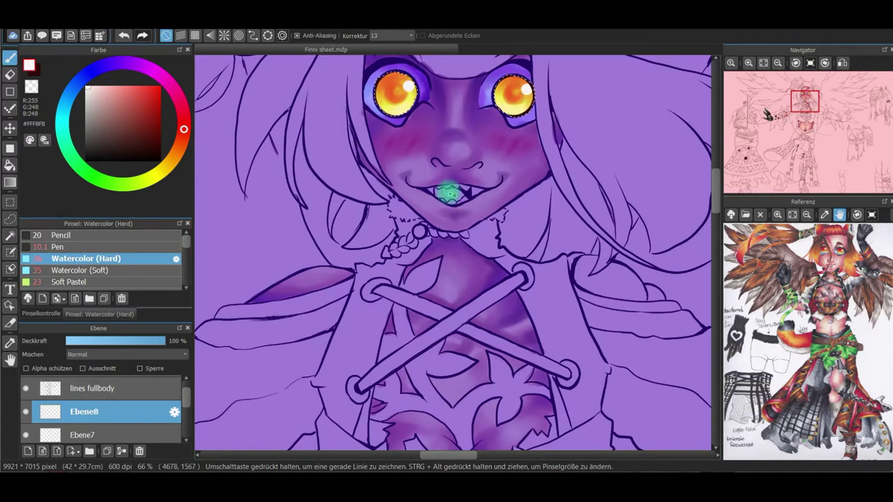
left_click(763, 63)
left_click(162, 22)
left_click(183, 46)
Merge both eye layers down into haut color, erasing excess eye colour at 23 px before the final merge
left_click(123, 451)
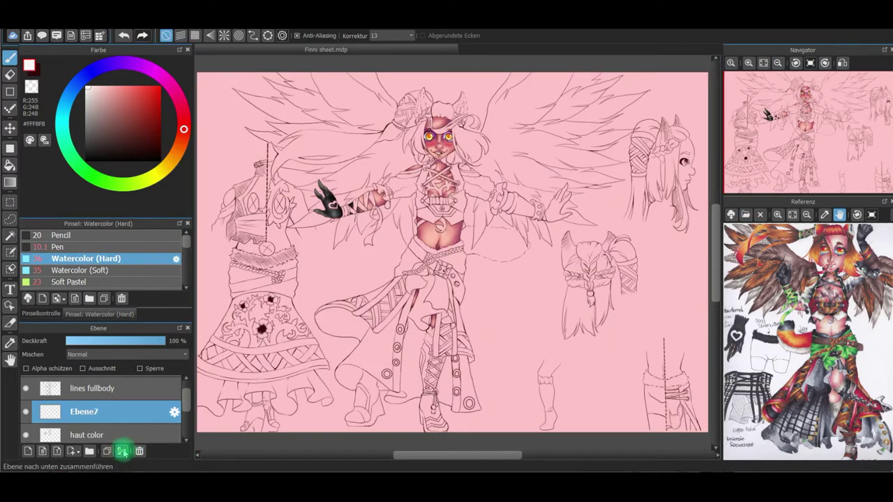
left_click(10, 74)
left_click(748, 63)
left_click(748, 63)
left_click(41, 314)
left_click(90, 240)
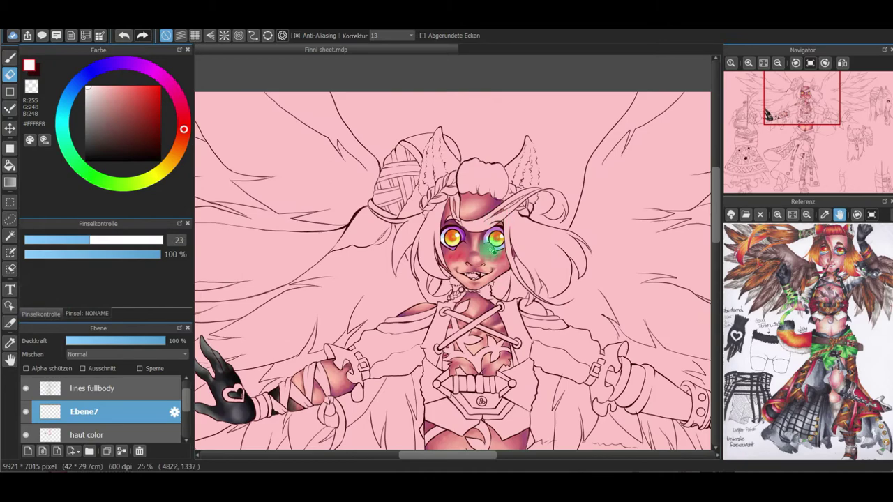
left_click(122, 451)
Make the lines fullbody layer active and choose the Pen brush with dark #330607 for detailing the eyes
left_click_drag(186, 411, 186, 398)
left_click(171, 404)
left_click(36, 71)
left_click(10, 58)
left_click(94, 313)
left_click(97, 246)
key("ctrl+plus")
key("ctrl+plus")
Draw eyelashes on the figure's right eye in a rotated view, refining them with the Pen at 6.3 px
left_click_drag(445, 199, 415, 196)
key("ctrl+z")
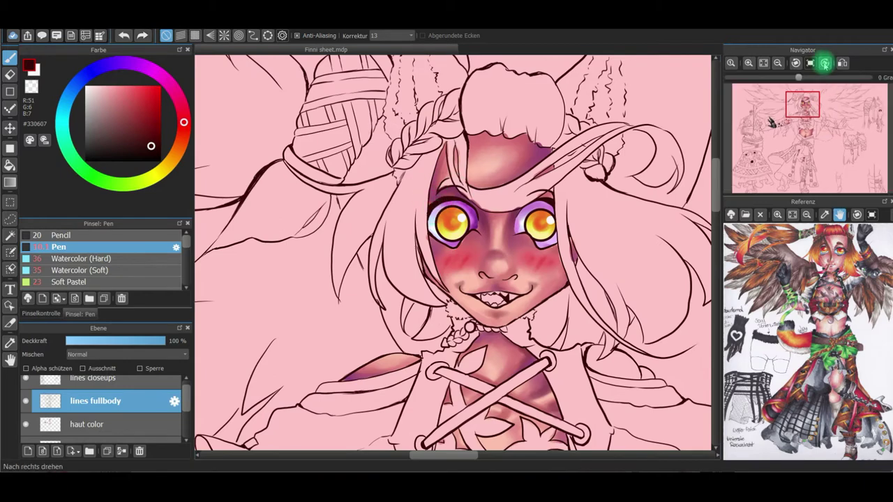
left_click(796, 63)
left_click(796, 63)
left_click(796, 63)
left_click(796, 63)
left_click_drag(399, 237, 380, 245)
key("ctrl+z")
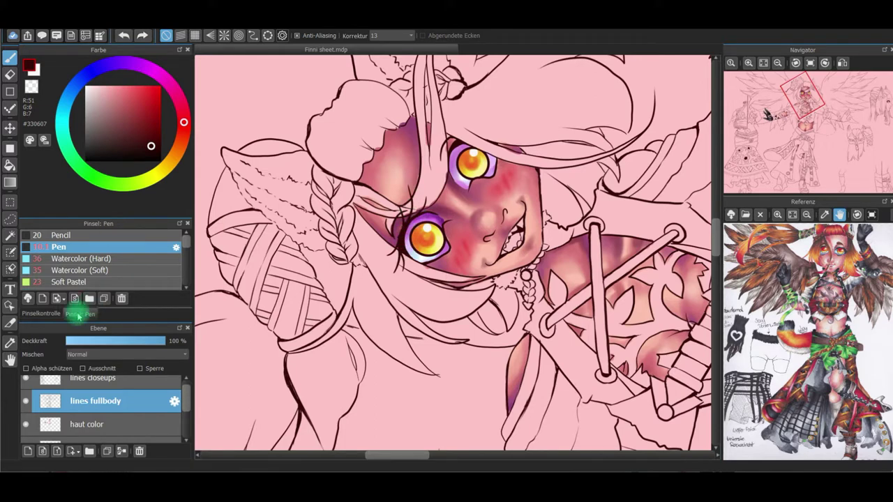
left_click(40, 313)
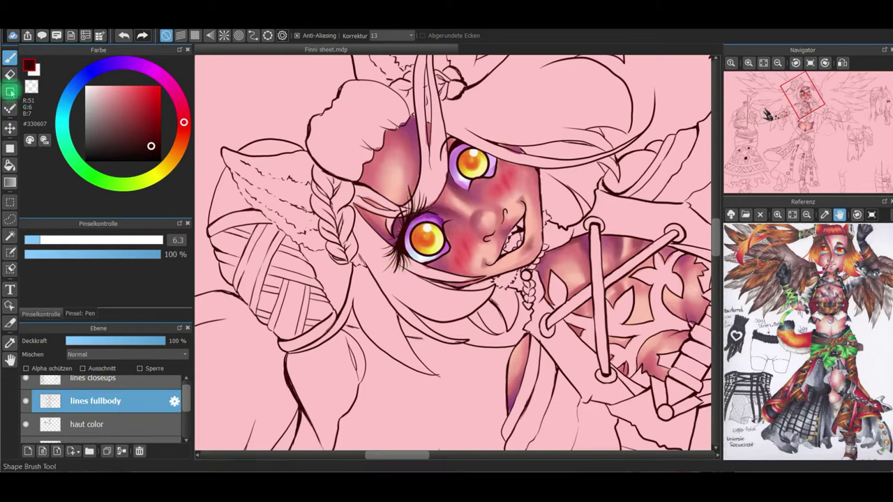
key("e")
key("b")
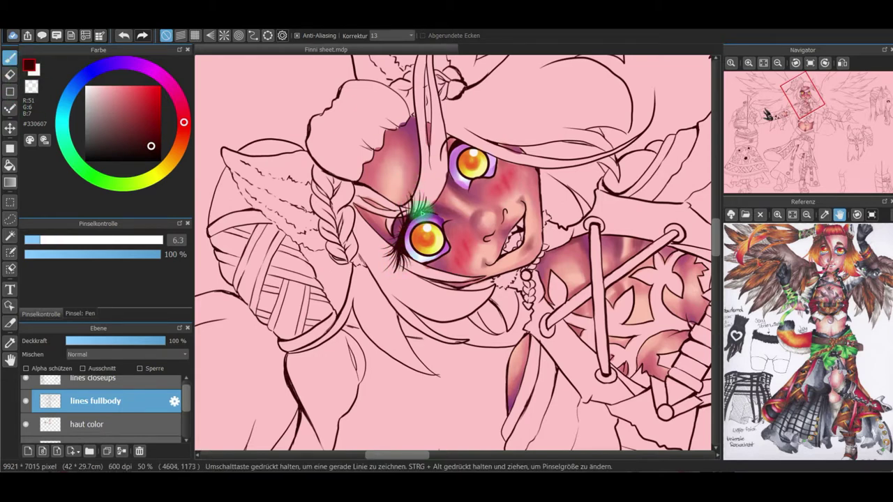
Draw eyelashes on the figure's left eye with an adjusted Pen size and set the Pen to 7.5 px
left_click(53, 241)
left_click_drag(53, 241, 50, 241)
mouse_move(451, 146)
left_mouse_down()
mouse_move(470, 129)
mouse_move(446, 138)
mouse_move(450, 129)
mouse_move(439, 166)
left_mouse_up()
left_click(43, 240)
double_click(95, 401)
left_click(538, 159)
left_click(765, 62)
left_click(765, 63)
left_click(749, 63)
left_click(749, 63)
left_click(803, 111)
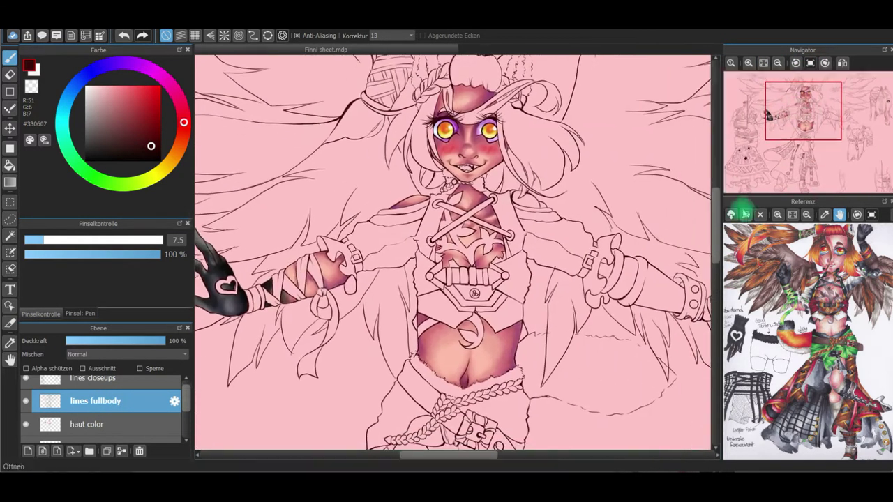
Paint a selection over the leaf-like tattoo on the chest using the Watercolor (Hard) brush at 27 px
left_click(76, 313)
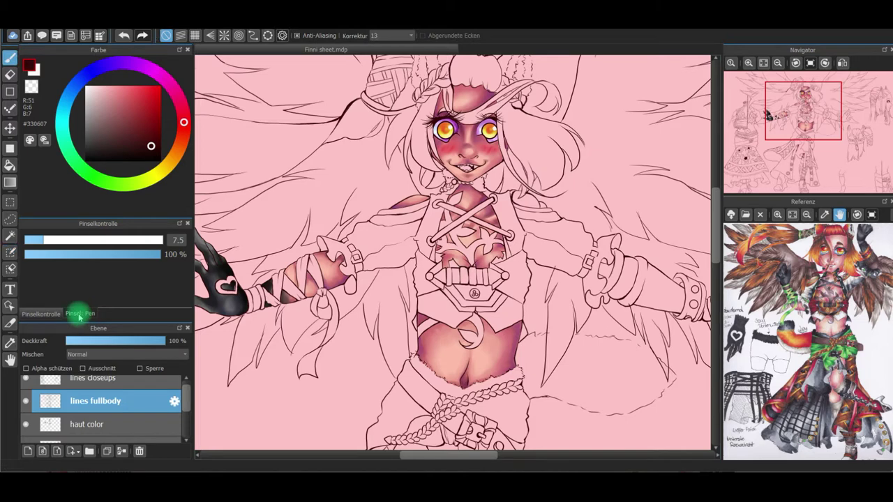
left_click(99, 259)
left_click(41, 313)
left_click(10, 253)
left_click(748, 63)
mouse_move(445, 187)
left_mouse_down()
mouse_move(451, 166)
mouse_move(447, 186)
mouse_move(460, 183)
mouse_move(442, 218)
mouse_move(451, 209)
mouse_move(456, 230)
mouse_move(477, 223)
mouse_move(458, 239)
left_mouse_up()
key("ctrl+z")
key("[")
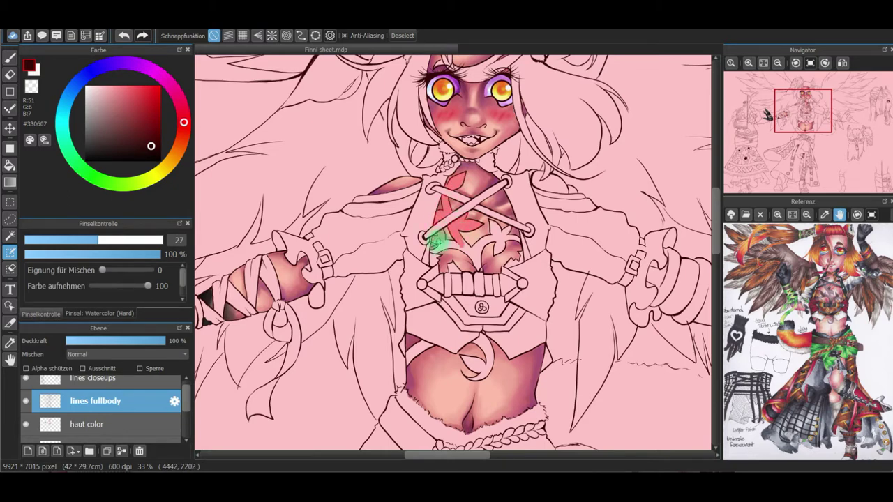
left_click(10, 57)
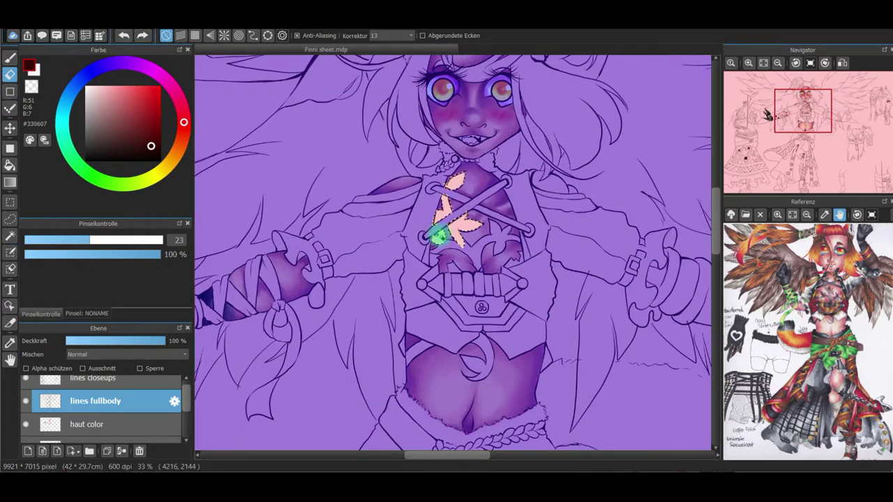
left_click(10, 253)
mouse_move(444, 254)
left_mouse_down()
mouse_move(462, 191)
mouse_move(465, 251)
mouse_move(473, 255)
mouse_move(476, 245)
mouse_move(476, 266)
mouse_move(483, 242)
mouse_move(475, 248)
mouse_move(492, 238)
mouse_move(491, 227)
mouse_move(514, 235)
left_mouse_up()
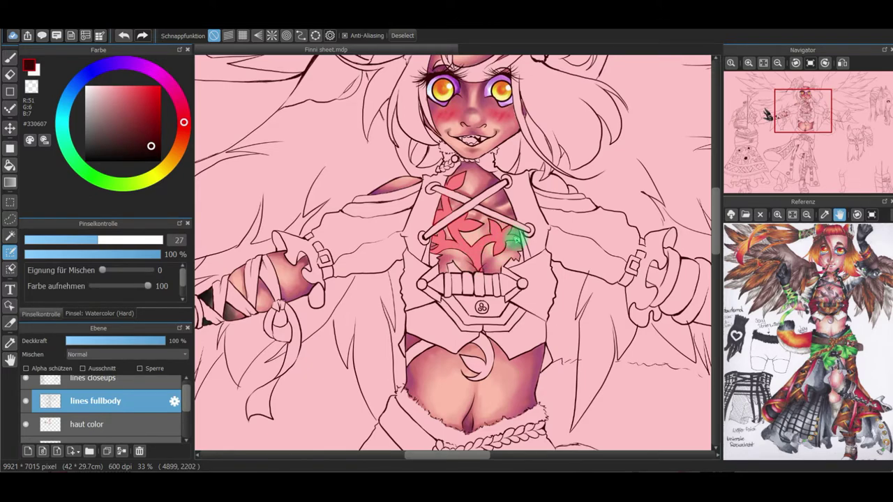
Extend the painted selection to the crescent tattoo and the side band on the belly
left_click_drag(791, 129, 801, 126)
mouse_move(436, 223)
left_mouse_down()
mouse_move(434, 210)
mouse_move(425, 229)
left_mouse_up()
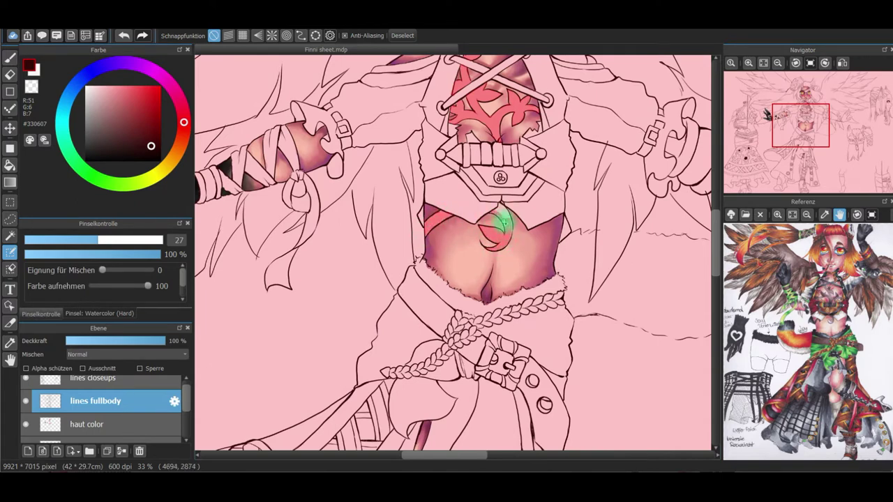
left_click(807, 112)
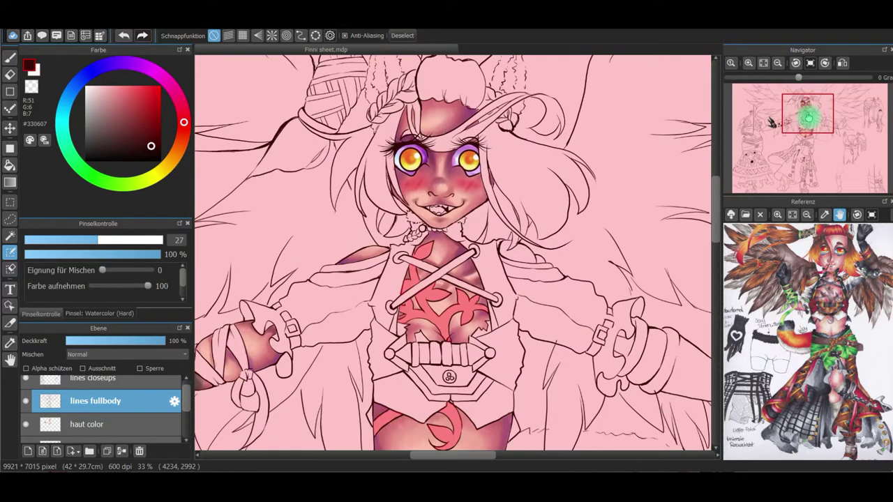
Add a layer above haut color and fill the selected chest and belly tattoos with brown #735A52 at 101 px
left_click(182, 140)
left_click(105, 140)
left_click(10, 57)
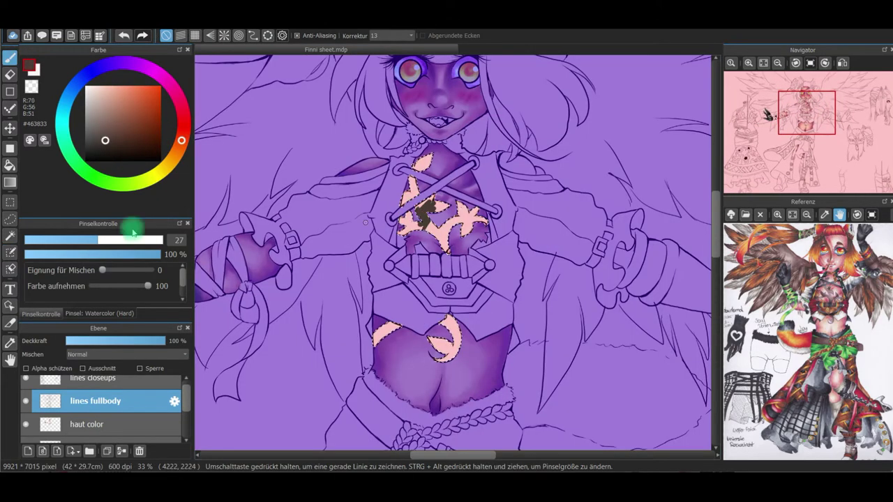
left_click(96, 138)
left_click(107, 127)
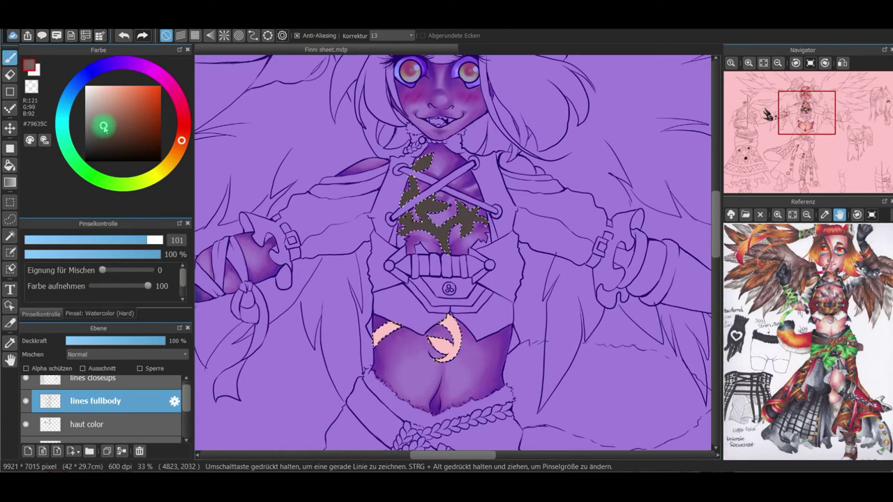
key("ctrl+z")
left_click_drag(185, 407, 187, 416)
left_click(144, 397)
left_click(28, 451)
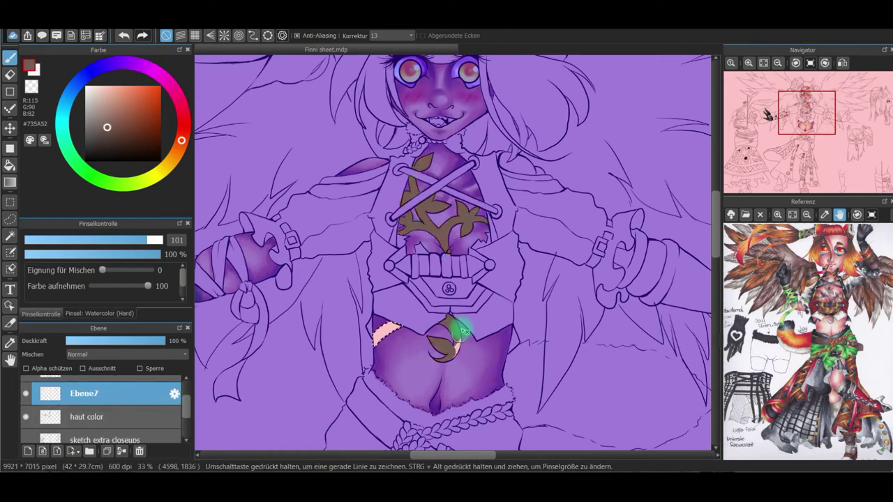
Shade the chest and belly tattoos with Watercolor (Soft) in browns #897269, #584640, #43312B, #36231D and #301A13
left_click(102, 121)
left_click(98, 314)
left_click(85, 270)
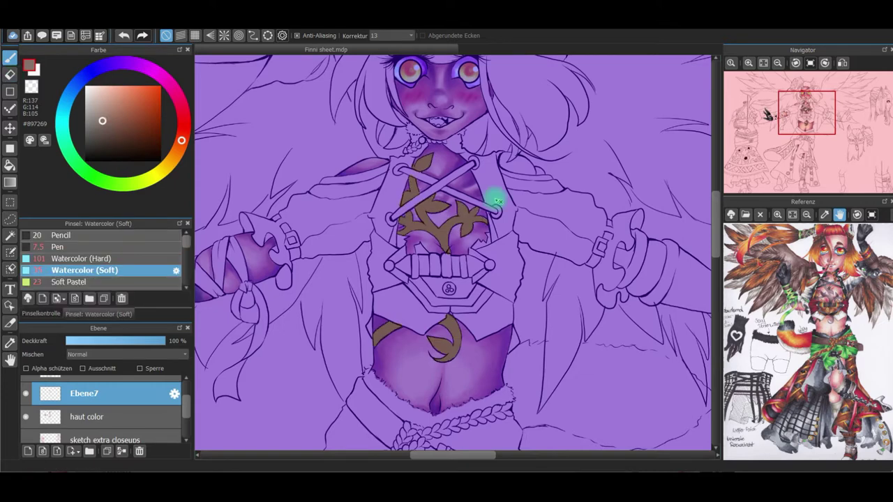
left_click(105, 135)
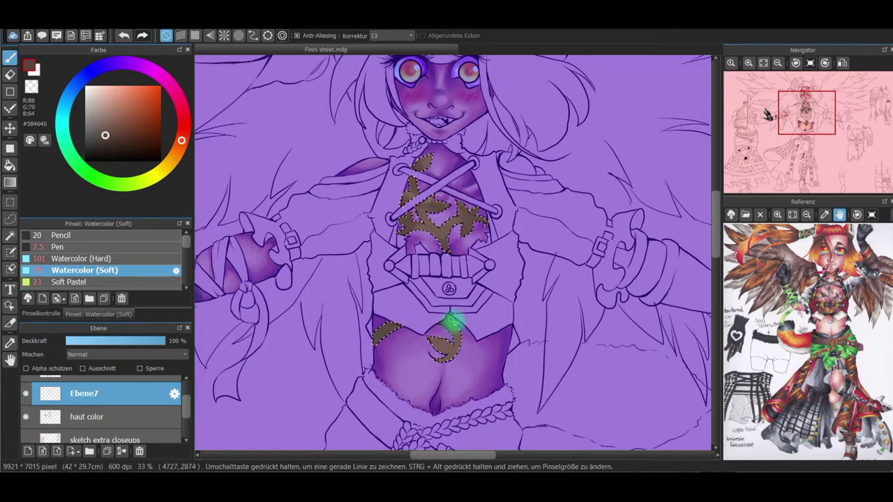
left_click(112, 141)
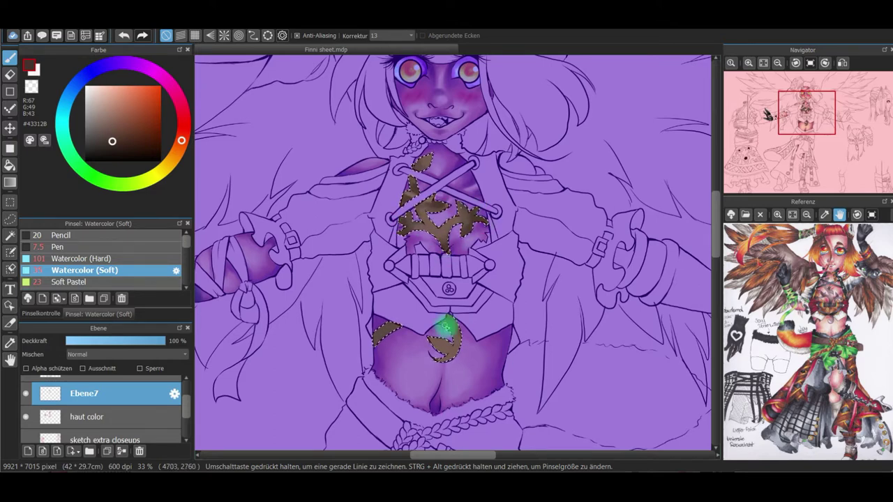
left_click(414, 190, "alt")
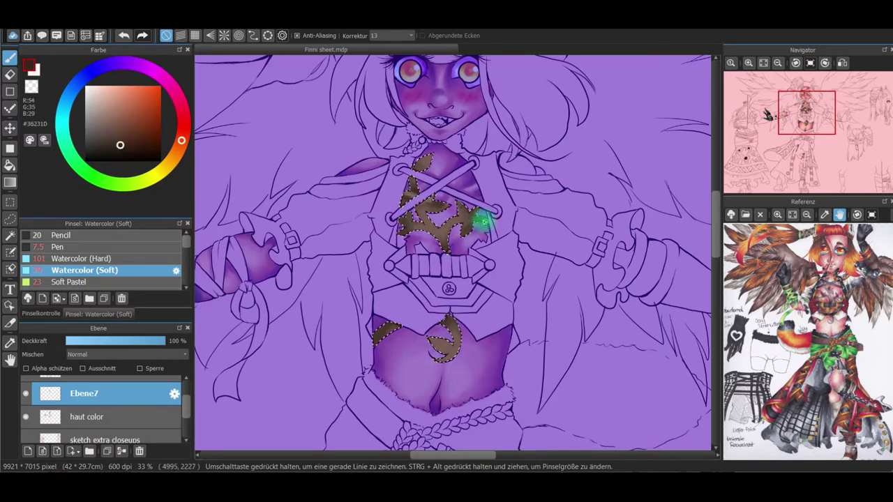
left_click(374, 345, "alt")
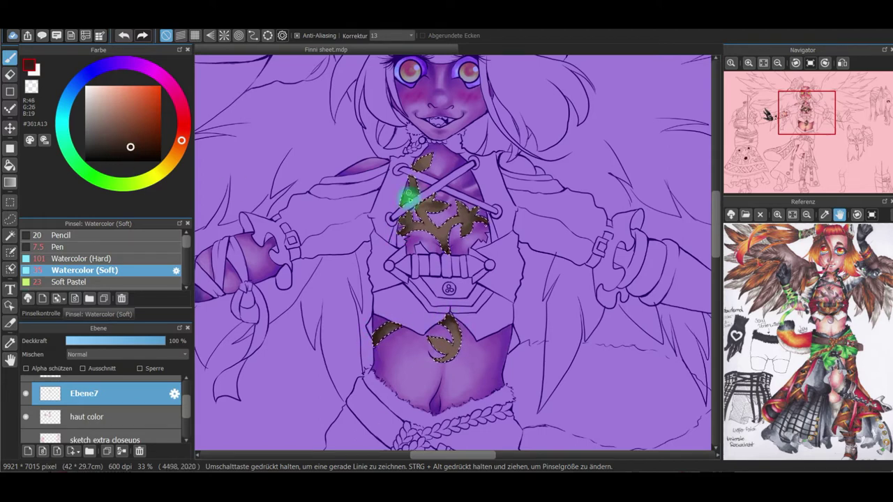
double_click(85, 400)
left_click(537, 158)
left_click(182, 23)
left_click(184, 44)
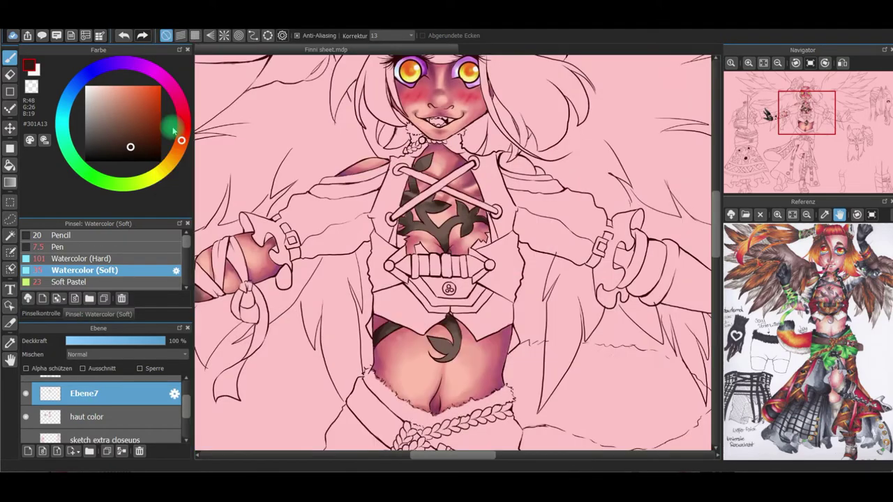
key("ctrl+z")
Add soft highlights to the tattoos with Soft Pastel at 40 px and 30 % opacity in #7E706C and #A2918B
left_click(95, 124)
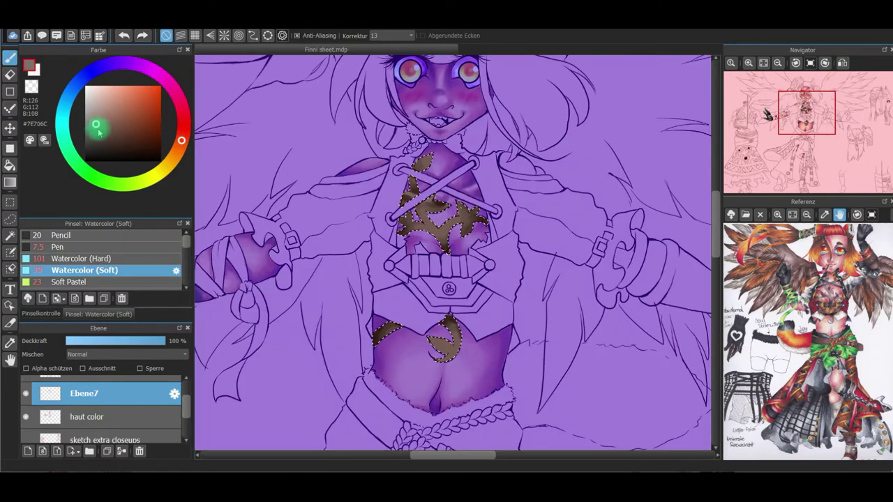
left_click(72, 282)
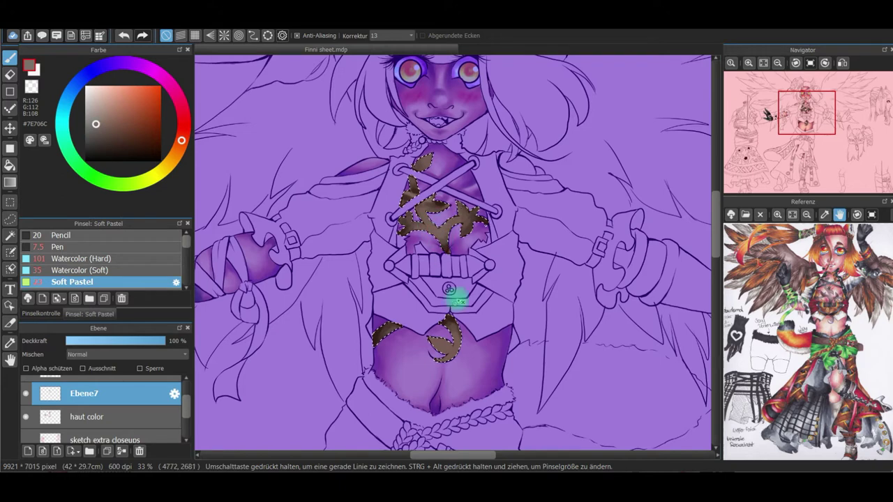
left_click(41, 313)
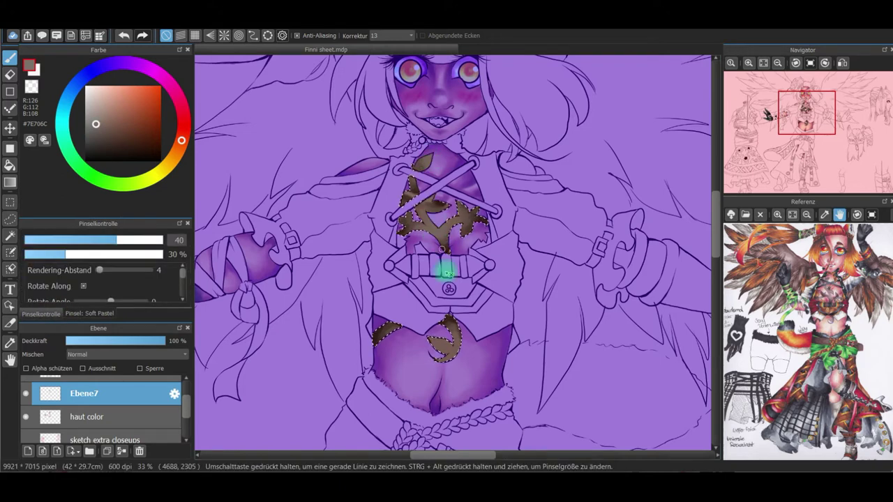
left_click(95, 113)
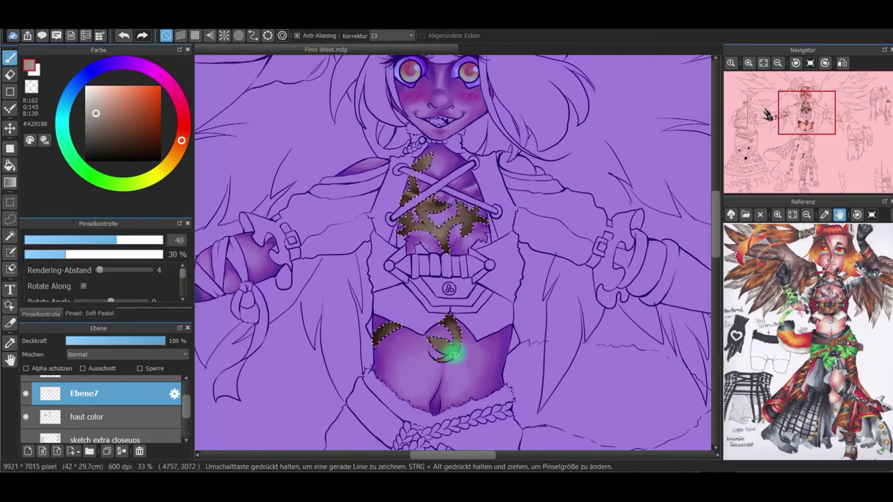
Clear the selection, merge the tattoo layer down into haut color and make the lines fullbody layer active
left_click(159, 24)
left_click(187, 48)
left_click(122, 451)
double_click(124, 398)
left_click(537, 158)
key("e")
scroll(123, 409, "up", 2)
left_click(124, 410)
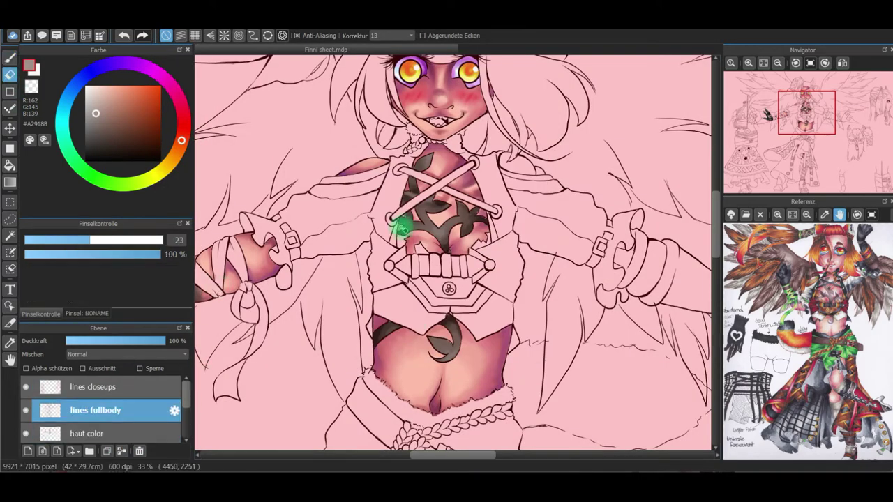
Paint a selection over the inside of the mouth with the Watercolor (Hard) brush at 20 px
left_click_drag(797, 120, 809, 100)
left_click(10, 253)
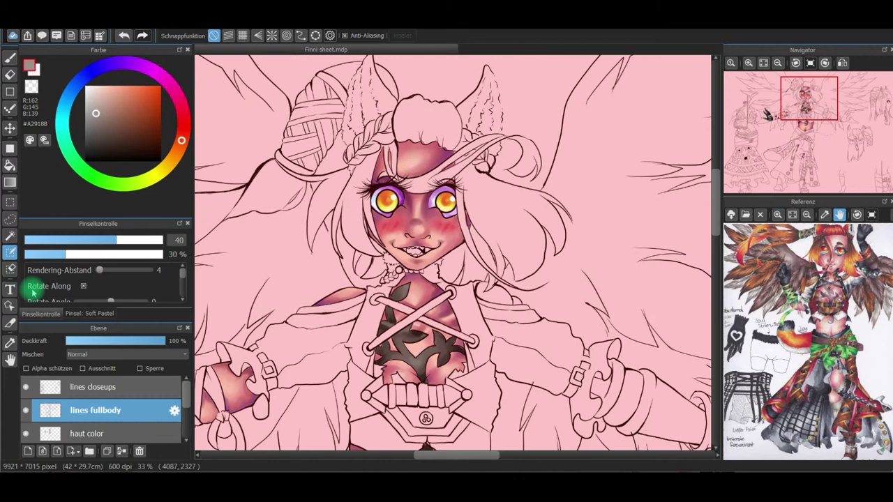
left_click(75, 314)
left_click(98, 269)
left_click(42, 314)
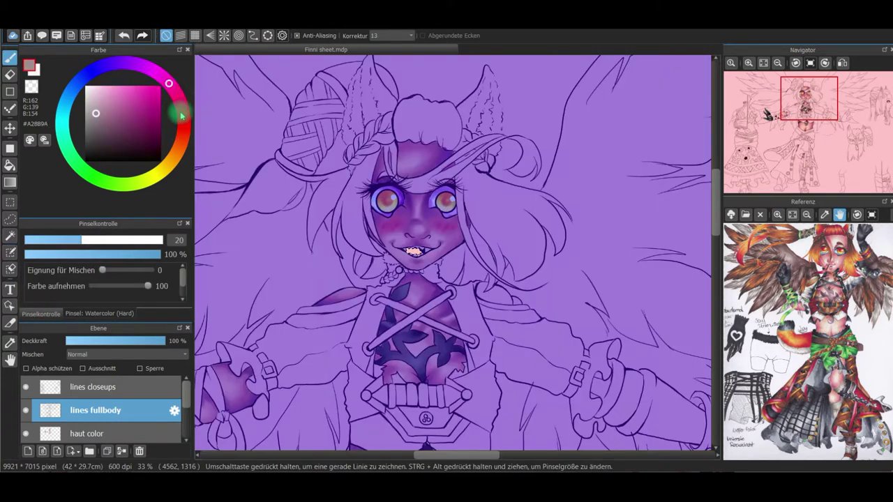
Colour the inside of the mouth on the haut color layer in pinks #FF94A9 and #F8476B
left_click(412, 252, "alt")
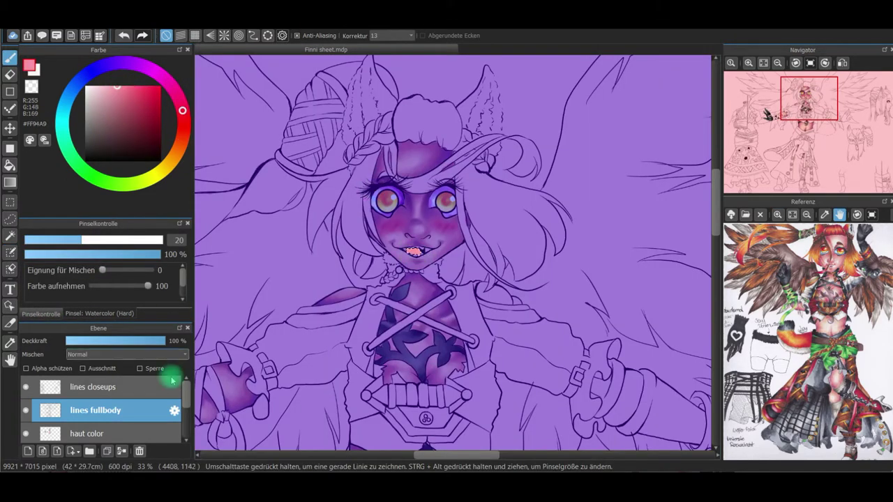
scroll(185, 409, "down", 1)
left_click(91, 405)
left_click(412, 250, "alt")
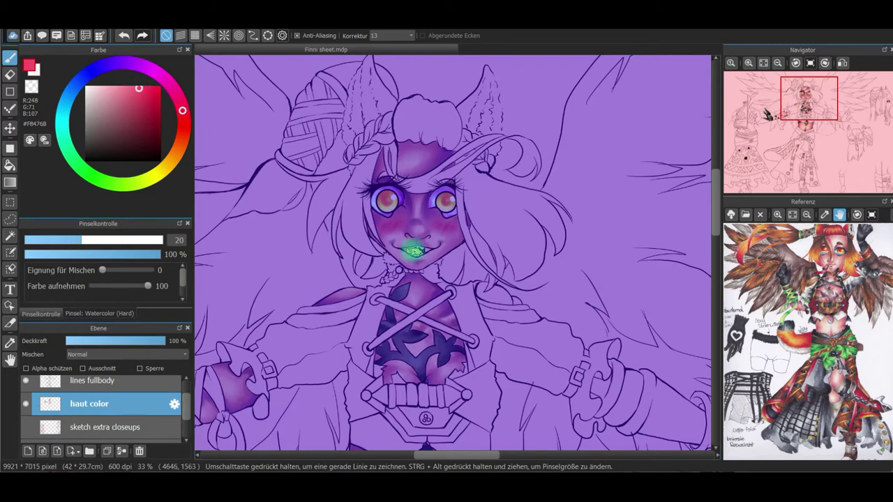
Shade the mouth interior with Watercolor (Soft) and Soft Pastel down to dark red #580112, and clear the selection
left_click(91, 313)
left_click(80, 267)
left_click(413, 250, "alt")
left_click(93, 313)
left_click(77, 282)
left_click_drag(417, 249, 410, 254)
left_click(166, 24)
left_click(186, 51)
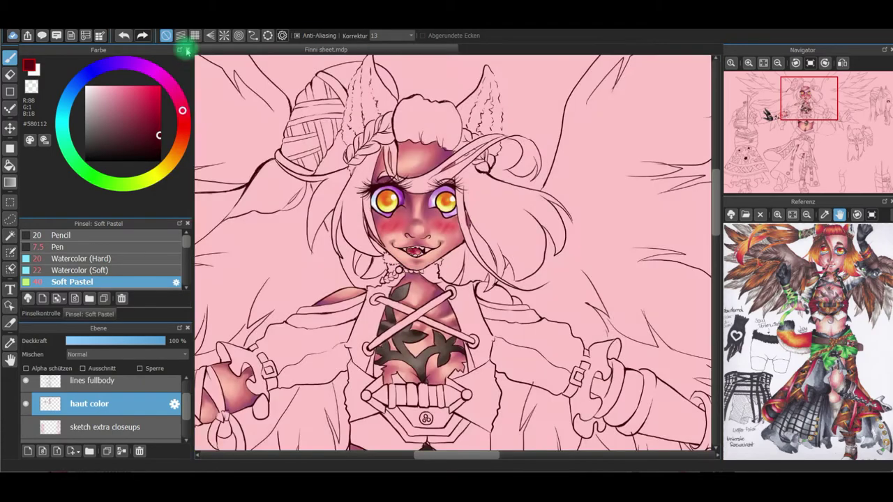
Rename the haut color layer as "haut und ohren"
left_click_drag(809, 111, 808, 98)
left_click(749, 62)
left_click(749, 63)
double_click(128, 410)
left_click(462, 266)
key("BackSpace")
key("BackSpace")
key("BackSpace")
key("BackSpace")
key("Return")
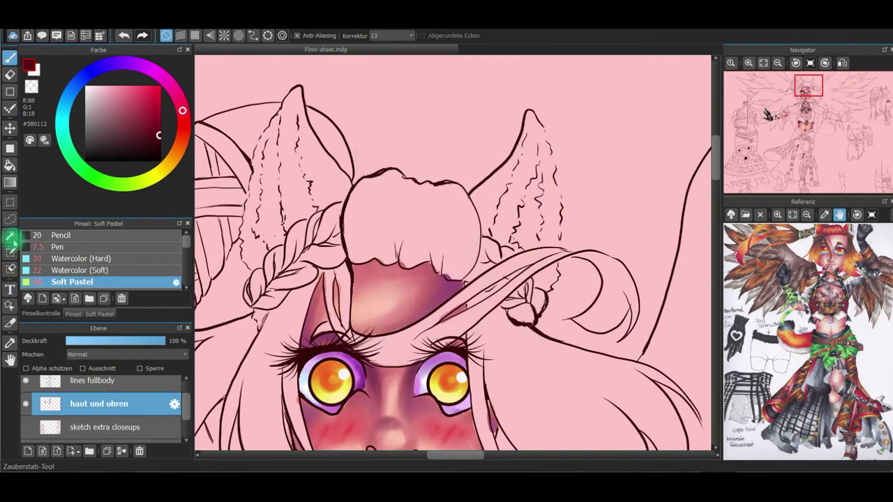
Paint a selection over both animal ears with the Watercolor (Hard) brush at 39 px
left_click(10, 252)
left_click(41, 313)
mouse_move(328, 203)
left_mouse_down()
mouse_move(343, 182)
mouse_move(299, 111)
mouse_move(340, 194)
mouse_move(257, 266)
mouse_move(244, 247)
mouse_move(247, 220)
mouse_move(260, 152)
mouse_move(279, 120)
mouse_move(312, 192)
mouse_move(278, 148)
mouse_move(304, 209)
left_mouse_up()
mouse_move(474, 193)
left_mouse_down()
mouse_move(487, 228)
mouse_move(551, 245)
mouse_move(551, 168)
mouse_move(528, 118)
mouse_move(489, 183)
mouse_move(497, 202)
mouse_move(482, 208)
mouse_move(527, 208)
mouse_move(543, 168)
mouse_move(530, 134)
left_mouse_up()
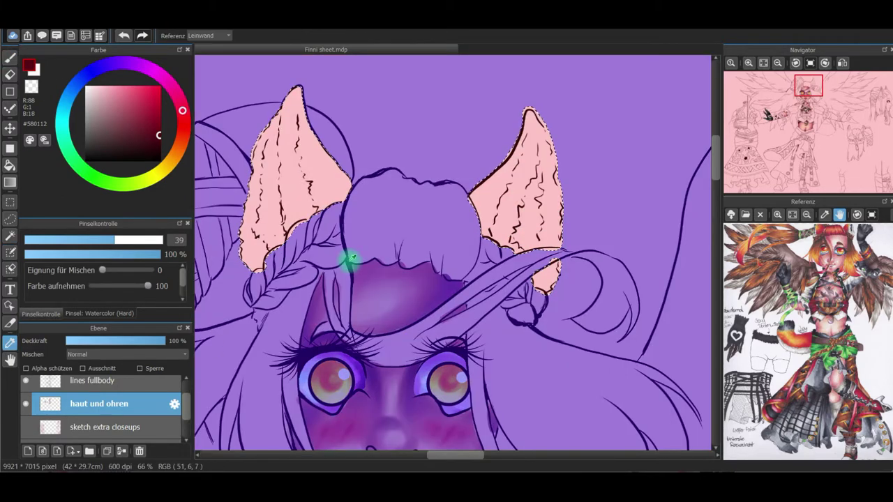
Paint the sides of both ears facing the head in light orange #FCBC5A with Watercolor (Hard) at 39 px
left_click(349, 259, "alt")
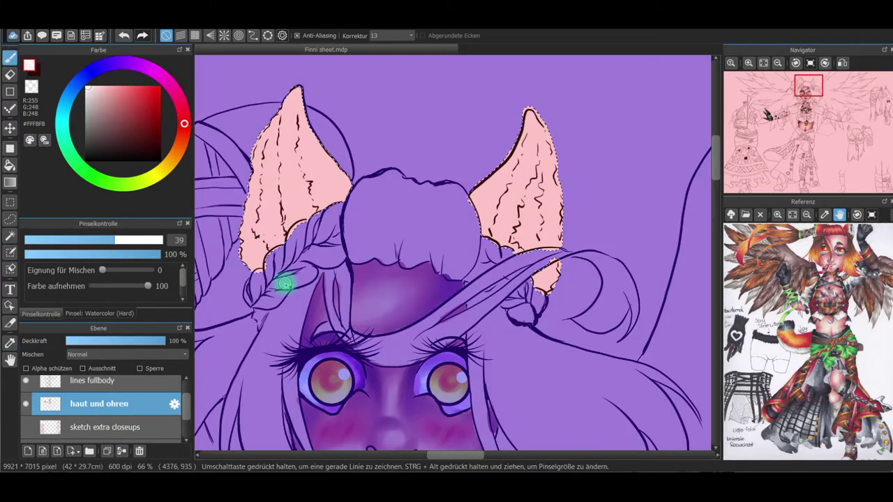
left_click(171, 160)
left_click(138, 91)
left_click(133, 88)
left_click_drag(299, 98, 305, 129)
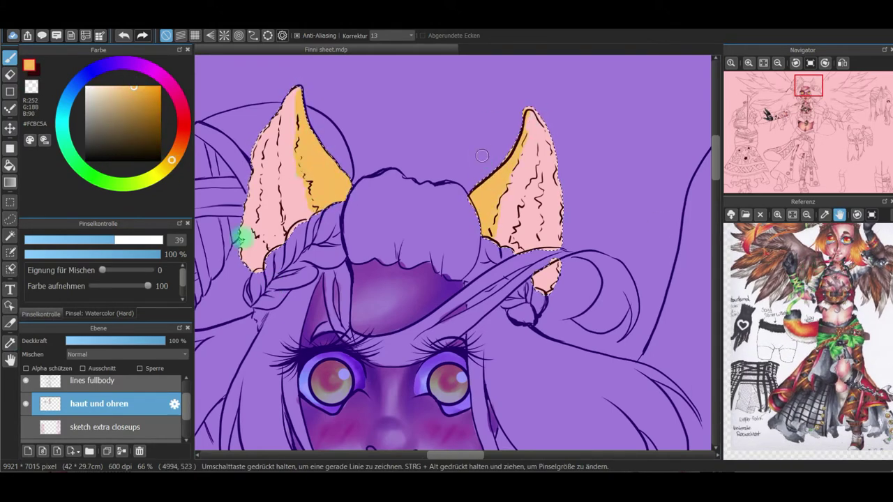
Blend orange #F88F21 over the light orange sides of both ears with the Watercolor (Soft) brush
left_click(179, 146)
left_click(138, 91)
left_click(175, 155)
left_click(151, 88)
left_click(97, 314)
left_click(98, 270)
left_click(42, 314)
left_click(95, 240)
left_click(109, 314)
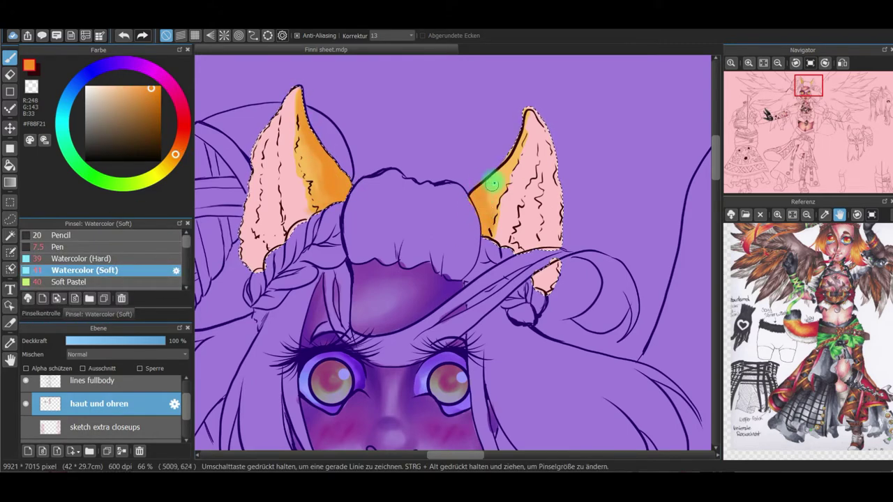
Shade the orange sides of both ears with red #B01E00 using Watercolor (Soft) at 19 px and 20 % opacity
left_click(183, 129)
left_click(146, 90)
left_click(183, 135)
left_click(159, 109)
left_click(42, 314)
left_click(78, 240)
left_click_drag(515, 155, 478, 198)
left_click_drag(341, 187, 321, 162)
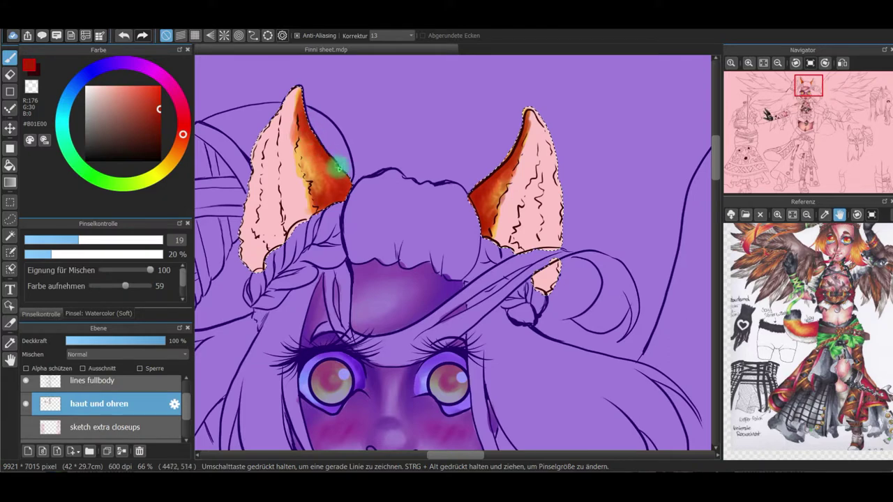
Deepen the ear shadows along the outer edges with dark red #5E0004 and dark purple #3F0040
left_click(183, 119)
left_click(159, 133)
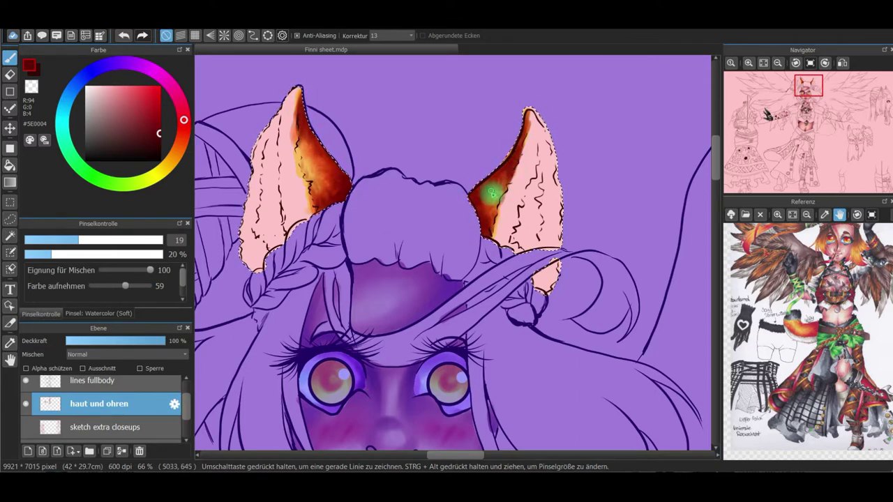
left_click_drag(184, 119, 154, 71)
left_click(159, 142)
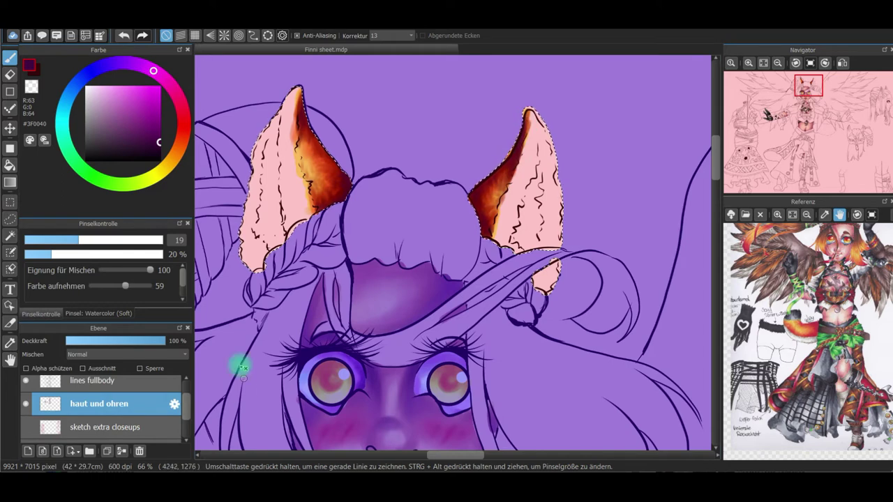
Refine the ear selection and paint a grey #7A7A7A strip down both inner ears with the Watercolor (Hard) brush
left_click(10, 269)
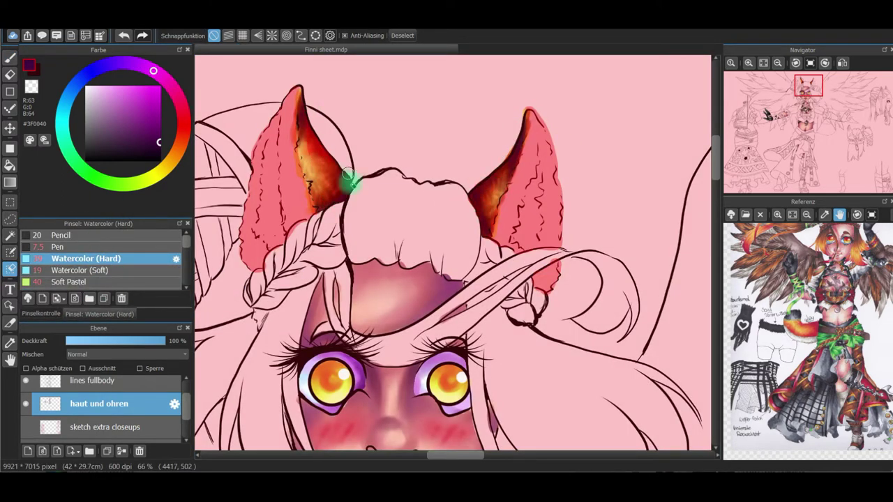
key("b")
left_click(86, 125)
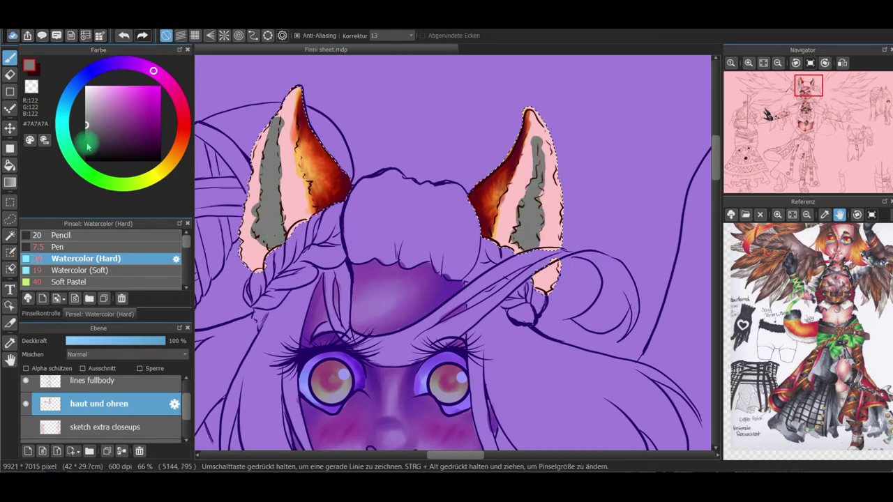
Shade the grey inner-ear strips with dark grey #3D3D3E using the Watercolor (Soft) brush at 31 px and 20 % opacity
left_click(80, 270)
left_click(42, 314)
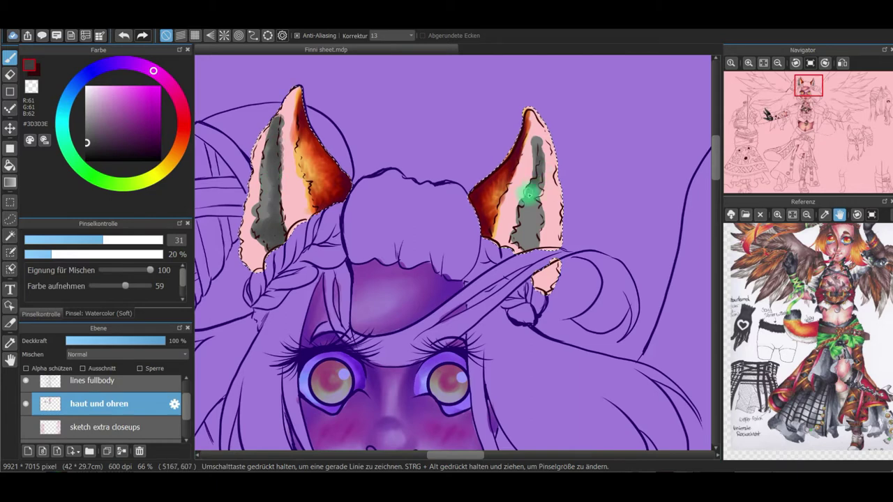
Try to paint grey #7A7A7A over the dark outer tip of the left ear with Watercolor (Hard)
left_click(10, 343)
left_click(276, 132)
left_click(11, 59)
left_click_drag(300, 96, 306, 126)
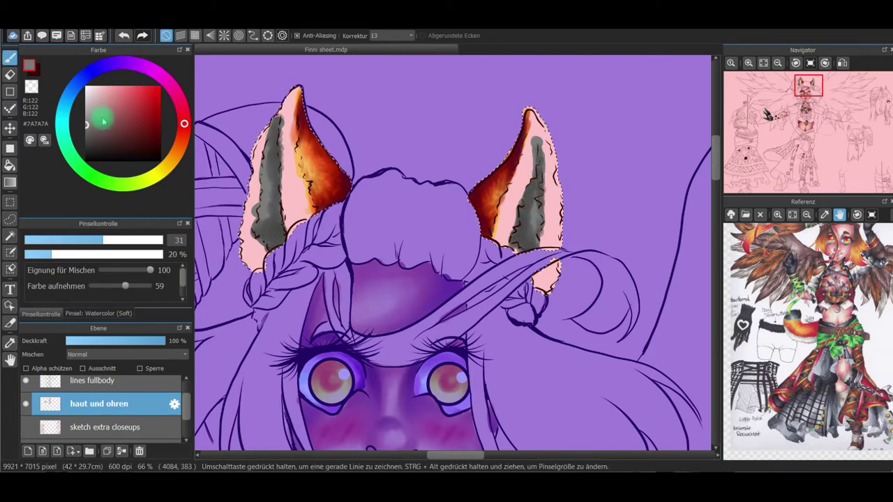
left_click(99, 313)
left_click(80, 259)
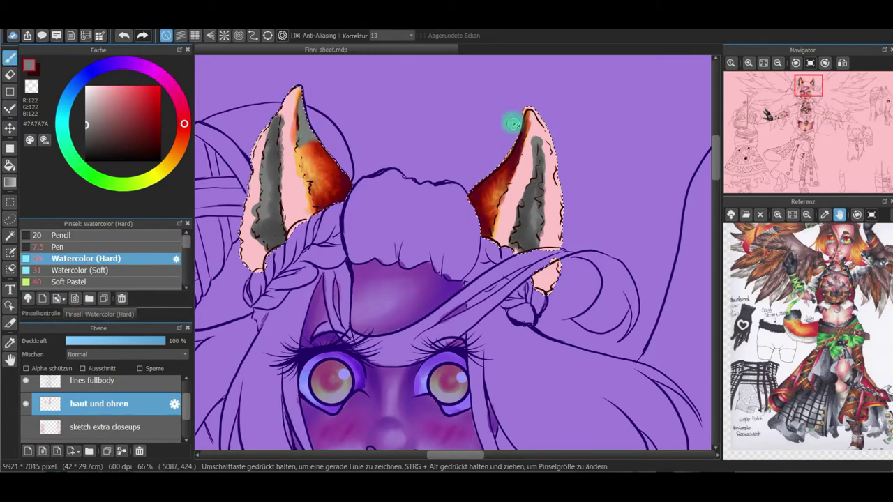
left_click(124, 36)
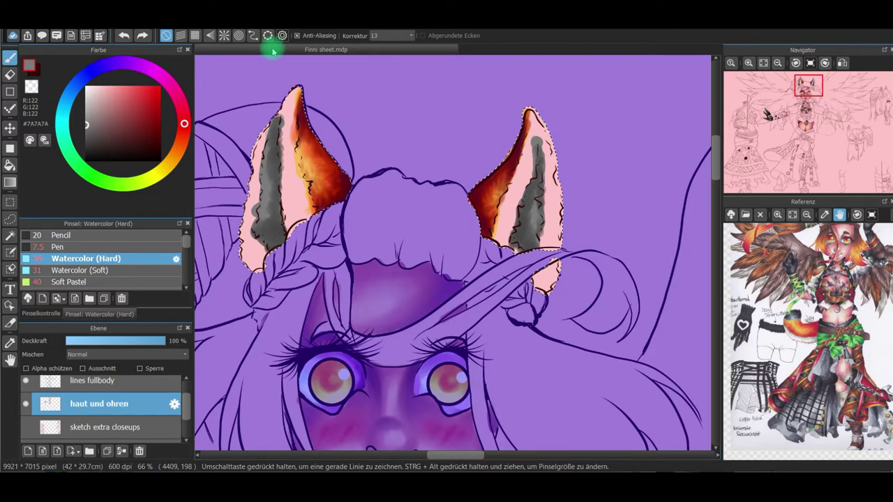
Deepen both inner-ear strips with near-black #1D1D1D using Watercolor (Soft) at 18 px and 20 % opacity
left_click(81, 270)
left_click(277, 147, "alt")
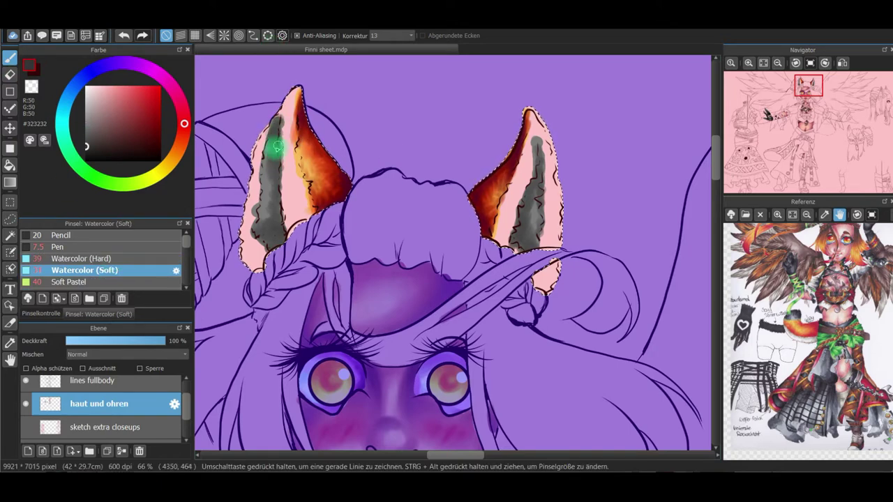
left_click(87, 152)
left_click(48, 314)
left_click(75, 239)
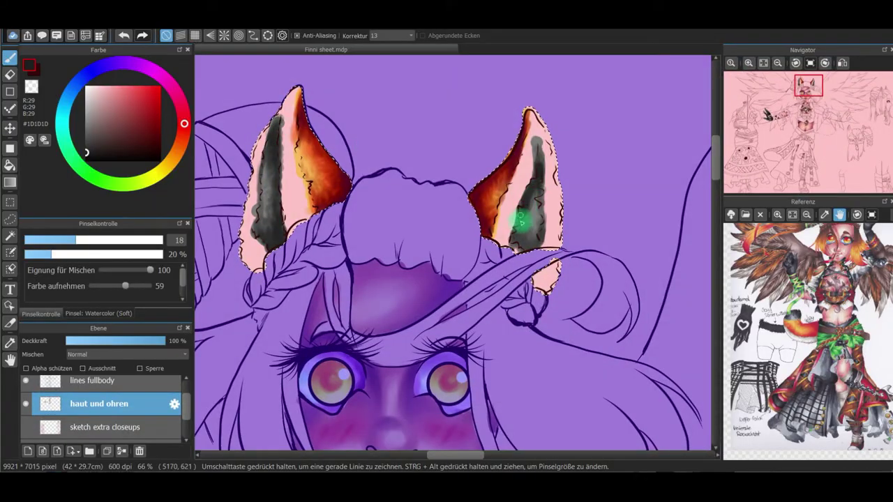
mouse_move(521, 218)
left_mouse_down()
mouse_move(535, 246)
mouse_move(521, 236)
mouse_move(537, 200)
mouse_move(535, 237)
mouse_move(548, 168)
mouse_move(514, 238)
mouse_move(530, 246)
mouse_move(540, 187)
left_mouse_up()
Darken the inner-ear strips from tip to base with black #000000 strokes
left_click(87, 159)
left_click_drag(268, 131, 277, 138)
left_click_drag(277, 191, 274, 239)
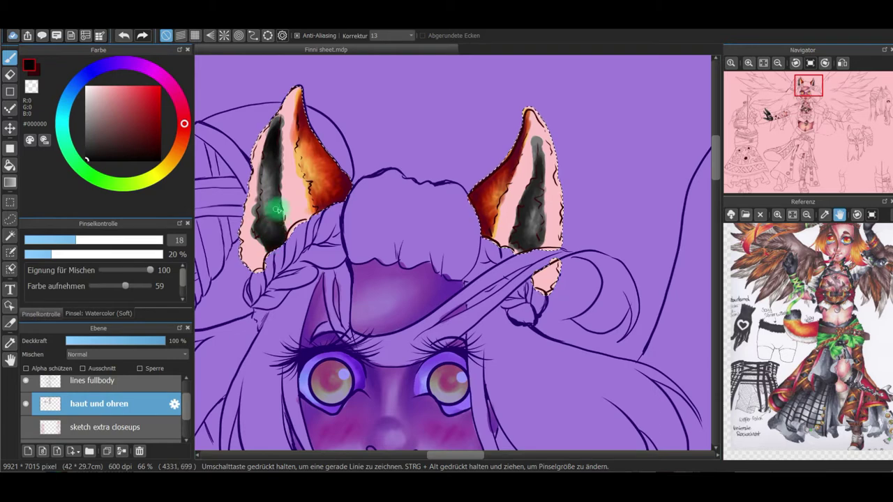
left_click_drag(275, 187, 272, 159)
left_click_drag(539, 148, 533, 184)
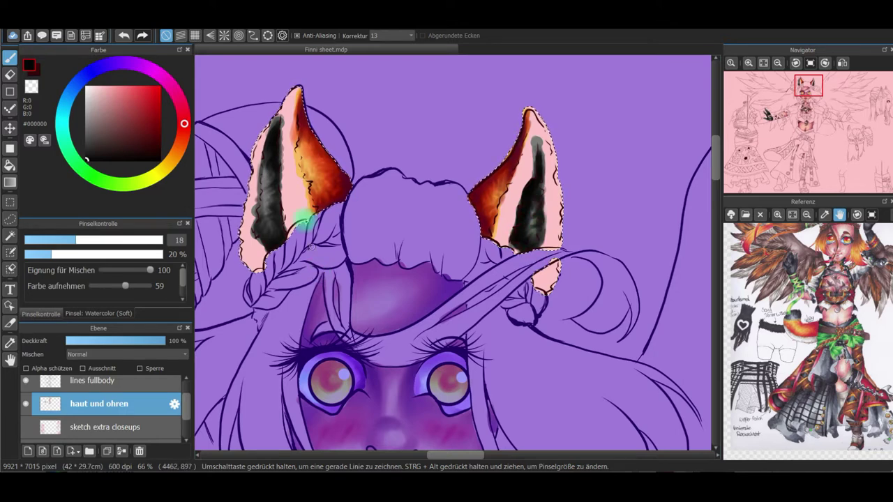
Remove the lower black inner-ear strips from the selection and trim the black tips with the Eraser at 23 px
left_click(10, 269)
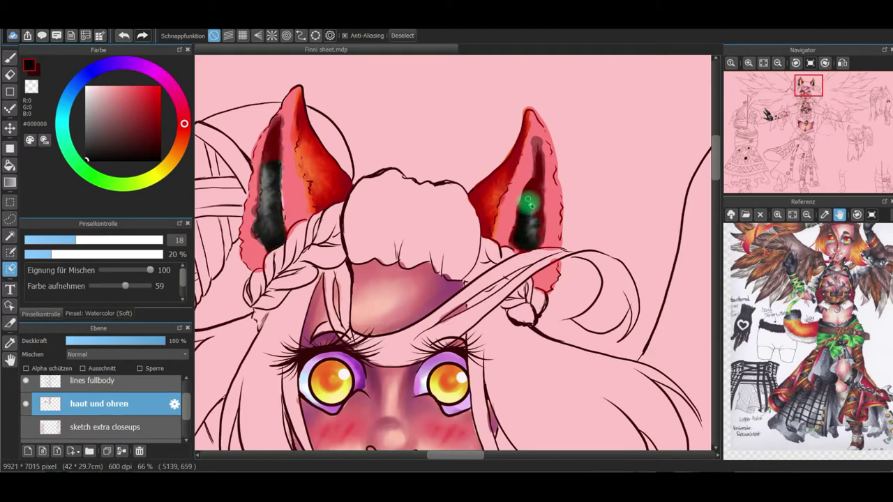
left_click(9, 59)
left_click(10, 91)
key("e")
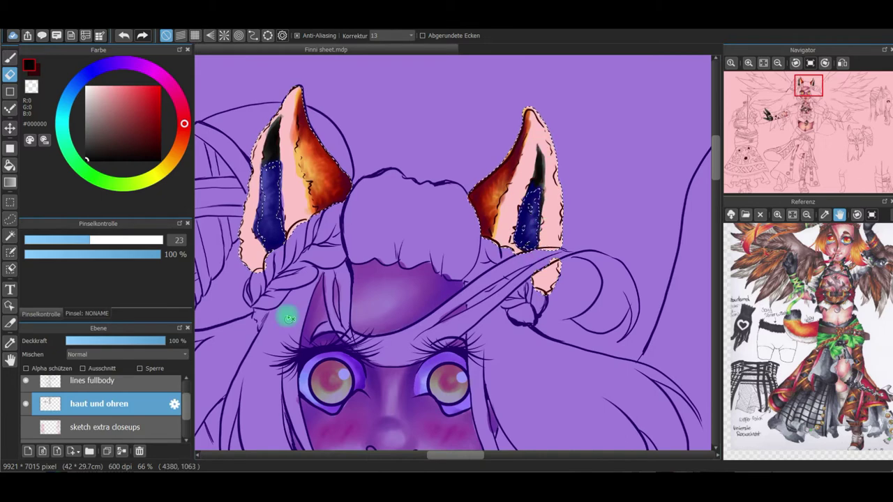
Add a new layer and paint the ears' pink fur areas white #FFFFFF with Watercolor (Hard) at 67 px
left_click(27, 451)
left_click(9, 58)
left_click(88, 97)
left_click(86, 88)
left_click(67, 313)
left_click(70, 259)
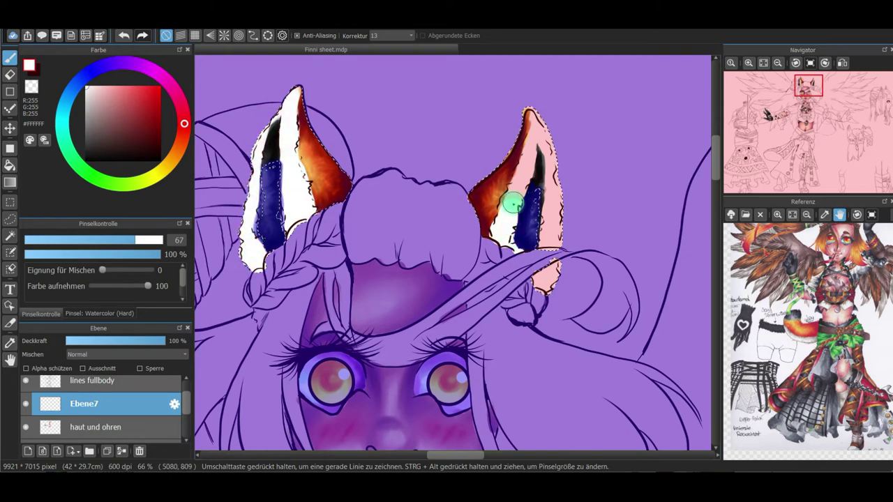
Shade the white ear fur softly with grey #B0B0B0 using the Soft Pastel brush at 46 px and 30 % opacity
left_click(86, 109)
left_click(89, 313)
left_click(56, 281)
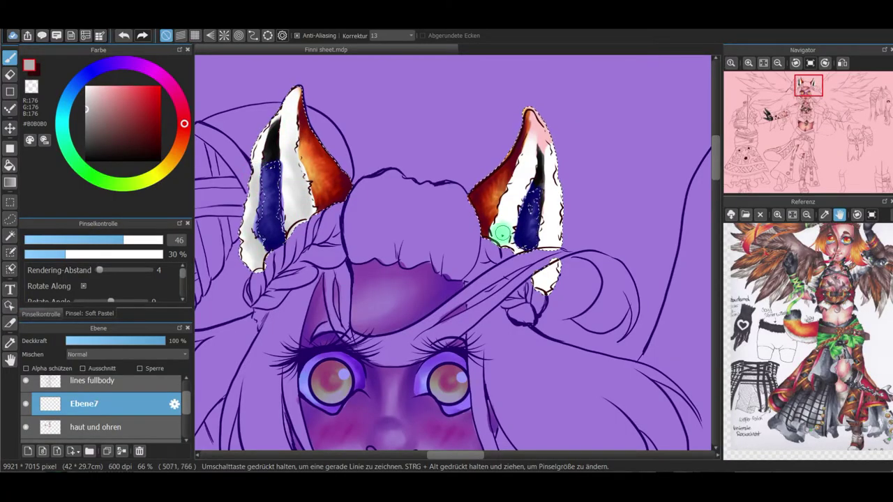
Add ear fur strands in grey #6F6E6E and off-white #F0F0F0 with Watercolor (Soft) at 18 px and 20 % opacity
left_click(87, 128)
left_click(89, 313)
left_click(109, 265)
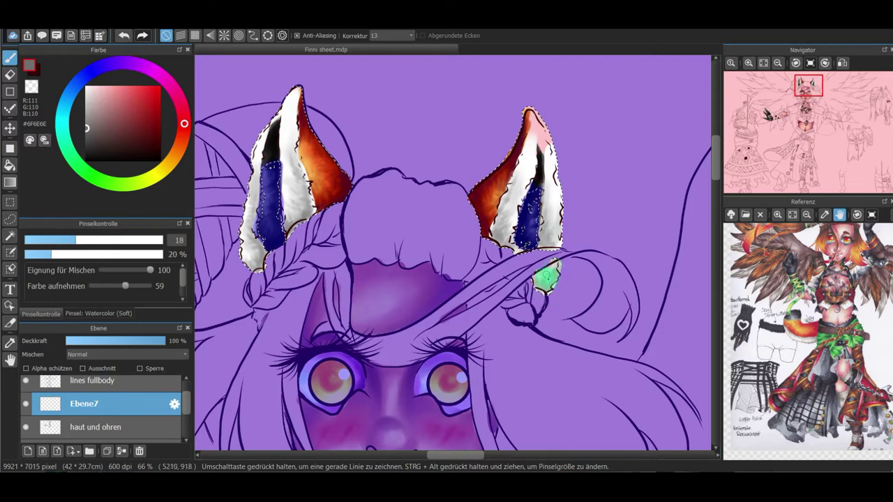
left_click(86, 91)
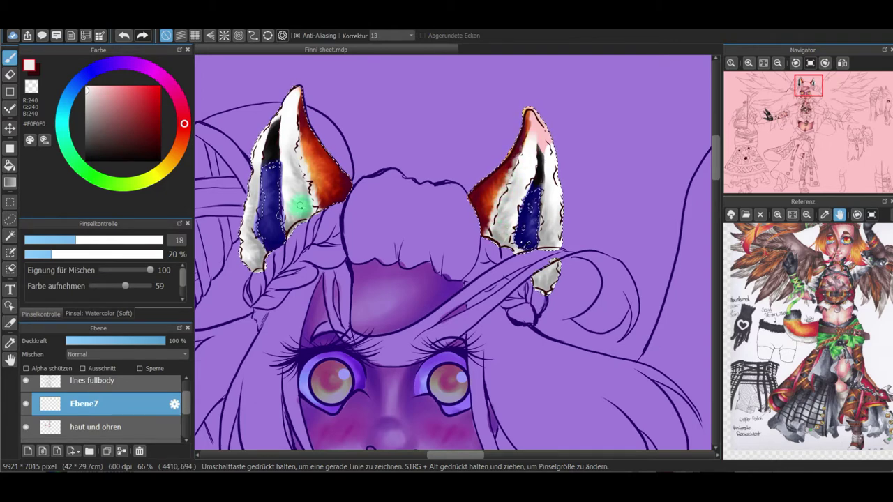
Erase the line art inside both ears on the lines fullbody layer
left_click(10, 75)
left_click_drag(187, 404, 186, 393)
left_click(125, 410)
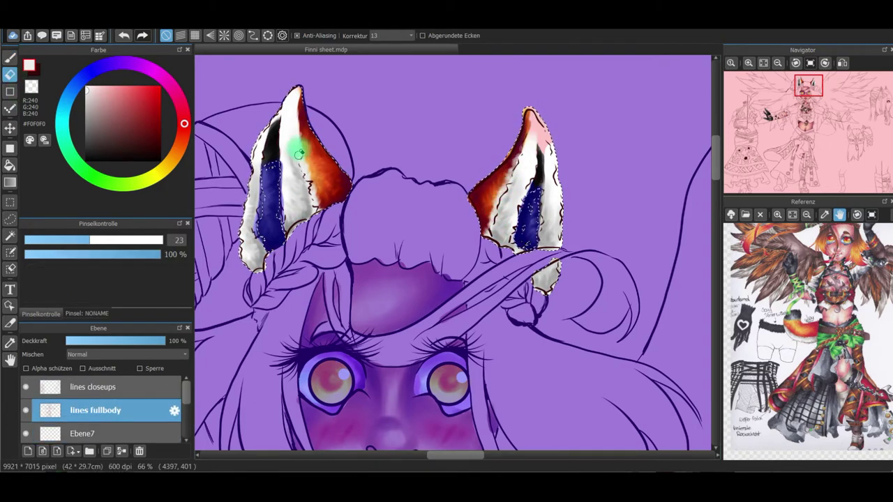
key("ctrl+z")
left_click_drag(314, 193, 319, 208)
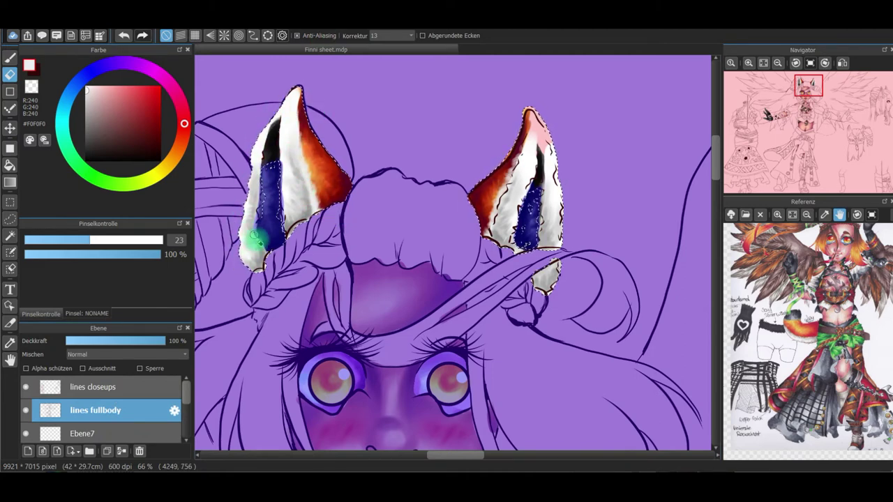
left_click_drag(534, 283, 559, 269)
left_click_drag(562, 237, 535, 115)
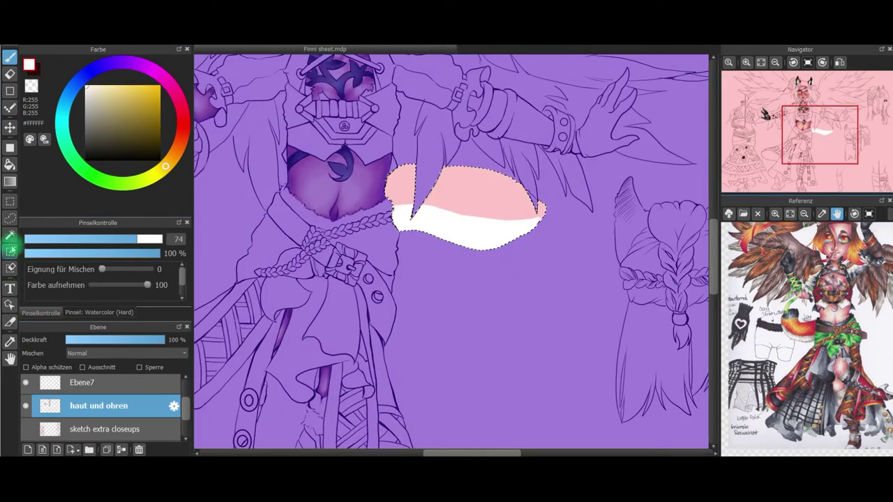
Shade the white part of the tail with grey #ACACAC using the Soft Pastel brush
left_click(91, 312)
left_click(41, 313)
left_click(97, 313)
left_click(72, 281)
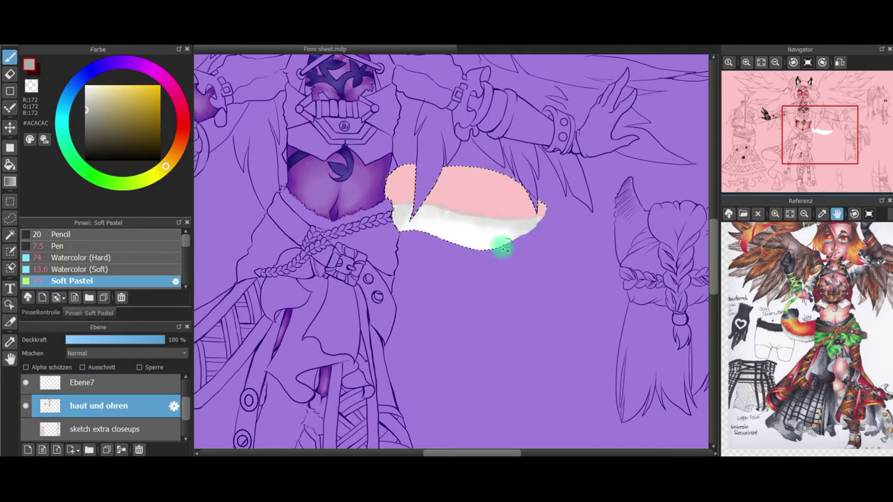
mouse_move(483, 224)
left_mouse_down()
mouse_move(463, 209)
mouse_move(416, 219)
left_mouse_up()
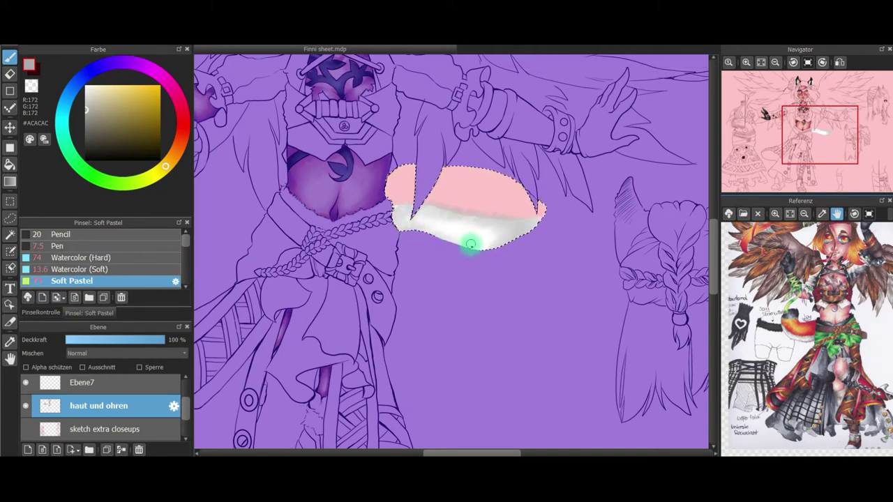
Paint fur strands in the tail's white part with #ACACAC using Watercolor (Soft) at 39 px and 20 % opacity
left_click(80, 269)
left_click(41, 313)
left_click(81, 240)
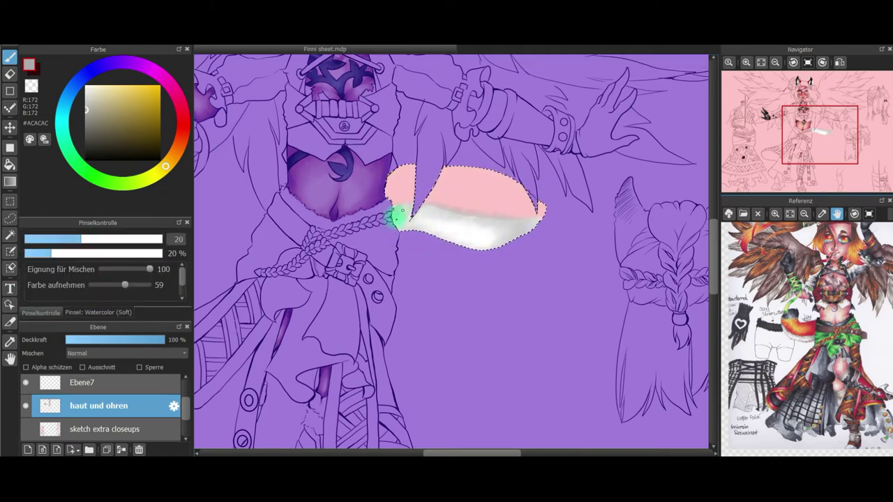
left_click(113, 239)
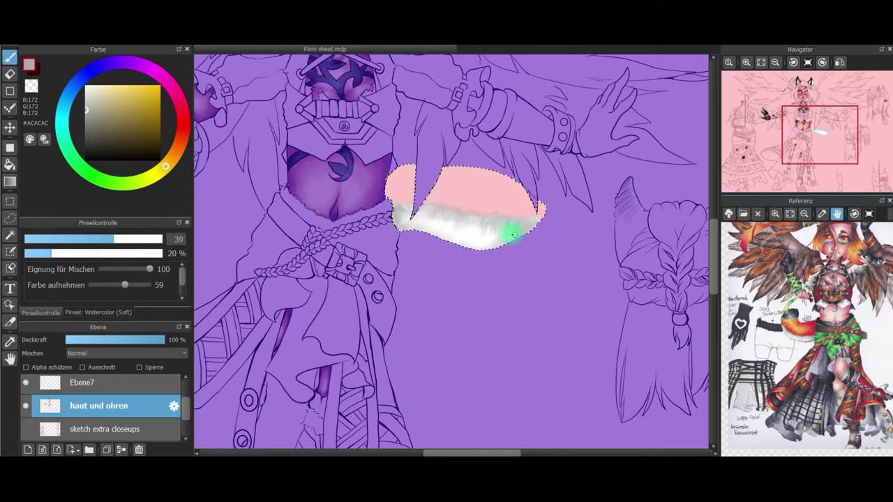
Deepen the fur shadows along the tail's white part with grey #7C7B7B and dark grey #494848, the latter at 17 px
left_click(441, 202, "alt")
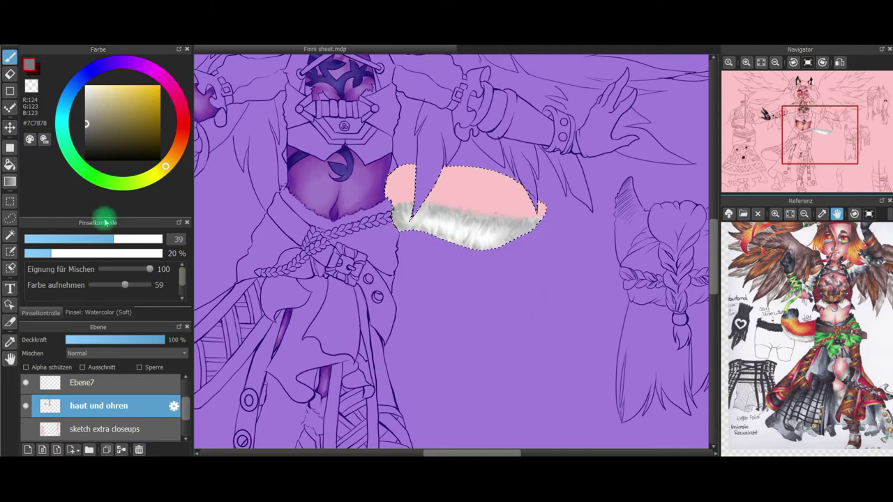
left_click(86, 139)
left_click(71, 239)
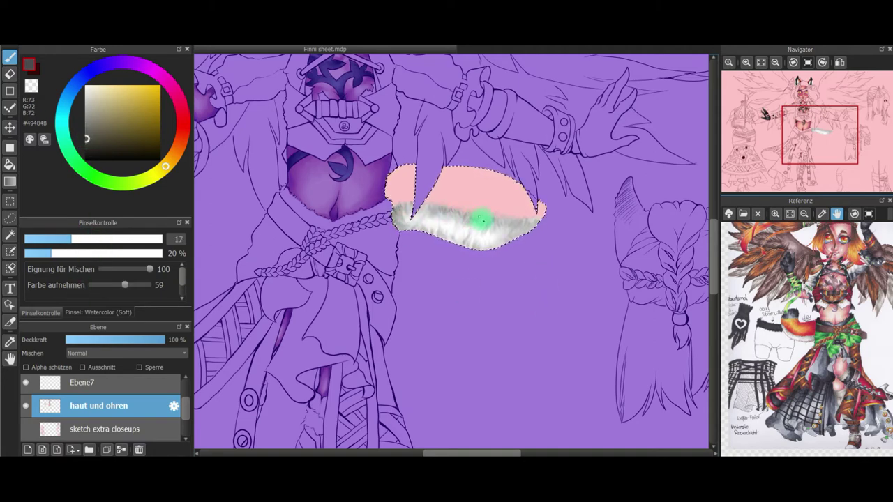
Add a new layer above haut und ohren and paint the tail's pink part yellow #FFD34E with Watercolor (Hard)
left_click(173, 407)
left_click(535, 159)
left_click(29, 450)
left_click(137, 85)
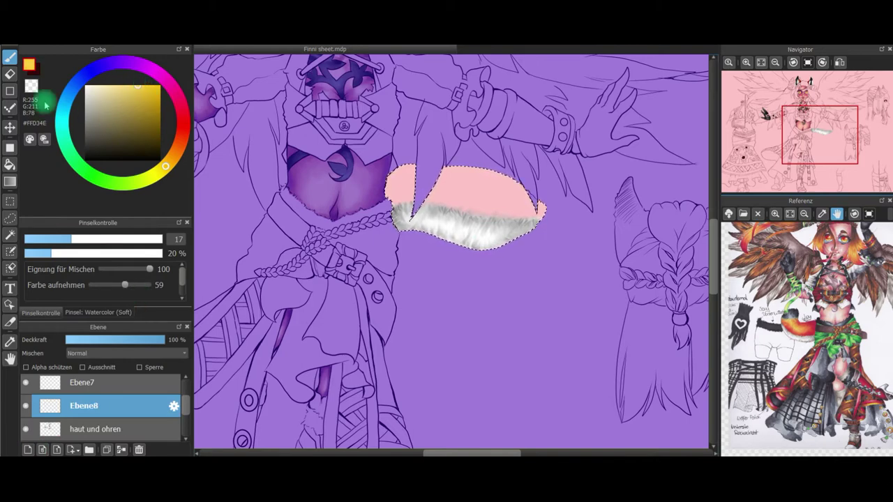
left_click(92, 312)
left_click(85, 257)
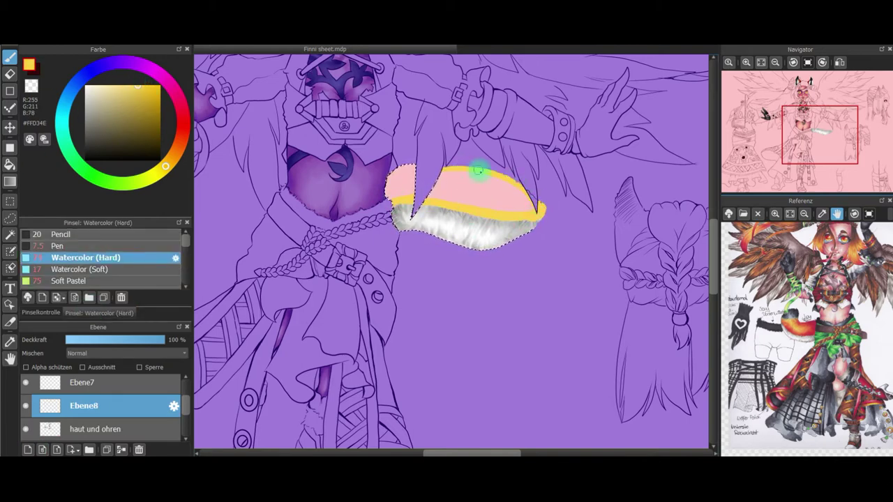
Blend orange #FFAF4E and #FF974E over the yellow tail with Soft Pastel at 136 px and 30 % opacity
left_click(173, 156)
left_click(68, 280)
left_click(41, 312)
left_click_drag(395, 189, 412, 187)
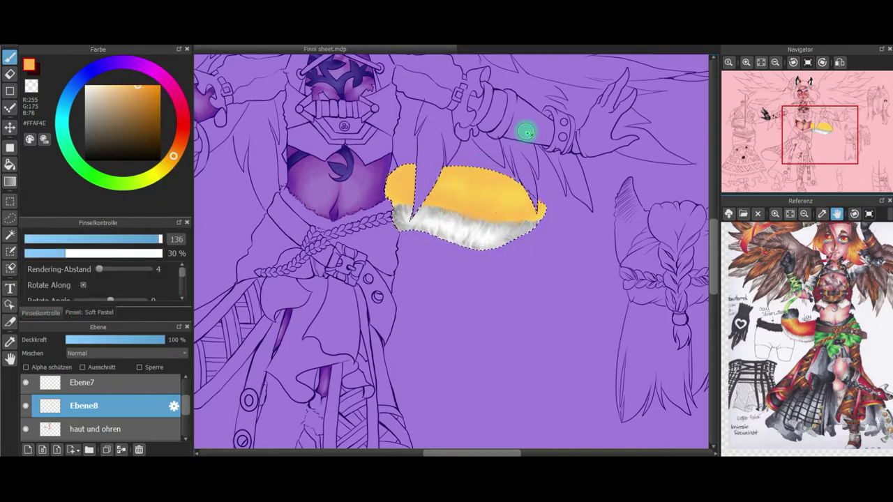
left_click(178, 149)
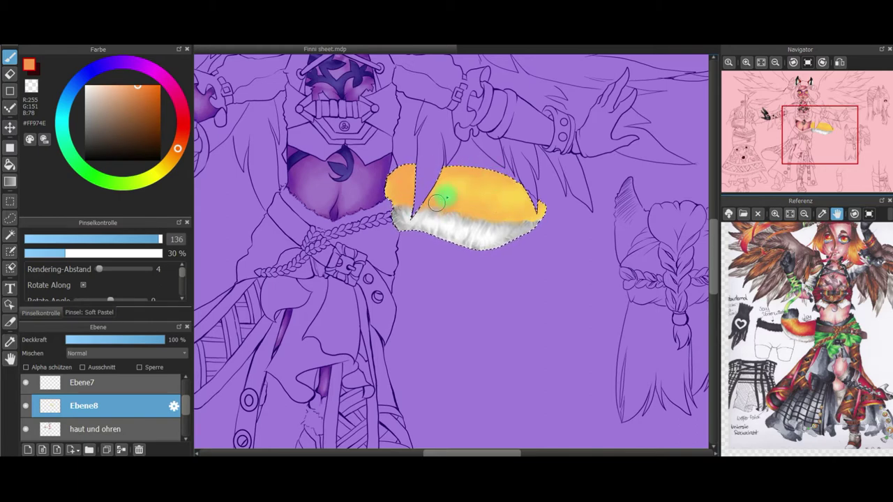
Paint red #FF3E22 fur strands over the orange tail using Watercolor (Soft) at 71 px and 20 % opacity
left_click(183, 131)
left_click(151, 87)
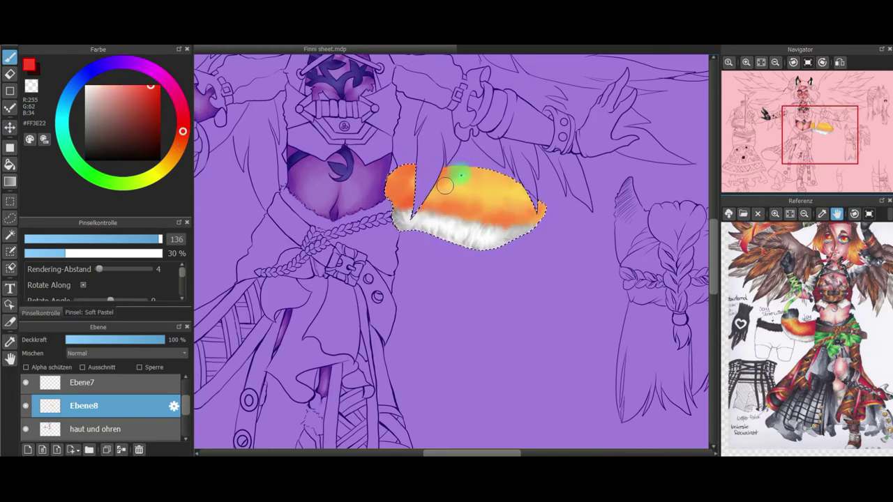
left_click(90, 312)
left_click(69, 271)
left_click(40, 313)
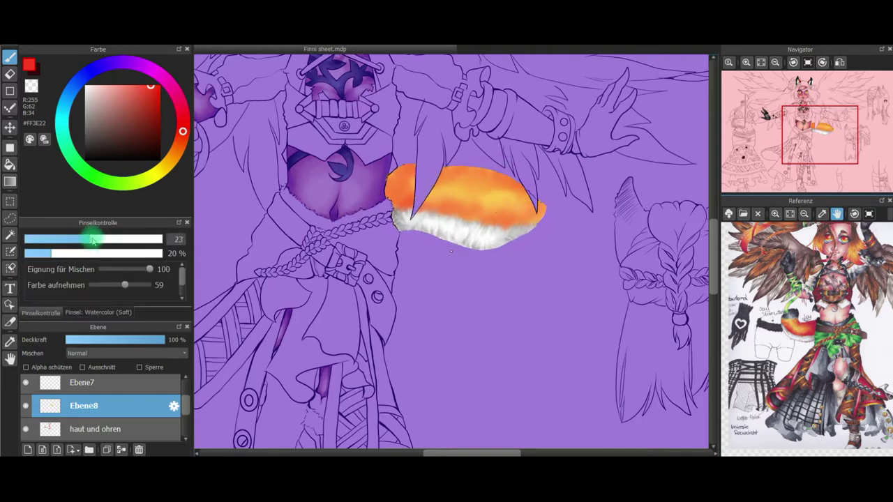
left_click_drag(408, 196, 394, 175)
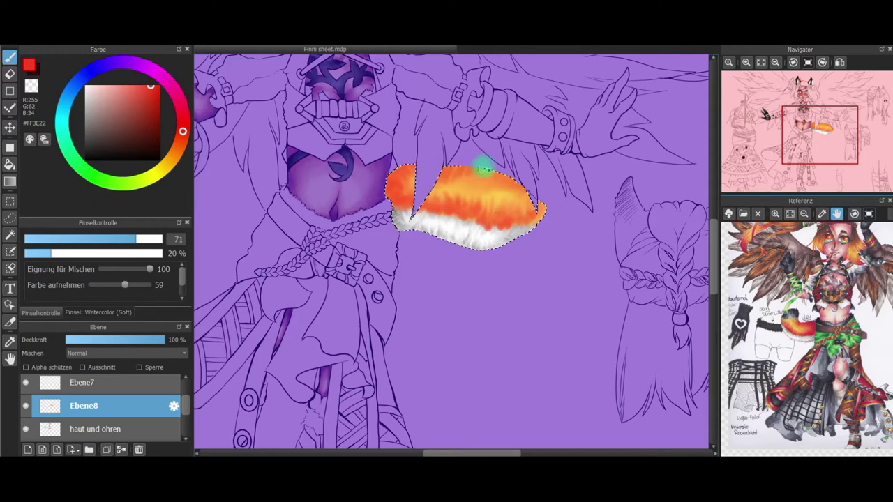
left_click_drag(495, 181, 493, 203)
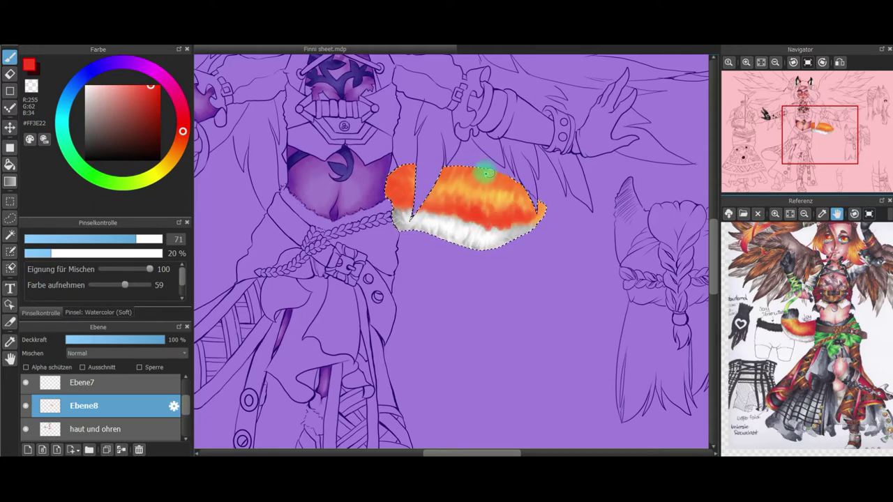
Deepen the tail's fur strands with dark red #B21700 at 21 px and blend in red #E52408 at 27 px
left_click(387, 187, "alt")
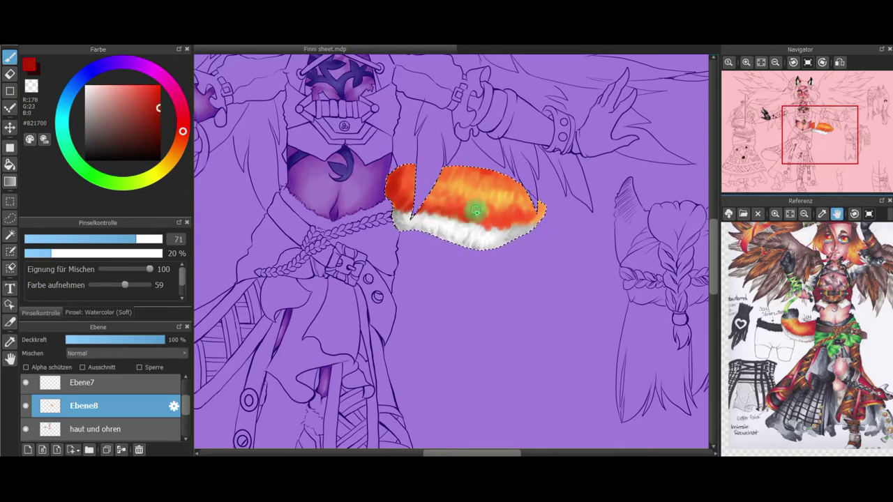
left_click(84, 240)
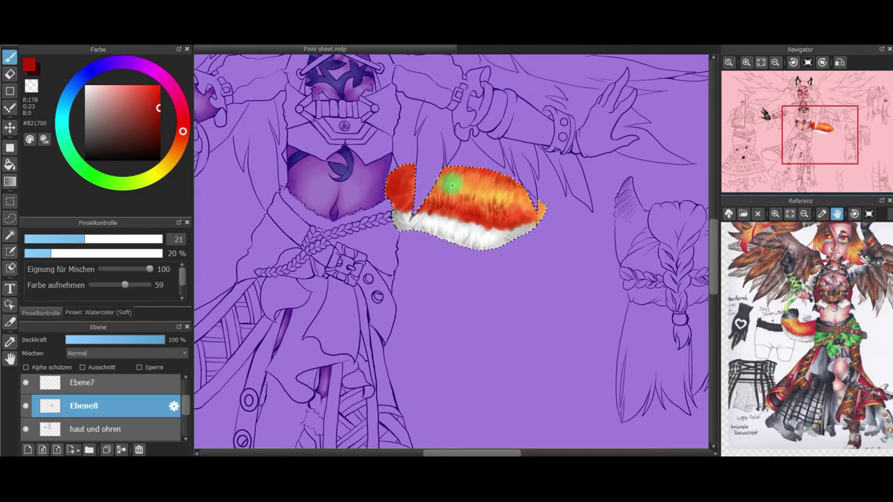
left_click(465, 187, "alt")
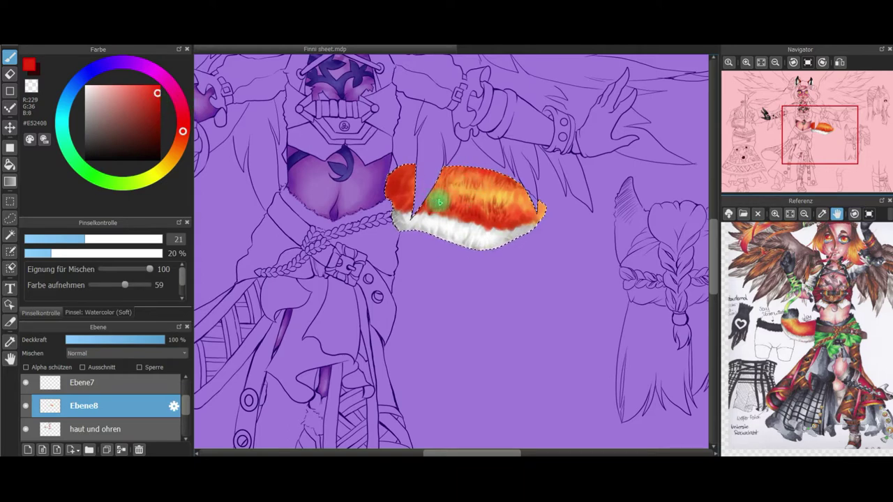
key("]")
key("]")
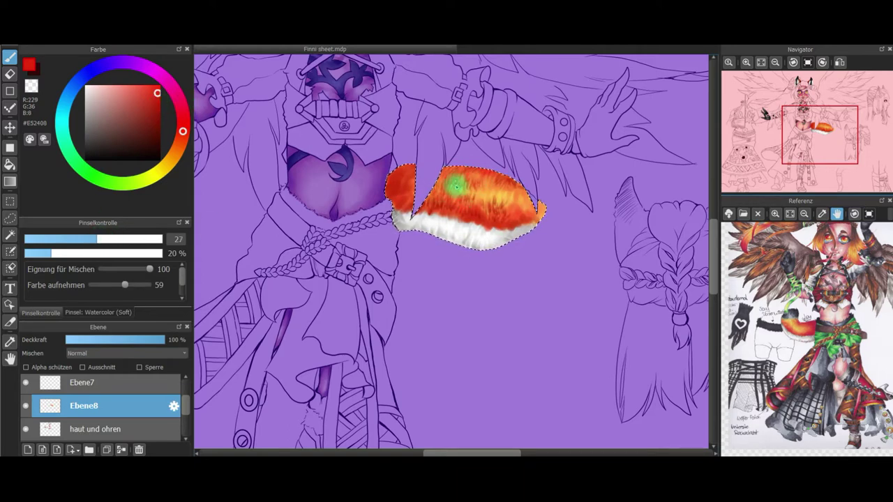
Add yellow #FFC313 highlights to the tail's orange fur and shade its base and lower orange edge with dark red #660600 using Watercolor (Soft)
left_click(165, 166)
left_click(155, 86)
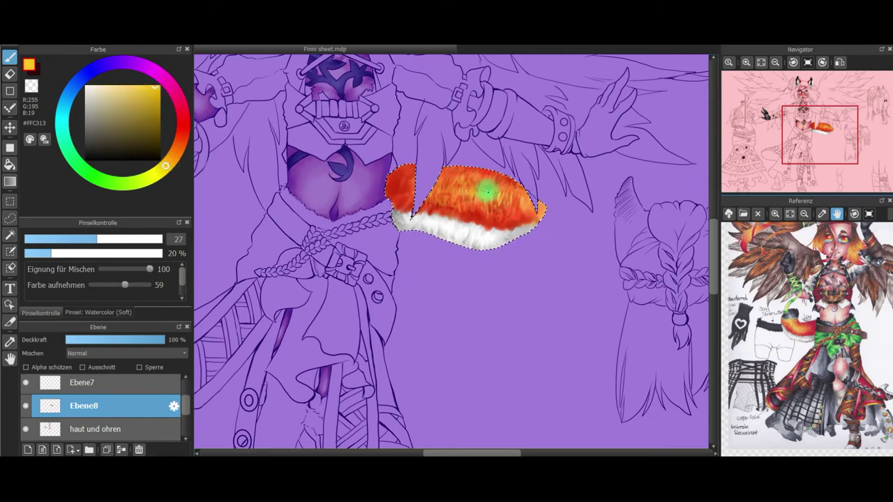
left_click(182, 127)
left_click(159, 131)
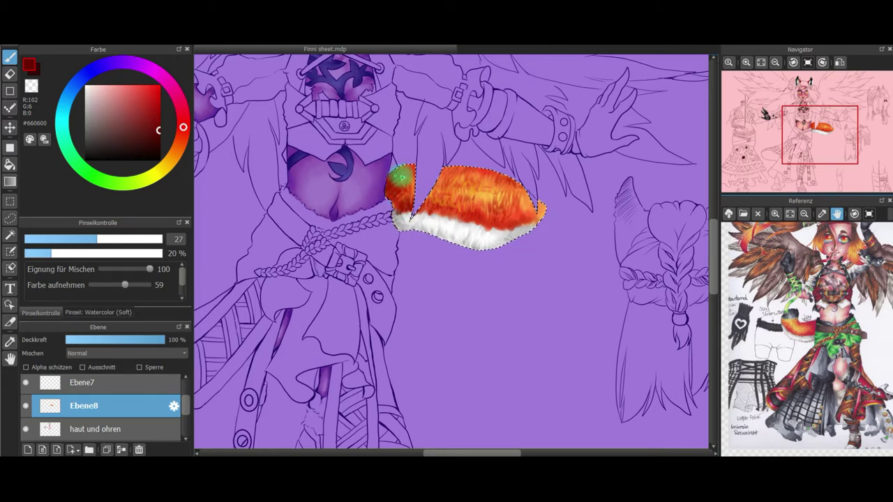
left_click(144, 239)
left_click_drag(398, 180, 402, 197)
left_click(126, 239)
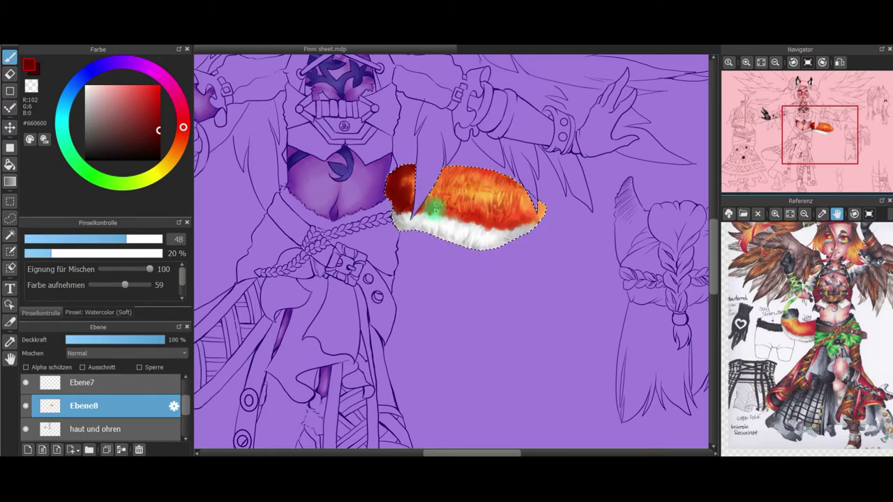
Soften and deepen the shadows in the tail's orange part with Soft Pastel in dark reds #AC0A00 and #770700
left_click(159, 110)
left_click(94, 313)
left_click(72, 280)
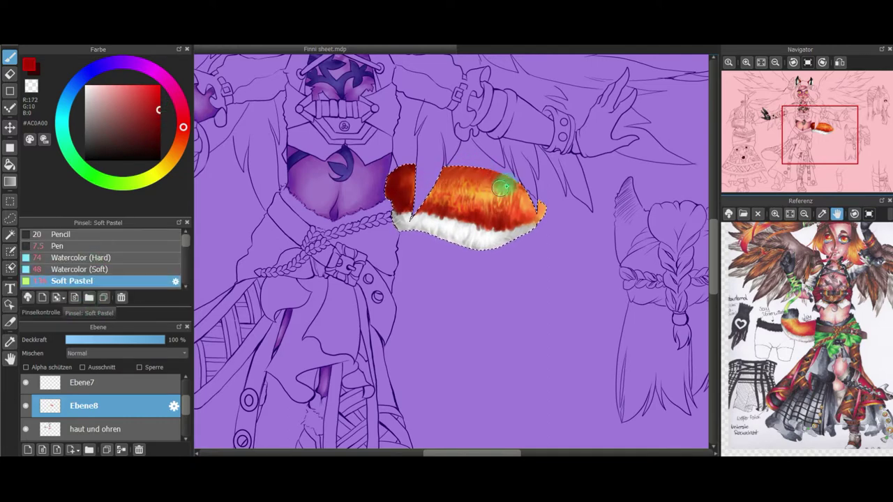
left_click(158, 125)
left_click(84, 269)
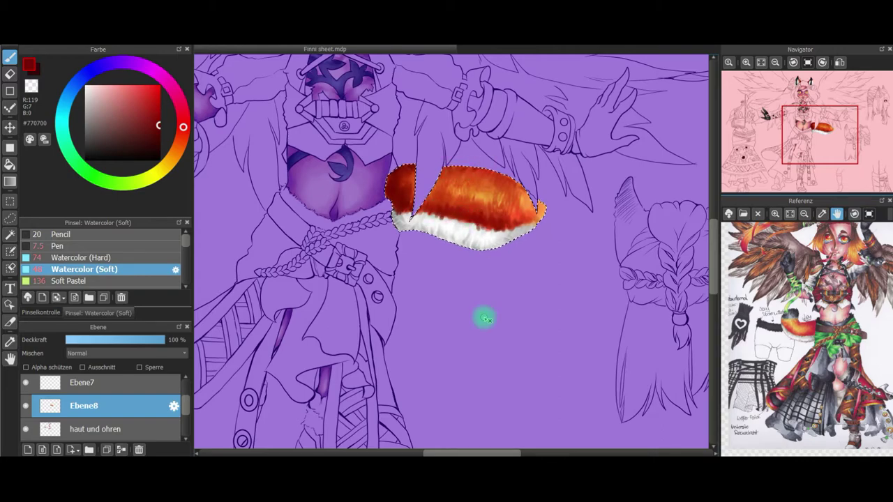
Cover the tail's tip with grey #9A9A9A on layer Ebene7 using Watercolor (Hard)
left_click(82, 382)
left_click(794, 63)
left_click(793, 62)
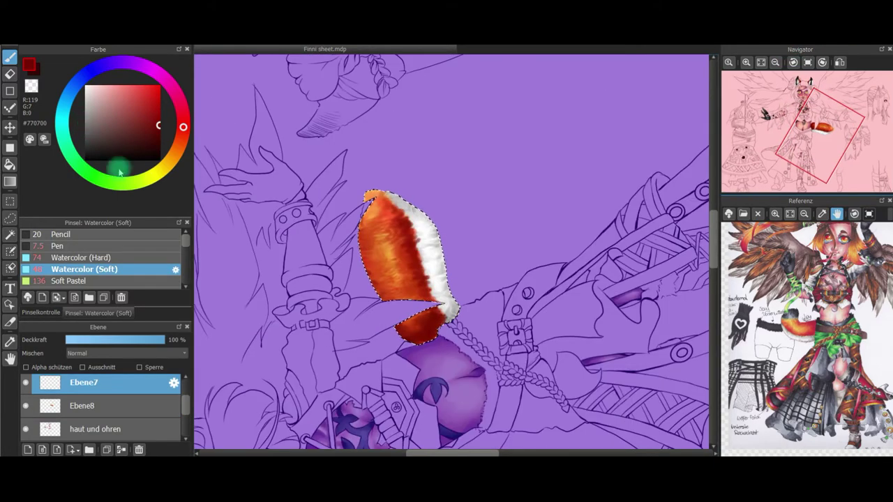
left_click(52, 258)
left_click_drag(86, 107, 86, 114)
left_click_drag(185, 405, 186, 390)
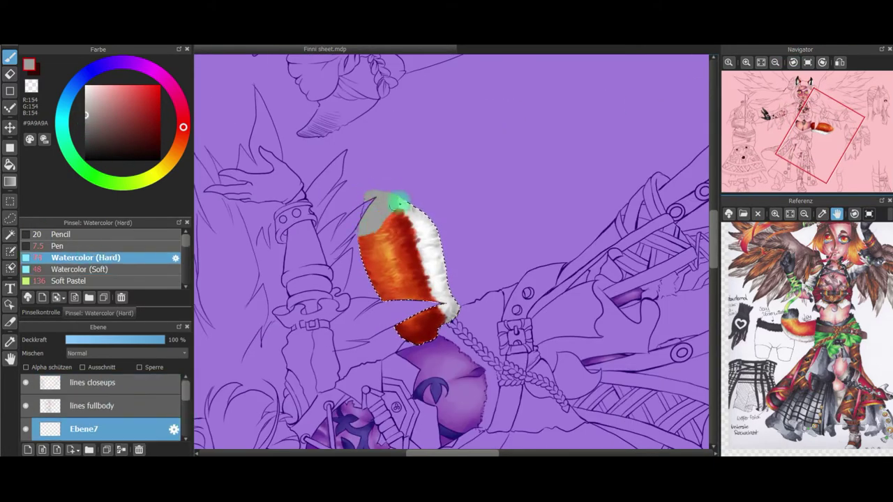
mouse_move(411, 209)
left_mouse_down()
mouse_move(437, 300)
mouse_move(363, 233)
left_mouse_up()
Blend the grey tip into the orange fur with Soft Pastel in dark red #670600 and darken it with greys #676262 and #3A3A3A
left_click(86, 99)
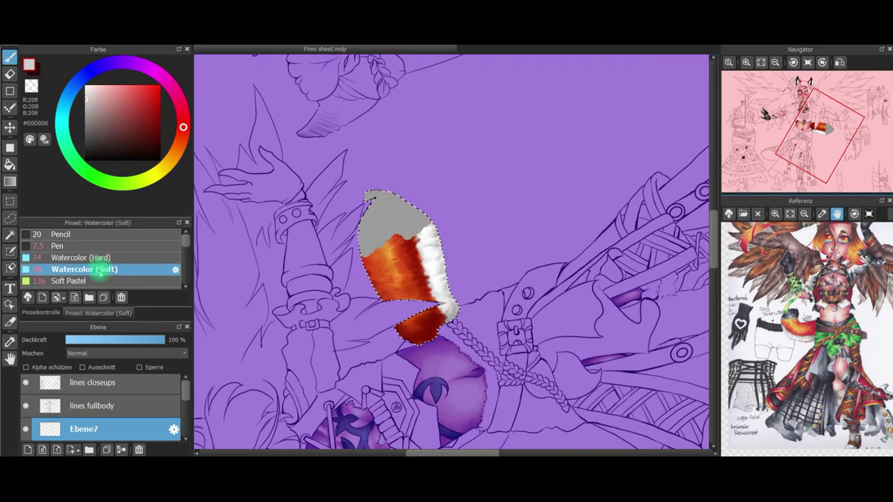
left_click(71, 281)
left_click(159, 130)
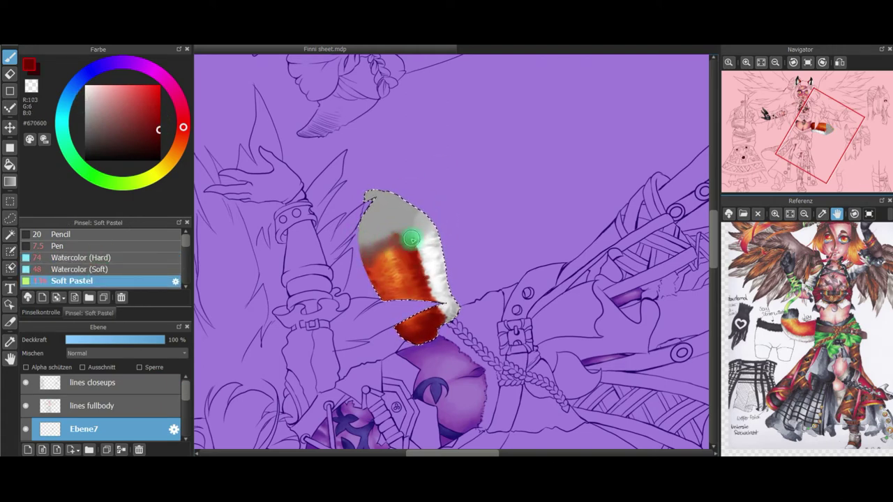
left_click(87, 130)
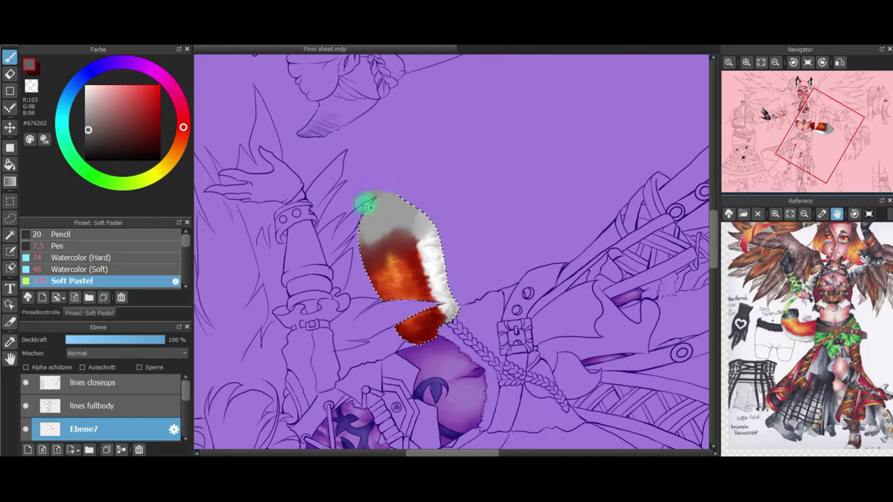
left_click(388, 197, "alt")
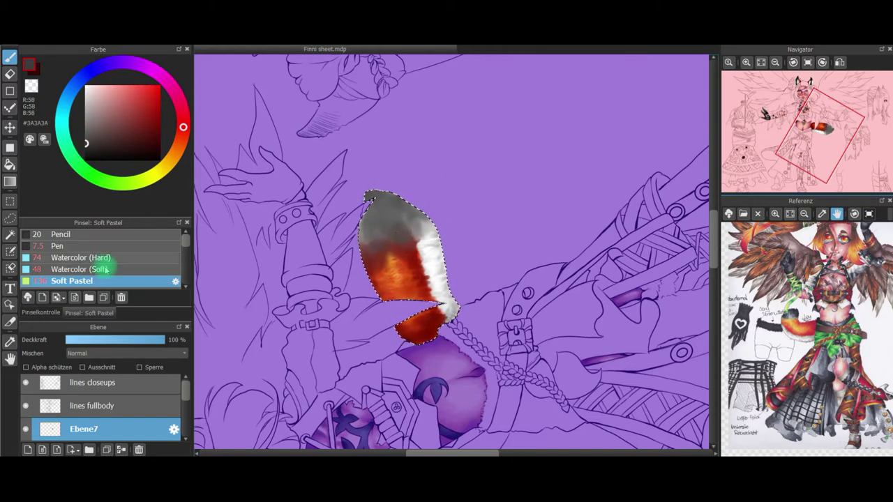
Paint black fur texture on the tail's tip with #3A3A3A and #020202, alternating Watercolor (Soft) and Soft Pastel
left_click(100, 270)
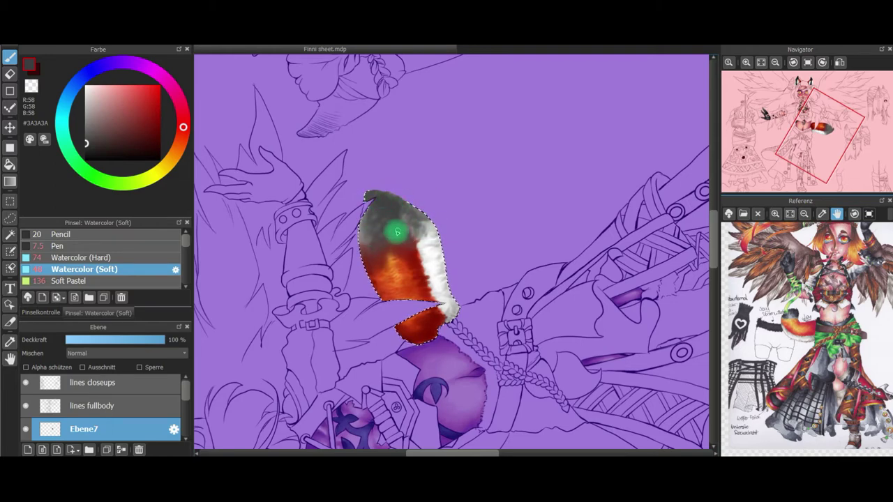
left_click(87, 159)
left_click_drag(368, 198, 376, 197)
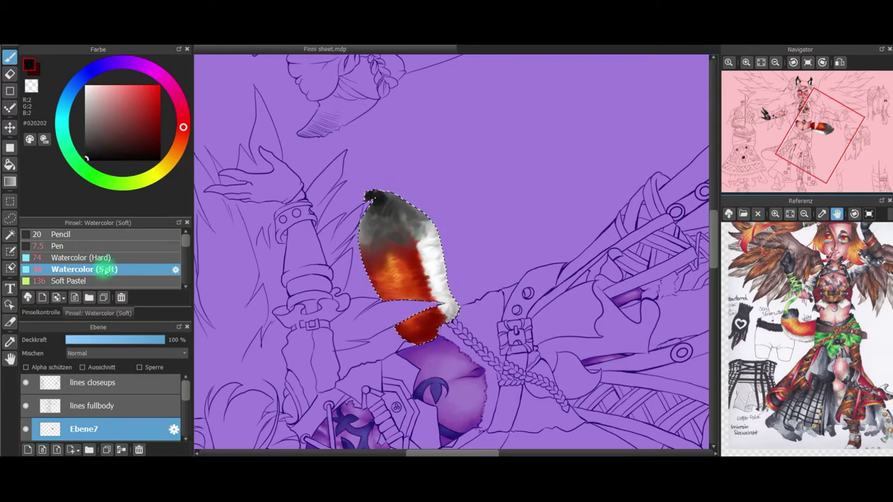
left_click(110, 281)
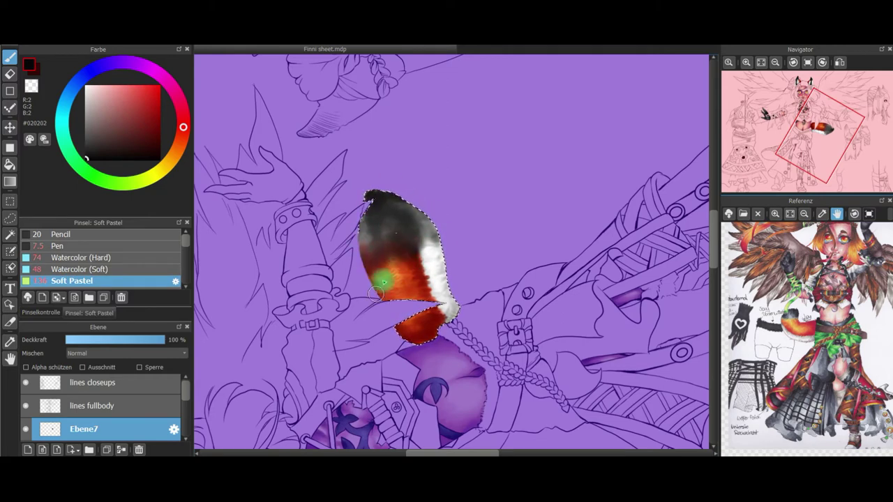
key("comma")
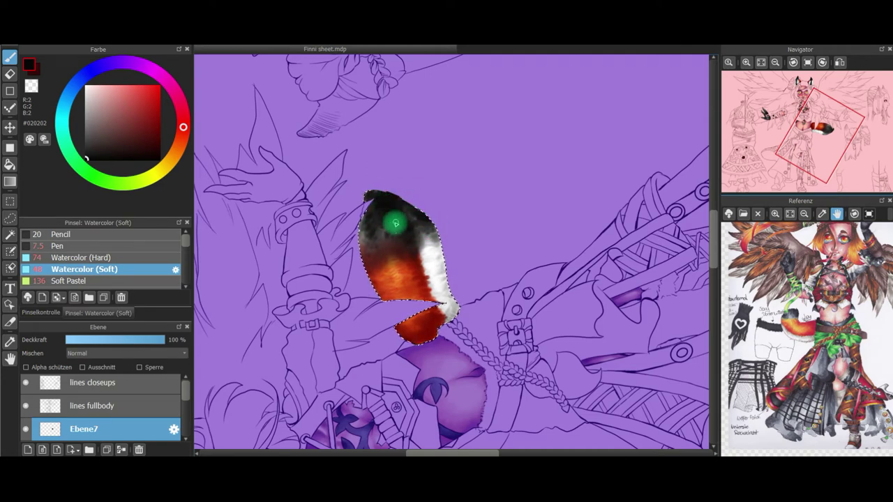
Touch up the black tail tip and clear the selection around the tail
left_click(808, 62)
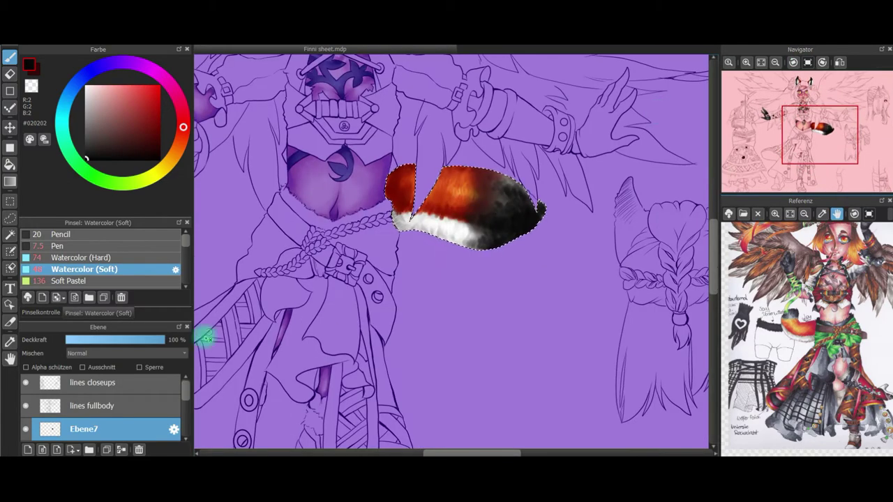
left_click(761, 62)
key("ctrl+d")
left_click(746, 62)
left_click(746, 62)
left_click(746, 62)
left_click(746, 63)
left_click(821, 140)
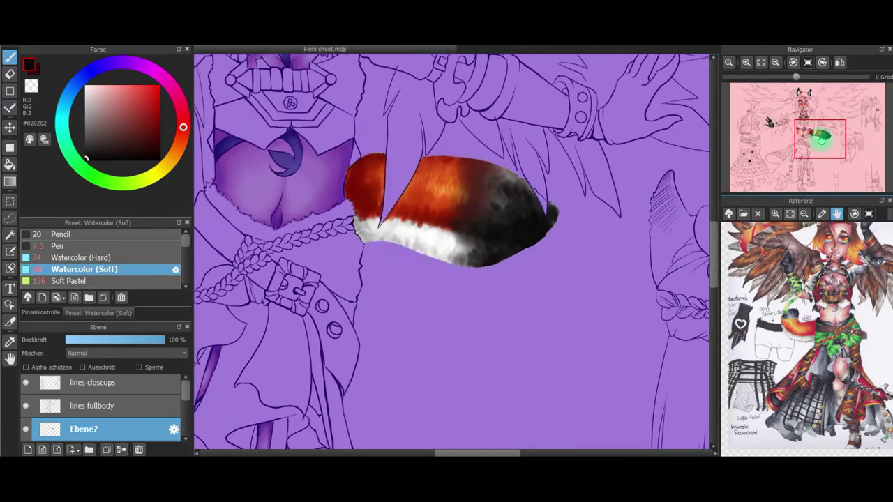
left_click_drag(821, 140, 822, 136)
left_click_drag(521, 231, 519, 285)
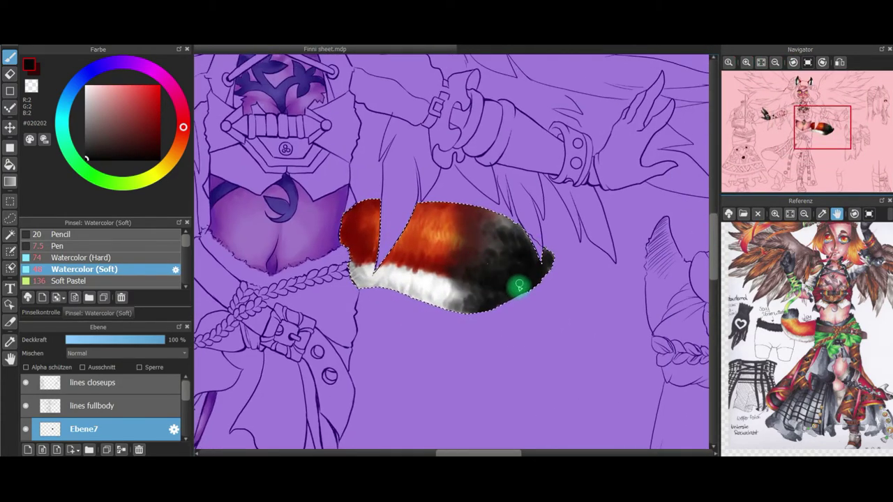
key("ctrl+d")
Merge tail layers Ebene7 and Ebene8 into haut und ohren and rename the merged layer "Haut und Tiertraits"
scroll(130, 392, "down", 1)
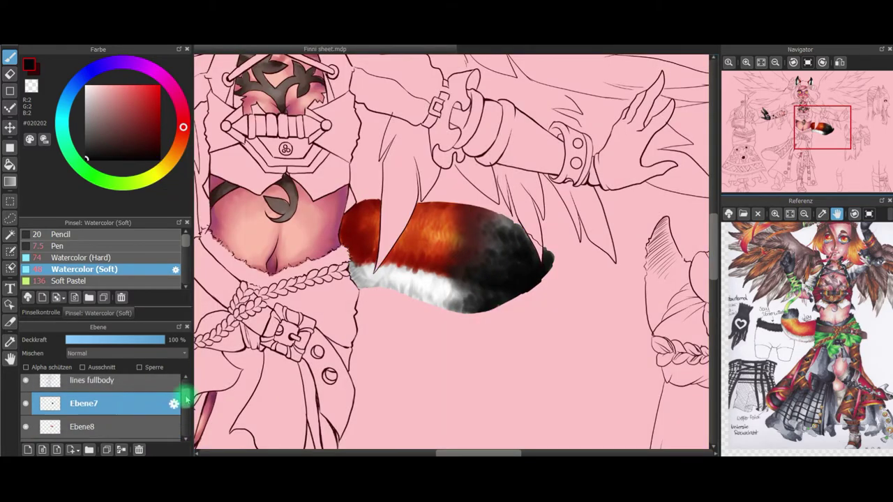
left_click(174, 396)
left_click(535, 158)
left_click_drag(186, 399, 186, 411)
left_click(121, 450)
left_click(121, 449)
double_click(121, 381)
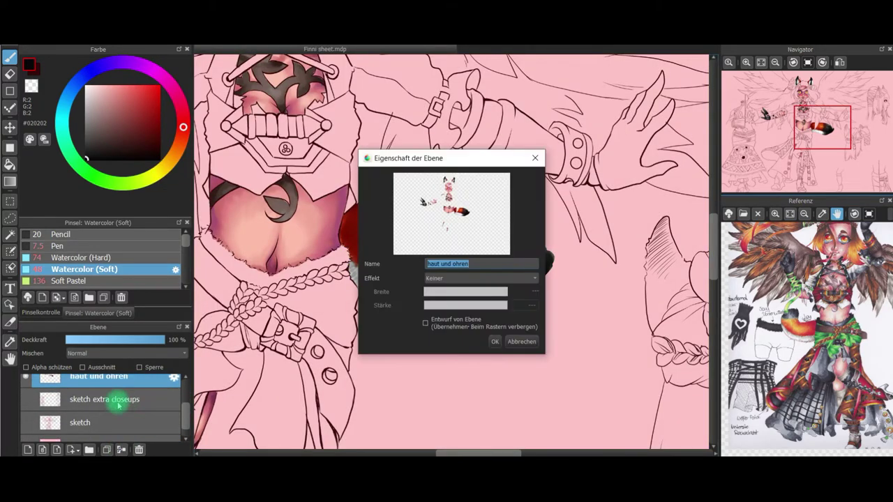
type("Haut und Tiertra")
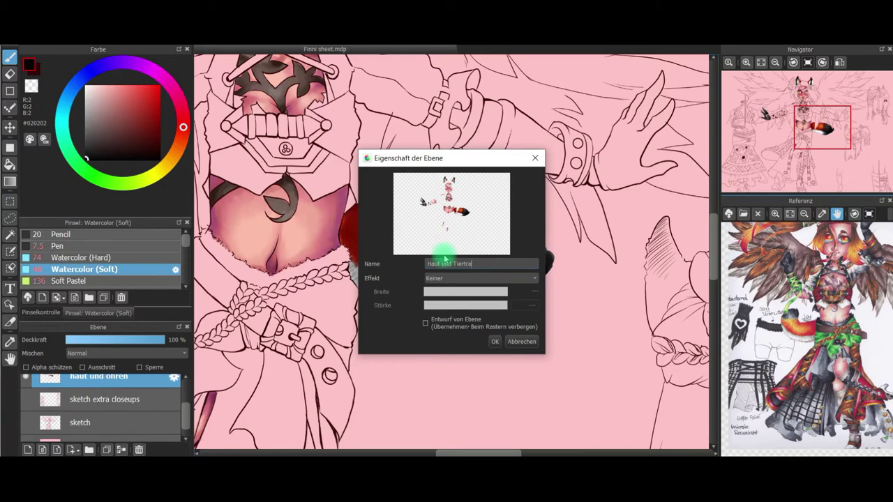
type("its")
key("Return")
Erase the tail's outline on the lines fullbody layer with the eraser at 30 px and 100 % opacity
left_click(10, 74)
left_click_drag(185, 411, 185, 389)
left_click(132, 406)
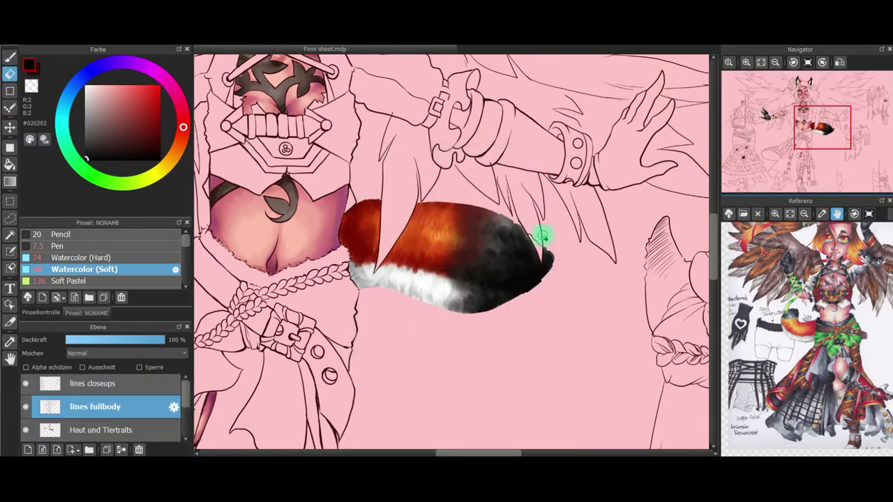
left_click(41, 313)
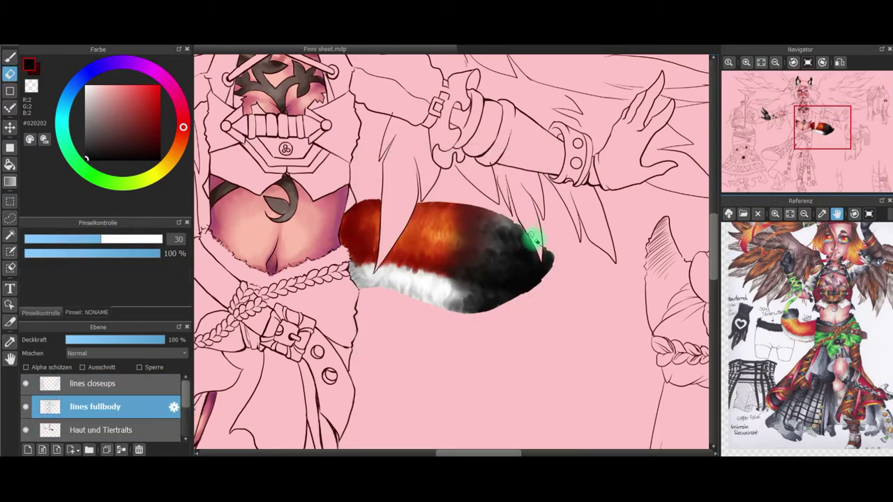
Paint loose fur strands along the tail's edge in light grey #D9D9D9 and near-black #1F1F1F with Watercolor (Soft) at 22 px
left_click(87, 95)
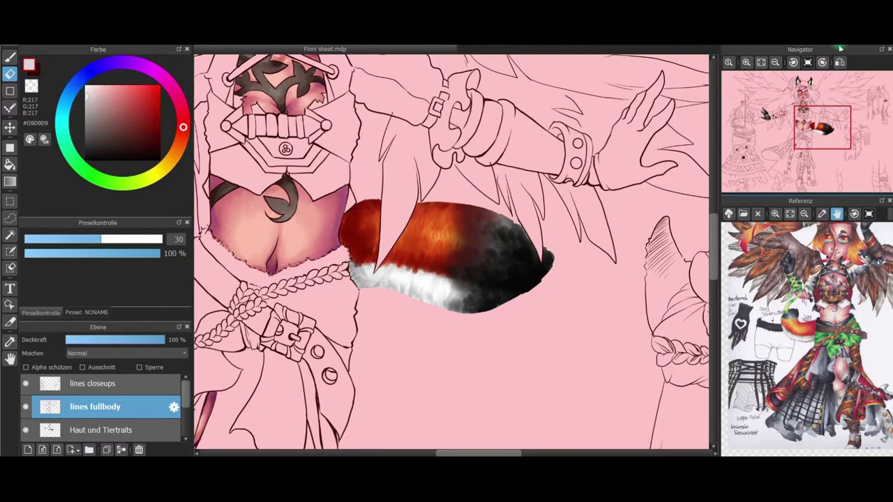
left_click(86, 313)
left_click(105, 263)
left_click(42, 313)
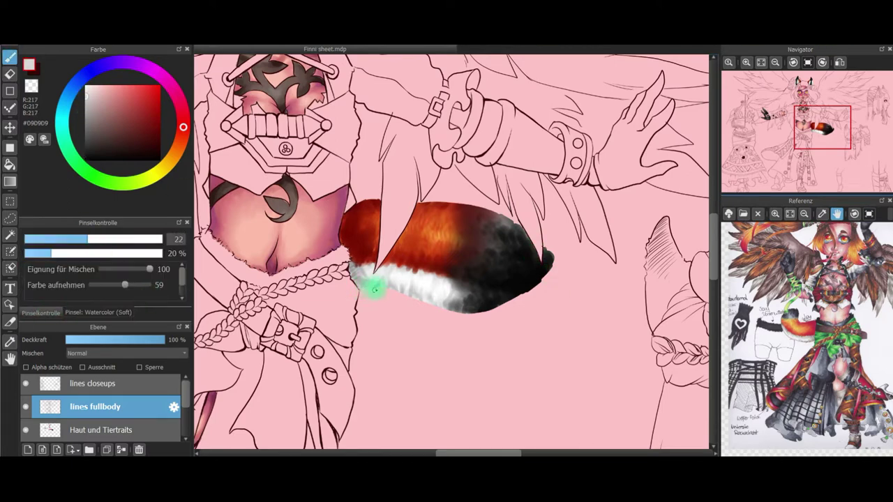
mouse_move(383, 290)
left_mouse_down()
mouse_move(434, 303)
mouse_move(419, 312)
mouse_move(471, 316)
mouse_move(444, 306)
mouse_move(470, 317)
mouse_move(491, 315)
mouse_move(552, 256)
left_mouse_up()
left_click(86, 152)
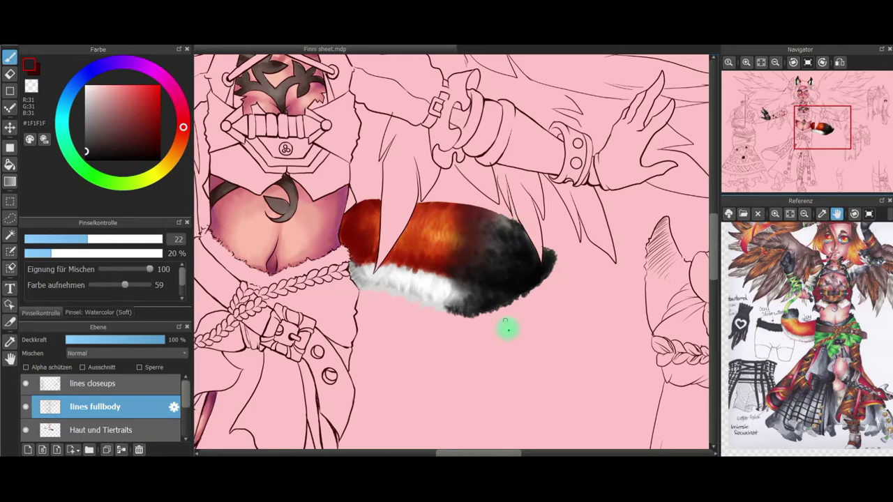
left_click(761, 62)
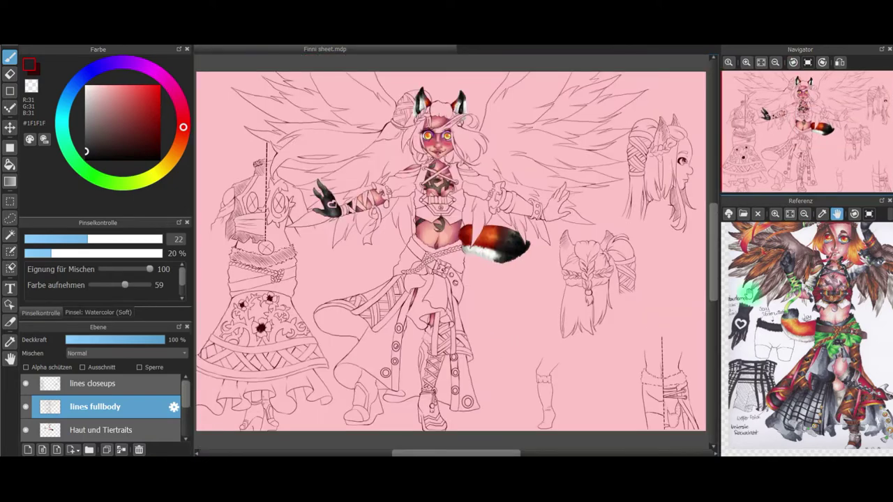
double_click(125, 411)
key("Escape")
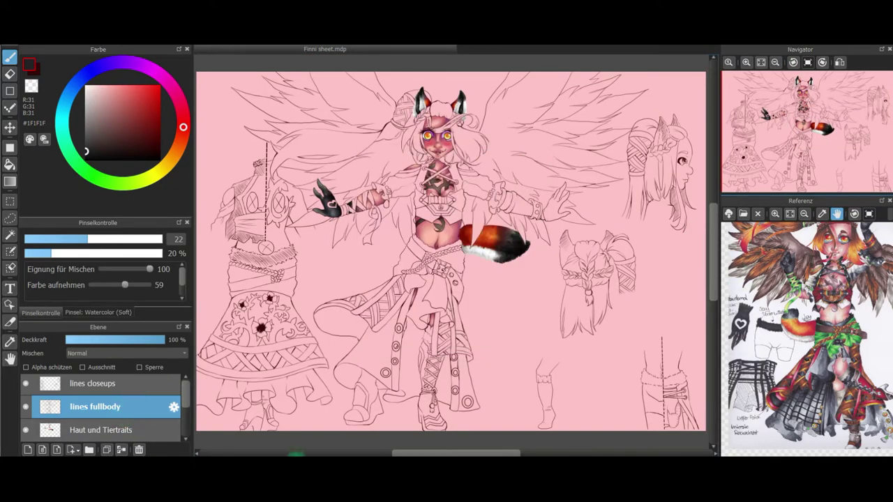
Add a new layer above Haut und Tiertraits and select the heart on the black hand with the selection pen
scroll(307, 412, "up", 4)
mouse_move(804, 110)
left_mouse_down()
mouse_move(807, 122)
mouse_move(822, 117)
mouse_move(789, 120)
left_mouse_up()
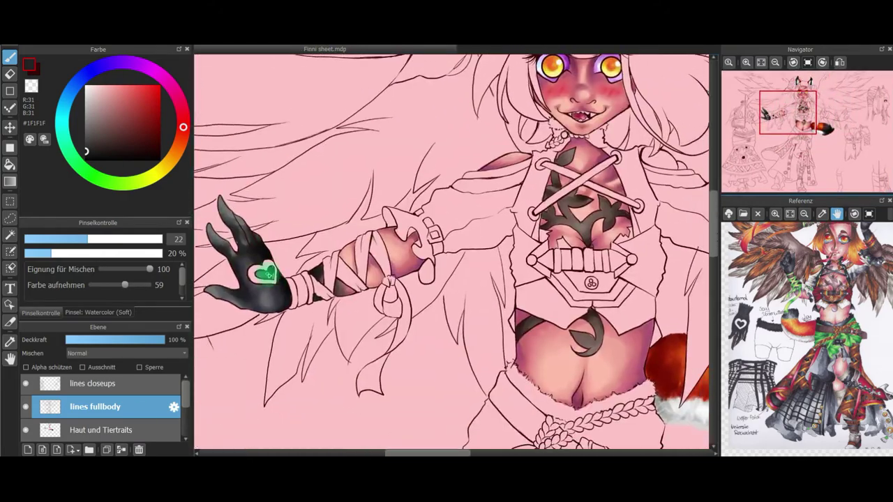
left_click(123, 427)
scroll(148, 399, "down", 1)
left_click(28, 450)
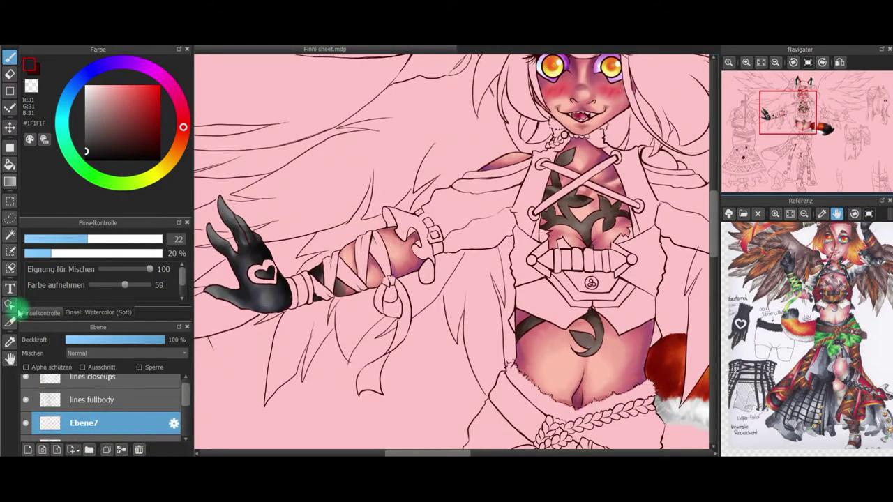
left_click(10, 251)
left_click(74, 239)
mouse_move(267, 262)
left_mouse_down()
mouse_move(253, 267)
mouse_move(251, 277)
mouse_move(290, 270)
mouse_move(266, 256)
mouse_move(280, 270)
mouse_move(252, 279)
left_mouse_up()
Paint the hand's heart white, shade it with Soft Pastel in greys #8C8C8C and #4D4D4D, and clear the selection
left_click(9, 58)
left_click(87, 86)
left_click(86, 120)
left_click(99, 313)
left_click(74, 280)
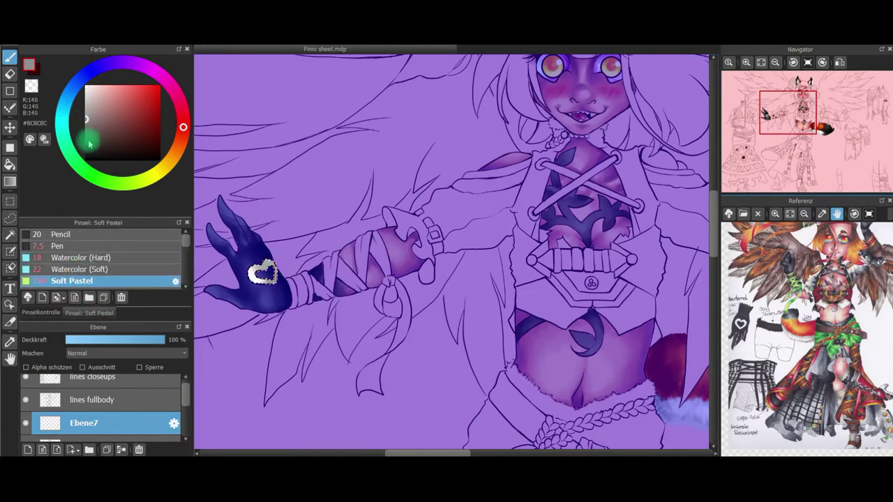
left_click(164, 41)
left_click(180, 60)
Merge the heart layer into Haut und Tiertraits and add a new empty layer above it
mouse_move(184, 393)
left_mouse_down()
mouse_move(184, 418)
mouse_move(187, 398)
left_mouse_up()
left_click(122, 450)
left_click(28, 450)
Select the second arm, its hand and the bare shoulder patch with the selection pen
left_click_drag(787, 112, 820, 127)
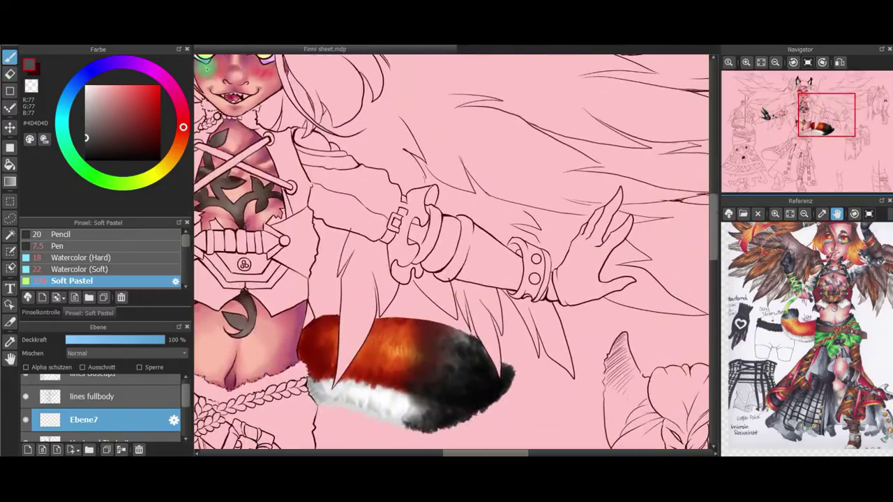
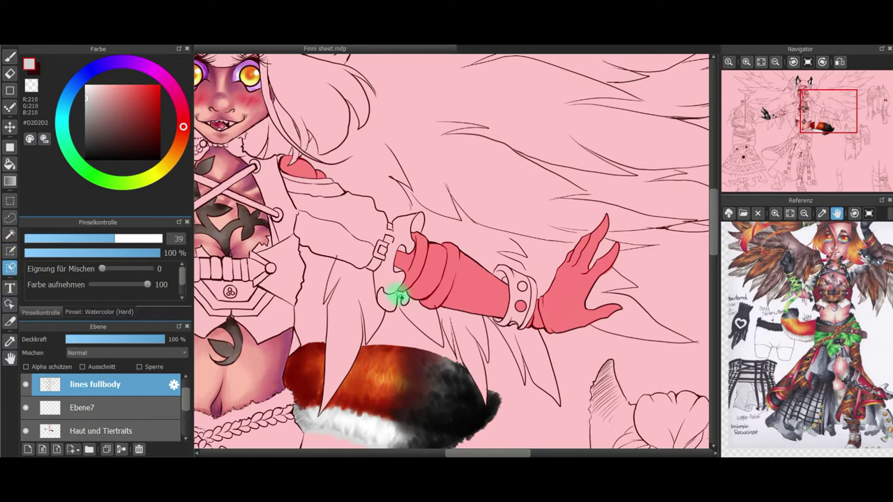
key("e")
left_click(10, 59)
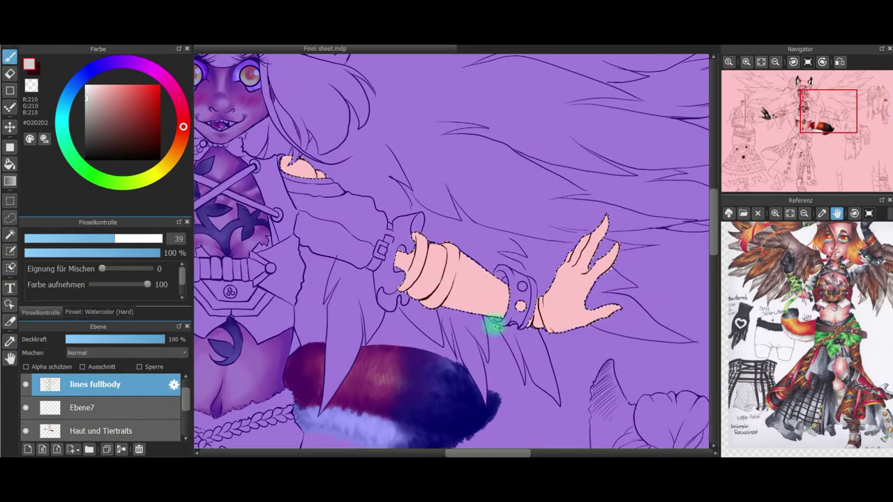
Fill the selected forearm and shoulder patch with brown #715F56 on Ebene7 using Watercolor (Hard) at 104 px
left_click(179, 144)
left_click(102, 127)
left_click_drag(124, 238, 147, 238)
left_click_drag(287, 164, 359, 220)
key("ctrl+z")
left_click(84, 408)
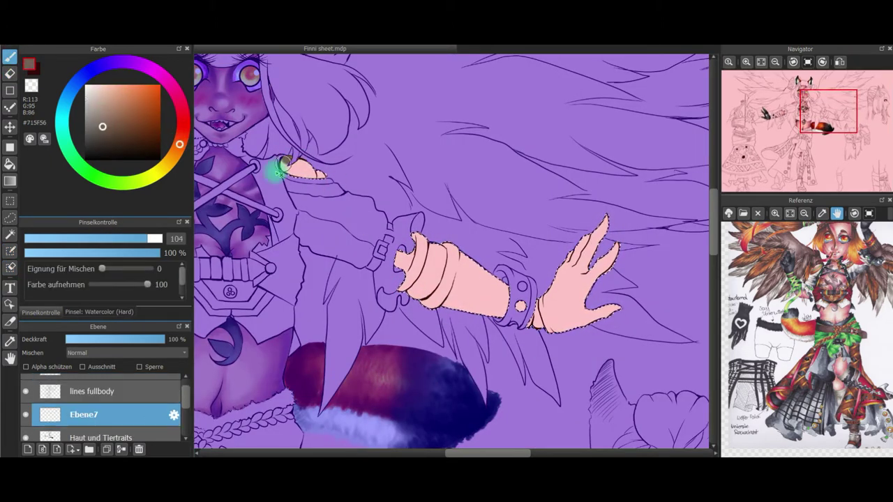
left_click_drag(485, 304, 503, 306)
Shade the forearm and shoulder patch with Soft Pastel in dark brown #48362D at 61 px
left_click(99, 312)
left_click(77, 281)
left_click(40, 313)
left_click(113, 139)
left_click(150, 238)
key("ctrl+z")
left_click(132, 239)
left_click_drag(413, 253, 412, 293)
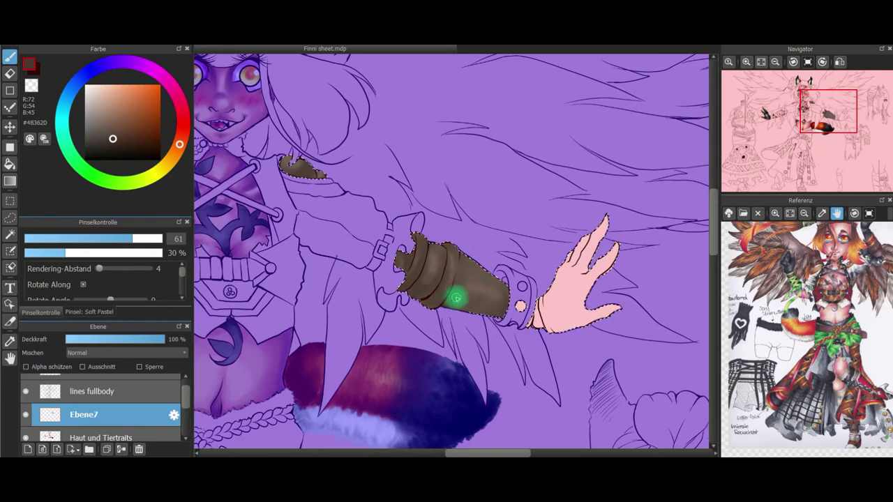
Deepen the shadows along the forearm's ridges and shoulder patch with browns #3B251A, #301A10 and #251007
left_click(313, 175, "alt")
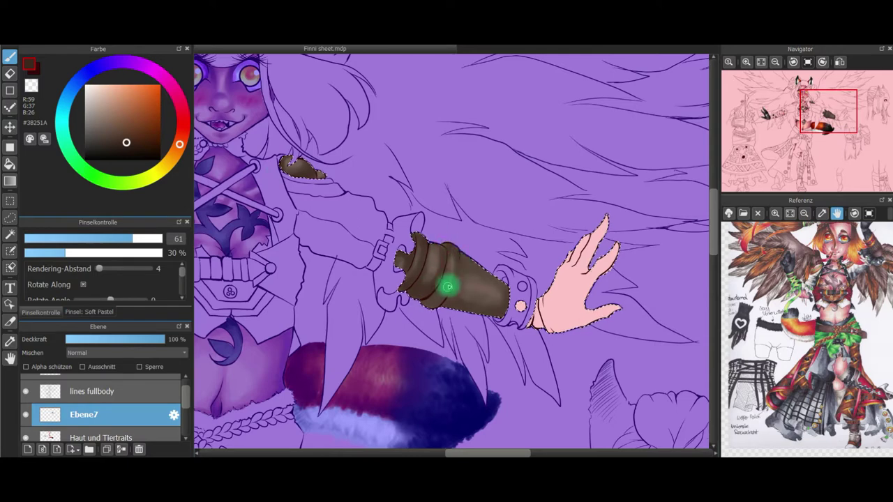
left_click(441, 233, "alt")
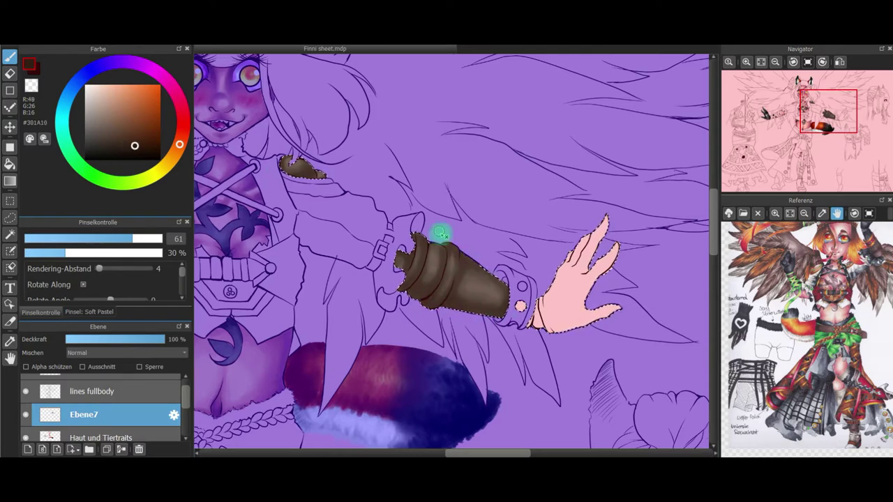
left_click(315, 173, "alt")
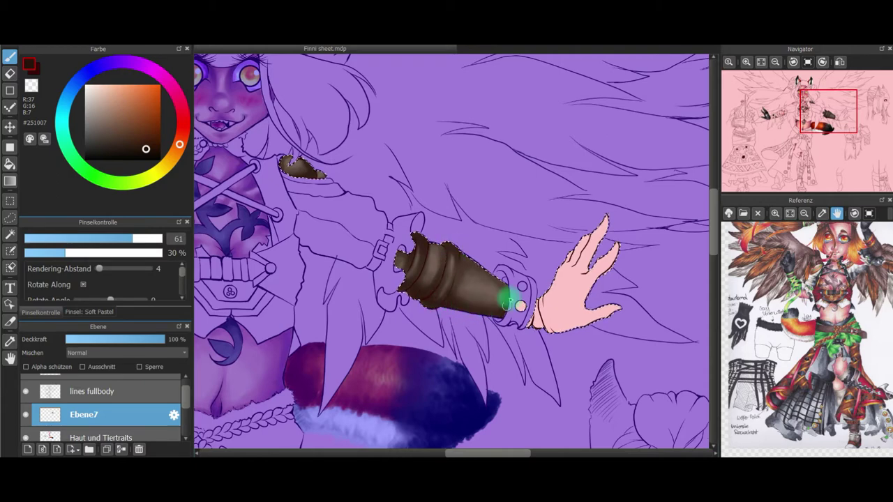
Fill the second arm's hand with grey #666666 using Watercolor (Hard)
left_click(89, 312)
left_click(90, 257)
left_click(86, 130)
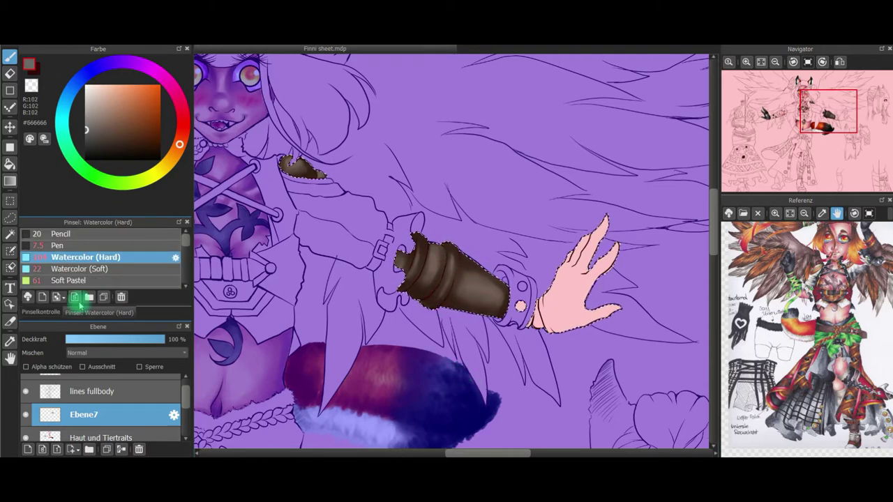
left_click(41, 312)
left_click_drag(601, 230, 617, 305)
left_click_drag(501, 305, 499, 312)
Shade the grey hand in dark grey #383838 with Soft Pastel and Watercolor (Soft)
left_click(91, 311)
left_click(96, 282)
left_click(42, 312)
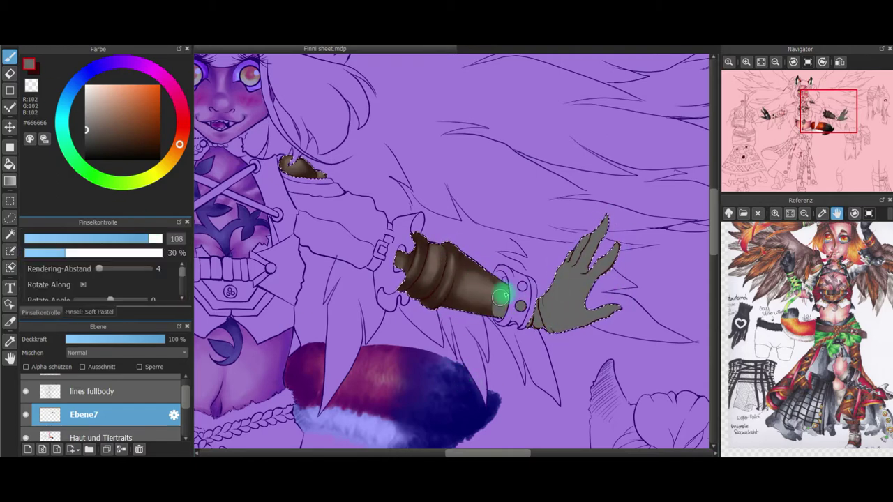
left_click(89, 312)
left_click(90, 255)
left_click(41, 312)
left_click(87, 143)
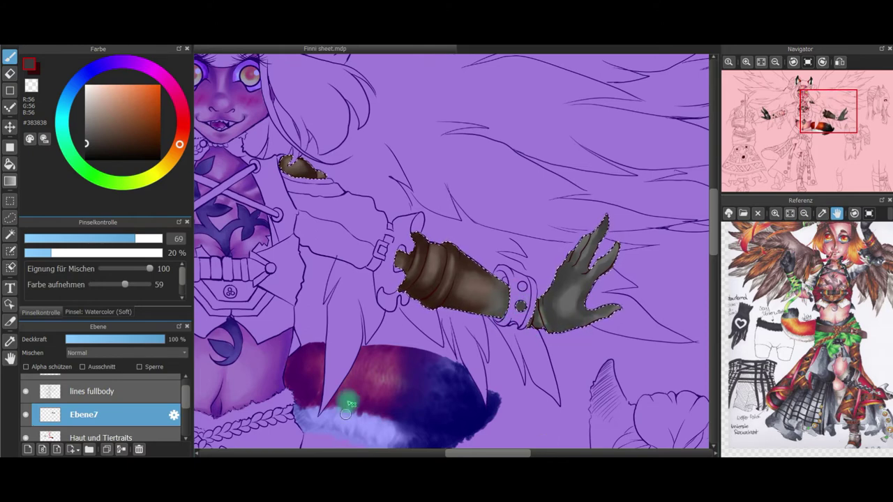
Darken the hand's fingers and edges with near-black #101010, alternating Soft Pastel at 59 px and Watercolor (Soft)
left_click(97, 312)
left_click(101, 280)
left_click(89, 269)
left_click(87, 154)
left_click(41, 311)
left_click(90, 312)
left_click(117, 281)
left_click(40, 312)
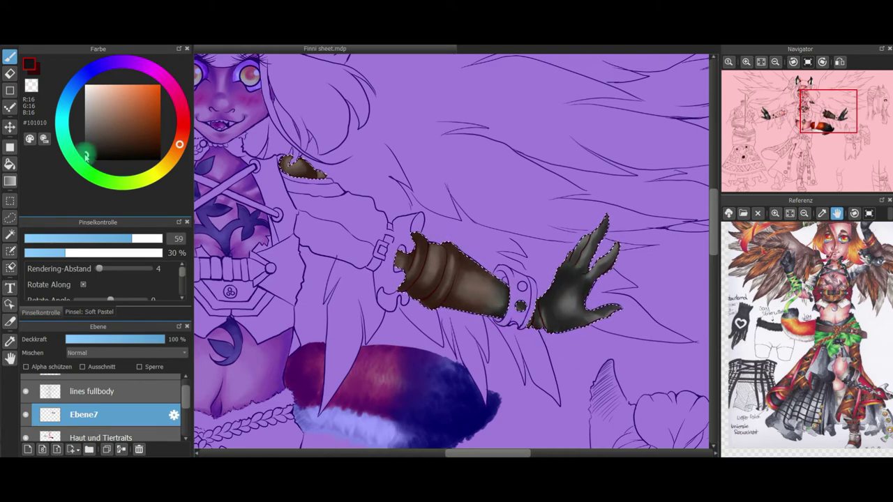
left_click(89, 312)
left_click(84, 270)
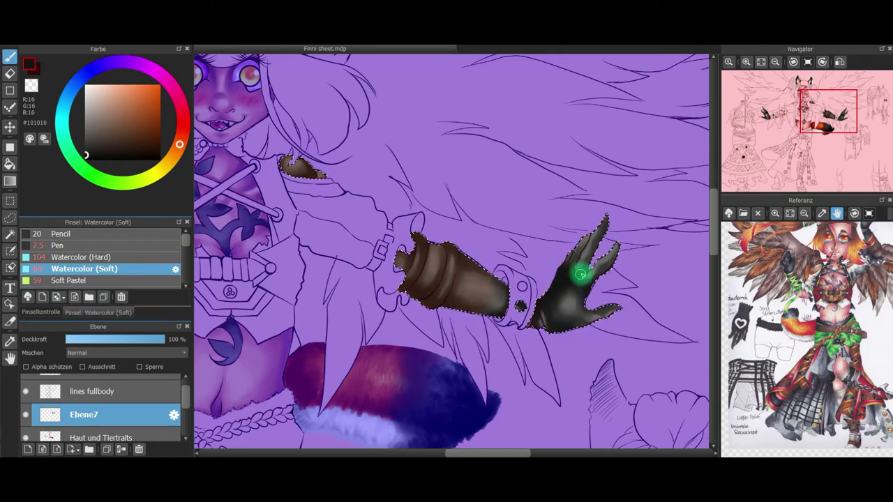
Draw joint creases on the fingers in #101010 with the 16 px Pen brush
left_click(95, 247)
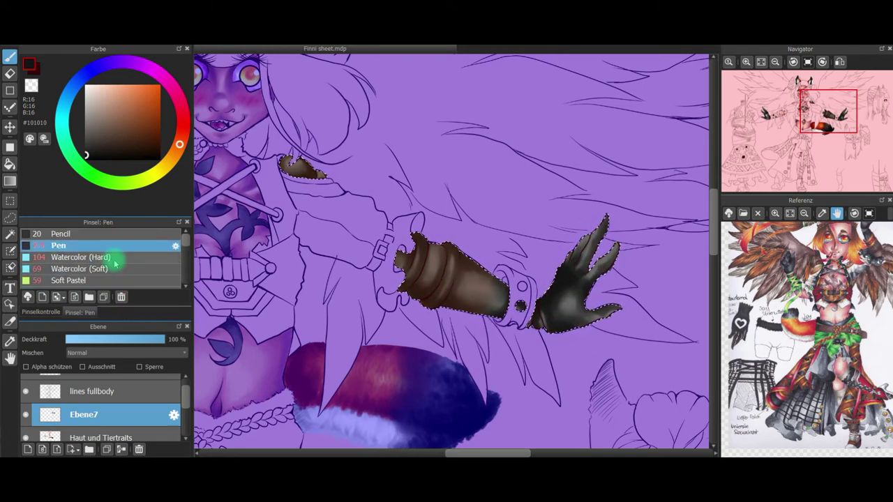
left_click(51, 313)
left_click(70, 239)
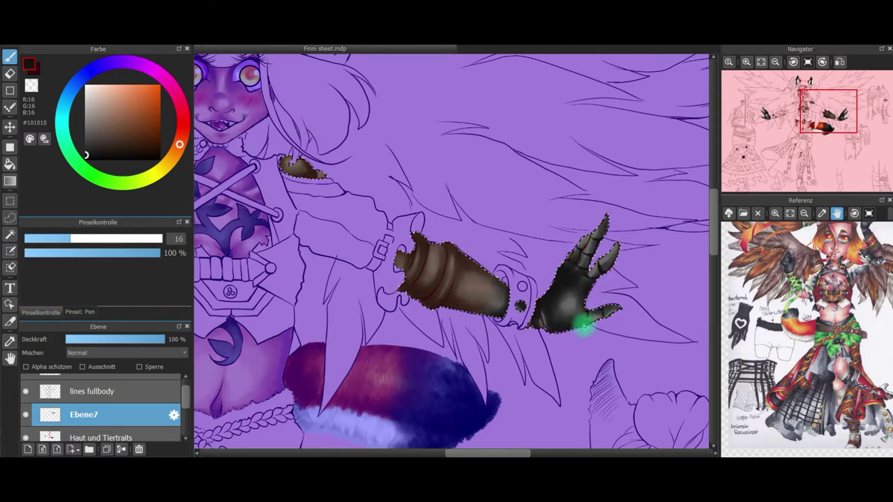
Draw bark grain lines on the forearm and shoulder patch in dark brown #251006 with the Pen at 13.1 px
left_click(761, 62)
scroll(514, 184, "up", 4)
left_click(823, 62)
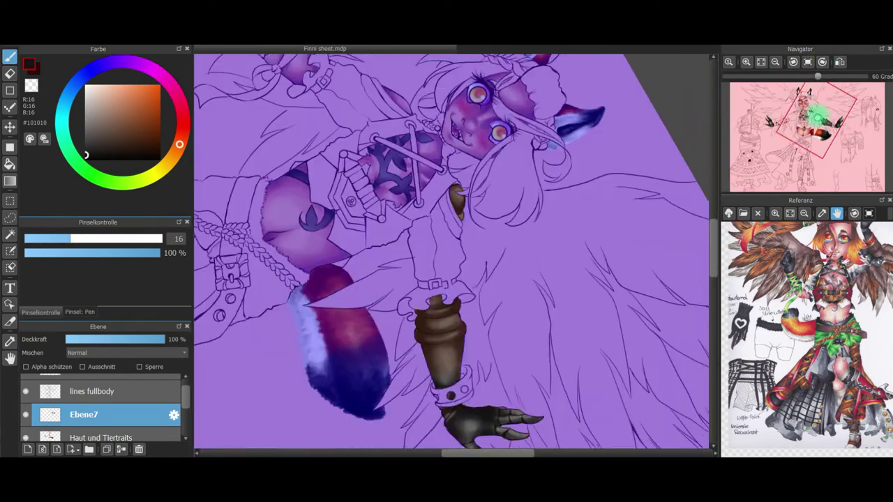
left_click_drag(817, 112, 821, 106)
left_click(142, 148)
left_click(60, 239)
left_click_drag(404, 309, 406, 332)
left_click(146, 149)
mouse_move(421, 184)
left_mouse_down()
mouse_move(432, 192)
mouse_move(421, 207)
left_mouse_up()
mouse_move(399, 293)
left_mouse_down()
mouse_move(419, 381)
mouse_move(406, 302)
mouse_move(401, 349)
mouse_move(391, 303)
mouse_move(396, 366)
mouse_move(393, 349)
mouse_move(418, 356)
mouse_move(413, 311)
mouse_move(419, 344)
left_mouse_up()
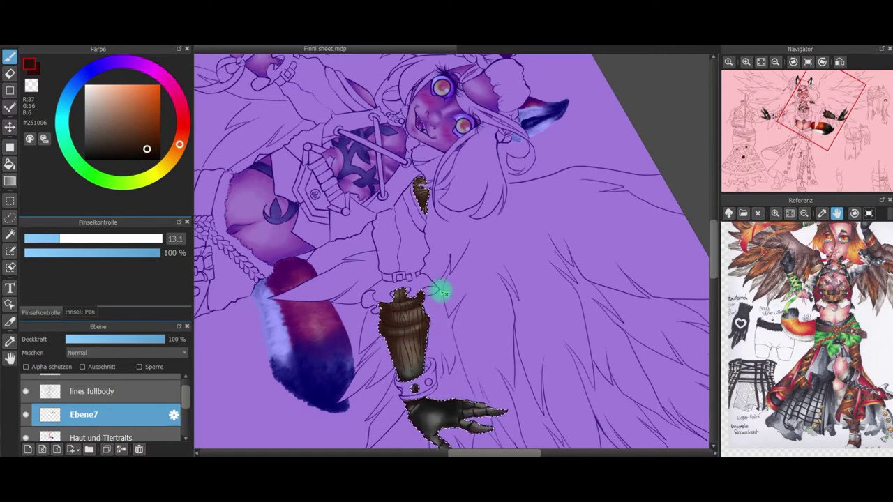
Reinforce the bark grain lines with black #000000
left_click(808, 62)
left_click(837, 128)
left_click_drag(155, 155, 162, 169)
mouse_move(412, 231)
left_mouse_down()
mouse_move(442, 241)
mouse_move(434, 239)
mouse_move(449, 232)
mouse_move(458, 218)
mouse_move(439, 234)
mouse_move(457, 203)
mouse_move(475, 217)
mouse_move(473, 242)
mouse_move(491, 237)
mouse_move(489, 193)
mouse_move(471, 217)
mouse_move(471, 183)
left_mouse_up()
mouse_move(834, 125)
left_mouse_down()
mouse_move(815, 116)
mouse_move(833, 105)
mouse_move(801, 114)
mouse_move(807, 128)
left_mouse_up()
Merge the arm layer into Haut und Tiertraits, add a new empty layer above it and clear the selection
double_click(106, 417)
left_click(535, 158)
left_click(122, 449)
double_click(136, 415)
left_click(535, 158)
left_click(30, 449)
key("ctrl+d")
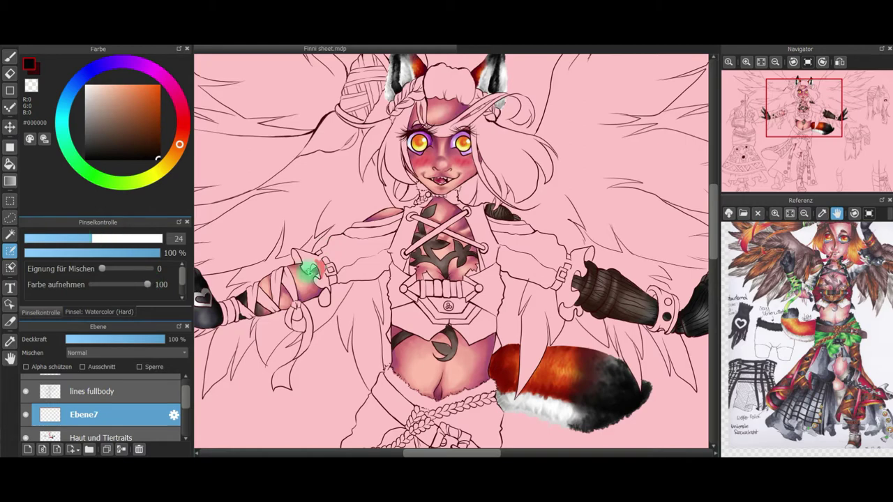
Select the ruffled cuffs and the upper halves of both blouse sleeves with the 24 px selection pen
left_click_drag(310, 265, 318, 279)
scroll(331, 181, "up", 2)
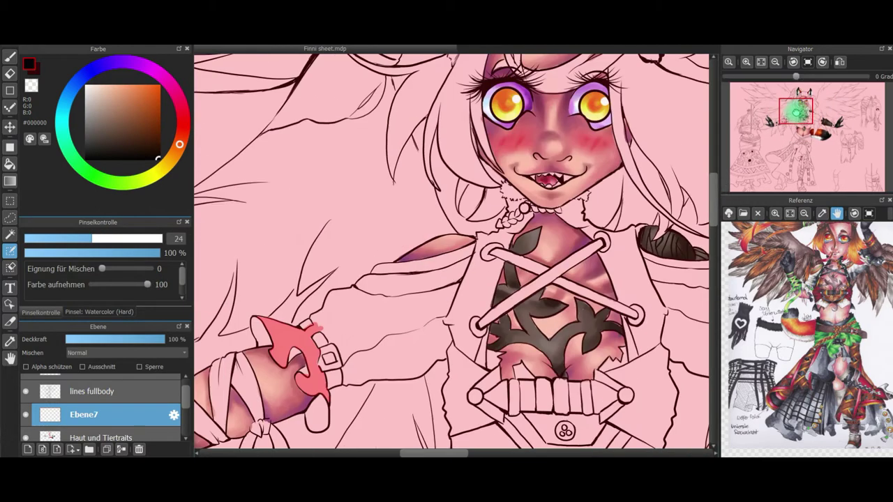
left_click_drag(798, 112, 796, 111)
left_click_drag(316, 352, 342, 381)
left_click_drag(341, 329, 352, 317)
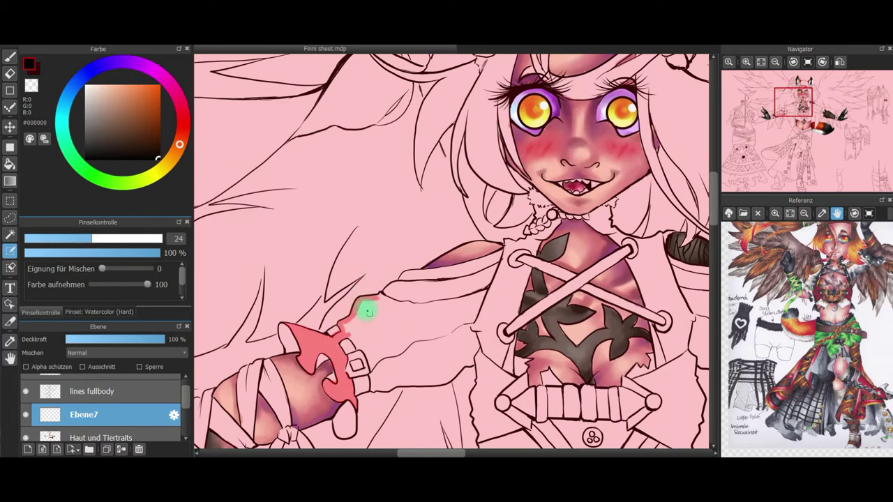
mouse_move(371, 370)
left_mouse_down()
mouse_move(454, 329)
mouse_move(481, 300)
mouse_move(413, 307)
mouse_move(382, 296)
mouse_move(347, 327)
mouse_move(369, 311)
mouse_move(376, 352)
mouse_move(369, 314)
mouse_move(406, 317)
mouse_move(396, 351)
mouse_move(473, 307)
left_mouse_up()
left_click(840, 62)
left_click_drag(821, 113, 812, 112)
mouse_move(326, 198)
left_mouse_down()
mouse_move(358, 159)
mouse_move(382, 153)
mouse_move(461, 154)
mouse_move(462, 169)
mouse_move(343, 227)
mouse_move(330, 214)
mouse_move(321, 237)
left_mouse_up()
mouse_move(342, 280)
left_mouse_down()
mouse_move(302, 281)
mouse_move(316, 272)
mouse_move(300, 275)
mouse_move(319, 235)
mouse_move(336, 271)
mouse_move(327, 280)
mouse_move(287, 229)
mouse_move(302, 224)
mouse_move(295, 186)
mouse_move(312, 214)
mouse_move(283, 179)
mouse_move(353, 213)
mouse_move(372, 210)
mouse_move(355, 186)
mouse_move(358, 162)
mouse_move(394, 168)
mouse_move(427, 174)
left_mouse_up()
left_click(16, 270)
left_click(10, 250)
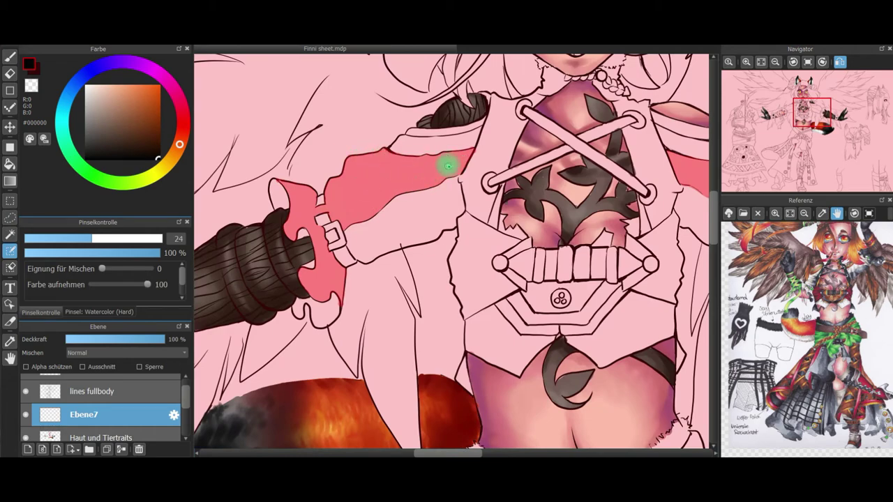
Add the blouse hem below the corset belt to the selection
left_click(840, 62)
left_click_drag(802, 127, 804, 110)
mouse_move(342, 334)
left_mouse_down()
mouse_move(341, 356)
mouse_move(350, 344)
mouse_move(346, 353)
mouse_move(363, 371)
mouse_move(404, 388)
mouse_move(452, 364)
left_mouse_up()
mouse_move(371, 325)
left_mouse_down()
mouse_move(416, 360)
mouse_move(418, 375)
mouse_move(404, 353)
mouse_move(377, 344)
mouse_move(388, 337)
mouse_move(335, 394)
left_mouse_up()
left_click(813, 114)
mouse_move(361, 317)
left_mouse_down()
mouse_move(388, 290)
mouse_move(339, 326)
mouse_move(364, 352)
mouse_move(357, 327)
mouse_move(377, 341)
mouse_move(413, 307)
left_mouse_up()
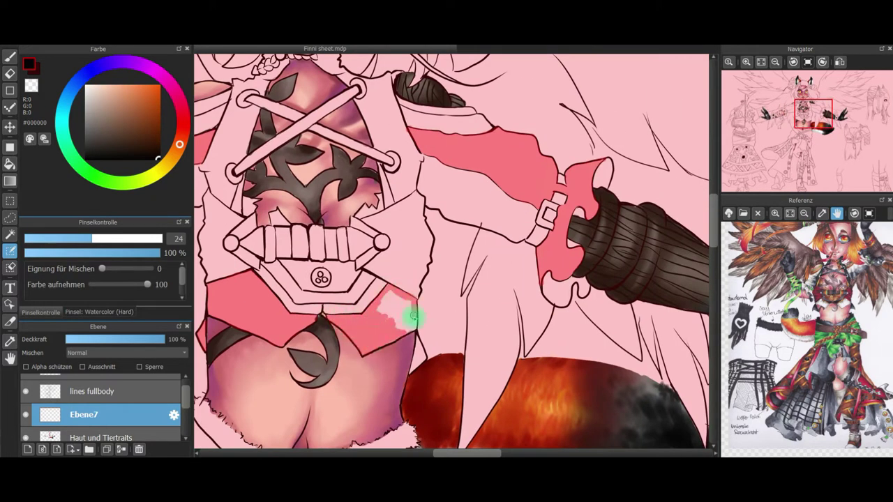
left_click(809, 105)
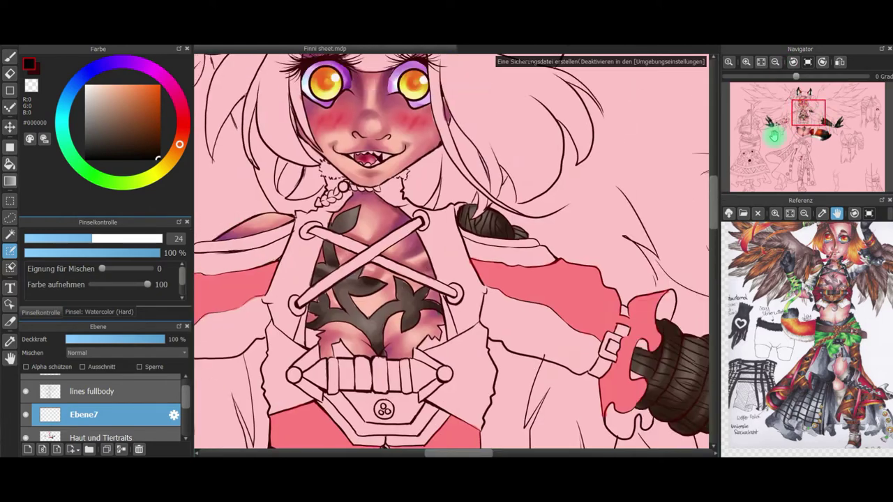
Fill the selected sleeves, cuffs and blouse hem with white
left_click(775, 61)
left_click(807, 112)
left_click(98, 106)
left_click(10, 57)
left_click(86, 86)
left_click(103, 312)
left_click(41, 312)
left_click(140, 238)
left_click_drag(233, 268, 342, 250)
mouse_move(492, 243)
left_mouse_down()
mouse_move(513, 238)
mouse_move(585, 259)
mouse_move(485, 351)
mouse_move(363, 356)
mouse_move(313, 295)
left_mouse_up()
Shade the folds of the sleeves, cuffs and hem with Soft Pastel in beige #C6B1A6 at 59 px
left_click(93, 103)
left_click_drag(93, 102, 97, 102)
left_click(99, 312)
left_click(81, 280)
left_click(41, 313)
mouse_move(273, 257)
left_mouse_down()
mouse_move(277, 286)
mouse_move(271, 253)
mouse_move(307, 270)
mouse_move(348, 242)
mouse_move(230, 281)
mouse_move(259, 285)
left_mouse_up()
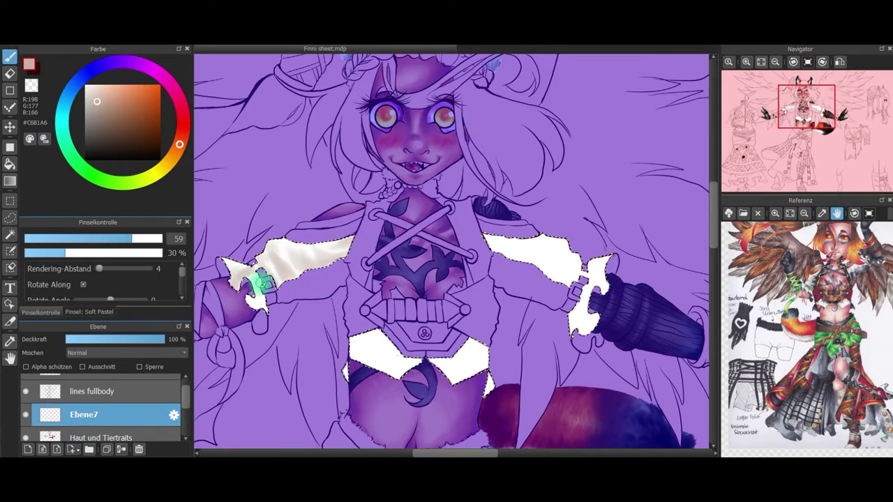
mouse_move(550, 279)
left_mouse_down()
mouse_move(575, 286)
mouse_move(542, 245)
mouse_move(502, 255)
mouse_move(555, 229)
mouse_move(558, 273)
mouse_move(496, 241)
mouse_move(599, 286)
mouse_move(605, 265)
mouse_move(585, 318)
left_mouse_up()
left_click_drag(353, 349, 366, 206)
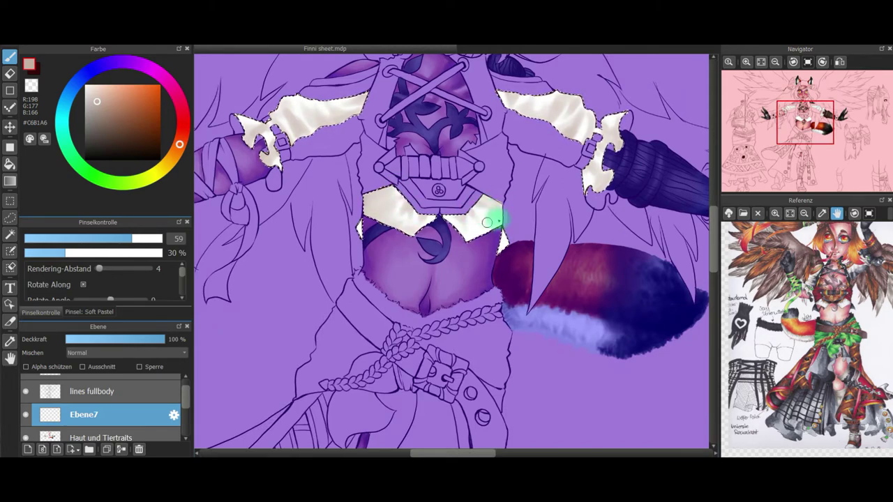
Refine the blouse folds with highlights in #FEFEFE and deeper shadows in #AD9D94 and #84736B at 40 px
left_click(381, 216, "alt")
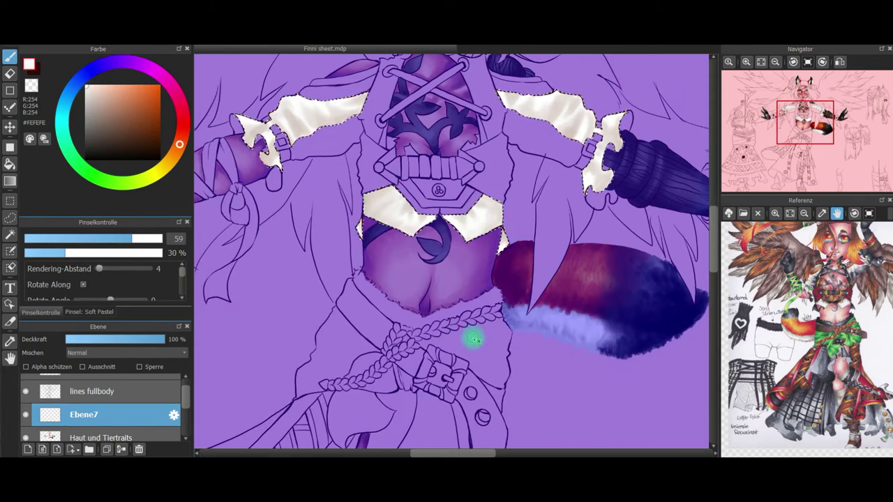
left_click(287, 117, "alt")
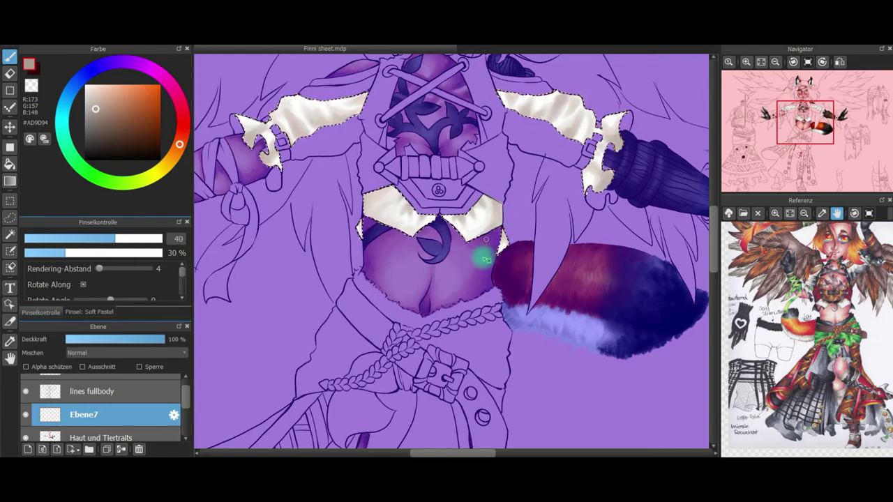
left_click(301, 133, "alt")
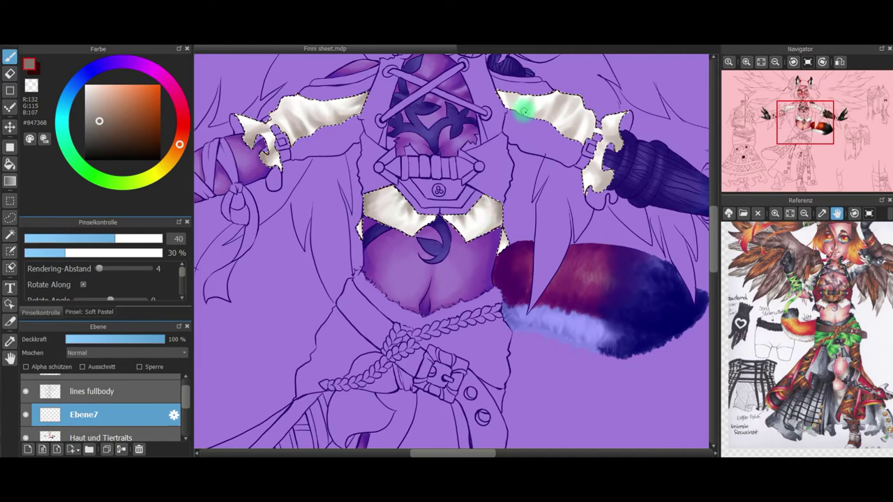
Rename the blouse layer to oberteil and clear the selection
key("ctrl+d")
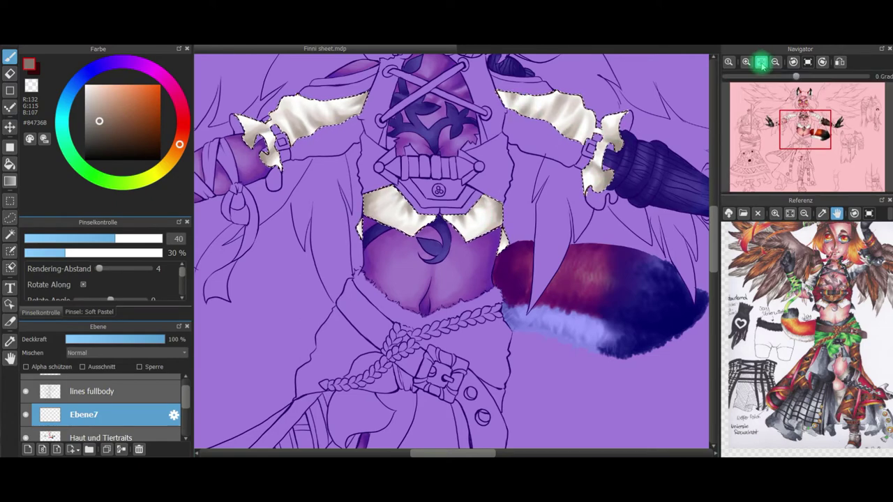
left_click(761, 62)
double_click(114, 417)
type("oberteil")
key("Return")
key("ctrl+d")
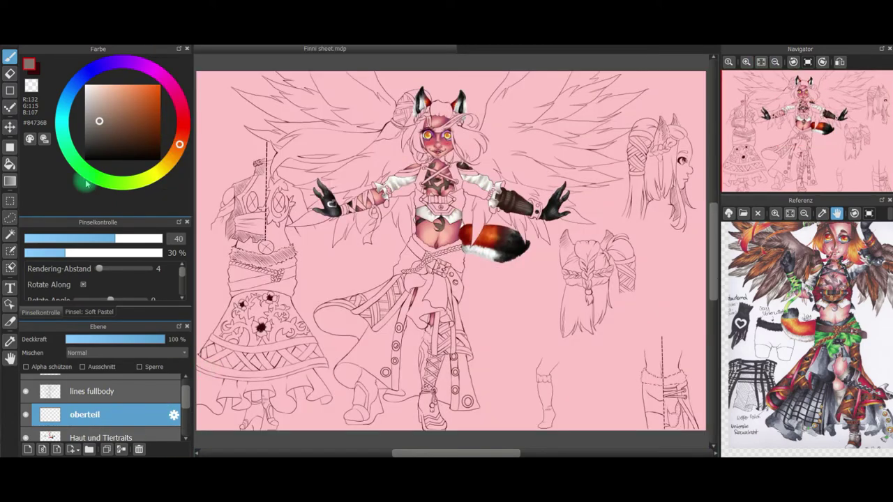
Enlarge the reference image's torso and add a new layer above oberteil for the remaining top parts
scroll(806, 118, "up", 4)
left_click_drag(807, 118, 810, 112)
left_click(789, 213)
scroll(831, 301, "up", 4)
scroll(830, 307, "up", 1)
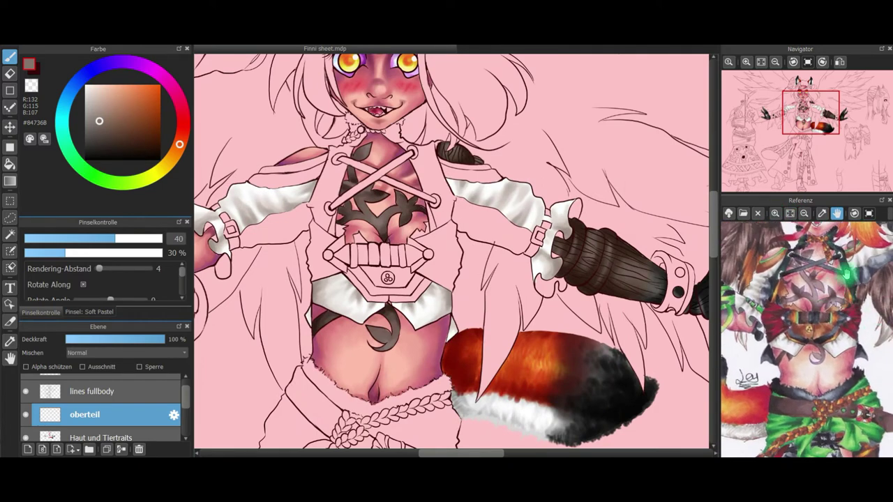
left_click(10, 252)
left_click(28, 449)
left_click(89, 312)
left_click(42, 312)
Select the first arm's lower sleeve, cuff lining and adjoining corset strap with the 30 px selection pen
left_click_drag(242, 239, 257, 233)
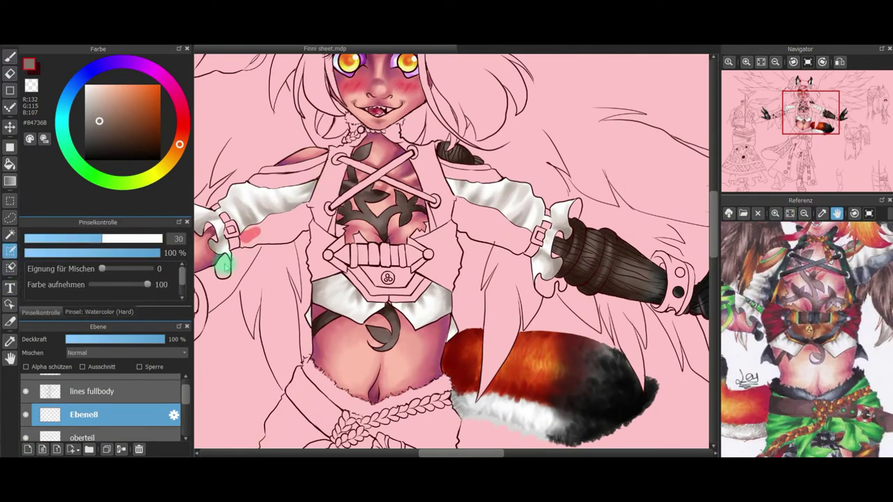
mouse_move(300, 207)
left_mouse_down()
mouse_move(262, 241)
mouse_move(304, 230)
mouse_move(304, 211)
mouse_move(286, 232)
left_mouse_up()
left_click_drag(224, 271, 222, 263)
mouse_move(212, 237)
left_mouse_down()
mouse_move(215, 229)
mouse_move(215, 248)
mouse_move(353, 183)
left_mouse_up()
left_click(9, 268)
mouse_move(489, 192)
left_mouse_down()
mouse_move(421, 198)
mouse_move(432, 194)
mouse_move(428, 181)
mouse_move(448, 143)
mouse_move(431, 123)
mouse_move(426, 174)
left_mouse_up()
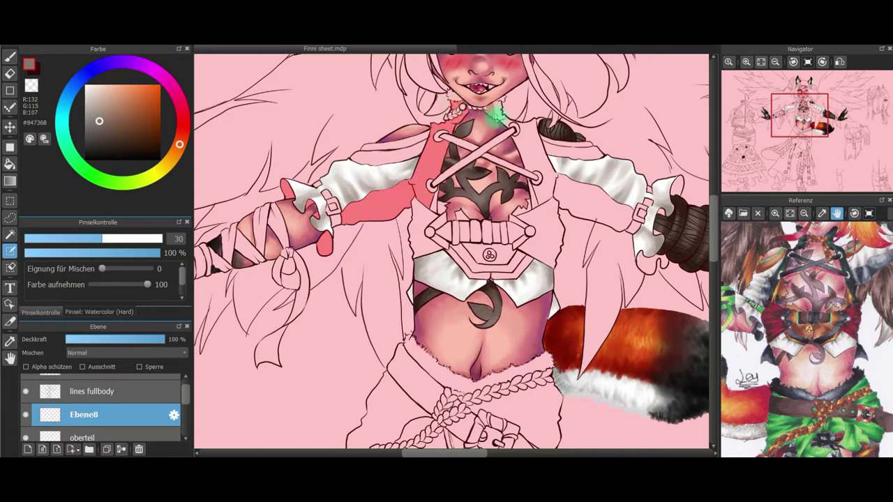
Mirror the view, select the opposite corset strap and begin selecting the second arm's lower sleeve
mouse_move(502, 121)
left_mouse_down()
mouse_move(532, 123)
mouse_move(520, 148)
mouse_move(539, 138)
mouse_move(531, 168)
mouse_move(539, 157)
mouse_move(542, 203)
mouse_move(547, 172)
left_mouse_up()
key("Right")
key("Right")
left_click(839, 62)
mouse_move(270, 311)
left_mouse_down()
mouse_move(314, 239)
mouse_move(278, 300)
left_mouse_up()
key("ctrl+z")
left_click_drag(297, 268, 327, 245)
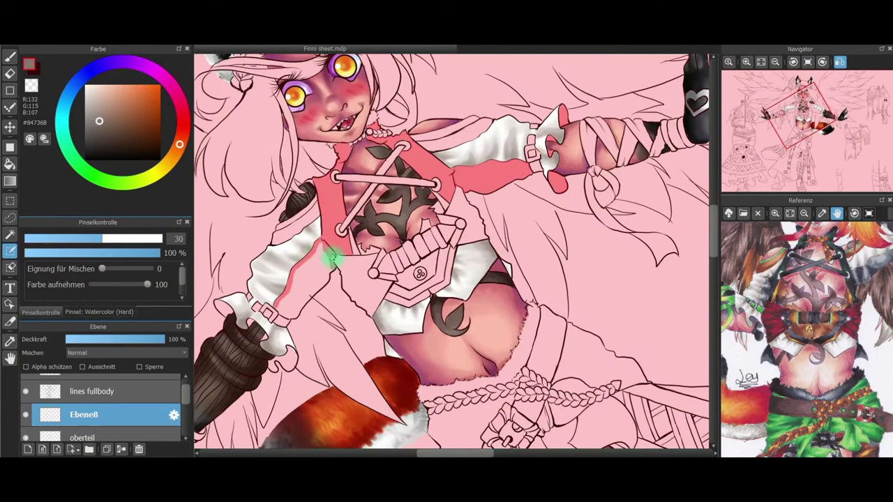
Finish selecting the second arm's lower sleeve and cuff lining and the border of the corset's front plate
mouse_move(301, 307)
left_mouse_down()
mouse_move(277, 306)
mouse_move(333, 262)
mouse_move(294, 305)
left_mouse_up()
key("ctrl+z")
left_click(10, 74)
left_click(120, 401)
key("b")
key("ctrl+d")
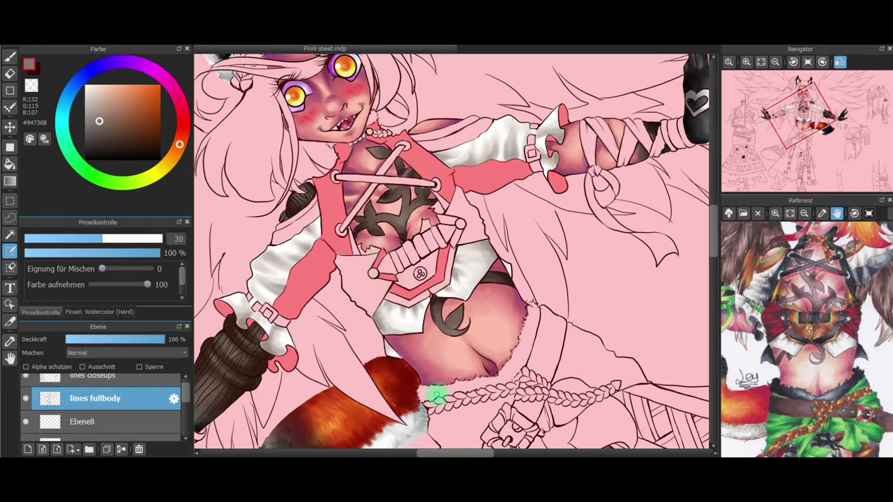
key("e")
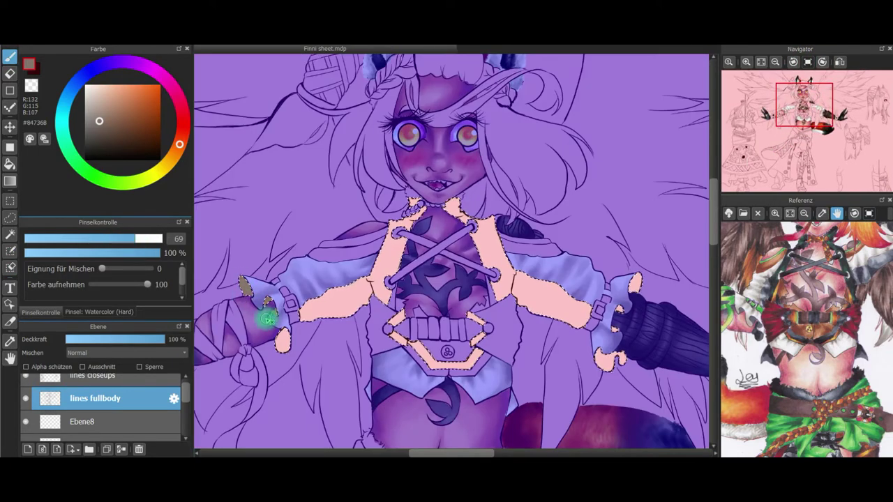
Paint the selected sleeves, cuff linings and corset parts with the light grey base #AFAFAF on layer Ebene8
mouse_move(259, 319)
left_mouse_down()
mouse_move(283, 341)
mouse_move(364, 285)
mouse_move(407, 339)
mouse_move(512, 340)
mouse_move(602, 359)
mouse_move(614, 314)
left_mouse_up()
left_click(132, 422)
left_click_drag(408, 203, 512, 258)
left_click(86, 108)
mouse_move(244, 282)
left_mouse_down()
mouse_move(257, 303)
mouse_move(312, 326)
left_mouse_up()
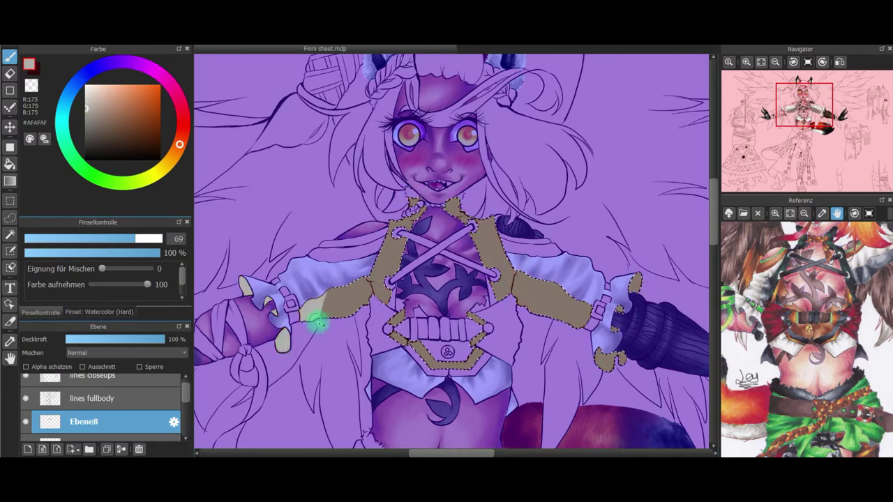
Shade folds on both lower sleeves, the corset straps and the plate border in #737373 with the 69 px Soft Pastel brush
left_click(85, 126)
left_click(99, 313)
left_click(80, 280)
left_click(41, 312)
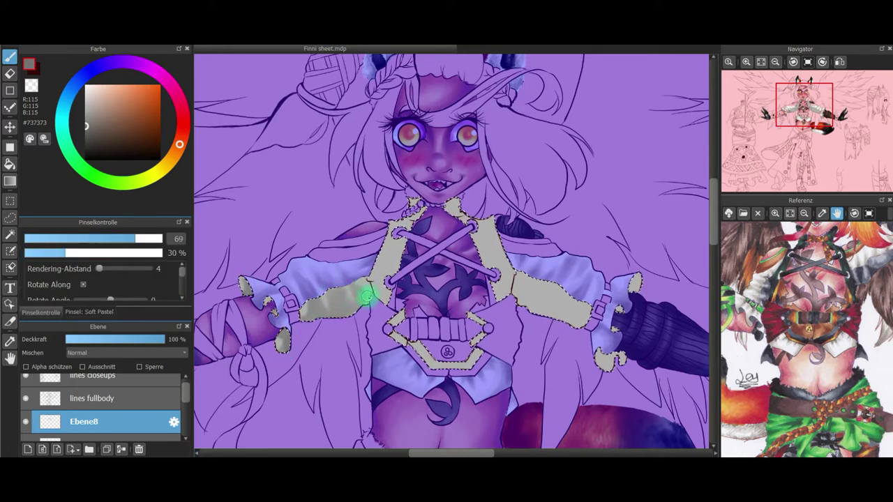
left_click_drag(410, 340, 443, 372)
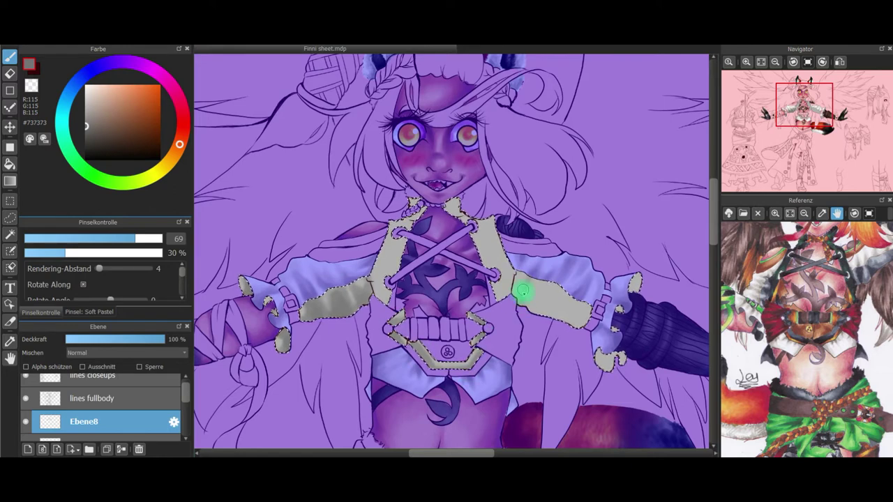
left_click_drag(551, 306, 522, 293)
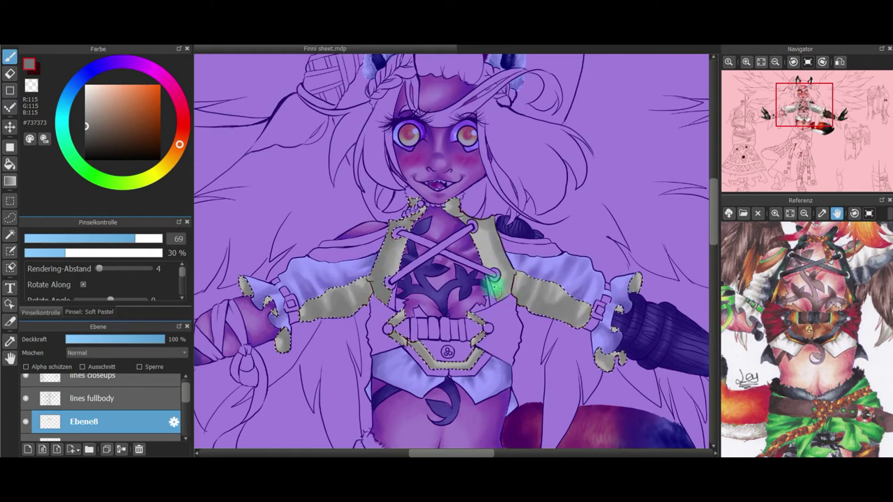
left_click_drag(484, 228, 503, 286)
Deepen the shadows on the lower sleeves, cuff linings and corset plate border with #494949 and black #000000
left_click(86, 138)
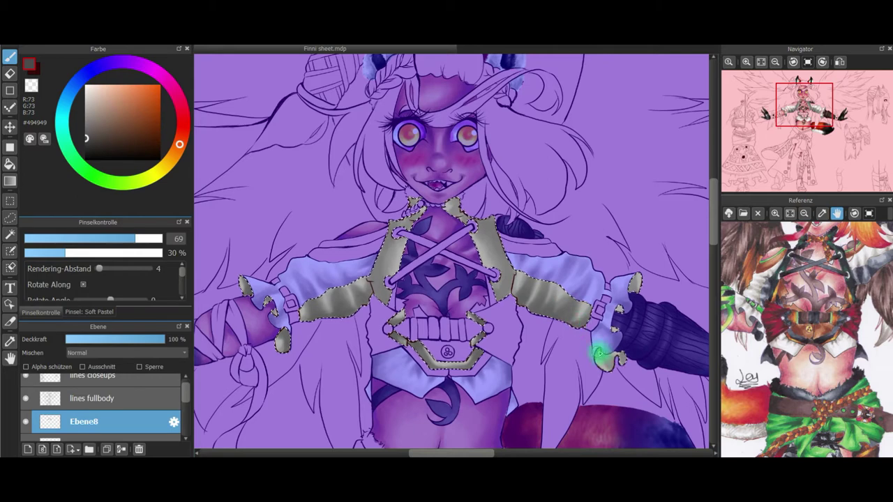
left_click(246, 288, "alt")
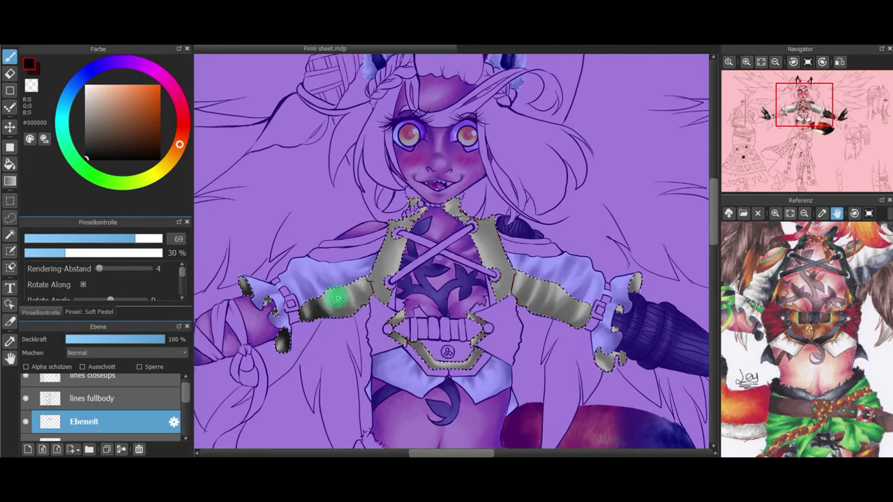
left_click_drag(341, 311, 341, 299)
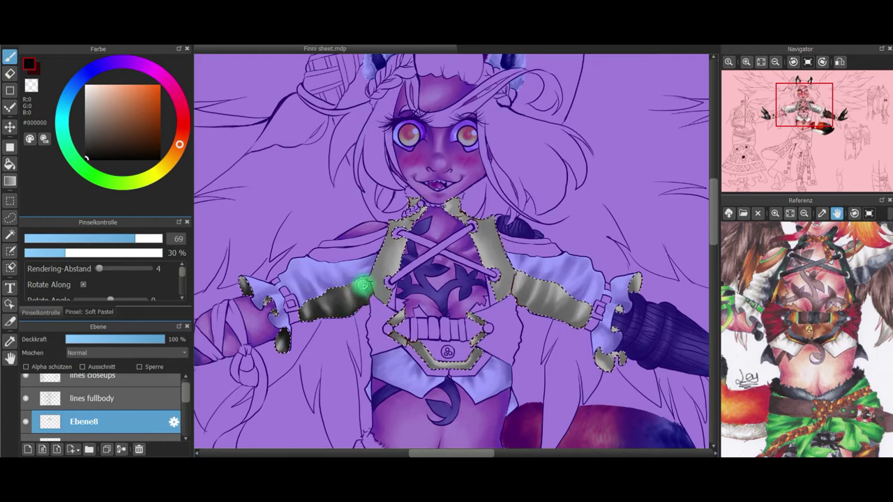
left_click_drag(349, 287, 360, 302)
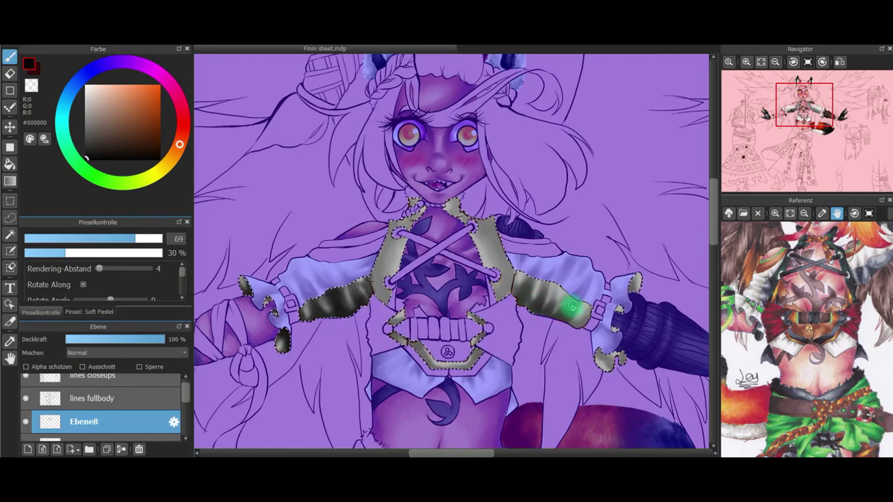
left_click_drag(532, 309, 520, 305)
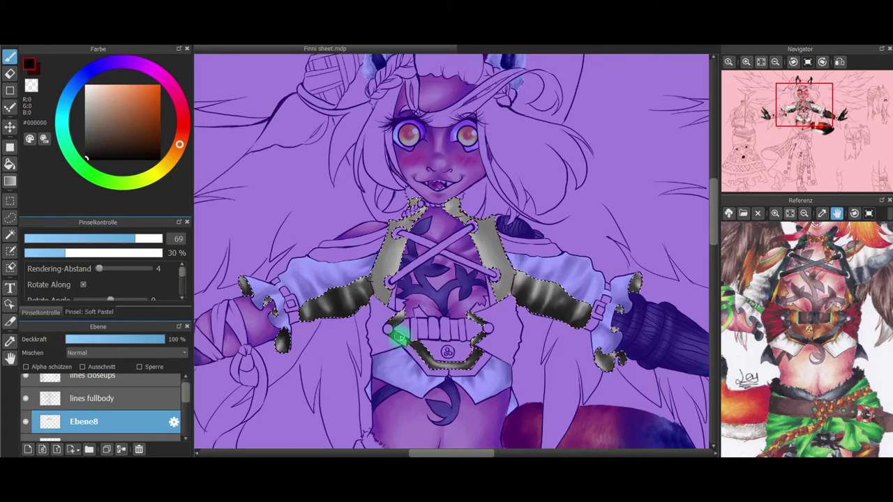
Soften the lower sleeve shadows with the Watercolor (Soft) brush
left_click(74, 313)
left_click(84, 273)
left_click(53, 314)
left_click_drag(339, 305, 321, 319)
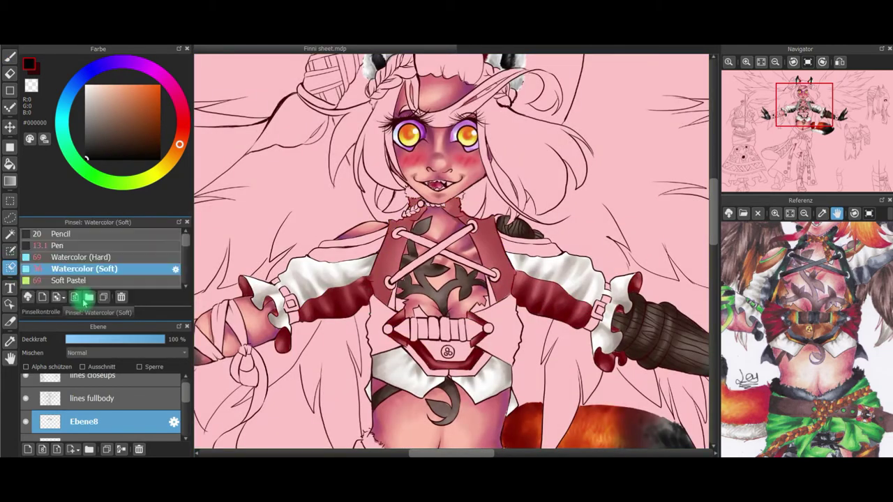
Remove the sleeves, cuff linings and corset plate border from the selection using a Watercolor (Hard) selection eraser
left_click(89, 267)
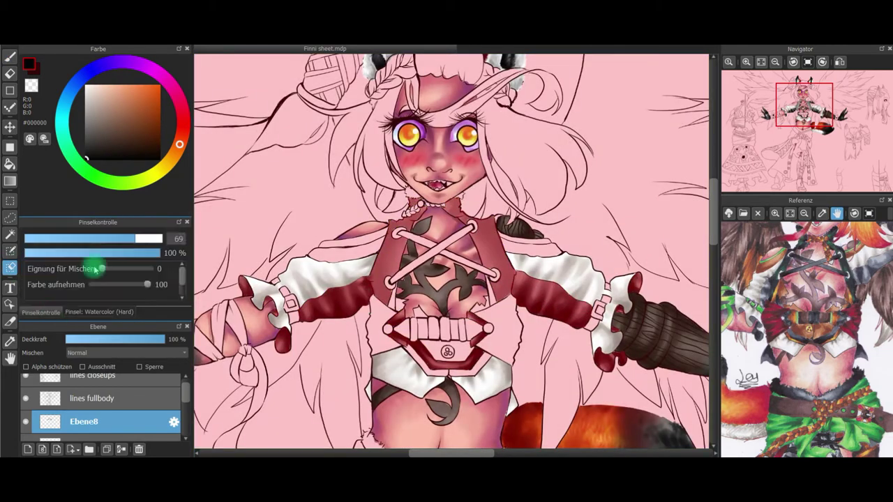
left_click(119, 239)
left_click_drag(369, 283, 338, 302)
left_click_drag(404, 315, 392, 326)
mouse_move(471, 316)
left_mouse_down()
mouse_move(484, 326)
mouse_move(437, 374)
left_mouse_up()
left_click_drag(626, 314, 520, 279)
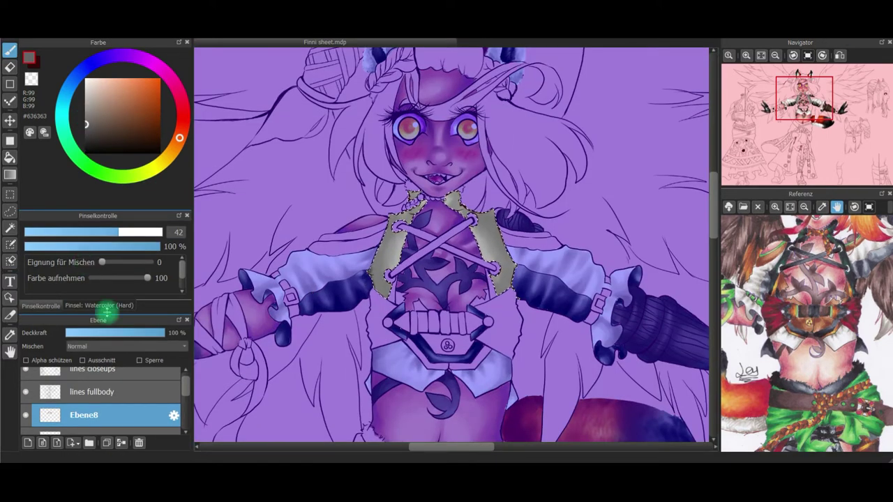
Shade the corset straps in dark greys #3A3A3A and #282828 with the Soft Pastel brush
left_click(99, 312)
left_click(71, 281)
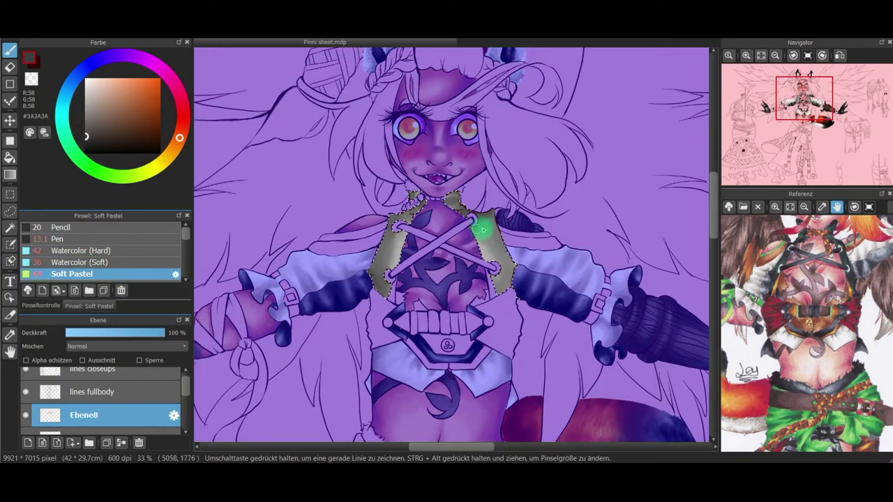
left_click_drag(410, 218, 402, 256)
left_click(87, 142)
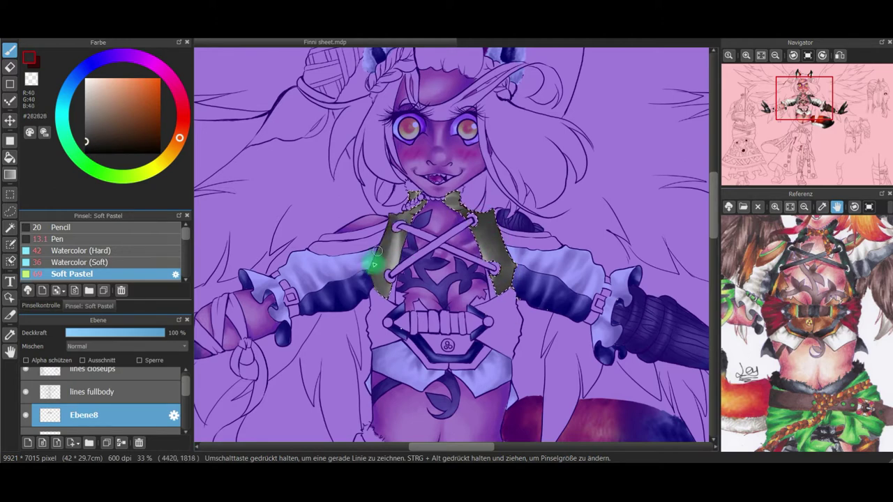
Darken the outer edges of the corset straps and the collar in black with Soft Pastel enlarged to 101 px
left_click(40, 306)
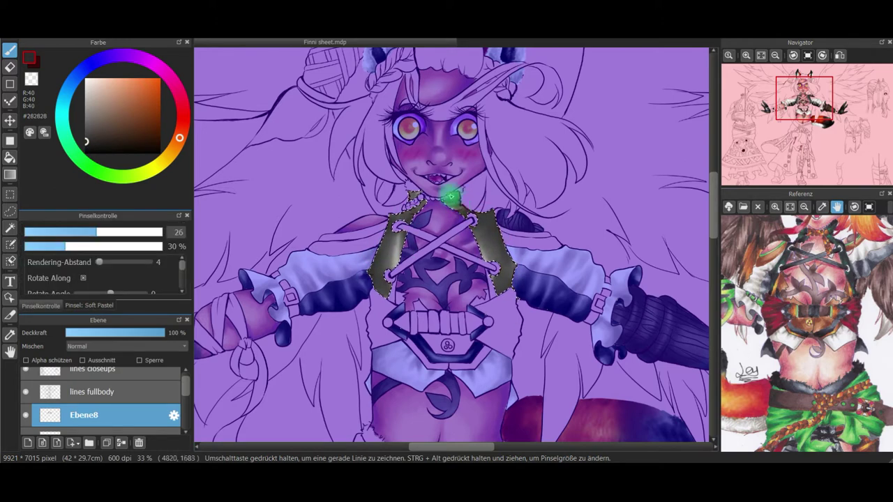
mouse_move(94, 232)
left_mouse_down()
mouse_move(190, 242)
mouse_move(146, 233)
left_mouse_up()
left_click(87, 152)
left_click_drag(375, 268, 383, 296)
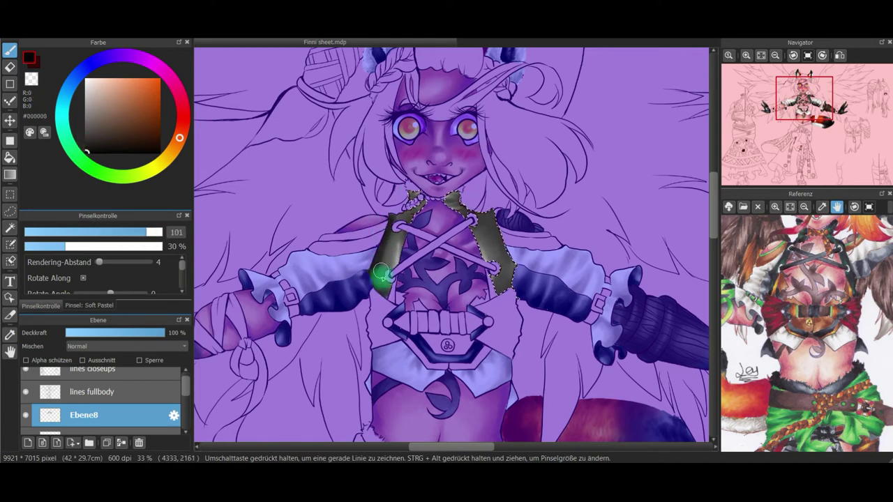
left_click_drag(457, 207, 455, 202)
Tint the corset straps and collar dark green with Soft Pastel, using #21631F
left_click(93, 169)
left_click(152, 139)
mouse_move(488, 226)
left_mouse_down()
mouse_move(492, 249)
mouse_move(452, 204)
left_mouse_up()
left_click(455, 201, "alt")
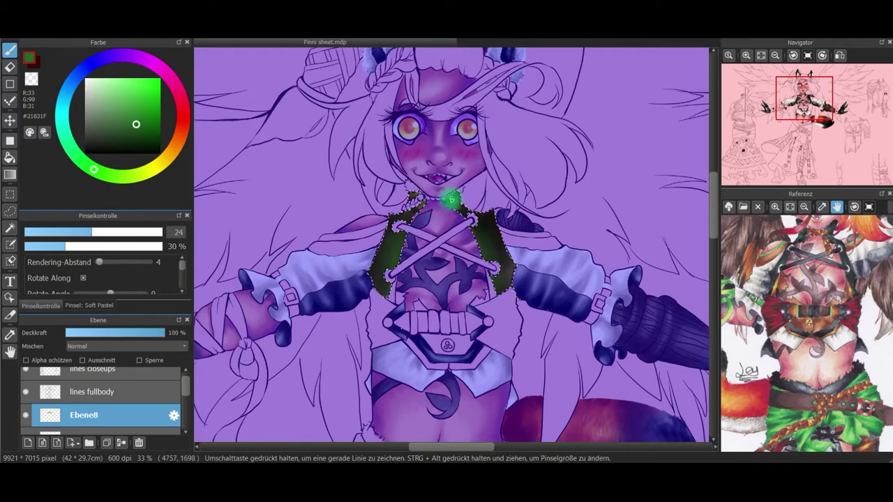
Deepen the green straps and collar with #032703 and near-black #000200, using Soft Pastel at 49 and 25 px
left_click(155, 142)
left_click(128, 232)
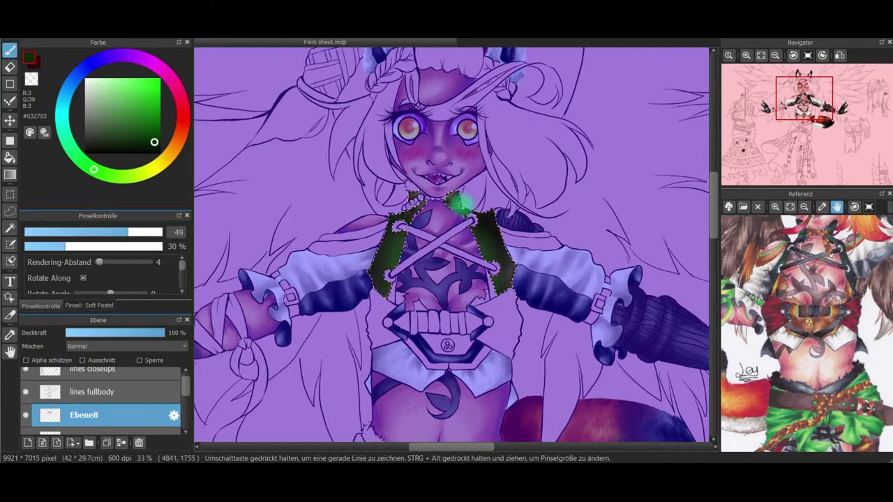
left_click(489, 235, "alt")
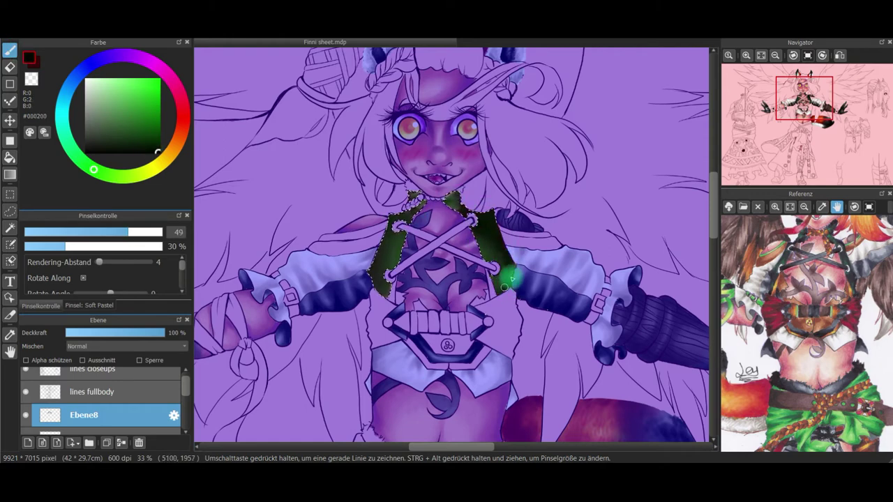
left_click(94, 231)
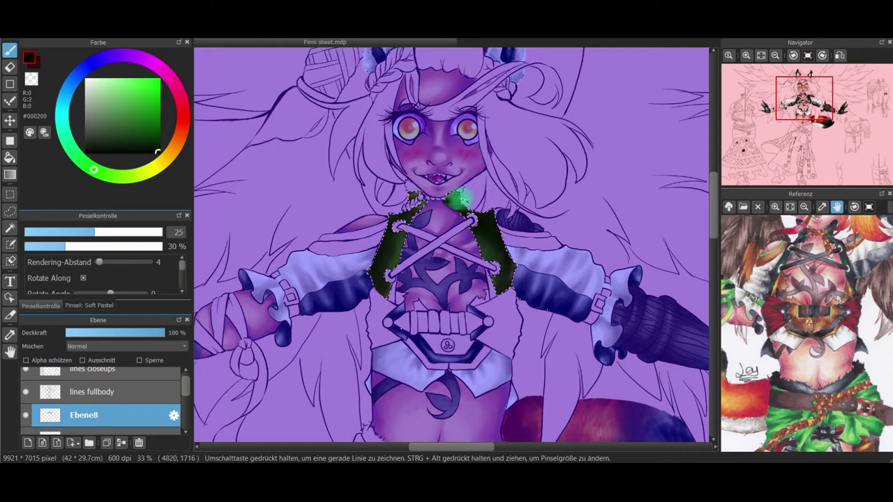
Enlarge the corset and paint near-black creases around the strap eyelets with the 11 px Watercolor (Soft) brush
left_click(89, 306)
left_click(77, 262)
left_click(41, 306)
key("ctrl+Up")
key("ctrl+Up")
key("ctrl+Up")
left_click(53, 231)
mouse_move(283, 205)
left_mouse_down()
mouse_move(298, 223)
mouse_move(265, 184)
mouse_move(303, 160)
mouse_move(293, 213)
left_mouse_up()
mouse_move(261, 323)
left_mouse_down()
mouse_move(241, 307)
mouse_move(264, 317)
mouse_move(241, 357)
mouse_move(264, 369)
left_mouse_up()
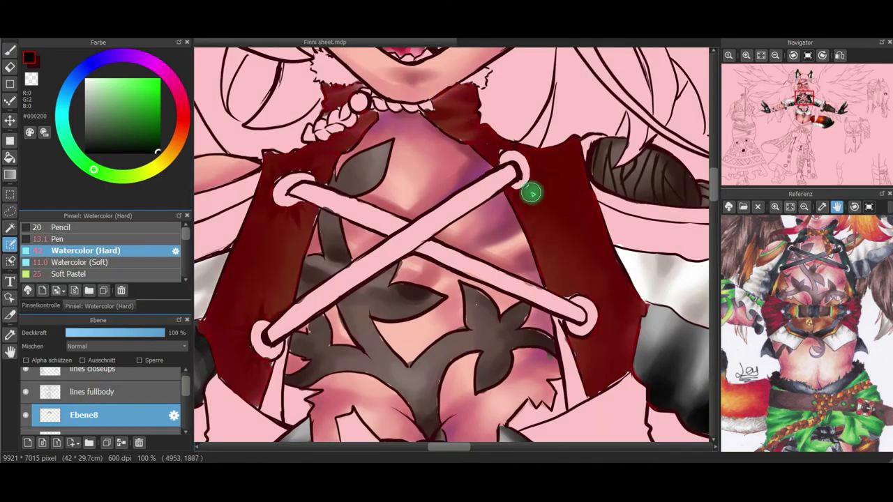
Refine the selection along the corset strap edges with the 20 px Watercolor (Hard) selection pen
left_click(40, 305)
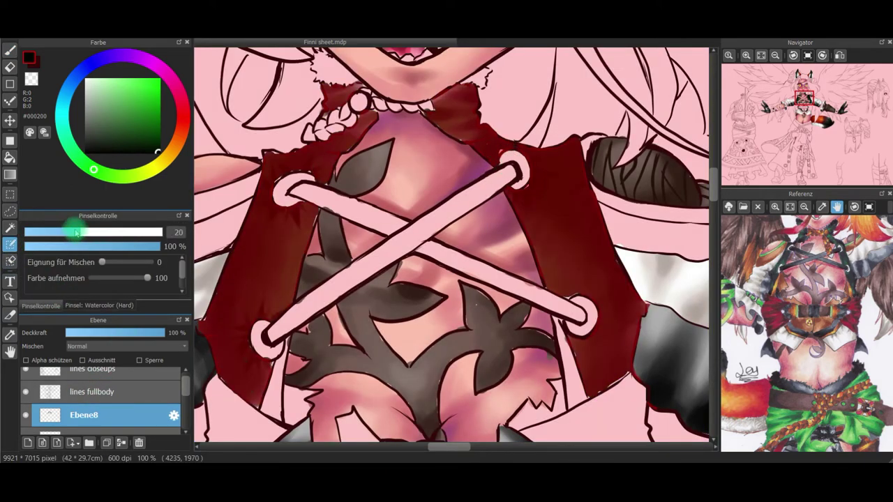
left_click(10, 261)
left_click(10, 244)
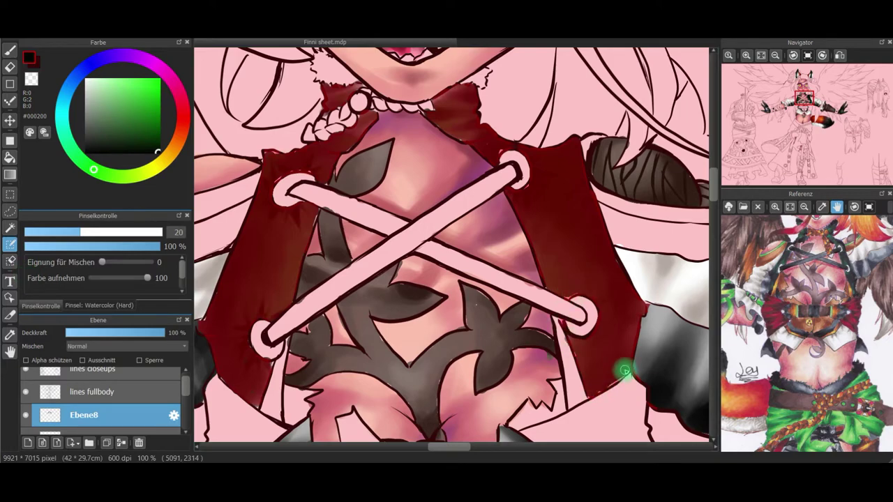
left_click(10, 50)
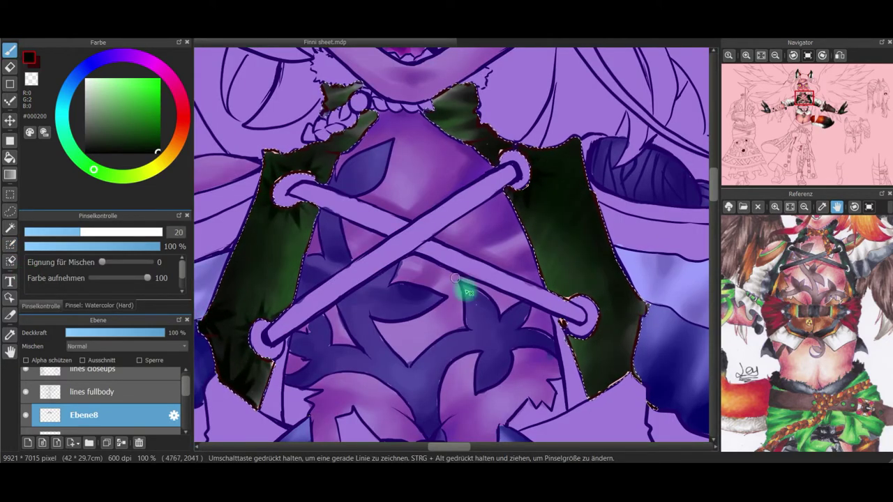
Add dark fold shadows around the lower eyelets with Watercolor (Soft) at 11 px and 20% opacity, and switch the colour to black
left_click(94, 305)
left_click(82, 263)
left_click(42, 306)
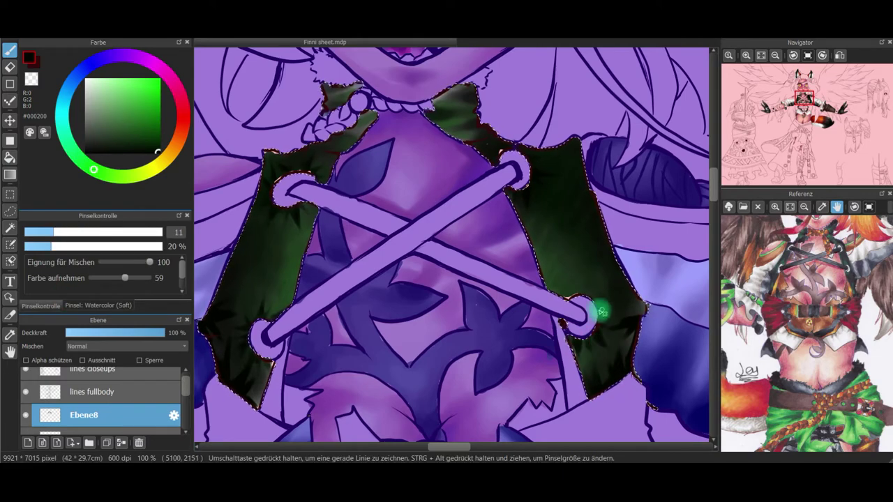
left_click(81, 160)
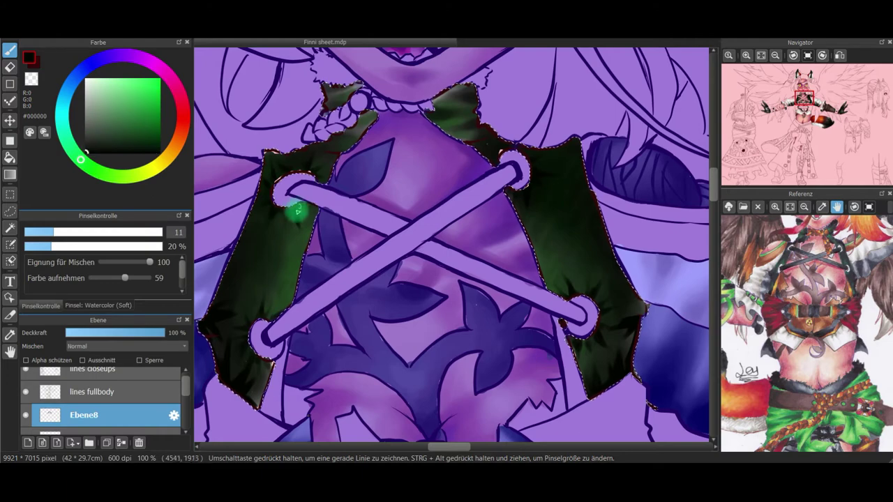
Sharpen the black creases around the eyelets and collar, alternating Watercolor (Hard), Pen and Watercolor (Soft)
key("1")
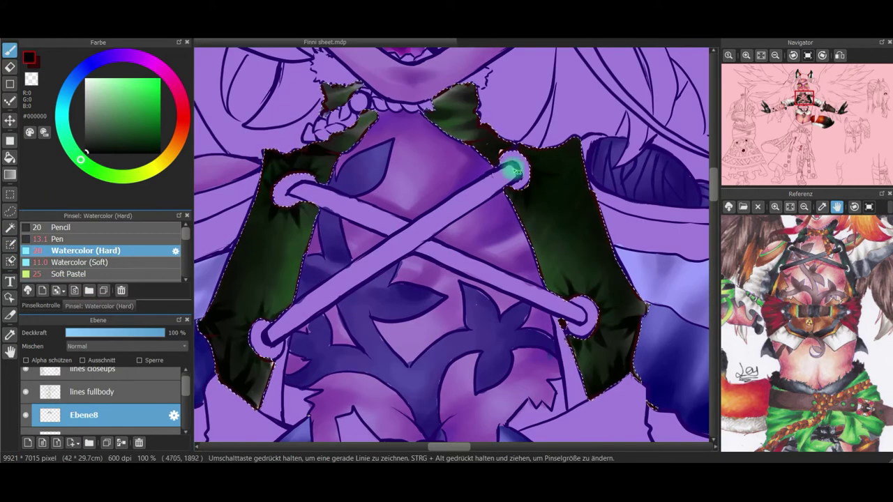
key("2")
left_click(93, 240)
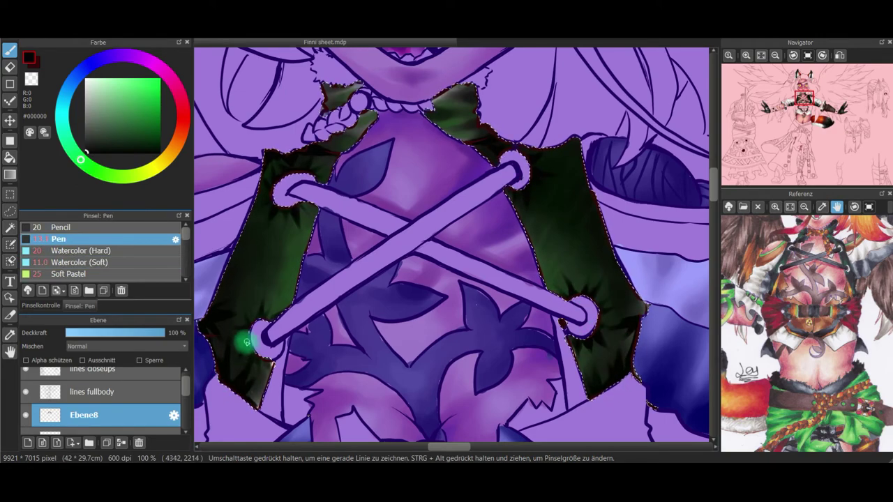
key("2")
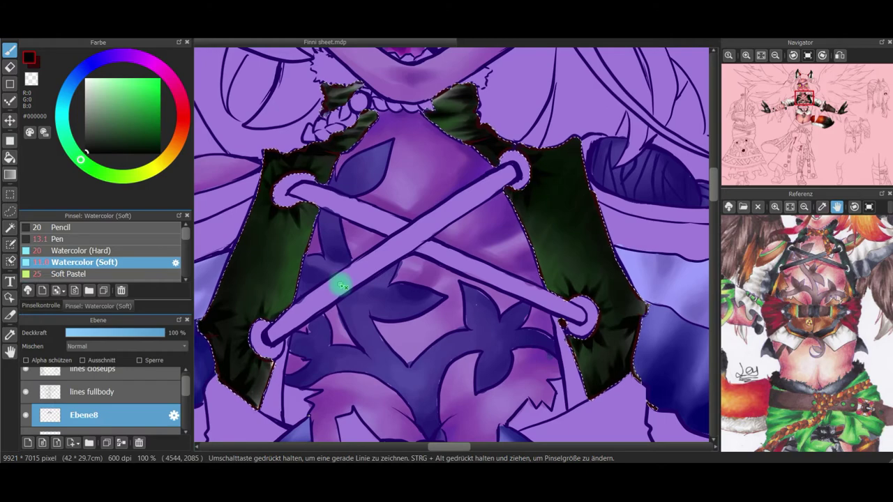
Name the finished sleeve and corset layer oberteil and clear the selection
left_click(775, 55)
left_click(775, 55)
left_click(774, 55)
left_click(775, 56)
double_click(108, 415)
type("oberteil")
key("Return")
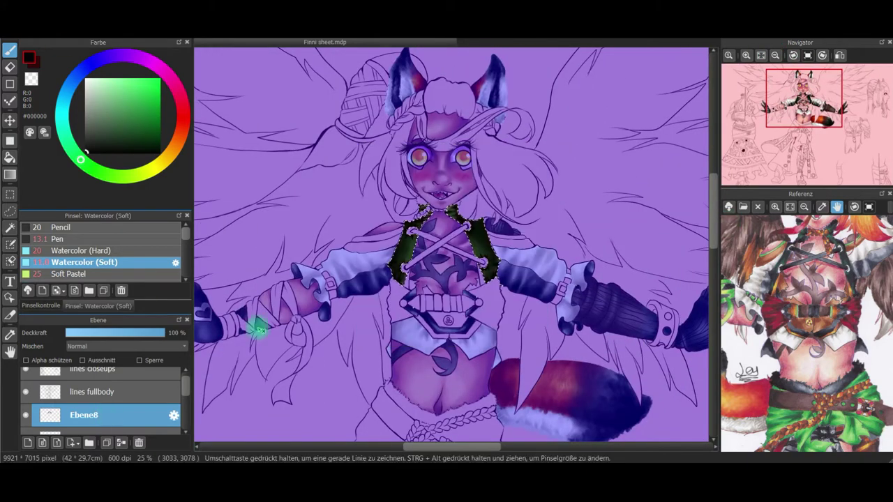
left_click(217, 41)
Add a layer above oberteil and select the first arm's shoulder band and cuff strap with the 20 px selection pen
left_click(28, 443)
left_click(81, 250)
left_click(40, 306)
left_click(10, 244)
scroll(321, 249, "up", 1)
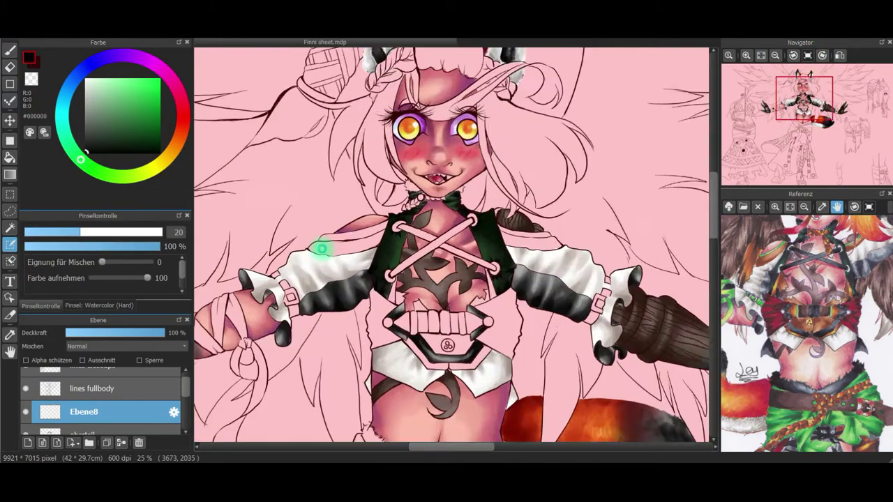
left_click_drag(321, 249, 467, 188)
scroll(418, 210, "up", 1)
mouse_move(394, 207)
left_mouse_down()
mouse_move(414, 223)
mouse_move(426, 276)
left_mouse_up()
mouse_move(464, 153)
left_mouse_down()
mouse_move(545, 143)
mouse_move(561, 130)
left_mouse_up()
Mirror the view to select the opposite arm's shoulder band and cuff strap, and restore the normal view
left_click_drag(830, 92, 814, 103)
left_click(840, 55)
left_click_drag(437, 265, 511, 256)
mouse_move(350, 330)
left_mouse_down()
mouse_move(344, 352)
mouse_move(354, 353)
mouse_move(377, 401)
left_mouse_up()
left_click(840, 57)
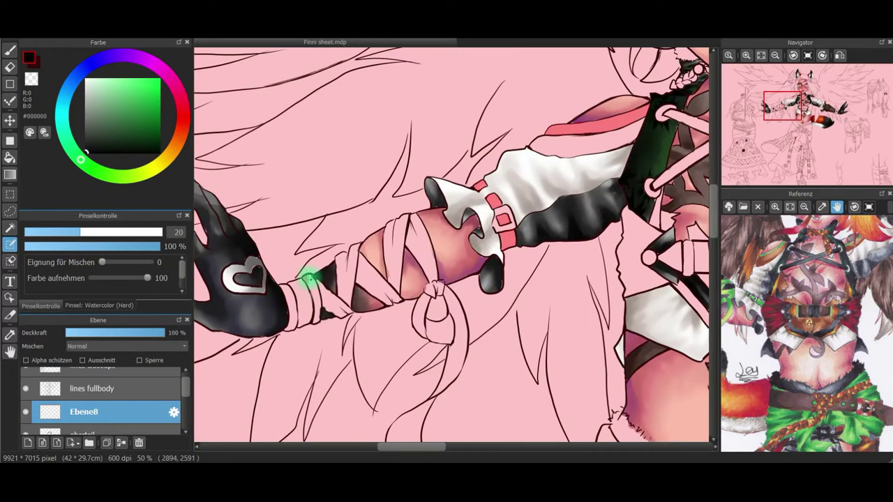
Select the crossed bandages, knot and hanging ribbon on the wrapped forearm
mouse_move(325, 309)
left_mouse_down()
mouse_move(350, 312)
mouse_move(321, 290)
mouse_move(341, 312)
mouse_move(342, 256)
mouse_move(341, 304)
mouse_move(353, 249)
mouse_move(351, 281)
mouse_move(373, 281)
mouse_move(385, 299)
mouse_move(409, 298)
left_mouse_up()
mouse_move(388, 231)
left_mouse_down()
mouse_move(387, 283)
mouse_move(400, 220)
mouse_move(401, 242)
mouse_move(405, 228)
mouse_move(401, 209)
mouse_move(389, 217)
mouse_move(415, 246)
mouse_move(416, 218)
mouse_move(406, 245)
mouse_move(426, 271)
mouse_move(427, 242)
mouse_move(434, 285)
mouse_move(407, 267)
mouse_move(431, 291)
mouse_move(439, 284)
mouse_move(422, 292)
mouse_move(419, 328)
mouse_move(427, 324)
mouse_move(439, 338)
mouse_move(446, 326)
mouse_move(439, 342)
mouse_move(451, 293)
mouse_move(460, 314)
mouse_move(460, 366)
mouse_move(436, 402)
left_mouse_up()
key("e")
key("e")
mouse_move(435, 402)
left_mouse_down()
mouse_move(505, 295)
mouse_move(499, 348)
mouse_move(465, 339)
mouse_move(491, 302)
mouse_move(466, 340)
mouse_move(490, 342)
left_mouse_up()
Bring the reference's upper body into view and select the remaining wrist wraps and vertical strips on the corset front
left_click(808, 111)
left_click_drag(808, 112, 809, 109)
mouse_move(831, 331)
left_mouse_down()
mouse_move(809, 357)
mouse_move(825, 343)
left_mouse_up()
mouse_move(389, 345)
left_mouse_down()
mouse_move(390, 327)
mouse_move(396, 350)
left_mouse_up()
mouse_move(323, 322)
left_mouse_down()
mouse_move(323, 335)
mouse_move(321, 321)
left_mouse_up()
scroll(801, 150, "down", 2)
left_click_drag(803, 125, 806, 114)
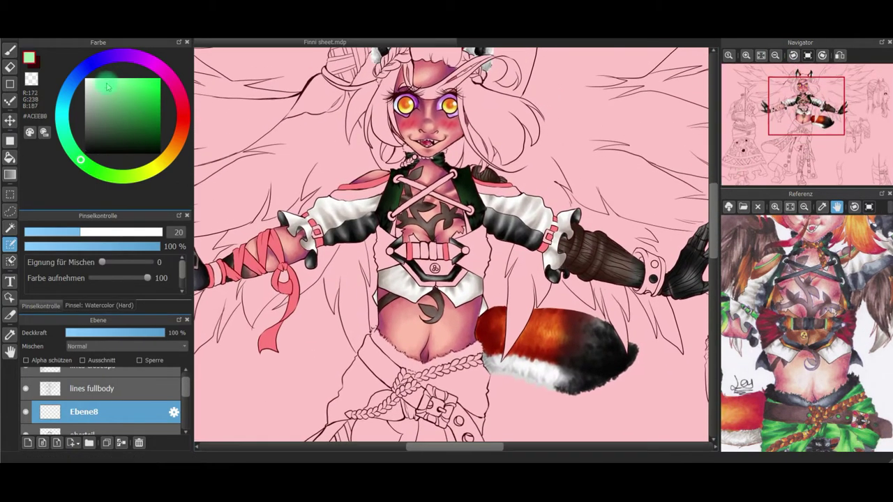
Fill the selected forearm bandages, shoulder bands, cuff straps and corset strips with bright green using the 71 px Watercolor (Hard) brush
left_click(108, 81)
left_click(10, 50)
left_click(89, 166)
left_click(137, 81)
left_click(136, 233)
left_click_drag(214, 275, 258, 252)
left_click(131, 94)
left_click_drag(218, 274, 246, 264)
left_click(123, 88)
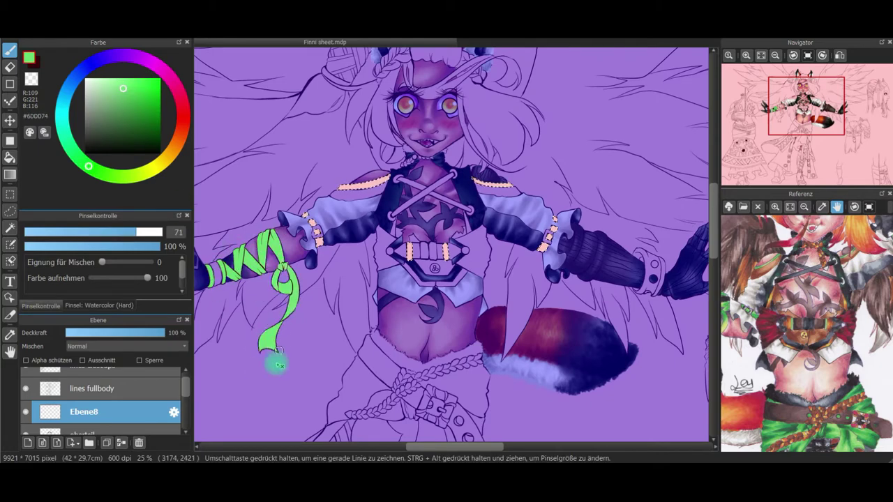
mouse_move(311, 216)
left_mouse_down()
mouse_move(562, 223)
mouse_move(381, 354)
left_mouse_up()
Lighten the green bandages and bands with yellow-green #D6F643 using the 36 px Soft Pastel brush at 30% opacity
left_click(135, 115)
left_click(144, 172)
left_click(140, 80)
left_click(99, 306)
left_click(100, 275)
left_click(43, 305)
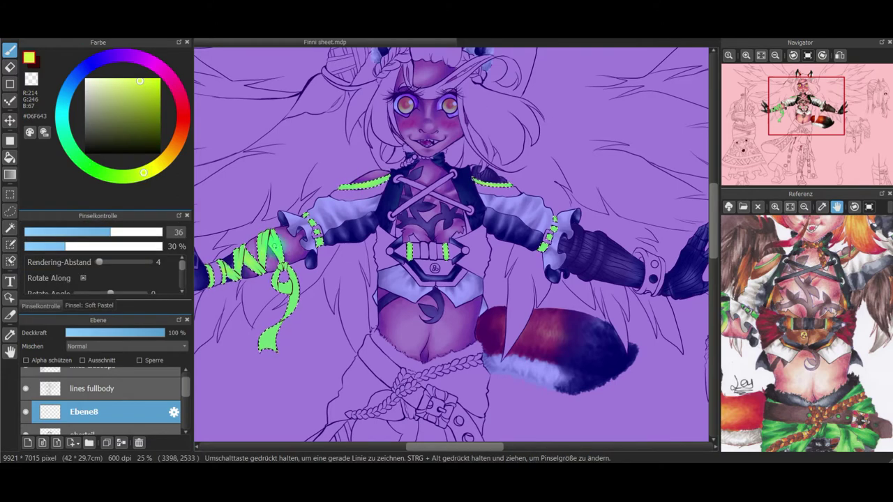
Shade the edges and folds of the green bandages and bands with progressively darker greens #2C8A41, #114B1E and #083812
left_click(80, 159)
left_click(136, 112)
left_click(107, 233)
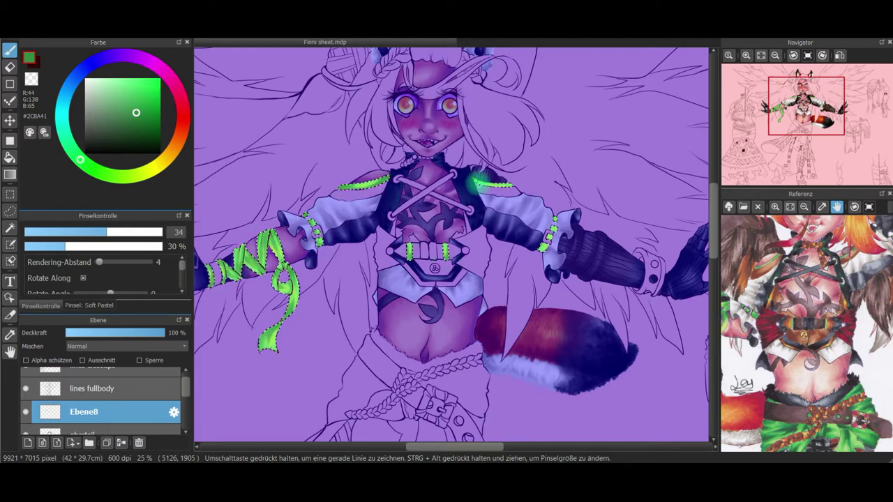
key("ctrl+d")
left_click(143, 131)
left_click(97, 232)
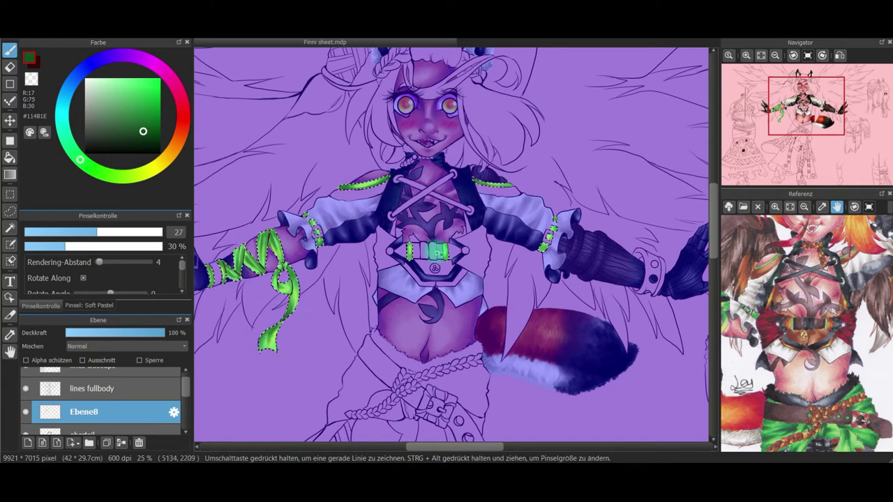
left_click(149, 137)
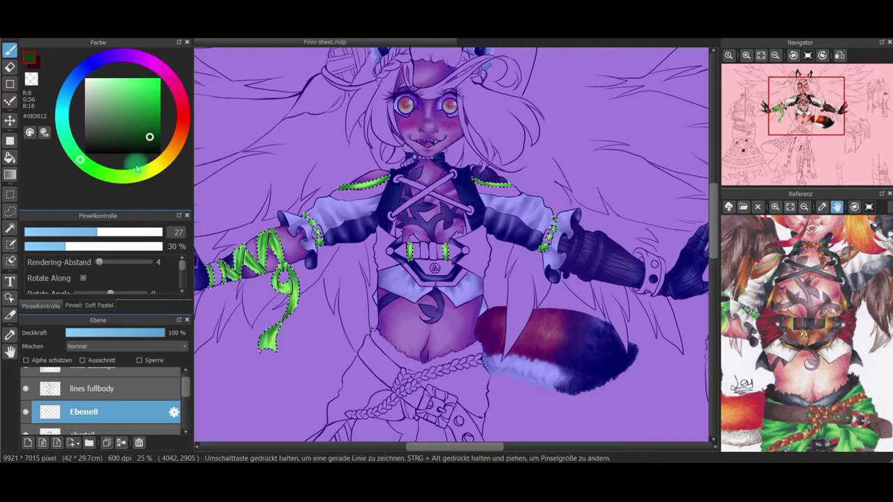
Blend and deepen the folds of the forearm bandages and ribbon in dark green with the 11 px Watercolor (Soft) brush
scroll(200, 263, "up", 2)
left_click(91, 306)
left_click(91, 262)
left_click(41, 306)
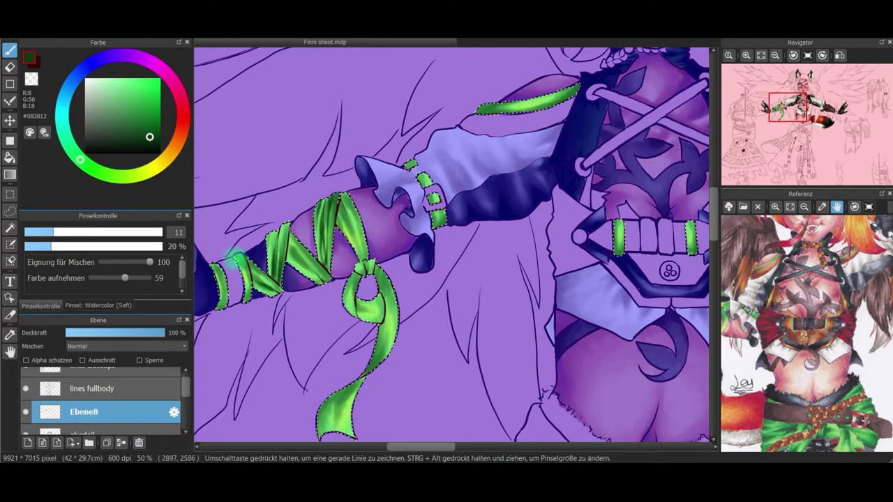
left_click_drag(218, 270, 222, 271)
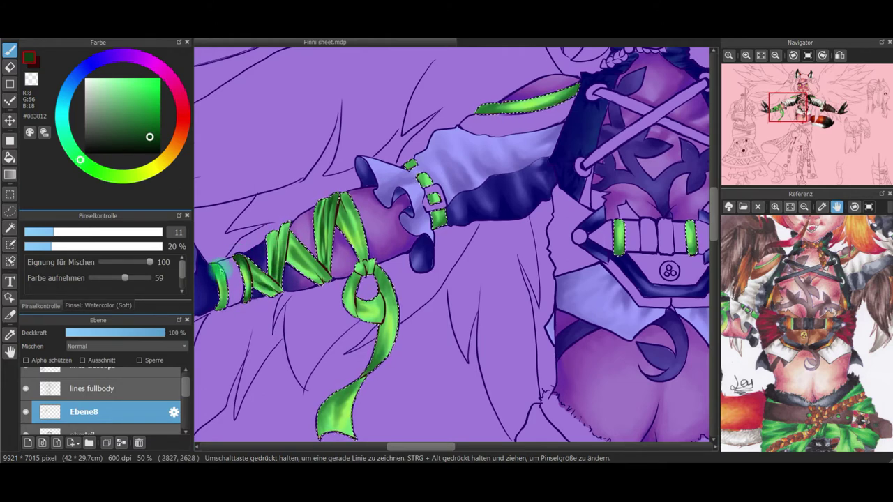
mouse_move(298, 263)
left_mouse_down()
mouse_move(319, 274)
mouse_move(295, 241)
left_mouse_up()
left_click_drag(341, 203, 363, 257)
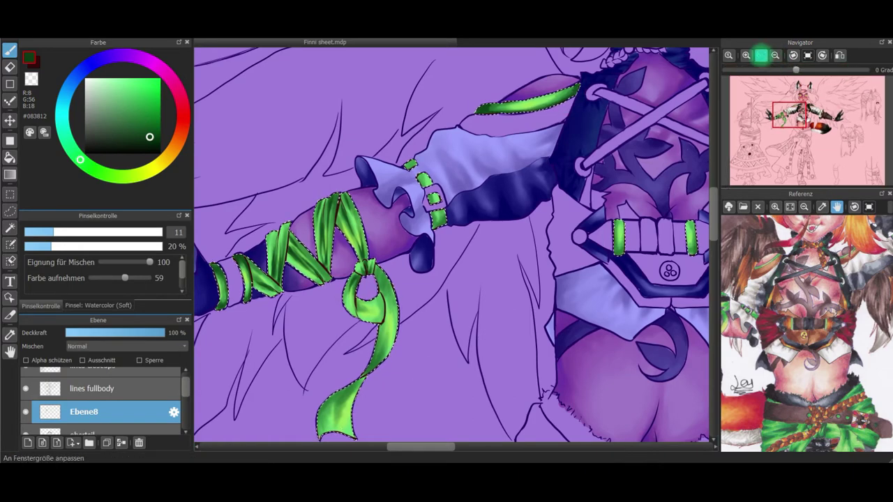
Work along the remaining wrist wraps up close, adding a deeper green to their folds and edges
left_click(761, 55)
key("ctrl+plus")
key("ctrl+plus")
key("ctrl+plus")
key("ctrl+plus")
key("ctrl+plus")
key("ctrl+plus")
left_click_drag(791, 117, 777, 110)
left_click(153, 147)
left_click_drag(405, 244, 417, 202)
left_click_drag(471, 234, 476, 185)
left_click_drag(525, 243, 503, 287)
left_click_drag(495, 187, 513, 199)
left_click_drag(537, 239, 551, 269)
Shade the opposite arm's shoulder band and cuff strap with dark green #083B13 using the 16 px Watercolor (Soft) brush
left_click(771, 117)
scroll(773, 117, "down", 3)
left_click_drag(773, 117, 816, 108)
left_click(149, 136)
scroll(806, 113, "up", 2)
left_click(70, 232)
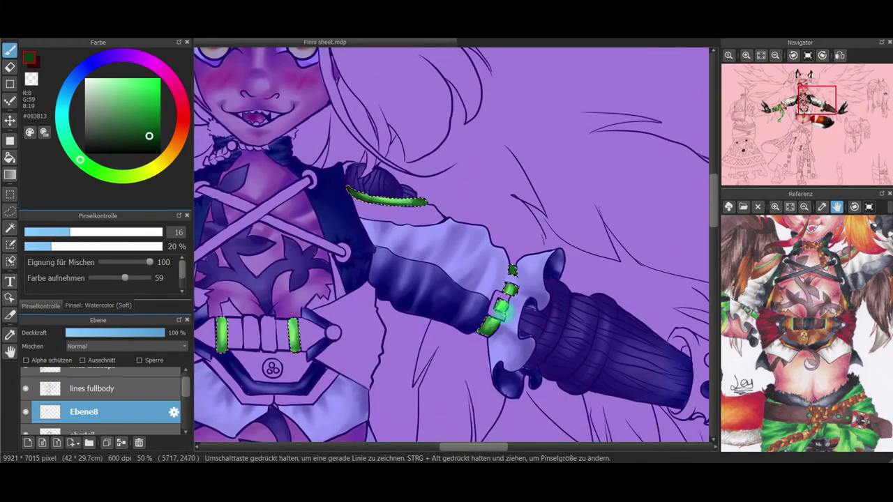
Clear the selection and merge the green trim layer down into oberteil
left_click(761, 55)
key("ctrl+d")
left_click(173, 412)
key("Escape")
scroll(140, 412, "down", 1)
left_click(121, 443)
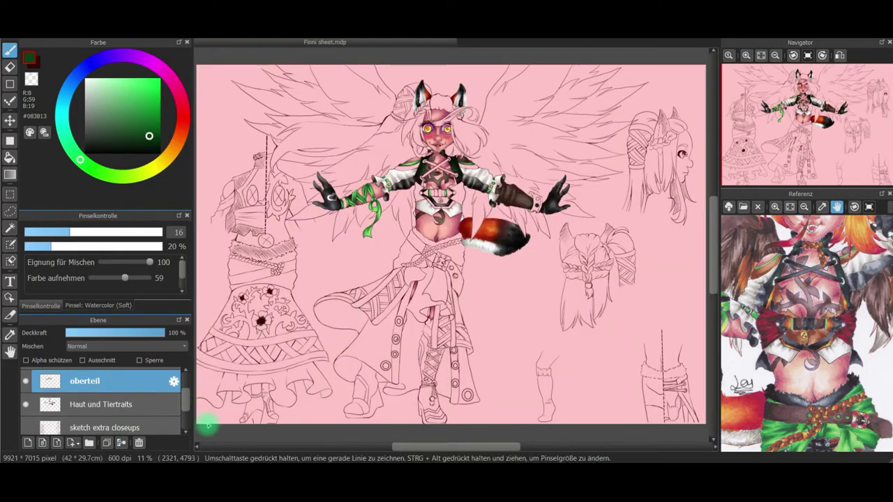
Add a layer above oberteil and select the panels below the green shoulder bands with the 43 px Watercolor (Hard) selection pen
left_click(28, 443)
scroll(799, 119, "up", 2)
left_click(799, 119)
left_click_drag(798, 119, 803, 112)
left_click(10, 245)
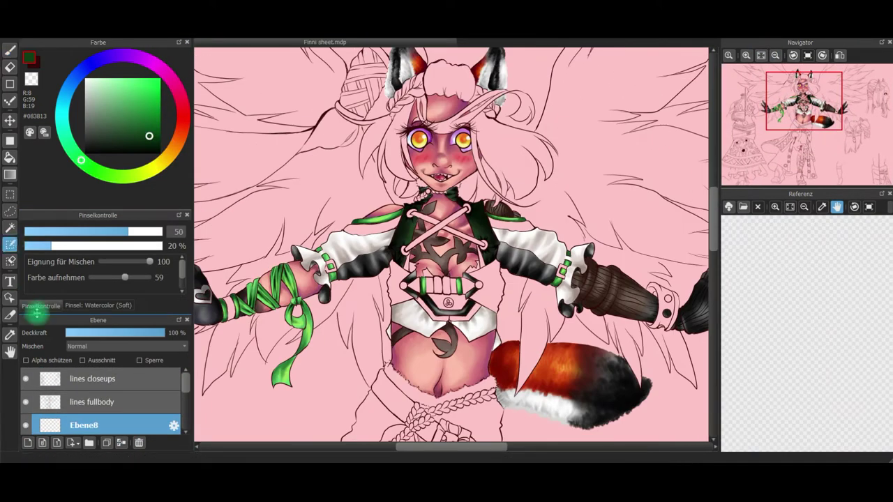
left_click(98, 306)
left_click(91, 249)
left_click(41, 306)
left_click(119, 232)
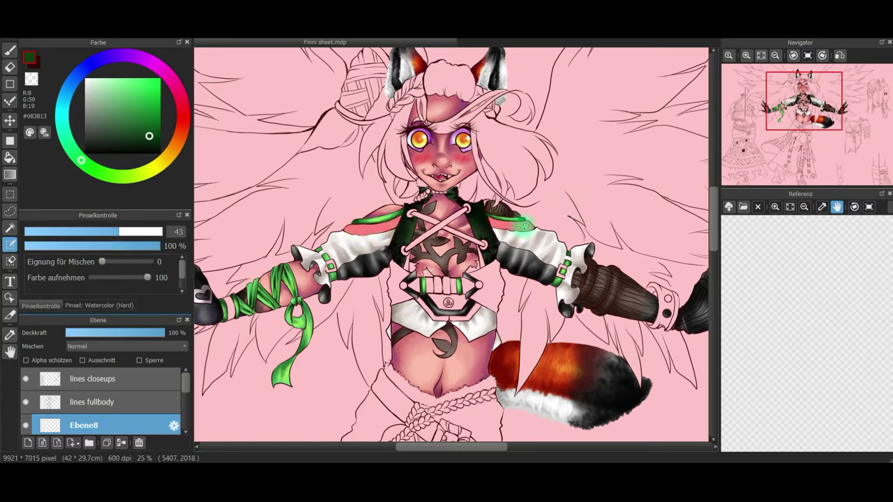
Reload the painted character artwork as the reference image and enlarge it around the upper body
left_click(743, 207)
left_click(40, 123)
left_click_drag(437, 80, 437, 127)
double_click(194, 172)
left_click(775, 208)
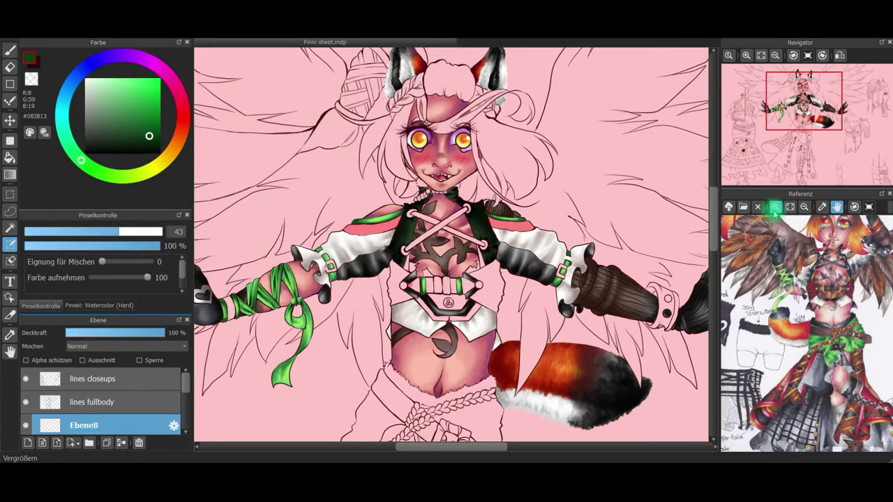
left_click(774, 208)
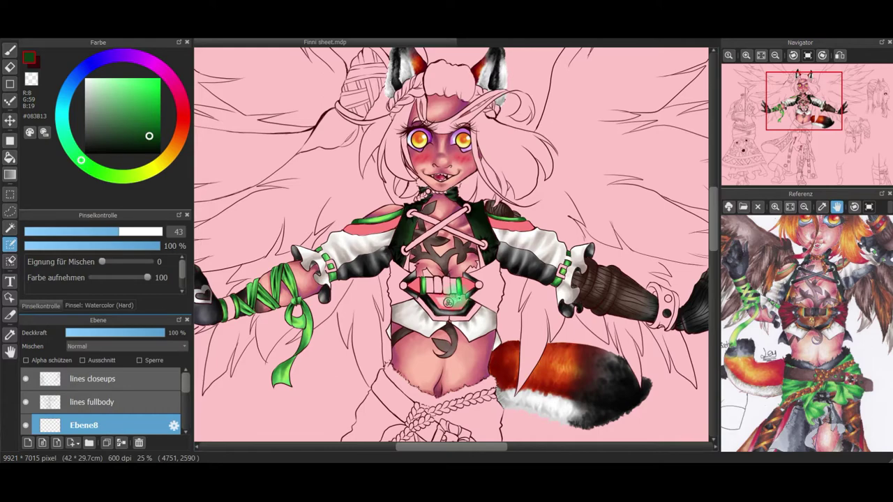
Select the corset's lower plate, pointed side pieces and torn fabric edges with the 21 px selection pen, correcting stray areas around them
scroll(438, 323, "up", 3)
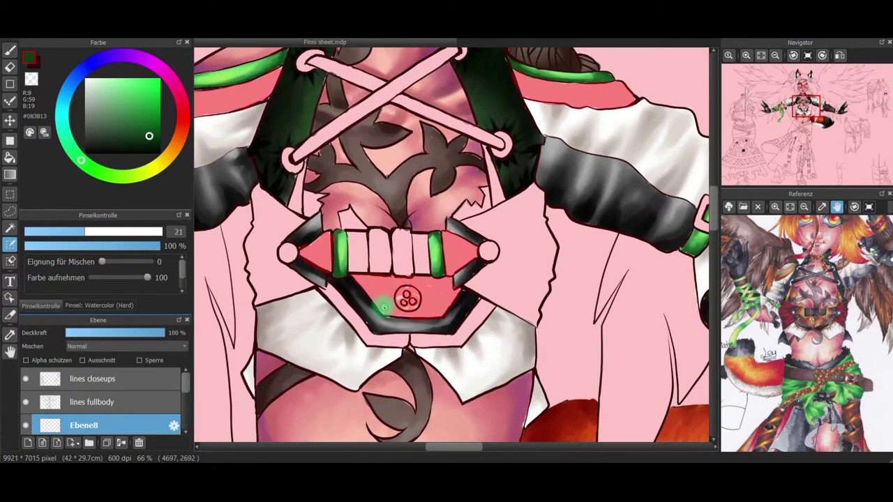
left_click(11, 262)
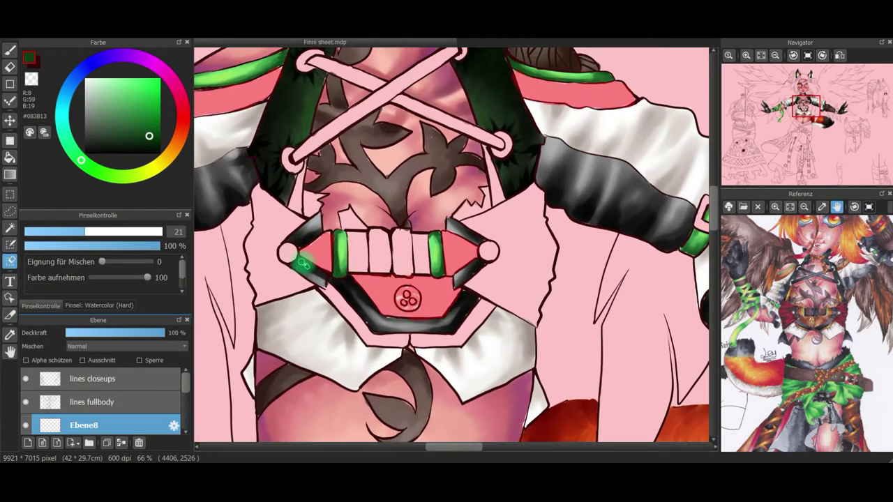
key("e")
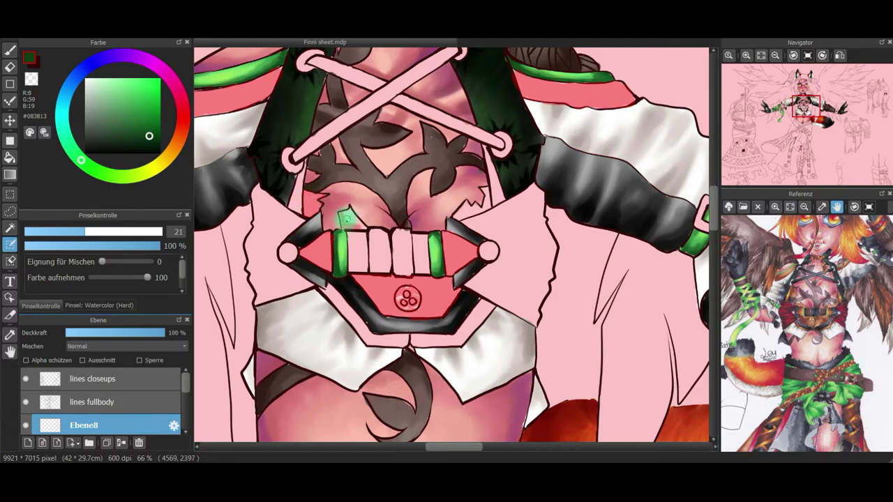
key("e")
scroll(818, 245, "down", 2)
key("e")
left_click(803, 102)
key("e")
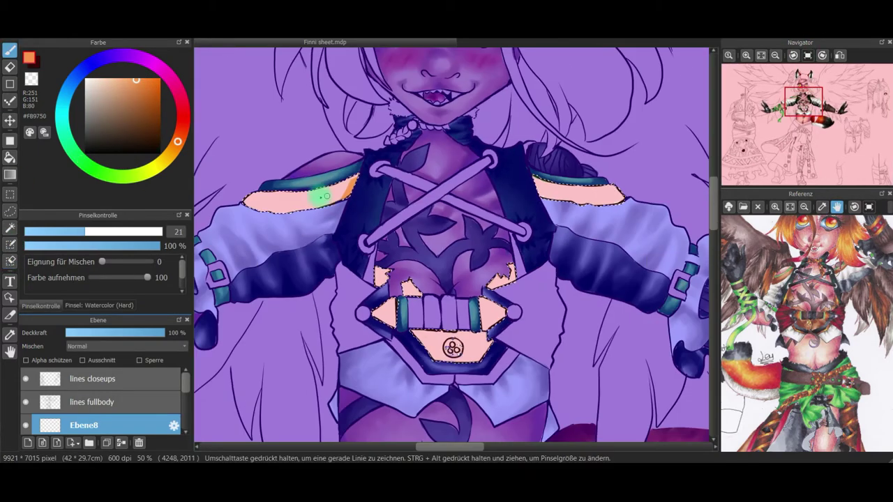
Fill the first shoulder panel and the selected corset pieces with orange #FB9750 using Watercolor (Hard)
left_click_drag(362, 176, 268, 196)
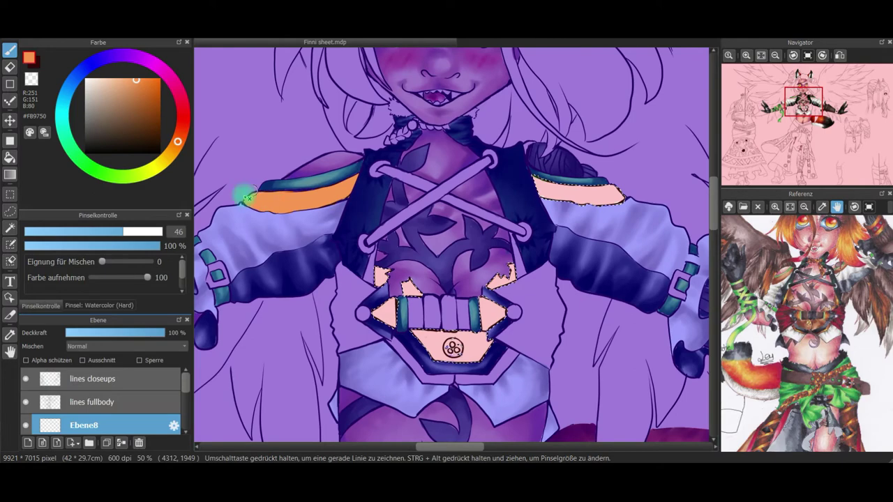
left_click_drag(381, 300, 418, 345)
left_click_drag(488, 268, 502, 335)
left_click_drag(461, 286, 489, 356)
Remove the round emblem's background around its three small circles from the selection with the 11.3 px selection eraser
left_click(10, 262)
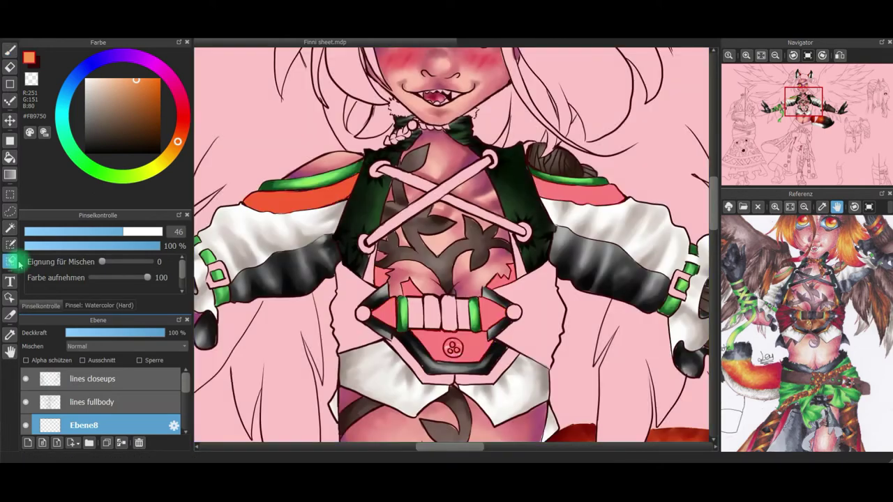
scroll(481, 359, "up", 3)
key("[")
key("[")
key("[")
key("[")
key("[")
key("[")
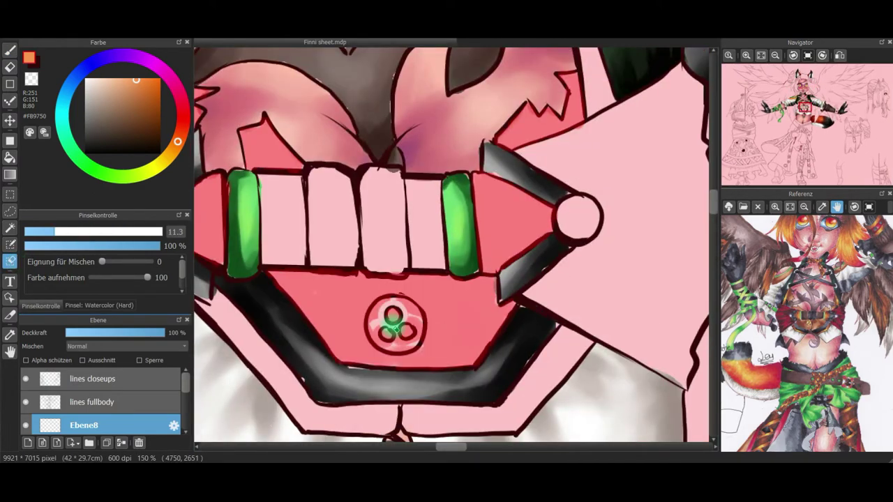
left_click_drag(396, 347, 391, 305)
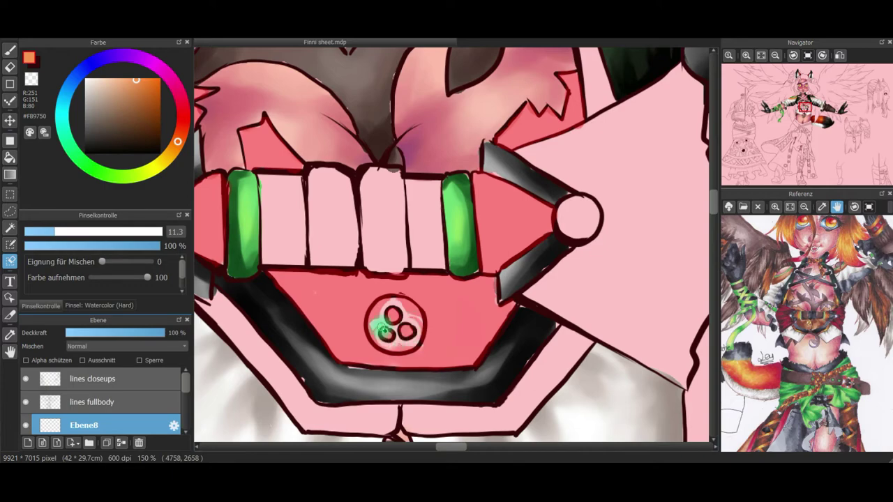
left_click_drag(385, 349, 392, 304)
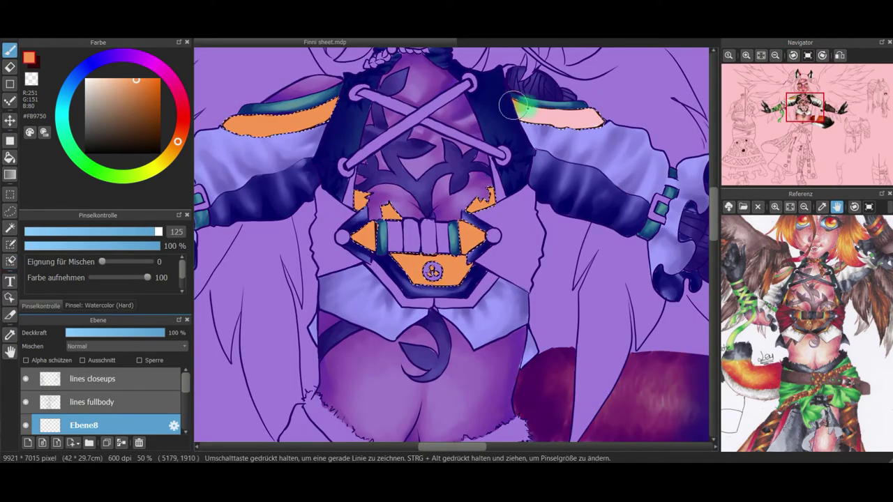
Fill the opposite shoulder panel with orange and tone the orange pieces with #EB652C using the 48 px Soft Pastel brush
left_click_drag(513, 106, 599, 121)
left_click(148, 99)
left_click(180, 134)
left_click(147, 85)
left_click(99, 305)
left_click(106, 270)
left_click(42, 305)
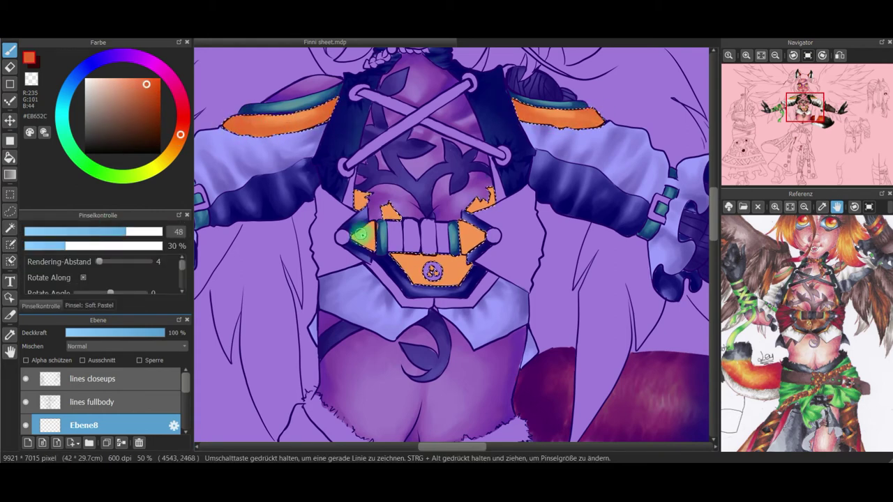
Deepen the edges of the orange shoulder panels and corset pieces with rust browns #A23C11, #792A09 and #671F00
left_click(153, 106)
mouse_move(225, 124)
left_mouse_down()
mouse_move(271, 133)
mouse_move(331, 118)
left_mouse_up()
mouse_move(518, 120)
left_mouse_down()
mouse_move(596, 113)
mouse_move(520, 122)
left_mouse_up()
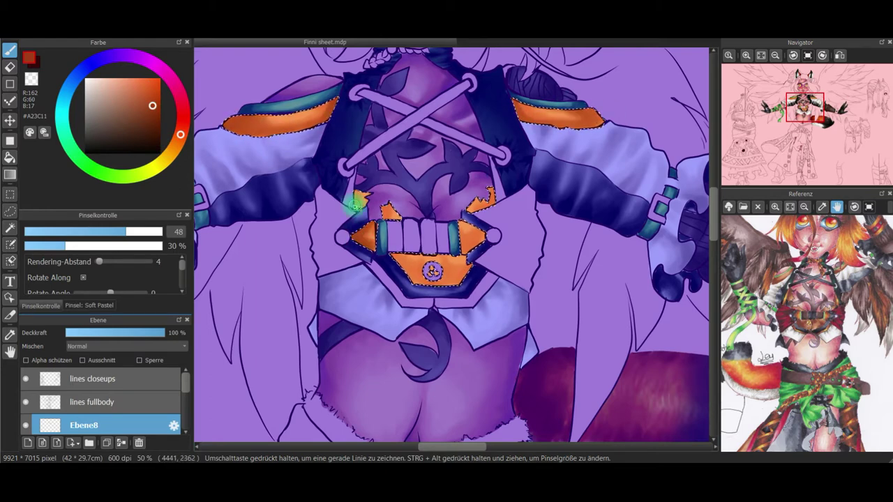
left_click(155, 118)
left_click_drag(228, 129, 328, 123)
left_click_drag(599, 122, 551, 126)
left_click_drag(335, 102, 244, 114)
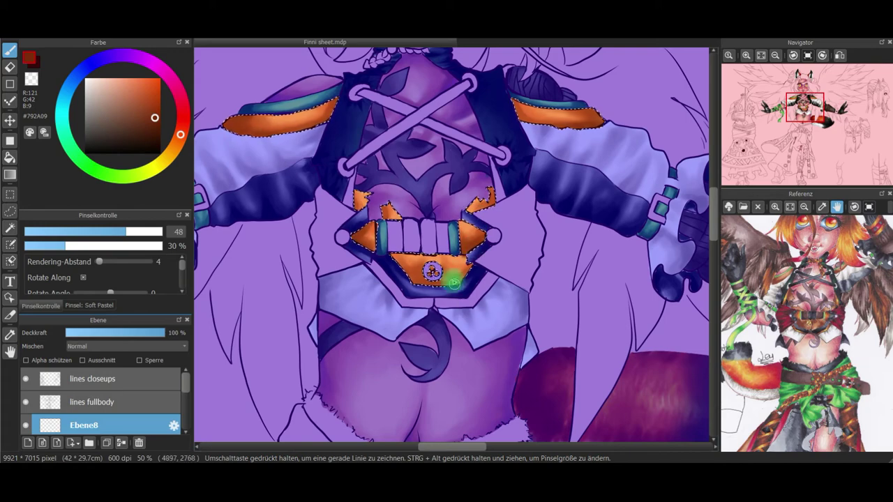
left_click(159, 124)
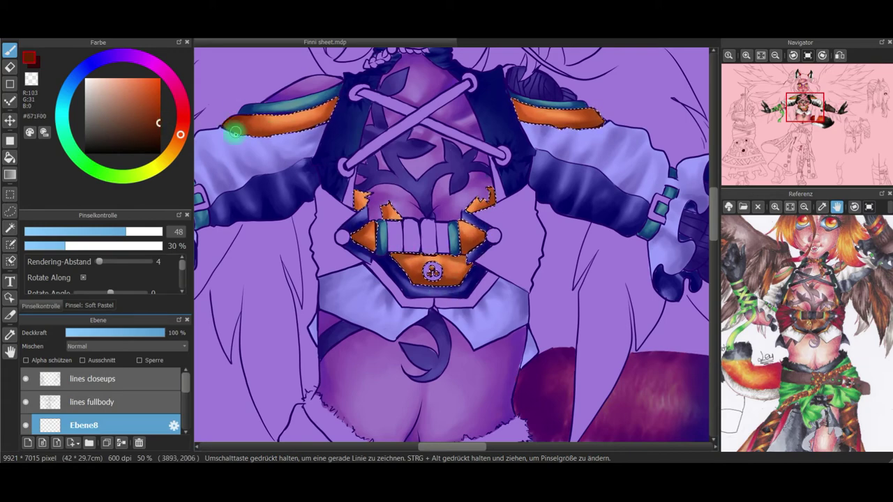
Paint fine folds on the orange corset pieces with #8C2E07 and #541A01 using the 10.1 px Watercolor (Soft) brush
right_click(300, 120)
left_click(89, 305)
left_click(92, 261)
left_click(43, 305)
key("ctrl+plus")
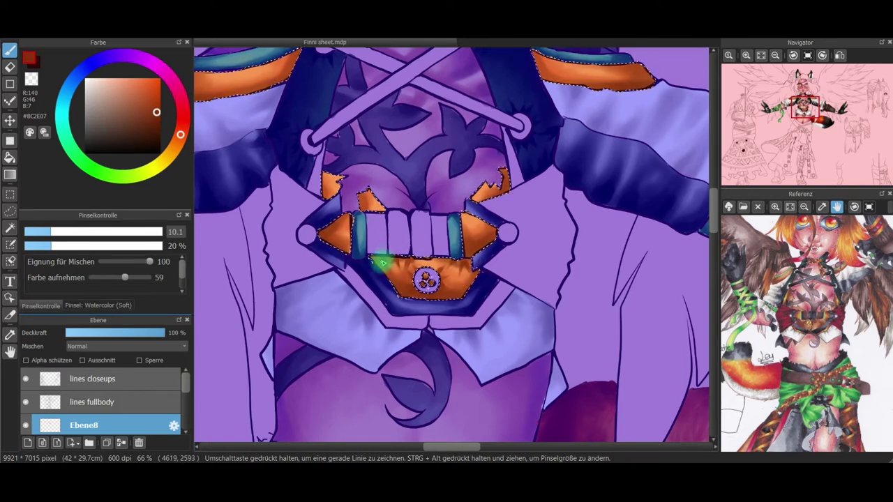
left_click_drag(370, 204, 378, 209)
left_click(159, 129)
mouse_move(388, 262)
left_mouse_down()
mouse_move(410, 263)
mouse_move(440, 294)
left_mouse_up()
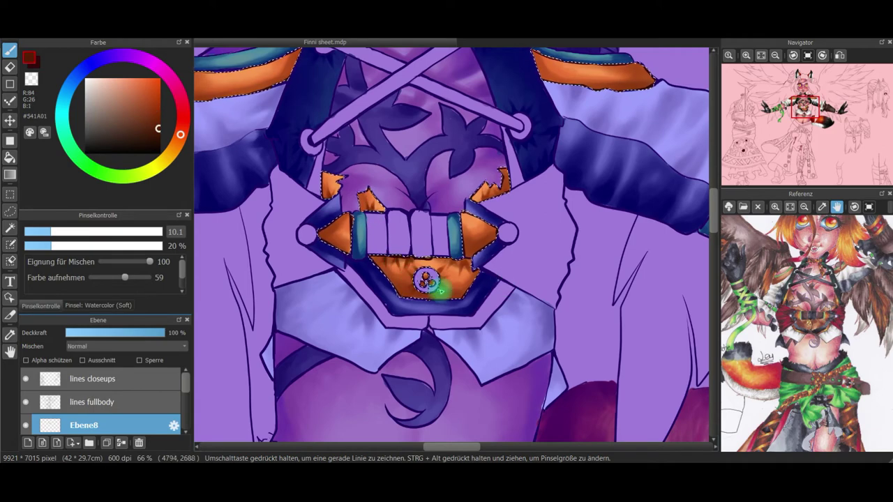
Clear the selection, merge the orange pieces into oberteil and ready the 10 px eraser for the chest area
left_click(762, 55)
left_click(165, 33)
left_click(205, 46)
scroll(142, 420, "down", 1)
scroll(489, 202, "up", 3)
scroll(504, 186, "up", 1)
left_click(10, 68)
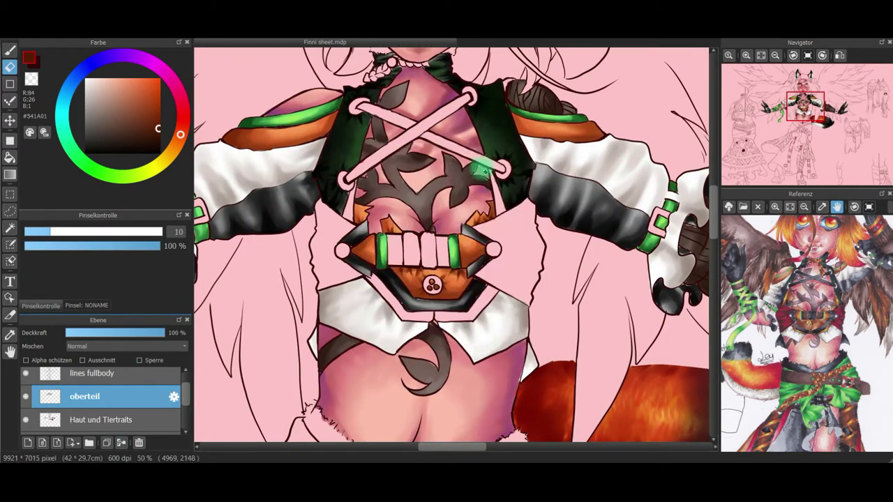
On a new layer, select the two strips beside the green corset bands and colour them dark brown, ending with #281308
left_click(9, 244)
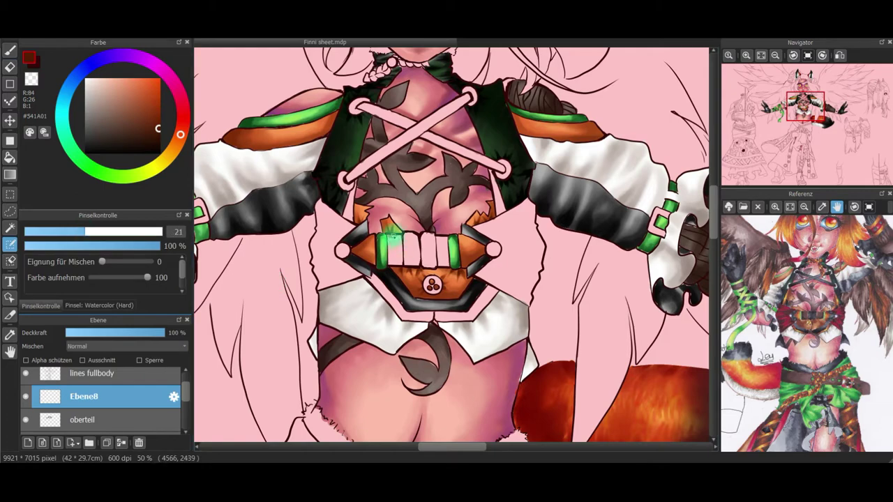
left_click_drag(391, 262, 441, 239)
left_click(774, 111)
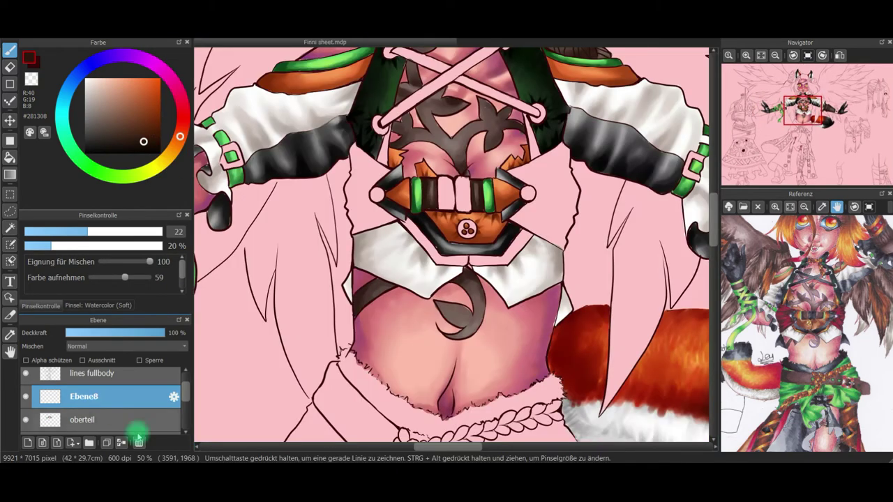
Select the two central strips on the corset front and trim the selection's edges at size 43
left_click(10, 244)
mouse_move(442, 180)
left_mouse_down()
mouse_move(446, 205)
mouse_move(461, 180)
mouse_move(466, 202)
left_mouse_up()
left_click(10, 261)
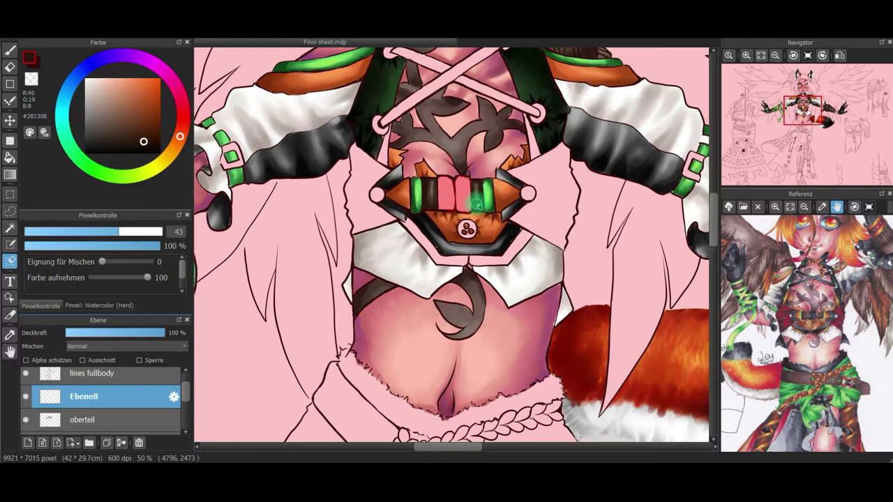
Select the crossed chest laces with the 22 px selection pen, mirroring the view to trace the opposite diagonal
left_click(11, 244)
left_click(86, 232)
left_click_drag(426, 50, 385, 190)
left_click_drag(345, 256, 409, 215)
key("h")
left_click_drag(458, 230, 547, 189)
left_click(10, 261)
left_click(11, 244)
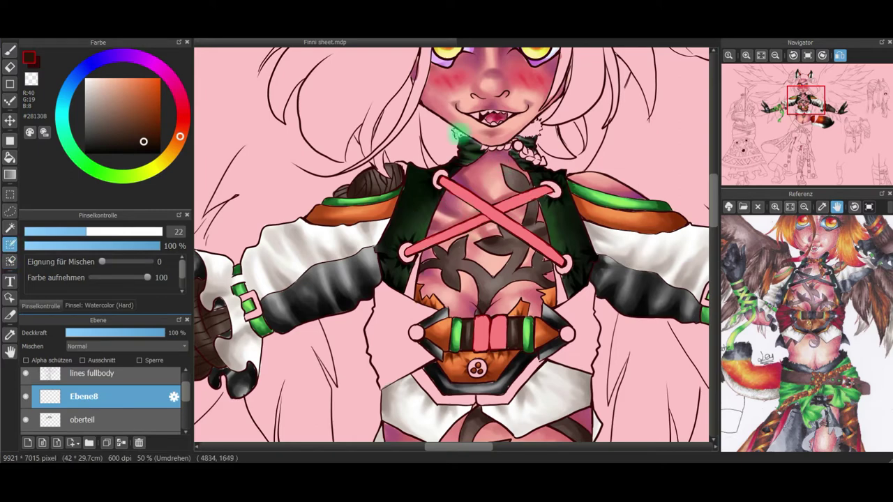
Restore the normal view and fill the collar trim, crossed laces and central corset strips with light grey
left_click(840, 55)
left_click(10, 50)
left_click(85, 103)
left_click(127, 232)
left_click_drag(367, 123, 377, 134)
mouse_move(352, 189)
left_mouse_down()
mouse_move(403, 219)
mouse_move(496, 251)
left_mouse_up()
left_click_drag(404, 322, 423, 345)
Shade the corset strips and crossed laces with a darker grey using Watercolor (Soft), mirroring the view for the second half
left_click(99, 306)
left_click(87, 262)
left_click(40, 305)
left_click(85, 123)
mouse_move(408, 356)
left_mouse_down()
mouse_move(423, 343)
mouse_move(399, 349)
left_mouse_up()
left_click_drag(343, 261, 433, 208)
left_click(840, 55)
left_click_drag(410, 252, 514, 203)
Shade the corset strips and crossed chest laces with dark grey #323232 using Watercolor (Soft) at size 35
left_click(85, 138)
mouse_move(479, 324)
left_mouse_down()
mouse_move(498, 347)
mouse_move(494, 319)
left_mouse_up()
left_click_drag(408, 253, 420, 247)
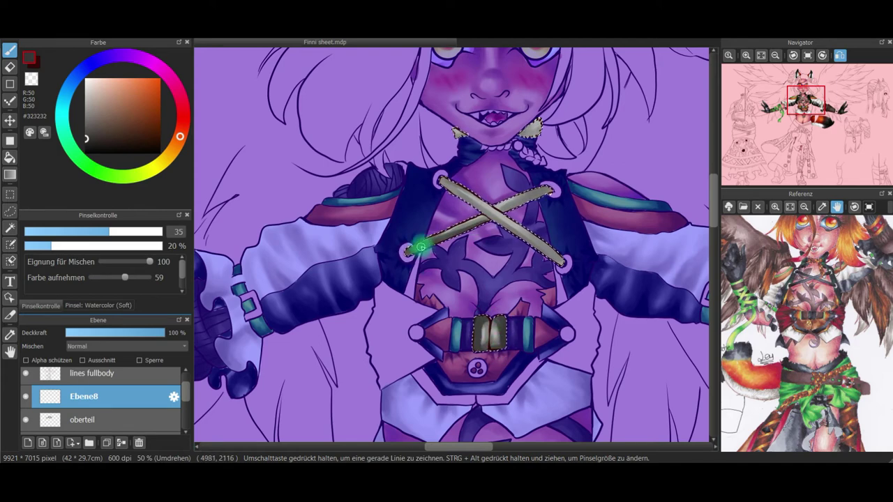
left_click_drag(552, 188, 544, 189)
mouse_move(443, 180)
left_mouse_down()
mouse_move(562, 265)
mouse_move(457, 183)
mouse_move(549, 256)
mouse_move(515, 212)
mouse_move(488, 220)
left_mouse_up()
Deepen the shadows on the corset strips and along the crossed laces with near-black #040404
left_click(87, 151)
left_click(92, 232)
mouse_move(477, 321)
left_mouse_down()
mouse_move(480, 351)
mouse_move(502, 346)
left_mouse_up()
mouse_move(409, 253)
left_mouse_down()
mouse_move(425, 244)
mouse_move(411, 252)
left_mouse_up()
mouse_move(539, 194)
left_mouse_down()
mouse_move(556, 191)
mouse_move(528, 199)
left_mouse_up()
left_click_drag(560, 261, 534, 242)
left_click_drag(444, 182, 462, 193)
key("Down")
left_click_drag(343, 261, 385, 233)
left_click_drag(357, 190, 382, 201)
Darken the corset strips and laces further with the Soft Pastel brush at size 48 and 30 % opacity
left_click(98, 306)
left_click(90, 259)
left_click(41, 306)
mouse_move(405, 321)
left_mouse_down()
mouse_move(400, 344)
mouse_move(425, 345)
left_mouse_up()
mouse_move(457, 185)
left_mouse_down()
mouse_move(368, 197)
mouse_move(446, 235)
left_mouse_up()
left_click_drag(419, 321, 422, 336)
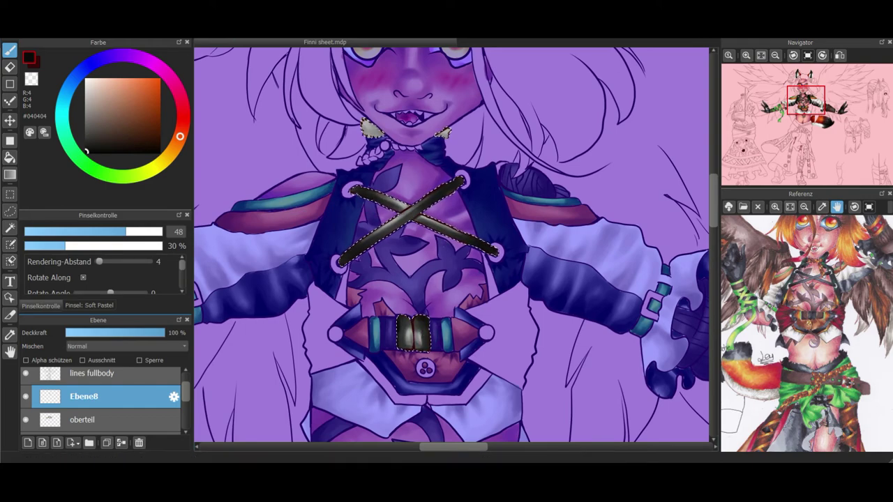
Clear the selection, merge the lace shading into the oberteil layer and add a new layer
key("ctrl+d")
left_click(122, 443)
left_click(28, 443)
left_click(10, 243)
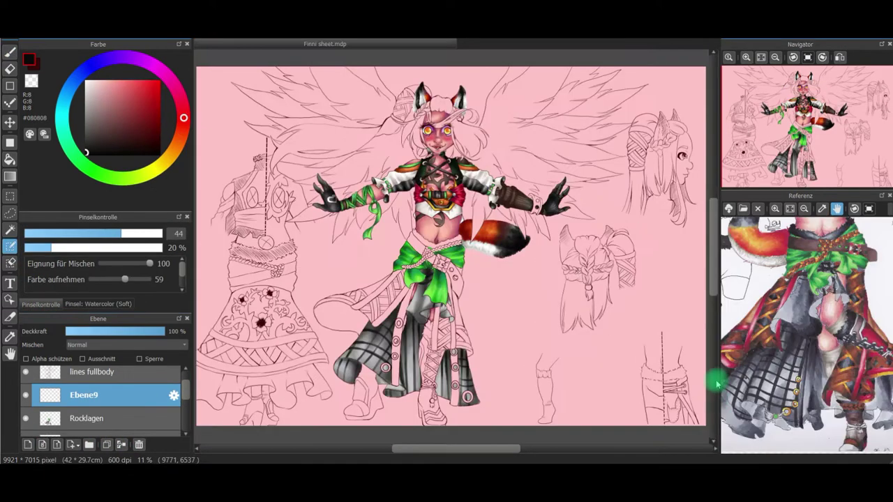
Select the skirt's eyelet strips with the selection pen, using size 16 for the edges and 27 for the interiors
left_click(746, 57)
left_click(746, 58)
left_click(745, 57)
left_click_drag(805, 138, 798, 159)
left_click_drag(802, 297, 811, 295)
left_click(800, 159)
left_click_drag(801, 159, 800, 163)
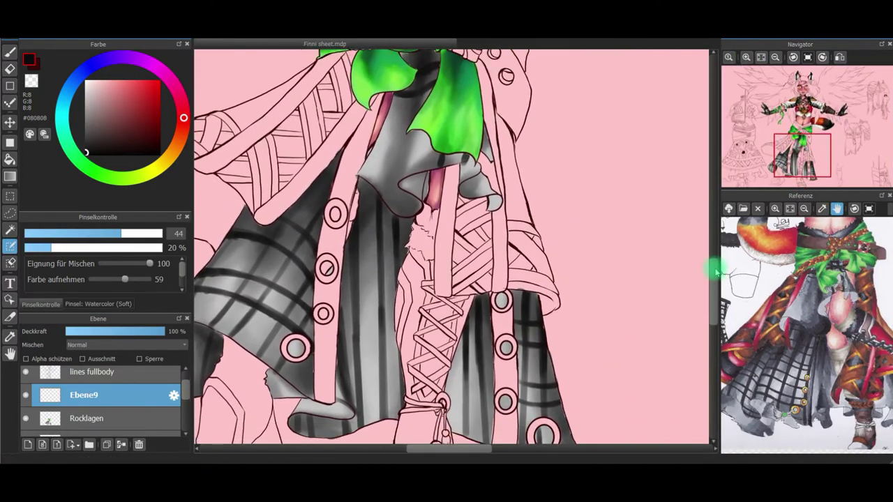
left_click(10, 247)
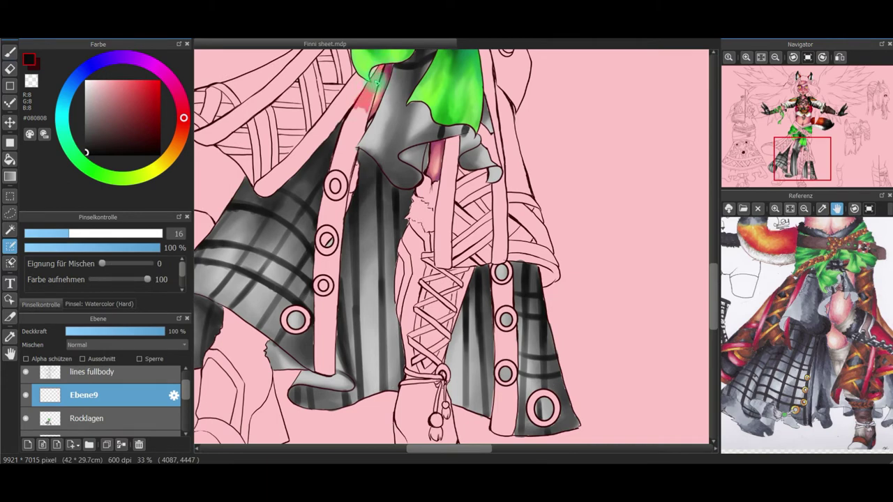
left_click_drag(354, 109, 341, 147)
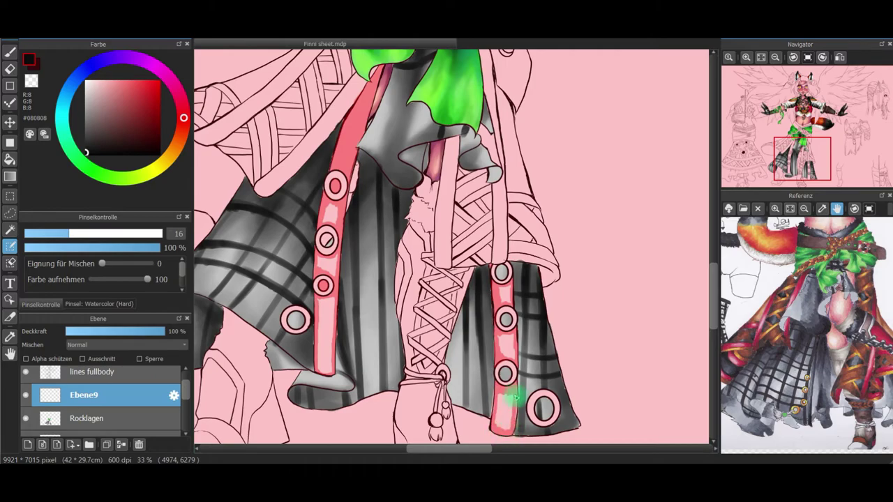
left_click(90, 237)
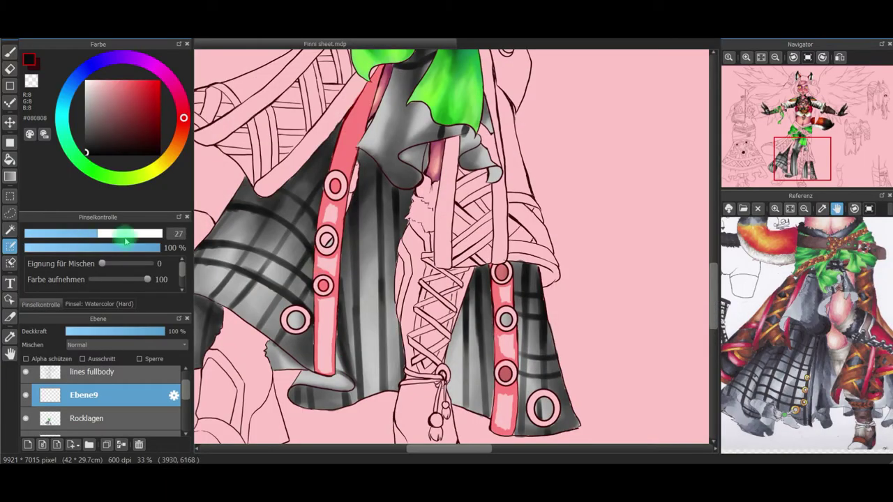
left_click_drag(333, 273, 323, 362)
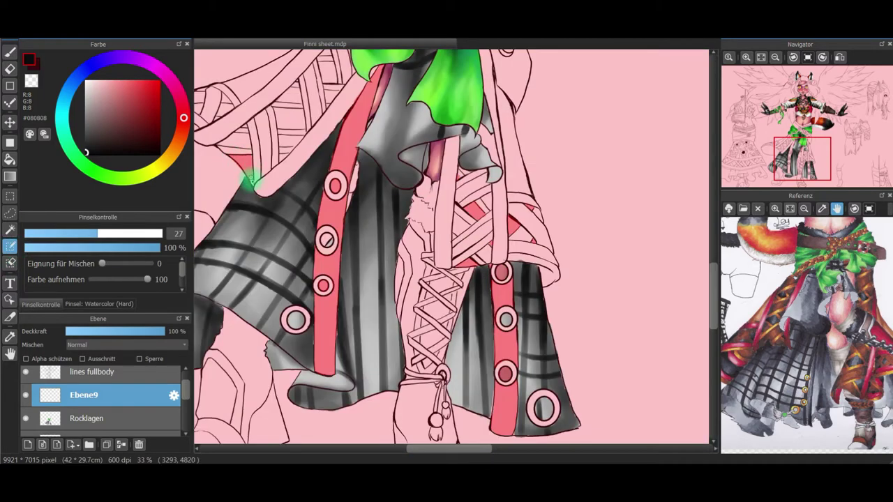
Select the gaps in the coat's lattice and the metal parts of the belt buckle with the 27 px selection pen
mouse_move(296, 122)
left_mouse_down()
mouse_move(283, 115)
mouse_move(275, 136)
left_mouse_up()
left_click(11, 262)
left_click_drag(318, 80, 351, 246)
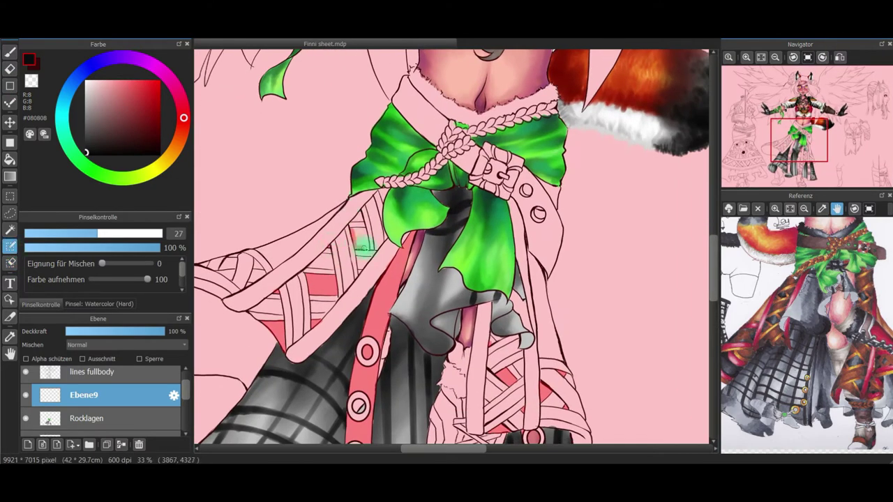
left_click(9, 262)
left_click(11, 247)
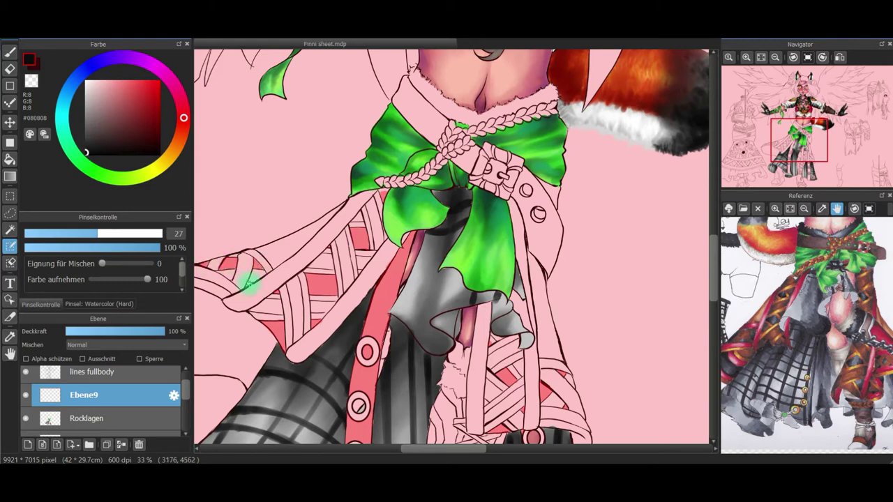
left_click_drag(847, 325, 834, 363)
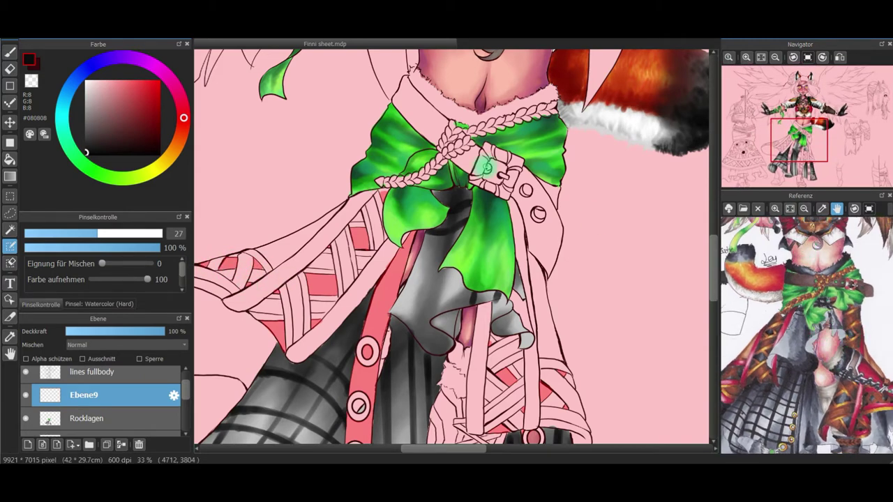
left_click_drag(514, 159, 486, 168)
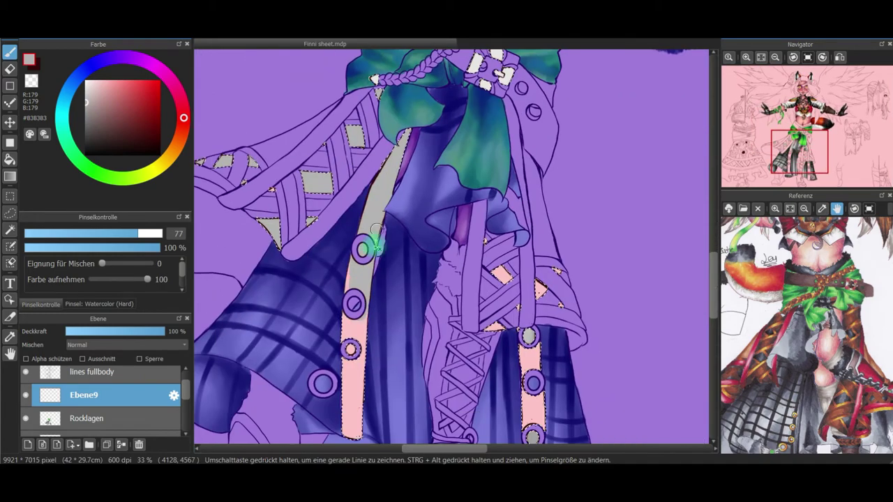
Fill the selected parts with light grey #B3B3B3 and shade the buckle and lattice gaps in #7F7F7F using Watercolor (Soft)
left_click_drag(800, 163, 802, 141)
left_click(99, 305)
left_click(100, 265)
left_click(86, 117)
left_click_drag(462, 220, 471, 226)
left_click_drag(479, 194, 491, 218)
left_click_drag(336, 272, 335, 272)
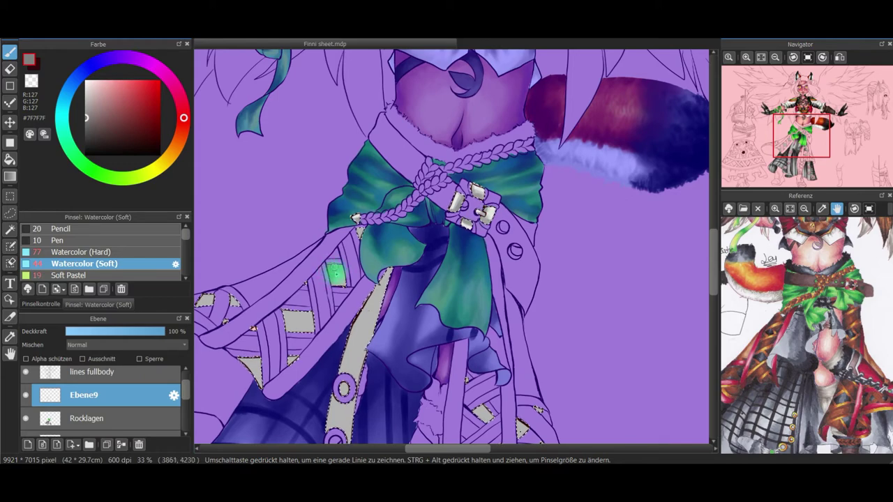
left_click_drag(310, 307, 293, 313)
left_click_drag(258, 372, 260, 381)
Continue the mid-grey #7F7F7F shading along the eyelet strips and the remaining selected parts with a larger brush
left_click_drag(801, 136, 785, 157)
left_click_drag(348, 110, 379, 114)
left_click(41, 305)
left_click(138, 234)
left_click_drag(482, 382, 483, 314)
mouse_move(519, 112)
left_mouse_down()
mouse_move(479, 249)
mouse_move(478, 359)
mouse_move(473, 286)
left_mouse_up()
mouse_move(515, 143)
left_mouse_down()
mouse_move(535, 85)
mouse_move(534, 96)
left_mouse_up()
left_click_drag(788, 159, 800, 167)
mouse_move(525, 245)
left_mouse_down()
mouse_move(532, 347)
mouse_move(530, 218)
left_mouse_up()
mouse_move(496, 149)
left_mouse_down()
mouse_move(494, 138)
mouse_move(533, 151)
left_mouse_up()
Shade the coat's lattice gaps with dark grey #383838 at brush size 43
left_click(85, 139)
left_click(120, 234)
left_click_drag(801, 165, 807, 133)
left_click_drag(337, 292, 329, 307)
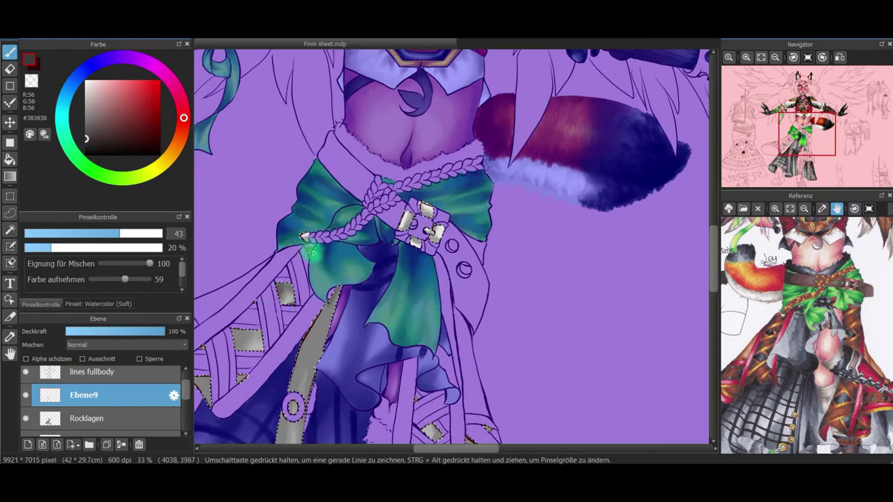
scroll(300, 293, "down", 3)
scroll(300, 293, "left", 4)
left_click_drag(343, 295, 337, 289)
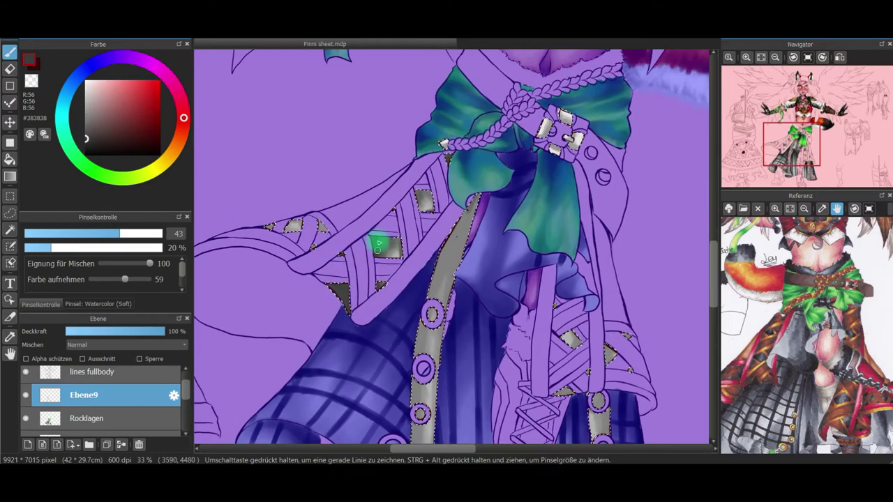
left_click_drag(285, 230, 325, 231)
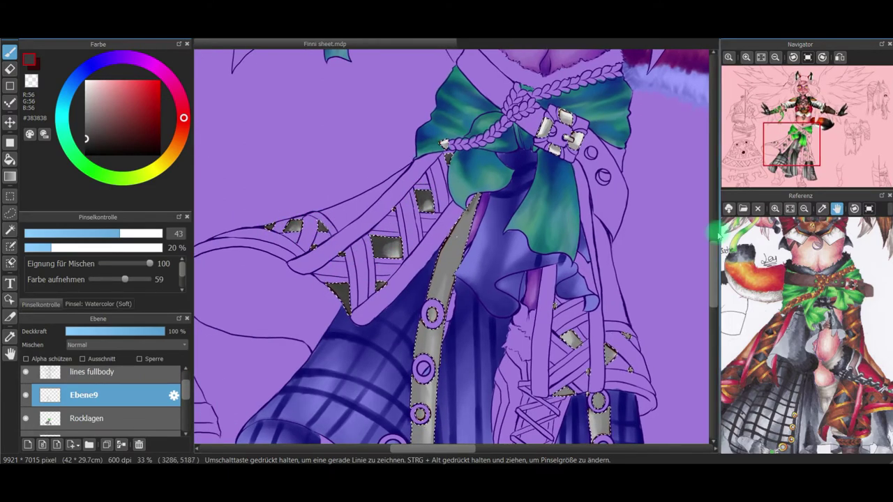
Shade the skirt's eyelet strips with dark grey #383838, increasing the brush size to 88
left_click_drag(812, 161, 812, 160)
mouse_move(430, 212)
left_mouse_down()
mouse_move(432, 222)
mouse_move(393, 196)
left_mouse_up()
mouse_move(420, 278)
left_mouse_down()
mouse_move(433, 298)
mouse_move(427, 261)
left_mouse_up()
left_click_drag(426, 322, 427, 348)
mouse_move(427, 420)
left_mouse_down()
mouse_move(438, 388)
mouse_move(436, 422)
mouse_move(433, 395)
mouse_move(424, 422)
mouse_move(429, 354)
left_mouse_up()
mouse_move(421, 388)
left_mouse_down()
mouse_move(417, 272)
mouse_move(425, 325)
mouse_move(441, 344)
mouse_move(436, 402)
mouse_move(424, 305)
left_mouse_up()
left_click_drag(299, 136, 462, 173)
key("]")
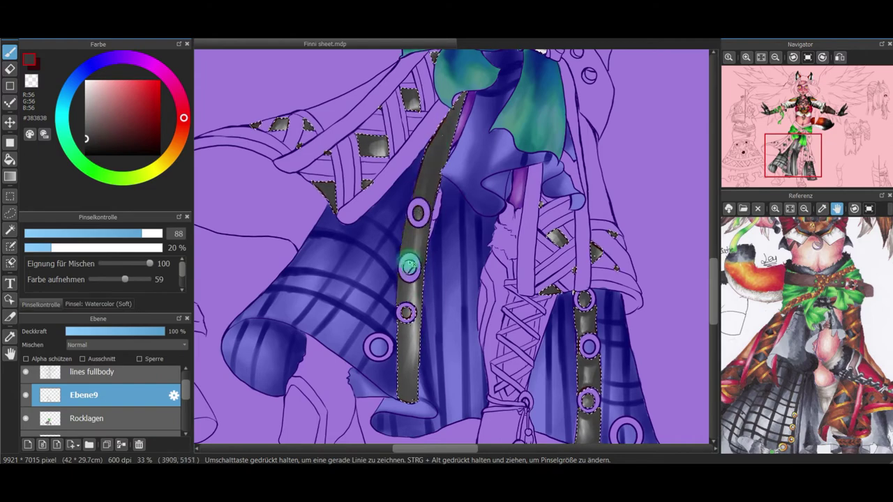
Deepen the eyelet strips and lattice gaps with black #000000 at brush size 88, keeping soft highlights
left_click(86, 153)
mouse_move(406, 312)
left_mouse_down()
mouse_move(392, 223)
mouse_move(416, 213)
mouse_move(410, 333)
mouse_move(405, 284)
left_mouse_up()
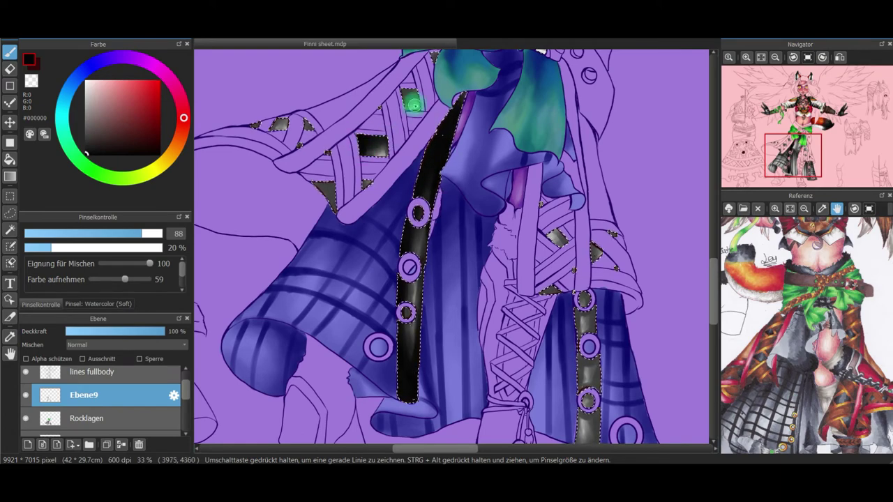
left_click_drag(413, 92, 417, 108)
left_click_drag(368, 183, 328, 192)
left_click_drag(285, 120, 256, 123)
left_click_drag(559, 233, 564, 242)
left_click_drag(567, 289, 551, 291)
left_click_drag(592, 250, 595, 258)
left_click_drag(584, 300, 591, 395)
left_click_drag(643, 387, 592, 243)
mouse_move(530, 306)
left_mouse_down()
mouse_move(544, 302)
mouse_move(530, 168)
mouse_move(543, 309)
mouse_move(547, 253)
mouse_move(591, 432)
left_mouse_up()
Clear the selection, merge the painted strips into the Rocklagen layer and add a new layer above it
left_click(162, 32)
left_click(192, 60)
left_click(761, 57)
double_click(93, 401)
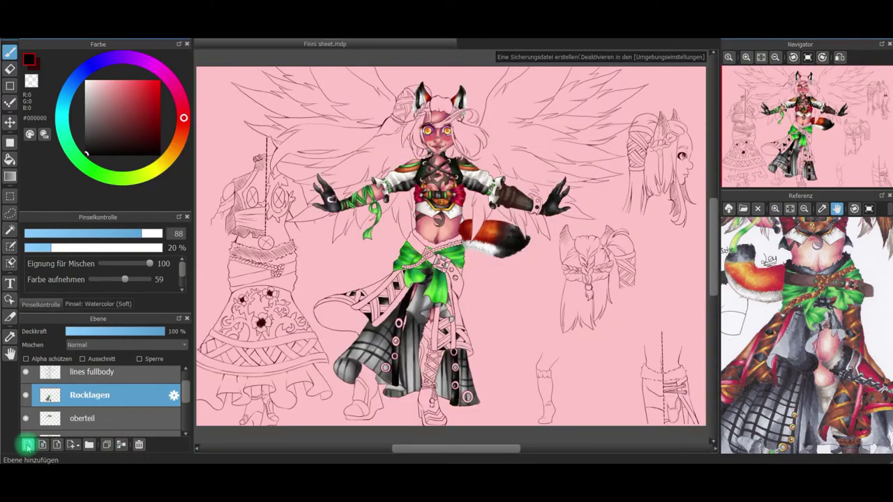
scroll(454, 245, "up", 4)
scroll(454, 244, "down", 4)
Select the two long diagonal trims on the flared coat panel with the Watercolor (Hard) selection pen at size 44
left_click(10, 246)
left_click(117, 305)
left_click(98, 251)
left_click(42, 304)
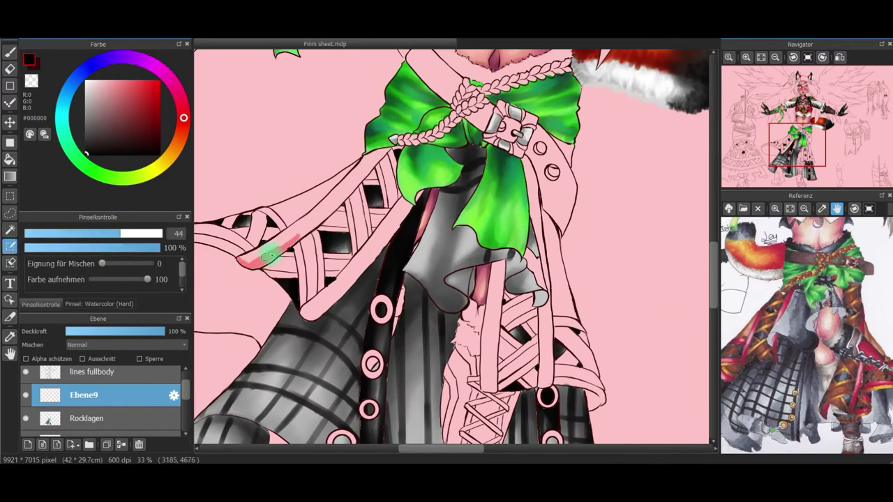
mouse_move(305, 312)
left_mouse_down()
mouse_move(339, 293)
mouse_move(375, 243)
mouse_move(345, 292)
mouse_move(394, 207)
left_mouse_up()
left_click(10, 263)
left_click(10, 247)
Select the curved trims at the coat's flared end and clean up where they overlap the lattice bands
left_click_drag(797, 146, 781, 151)
left_click_drag(761, 330, 782, 325)
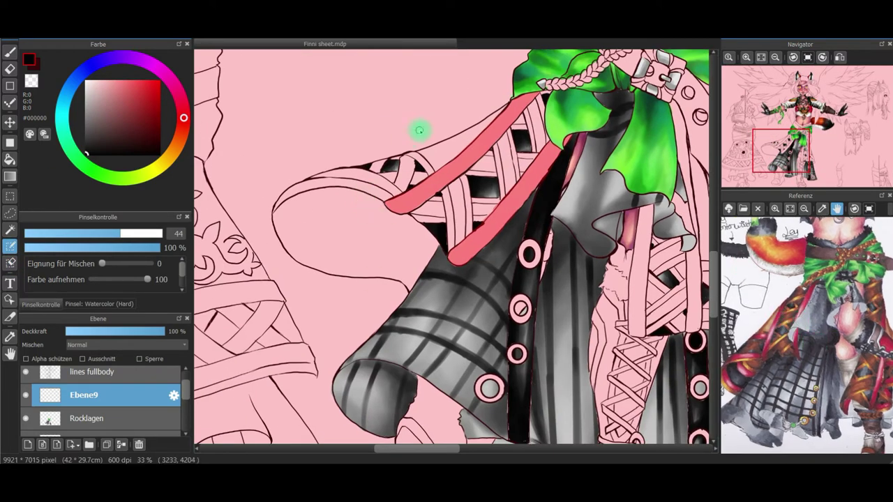
left_click(11, 246)
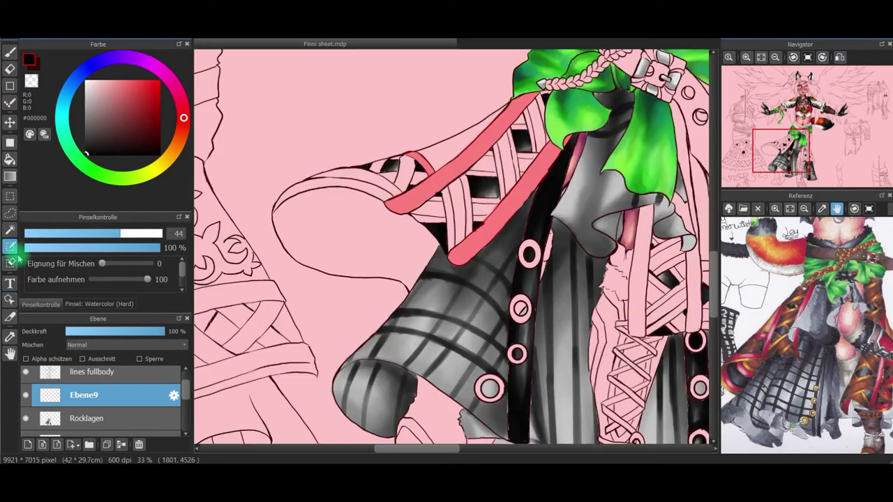
left_click(10, 263)
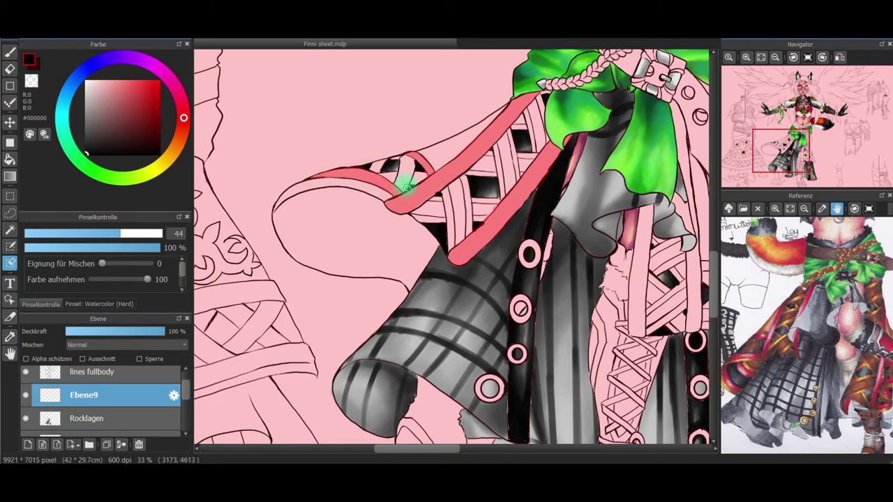
left_click_drag(405, 175, 392, 184)
left_click(10, 247)
Select the vertical trims and the upper cross band on the other coat panel, trimming the selection's edges
left_click_drag(805, 160, 802, 152)
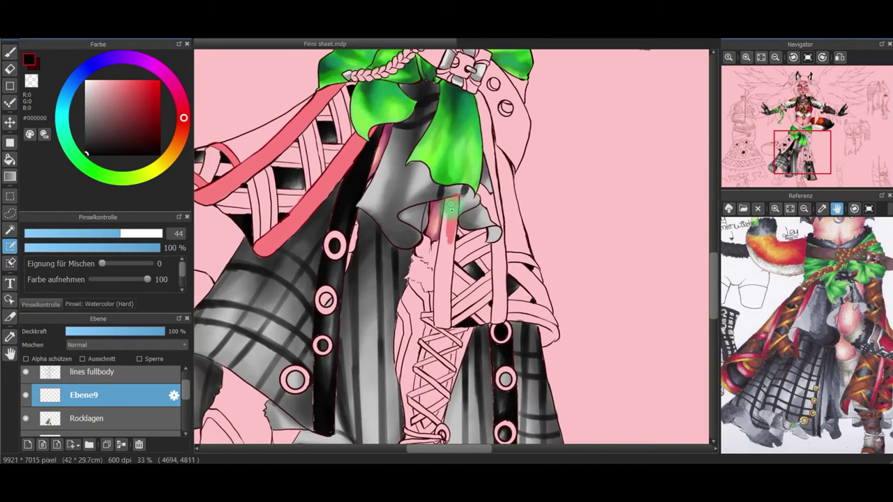
mouse_move(450, 206)
left_mouse_down()
mouse_move(442, 247)
mouse_move(447, 298)
left_mouse_up()
left_click(10, 247)
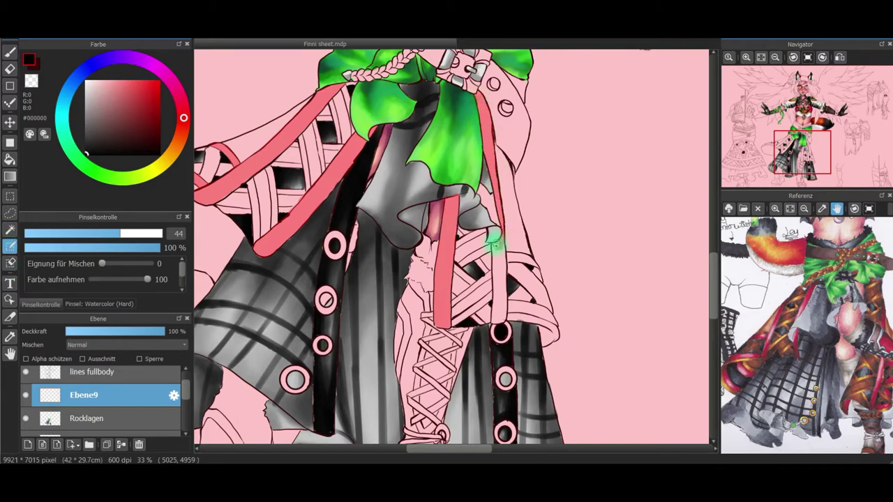
left_click(10, 263)
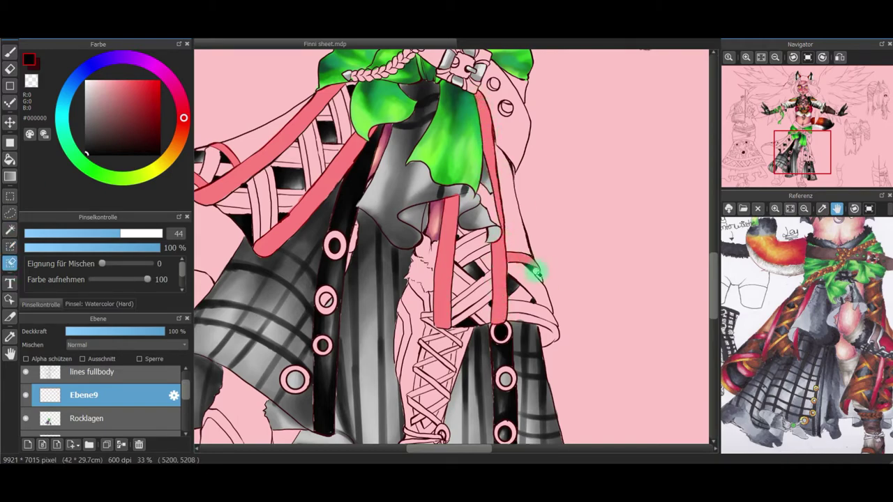
left_click_drag(536, 271, 540, 266)
left_click(10, 247)
Mirror the view and select the coat's hem trim, the laced boot front and the ankle area of the boot
left_click(840, 58)
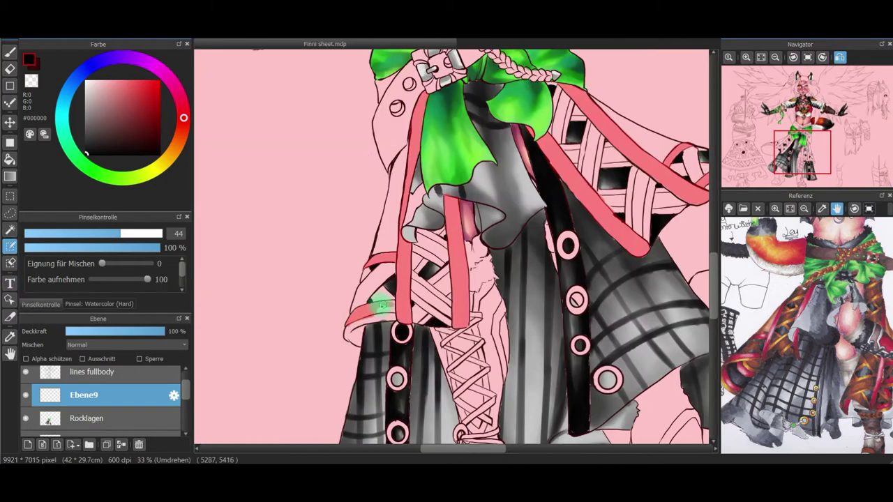
left_click_drag(484, 331, 448, 191)
left_click_drag(466, 226, 467, 180)
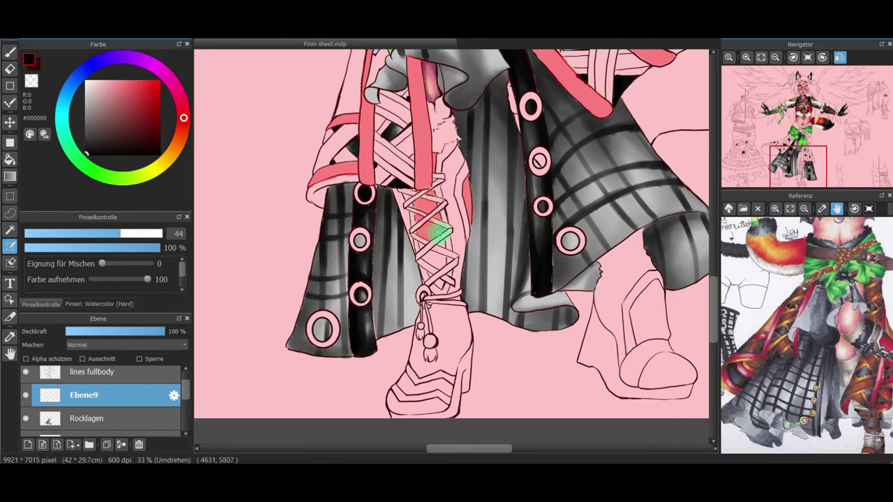
left_click_drag(754, 170, 790, 170)
left_click_drag(358, 316, 384, 316)
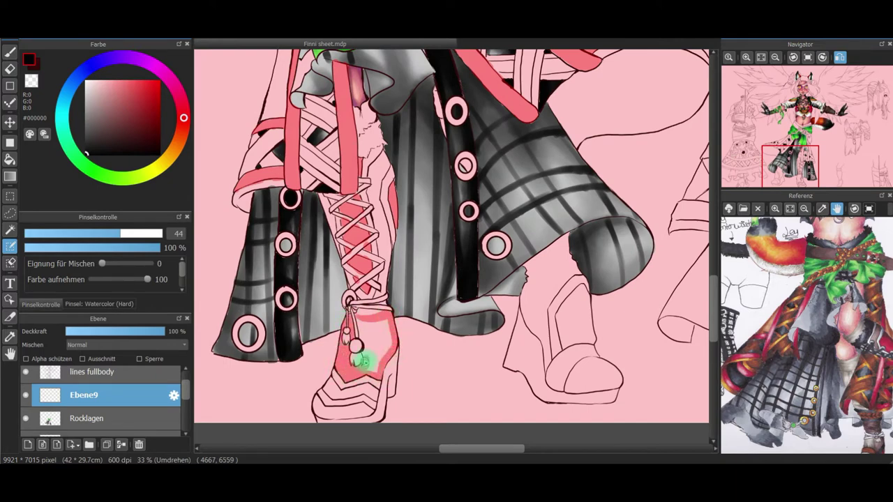
Select the strap sections around the belt buckle with the selection pen at size 27
left_click_drag(817, 342, 751, 353)
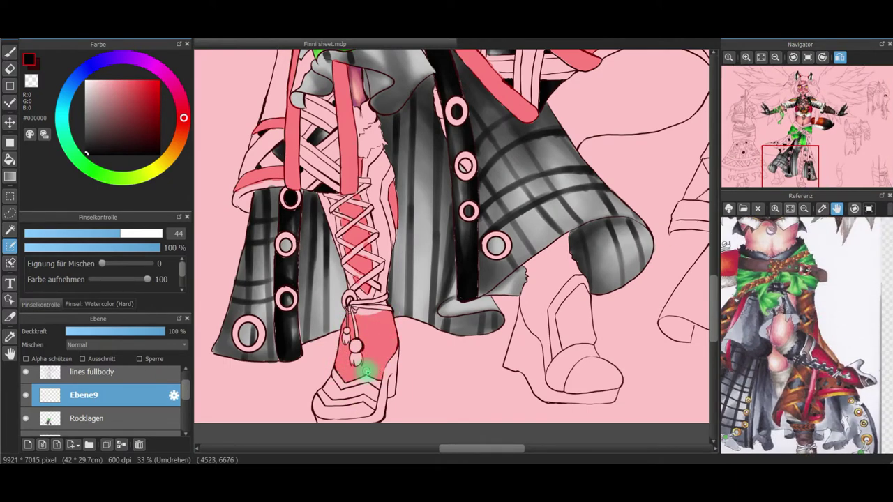
scroll(465, 169, "up", 10)
left_click(99, 236)
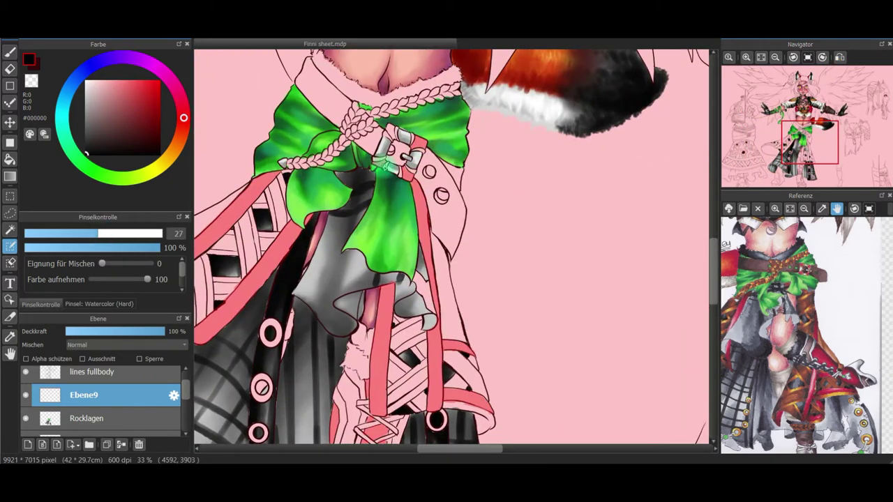
Try filling the coat trims with red #FC7373 at brush size 27 and undo the strokes
left_click(10, 51)
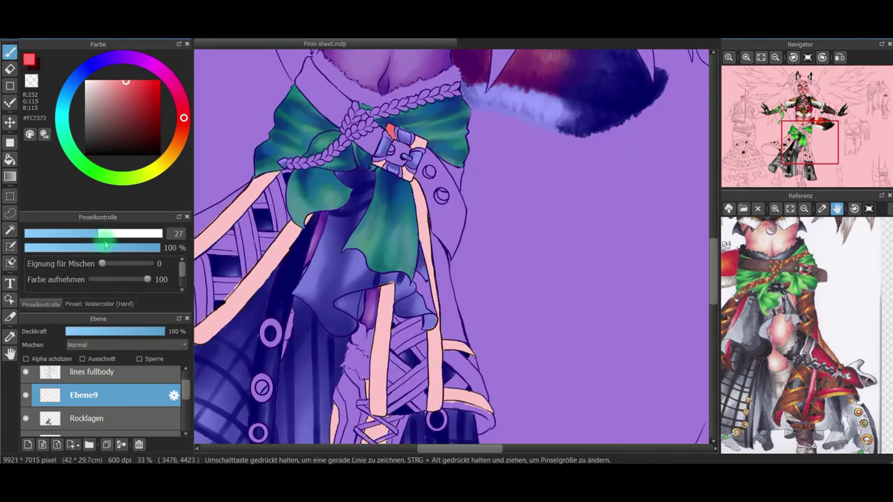
mouse_move(404, 187)
left_mouse_down()
mouse_move(412, 140)
mouse_move(434, 363)
left_mouse_up()
left_click_drag(385, 300, 377, 415)
key("ctrl+z")
key("ctrl+z")
left_click(10, 263)
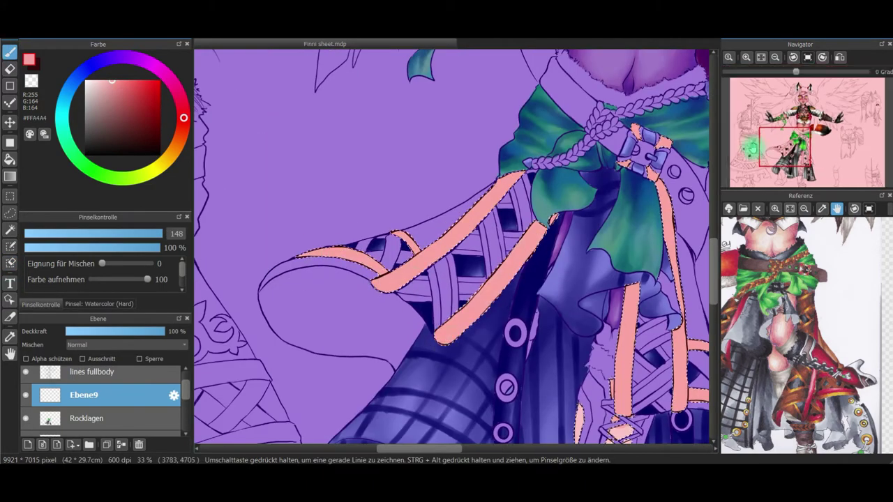
Try covering the selected coat trims with light red #FFA4A4 at brush size 148 and undo the last strokes
left_click_drag(754, 147, 761, 161)
left_click_drag(514, 280, 514, 314)
left_click_drag(553, 291, 548, 381)
left_click_drag(791, 154, 778, 165)
left_click_drag(684, 328, 698, 357)
mouse_move(770, 141)
left_mouse_down()
mouse_move(787, 137)
mouse_move(795, 122)
left_mouse_up()
key("ctrl+z")
key("ctrl+z")
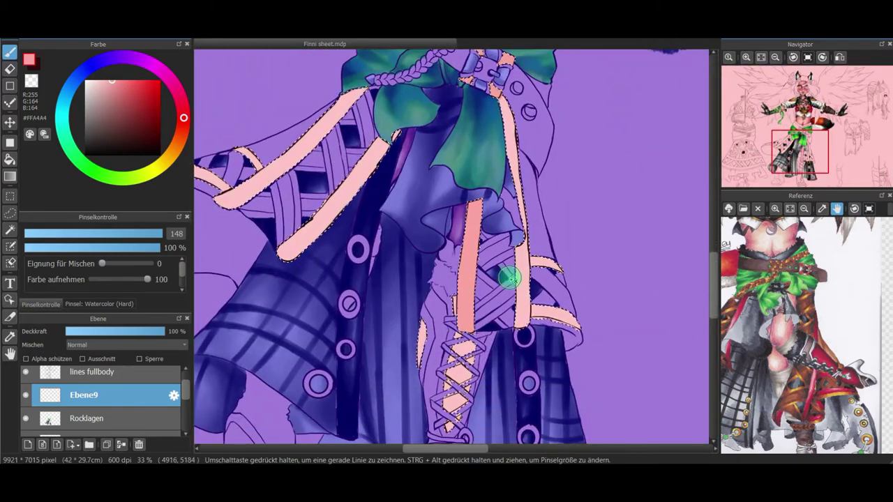
Fill the hem, vertical, diagonal and curved coat trims with light red #FFA4A4 at brush size 148
left_click_drag(541, 320, 575, 321)
left_click_drag(535, 262, 559, 268)
left_click_drag(523, 241, 505, 104)
left_click_drag(390, 141, 293, 241)
left_click_drag(357, 96, 224, 200)
left_click_drag(241, 151, 260, 167)
left_click_drag(225, 187, 198, 173)
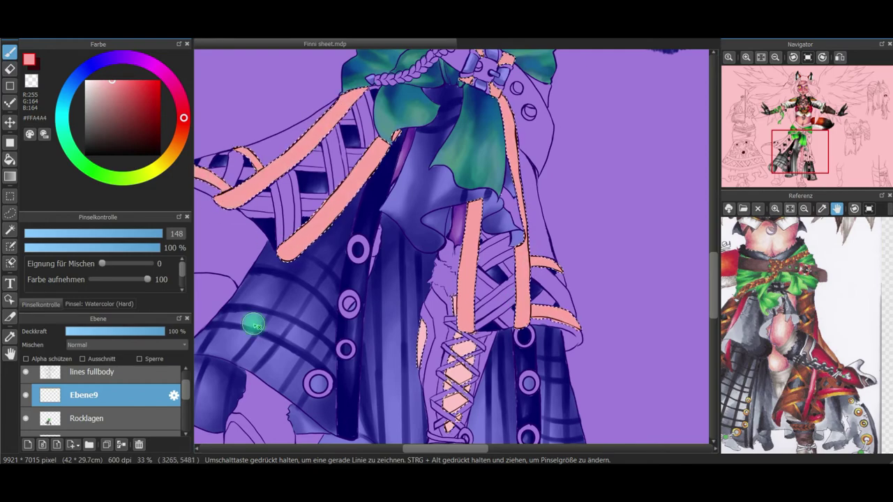
Add the layer schuhe, and on Ebene9 shade the front coat trims below the buckle with #D93E3E using Watercolor (Soft) at size 36
left_click(29, 445)
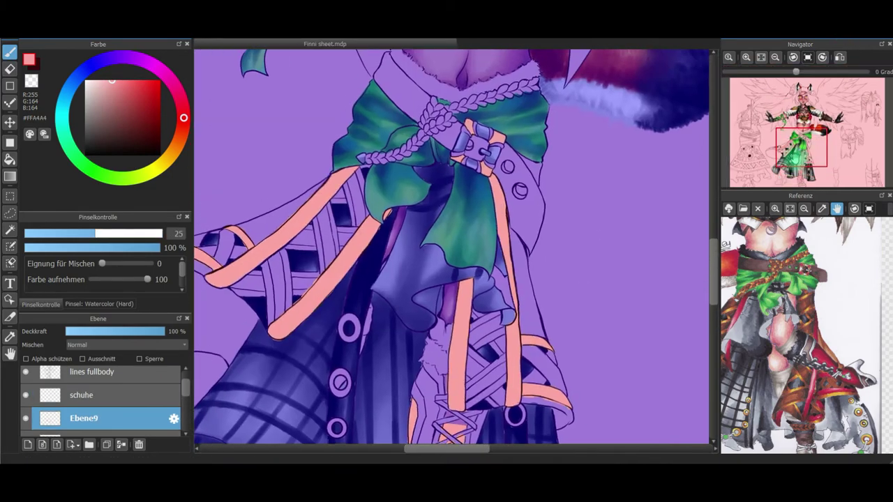
left_click(83, 304)
left_click(70, 241)
key("]")
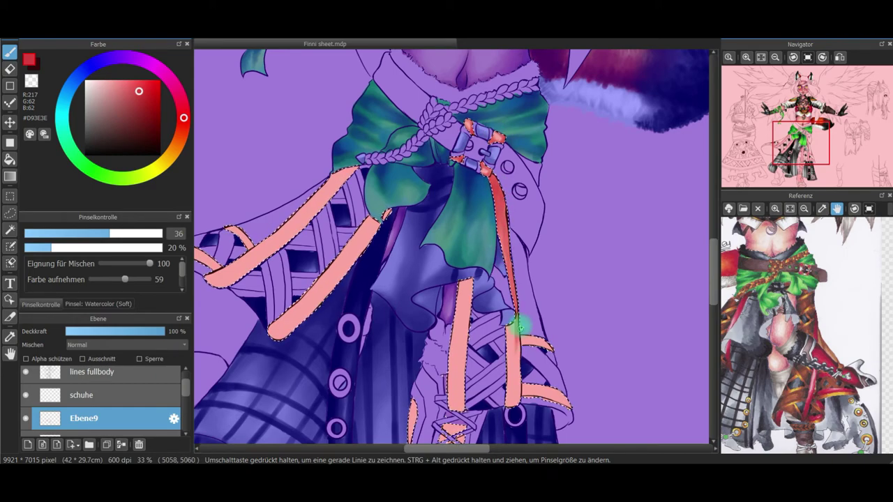
left_click_drag(516, 361, 514, 329)
left_click_drag(507, 376, 511, 404)
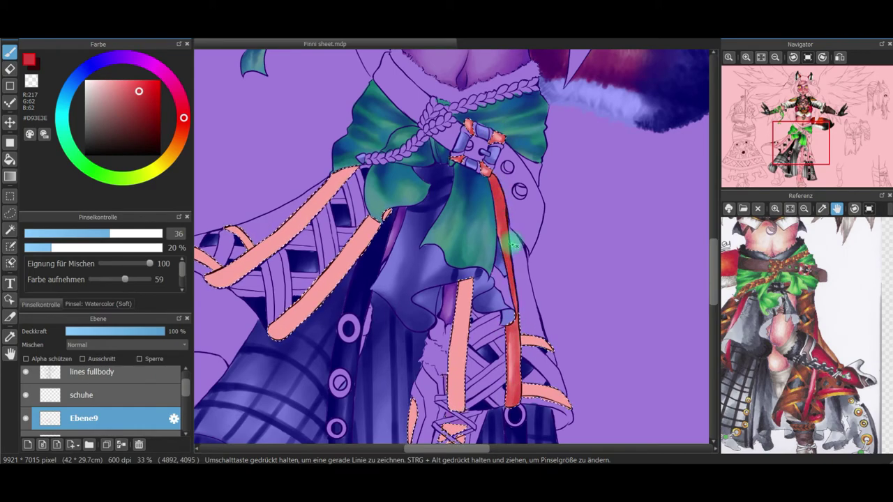
left_click_drag(461, 395, 452, 434)
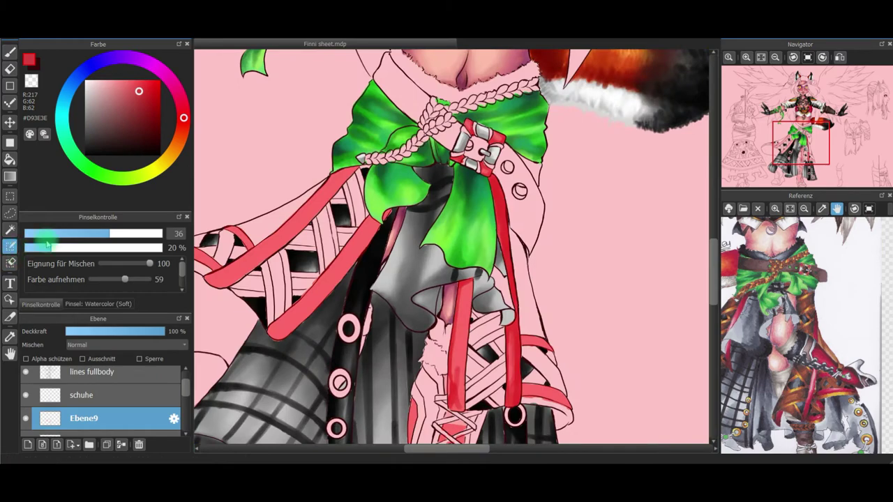
left_click(10, 52)
left_click_drag(458, 343, 452, 406)
Choose the Watercolor (Hard) brush and hide the schuhe layer
left_click(98, 304)
left_click(86, 252)
left_click_drag(801, 143, 787, 159)
left_click(94, 395)
left_click(26, 395)
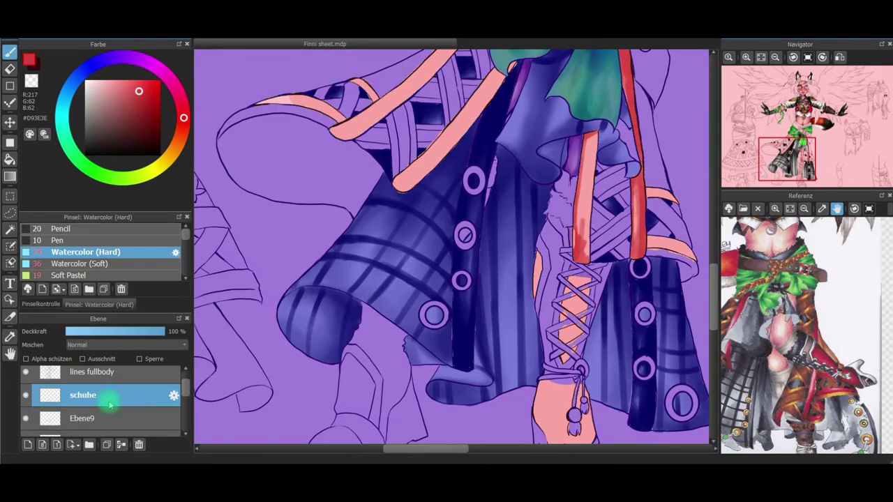
left_click(11, 69)
Shade the vertical and hem trims beside the laced boot on Ebene9 with #D93E3E using Watercolor (Soft) at size 44
left_click(103, 418)
left_click(10, 52)
left_click(99, 265)
mouse_move(590, 137)
left_mouse_down()
mouse_move(590, 238)
mouse_move(582, 253)
left_mouse_up()
mouse_move(632, 140)
left_mouse_down()
mouse_move(634, 185)
mouse_move(667, 195)
mouse_move(648, 197)
left_mouse_up()
mouse_move(651, 247)
left_mouse_down()
mouse_move(692, 258)
mouse_move(664, 241)
left_mouse_up()
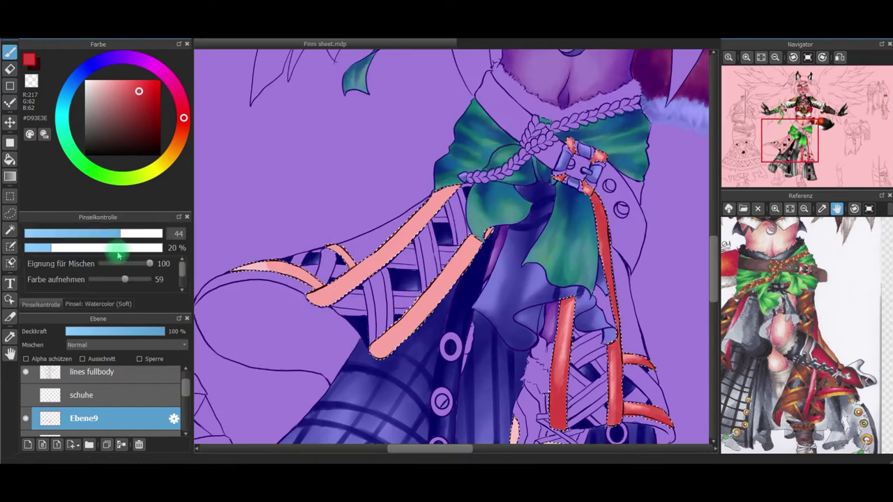
Shade the diagonal and curved trims of the flared coat side in red and brighten the trims with #F02020 at size 44
mouse_move(419, 209)
left_mouse_down()
mouse_move(309, 295)
mouse_move(423, 215)
mouse_move(370, 265)
mouse_move(361, 269)
mouse_move(467, 175)
mouse_move(375, 355)
mouse_move(405, 339)
mouse_move(466, 238)
mouse_move(446, 290)
left_mouse_up()
left_click(780, 139)
left_click(839, 58)
mouse_move(569, 286)
left_mouse_down()
mouse_move(536, 282)
mouse_move(488, 295)
mouse_move(474, 265)
mouse_move(463, 265)
left_mouse_up()
mouse_move(327, 252)
left_mouse_down()
mouse_move(351, 314)
mouse_move(409, 365)
mouse_move(395, 237)
mouse_move(462, 319)
mouse_move(536, 281)
left_mouse_up()
left_click_drag(781, 147, 804, 153)
left_click(840, 57)
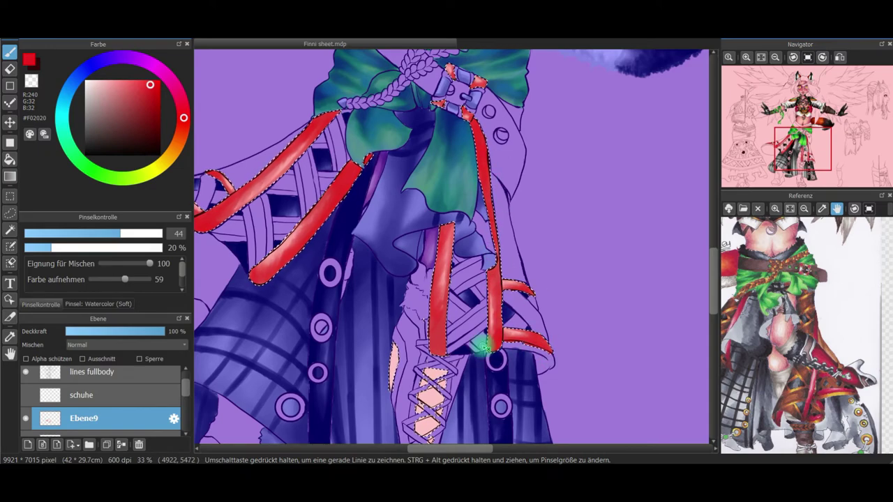
Deepen the edges and ends of the coat trims with dark red #971111, starting at brush size 74
left_click(152, 110)
left_click(136, 234)
left_click_drag(360, 169, 325, 202)
left_click(840, 58)
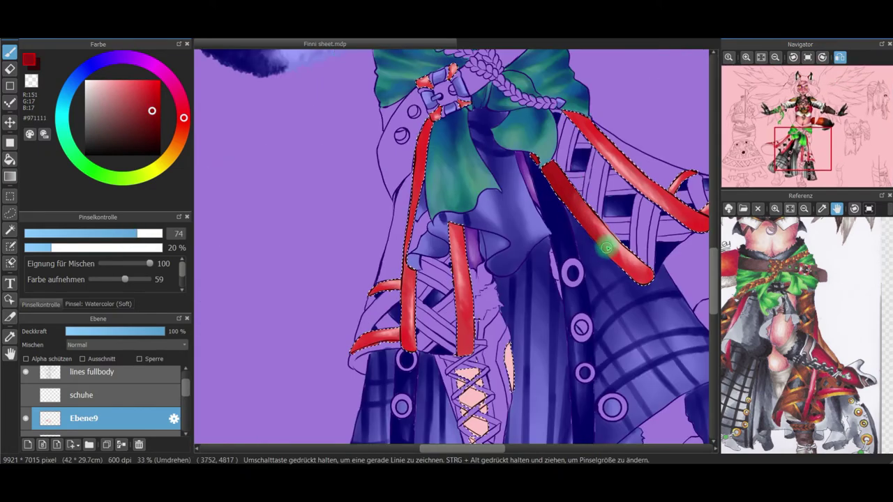
mouse_move(599, 128)
left_mouse_down()
mouse_move(595, 96)
mouse_move(447, 137)
left_mouse_up()
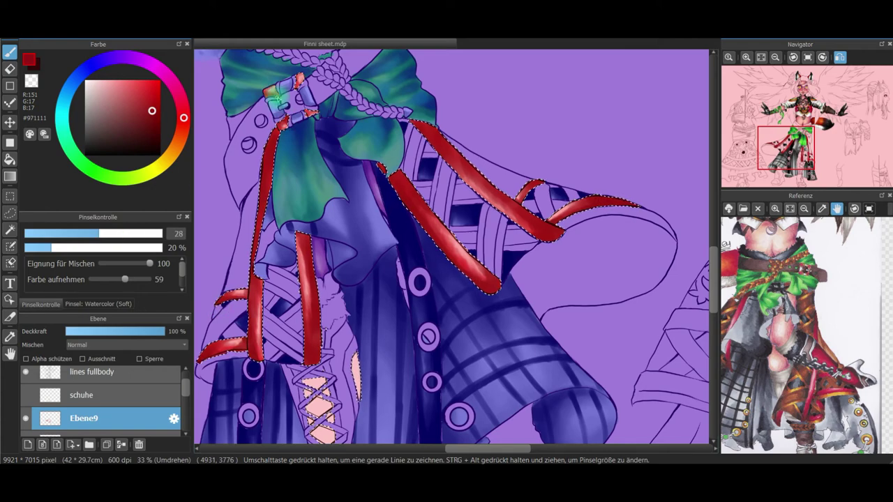
Add dark purple #290035 shadows to the coat trims with the soft watercolor brush at size 47
left_click(143, 64)
left_click(156, 123)
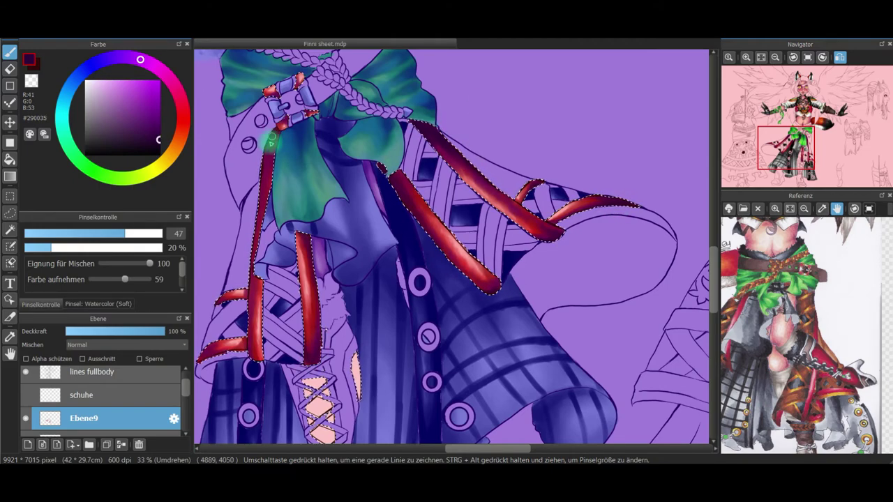
left_click_drag(419, 265, 546, 309)
Merge the trim layer Ebene9 into the Rocklagen layer and make schuhe the active layer
left_click_drag(187, 387, 187, 395)
left_click(122, 444)
left_click(53, 418)
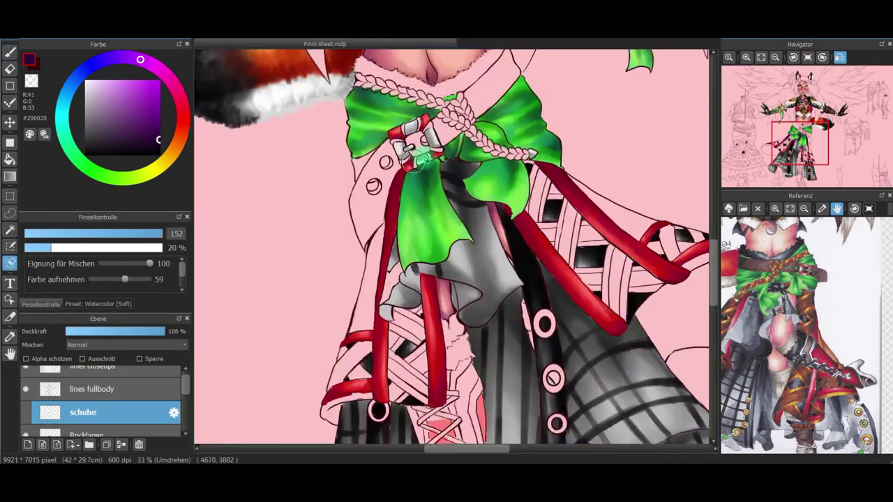
Remove coat trim areas from the selection and show the schuhe layer
mouse_move(584, 293)
left_mouse_down()
mouse_move(501, 108)
mouse_move(501, 85)
left_mouse_up()
key("s")
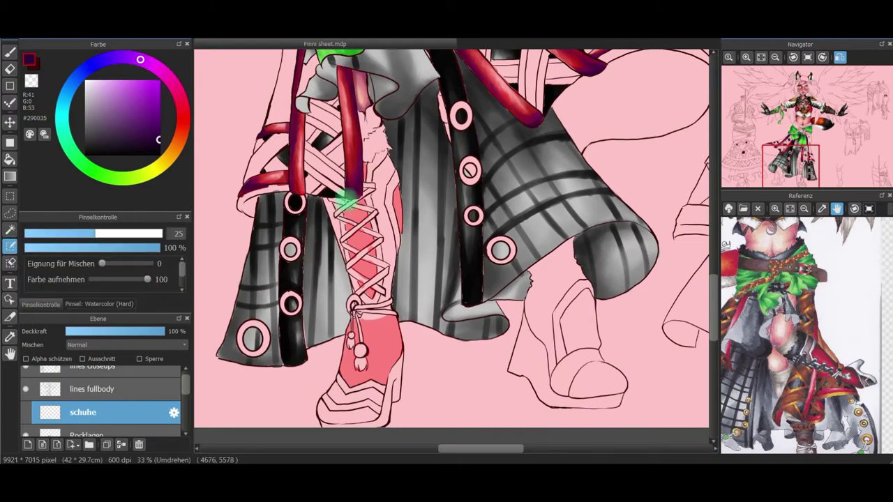
left_click(26, 412)
Prepare Watercolor (Hard) at size 47 with dark red #350009 for the boot, clearing leftover trim areas from the selection
left_click(9, 53)
left_click(183, 107)
left_click(10, 263)
left_click_drag(105, 235, 124, 235)
left_click(10, 52)
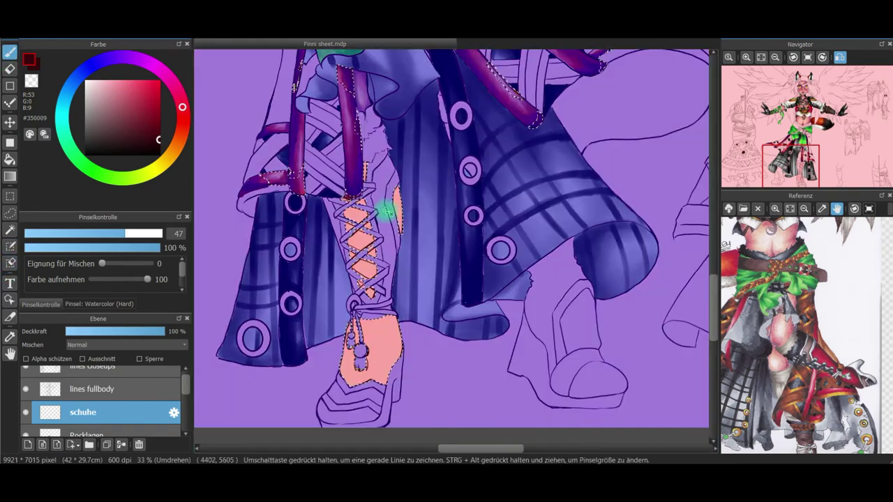
Clean up the selection around the boot's lacing and front panel with the Selection Eraser
left_click(10, 263)
left_click(9, 52)
left_click(10, 263)
left_click(9, 53)
left_click(10, 263)
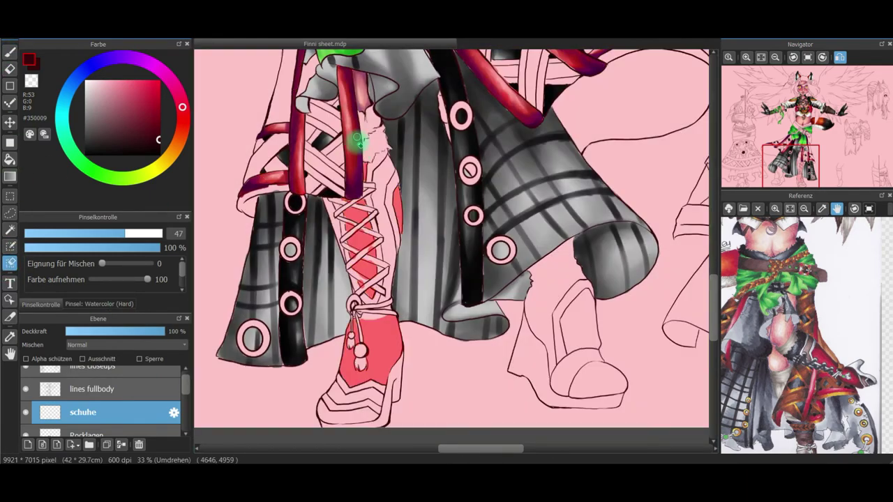
Paint the selected boot lacing gap and front panel red with the Soft Pastel brush at size 114 and 30% opacity
left_click(10, 52)
left_click(146, 90)
left_click(99, 304)
left_click(79, 275)
left_click(40, 305)
left_click(150, 234)
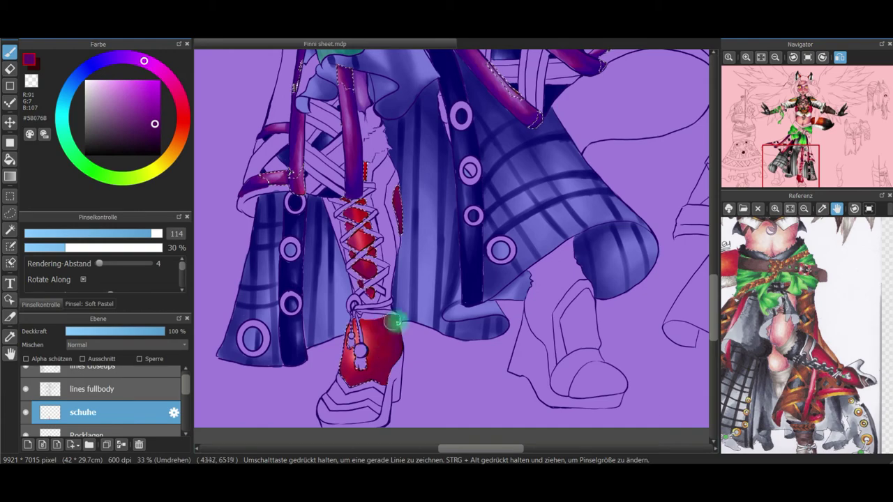
Shade the edges of the boot's red front panel with a dark purple tone
left_click(158, 136)
left_click_drag(181, 121, 145, 61)
left_click_drag(401, 339, 383, 387)
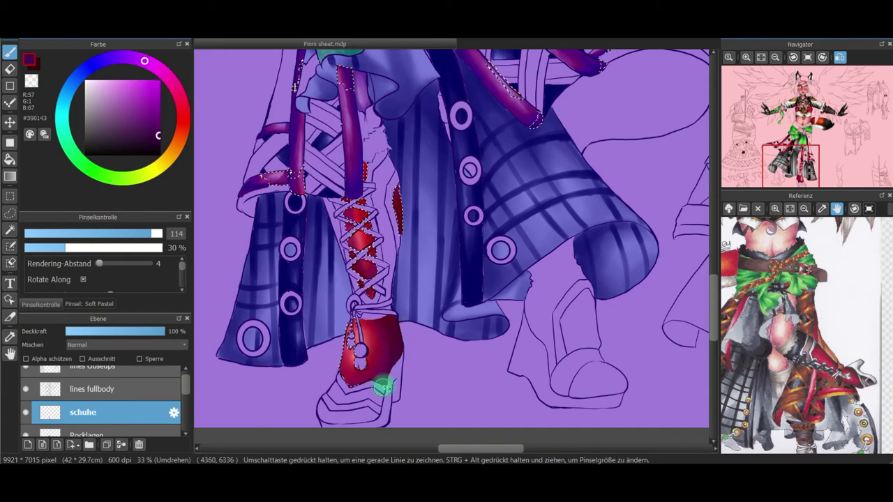
Set the colour to black and switch to the Pencil brush at size 17 for the boot's shadows
left_click(89, 304)
left_click(76, 241)
left_click(41, 304)
left_click(158, 154)
left_click(82, 304)
left_click(77, 228)
left_click(40, 304)
Undo the last two actions and shade behind the boot laces in black with Watercolor (Soft) at size 17 and 20% opacity
left_click(9, 85)
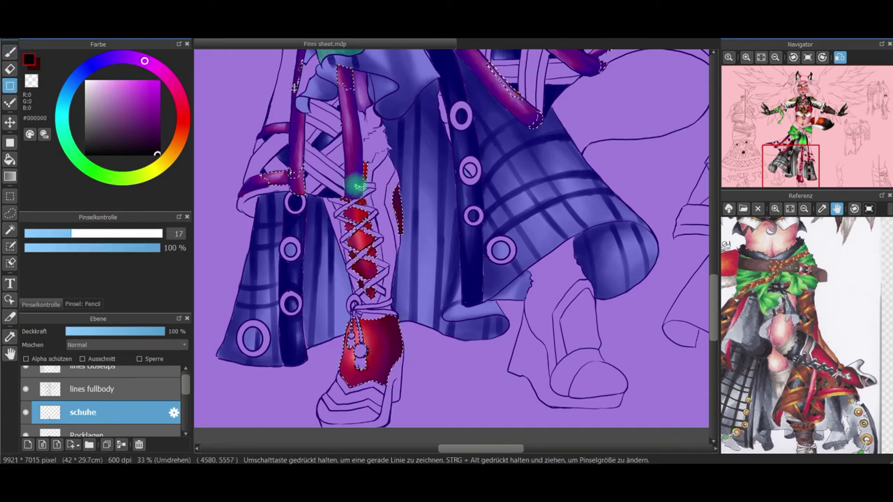
key("ctrl+z")
key("ctrl+z")
left_click(83, 304)
left_click(97, 262)
left_click(40, 304)
left_click_drag(364, 162, 371, 254)
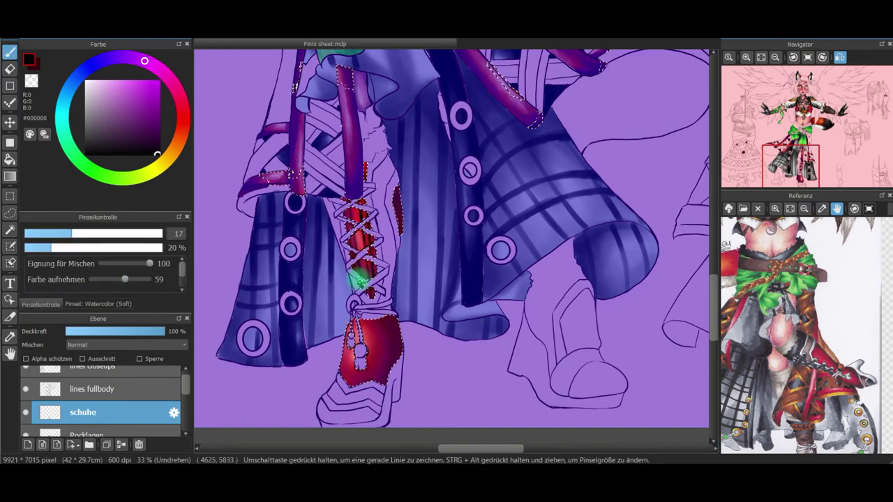
Add a new layer and place it directly below the schuhe layer
double_click(80, 412)
left_click(761, 57)
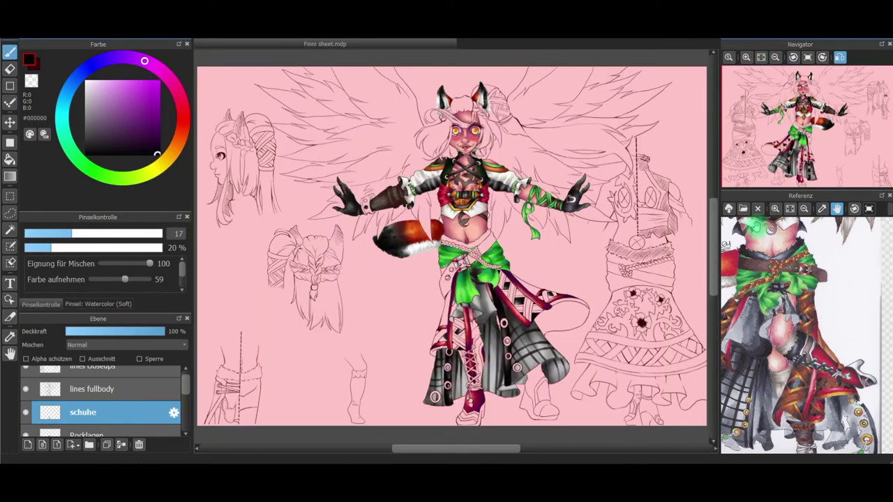
left_click(840, 57)
scroll(317, 356, "up", 5)
left_click_drag(765, 165, 800, 140)
left_click(9, 246)
left_click(28, 445)
scroll(105, 412, "down", 1)
left_click_drag(104, 378, 104, 409)
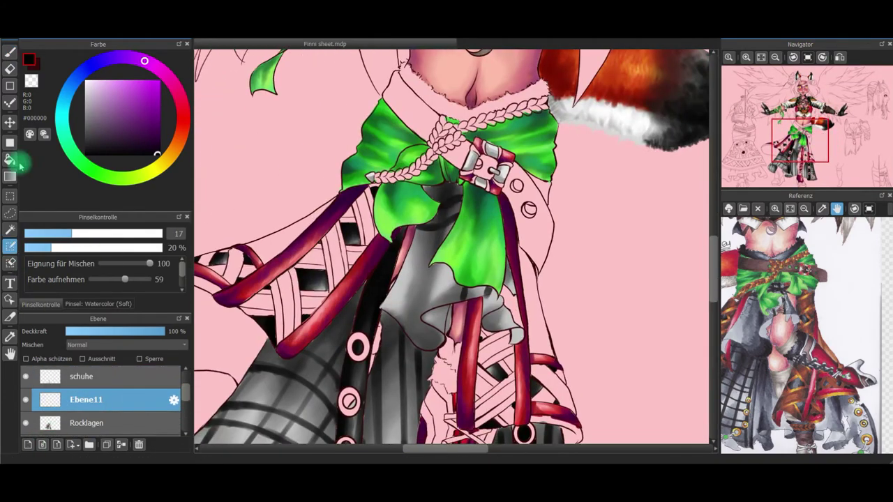
Mark the braided cord around the hips and the collar detail as a selection with the Selection Pen at size 15
left_click(98, 305)
left_click(98, 252)
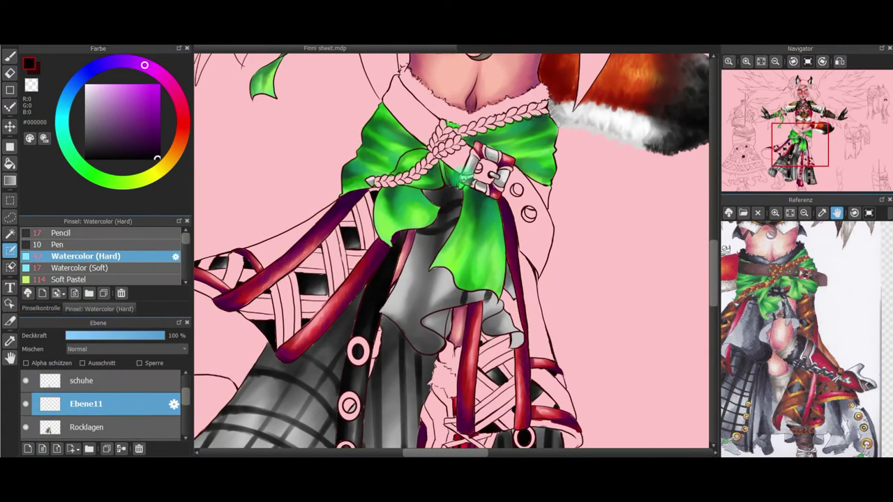
left_click(40, 305)
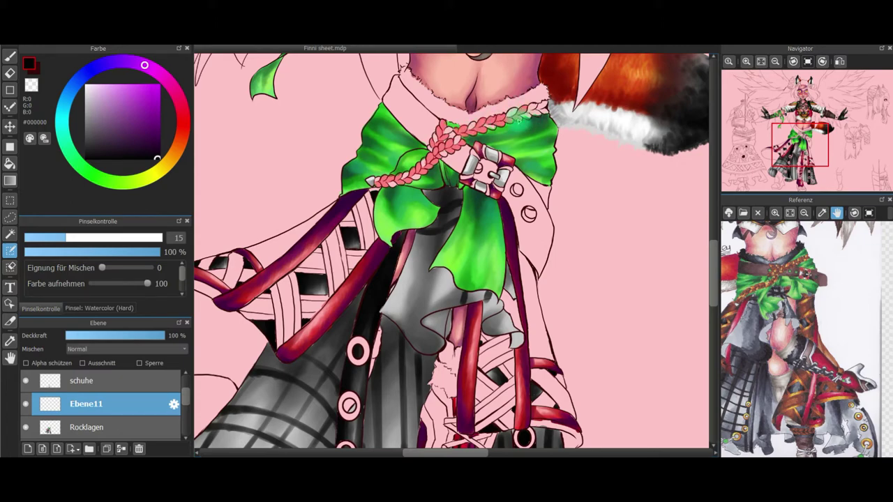
scroll(459, 161, "up", 5)
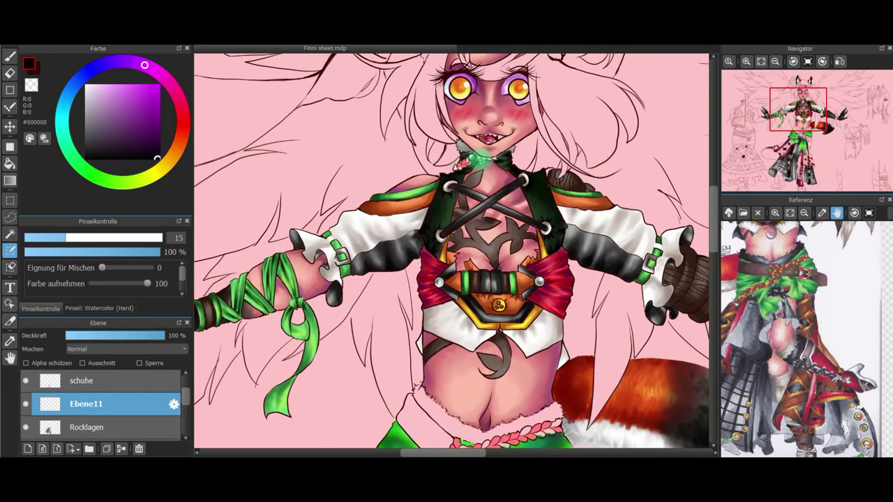
mouse_move(488, 412)
left_mouse_down()
mouse_move(446, 124)
mouse_move(473, 335)
left_mouse_up()
Sample the orange from the shoulder trim and fill the selected collar detail and waist braid with it
left_click(9, 57)
left_click(9, 342)
left_click(364, 114)
left_click(10, 57)
left_click_drag(65, 237, 129, 238)
left_click_drag(436, 72, 473, 63)
mouse_move(433, 351)
left_mouse_down()
mouse_move(424, 377)
mouse_move(535, 338)
left_mouse_up()
Shade the collar detail and waist braid in brown #913B02 with the Soft Pastel brush at size 58 and 30% opacity
left_click(99, 308)
left_click(96, 276)
left_click(40, 308)
left_click(158, 116)
left_click_drag(155, 238, 131, 238)
left_click_drag(438, 72, 462, 69)
mouse_move(533, 338)
left_mouse_down()
mouse_move(460, 360)
mouse_move(392, 402)
left_mouse_up()
left_click_drag(441, 362, 373, 409)
left_click_drag(424, 390, 532, 337)
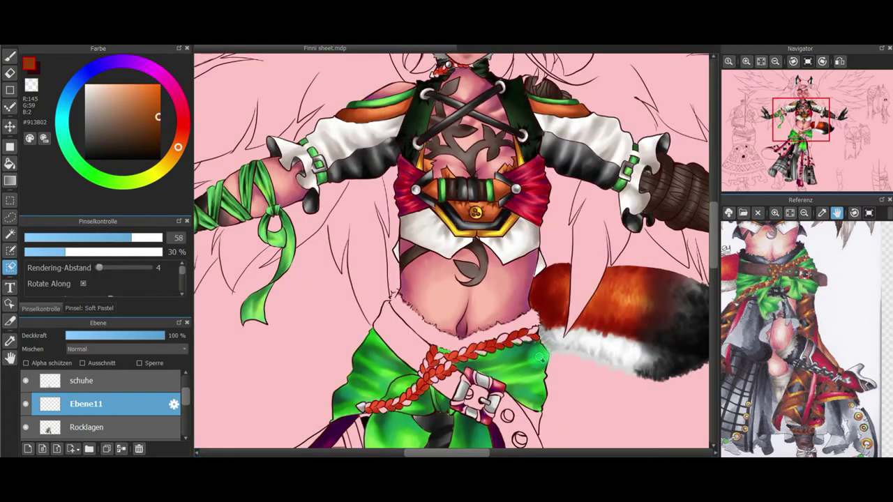
Refine the waist braid's strands using sampled colours and the Watercolor (Soft) brush at 20% opacity
left_click(89, 308)
left_click(83, 268)
left_click(41, 309)
scroll(801, 114, "up", 2)
mouse_move(800, 114)
left_mouse_down()
mouse_move(798, 102)
mouse_move(802, 134)
left_mouse_up()
right_click(478, 220)
right_click(577, 165)
mouse_move(578, 165)
left_mouse_down()
mouse_move(558, 171)
mouse_move(586, 161)
mouse_move(494, 202)
mouse_move(404, 194)
mouse_move(409, 240)
mouse_move(417, 242)
mouse_move(285, 307)
left_mouse_up()
Deepen the shadows between the waist braid's strands with dark brown #4B1E00
left_click(159, 137)
mouse_move(588, 158)
left_mouse_down()
mouse_move(559, 176)
mouse_move(456, 197)
mouse_move(426, 238)
mouse_move(378, 269)
mouse_move(320, 303)
mouse_move(278, 309)
left_mouse_up()
left_click_drag(408, 189, 388, 241)
left_click_drag(388, 242, 442, 203)
Remove the remaining selection around the waist braid with the Selection Eraser
left_click(761, 62)
left_click(10, 267)
left_click(112, 237)
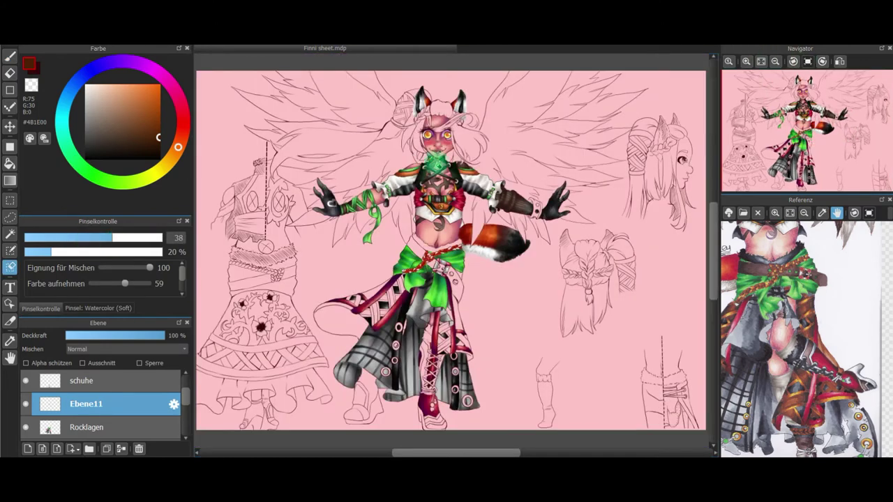
left_click(152, 238)
left_click_drag(404, 270, 420, 271)
left_click(9, 251)
left_click(9, 57)
left_click(9, 253)
left_click(10, 57)
left_click(10, 251)
Select the belt band above the green sash using the Selection Pen with Watercolor (Hard) at size 27
scroll(440, 246, "up", 5)
left_click(115, 237)
left_click(100, 308)
left_click(105, 255)
left_click(42, 308)
mouse_move(359, 220)
left_mouse_down()
mouse_move(353, 237)
mouse_move(384, 271)
left_mouse_up()
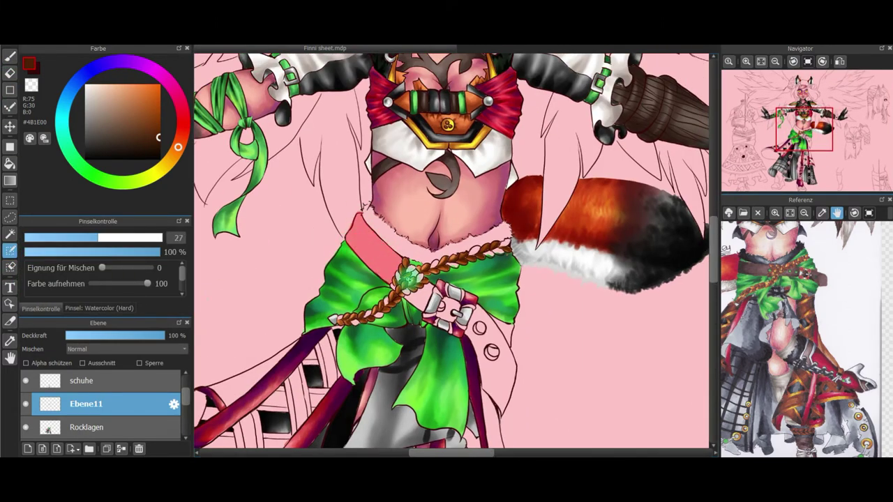
mouse_move(417, 296)
left_mouse_down()
mouse_move(446, 321)
mouse_move(466, 152)
mouse_move(496, 172)
mouse_move(484, 209)
left_mouse_up()
Select the hanging belt end beside the buckle and trim the selection where it overruns the outline
left_click(10, 267)
left_click_drag(471, 180, 480, 198)
left_click(10, 251)
left_click_drag(483, 213, 489, 223)
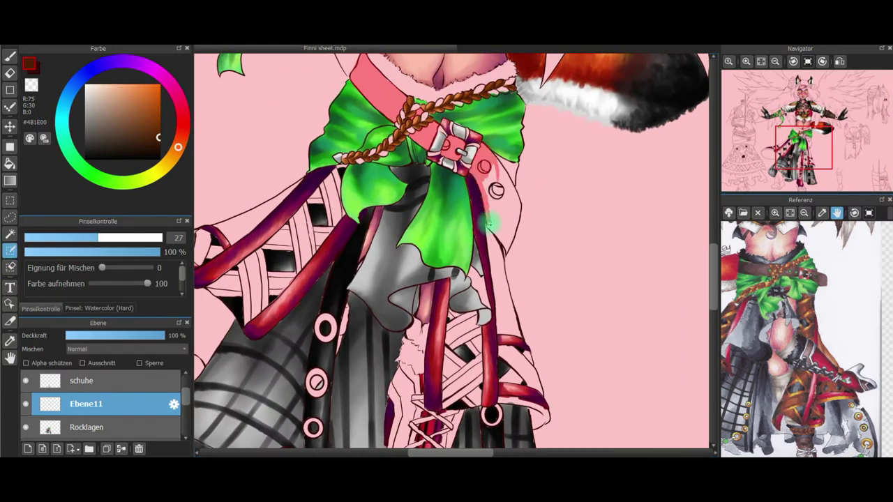
left_click(10, 267)
mouse_move(516, 173)
left_mouse_down()
mouse_move(496, 180)
mouse_move(507, 240)
left_mouse_up()
left_click(10, 251)
Set the Selection Pen size to 35 and add the crossed straps of the flared coat panel to the selection
left_click(130, 238)
left_click(110, 239)
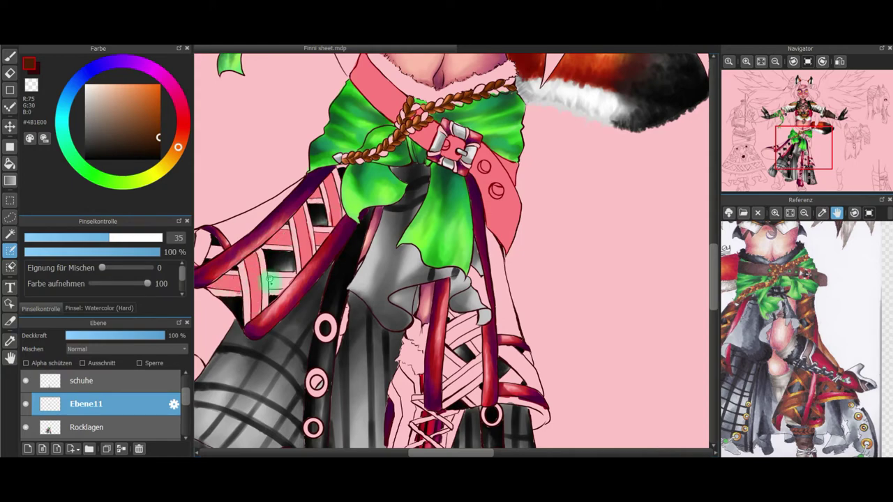
left_click_drag(804, 147, 787, 152)
left_click_drag(345, 202, 365, 200)
Add the crossed straps of the other coat panel and the boot shaft to the selection
left_click_drag(809, 127, 812, 164)
left_click(840, 62)
mouse_move(472, 210)
left_mouse_down()
mouse_move(439, 253)
mouse_move(479, 210)
mouse_move(453, 215)
mouse_move(476, 241)
mouse_move(462, 259)
left_mouse_up()
key("d")
left_click(9, 247)
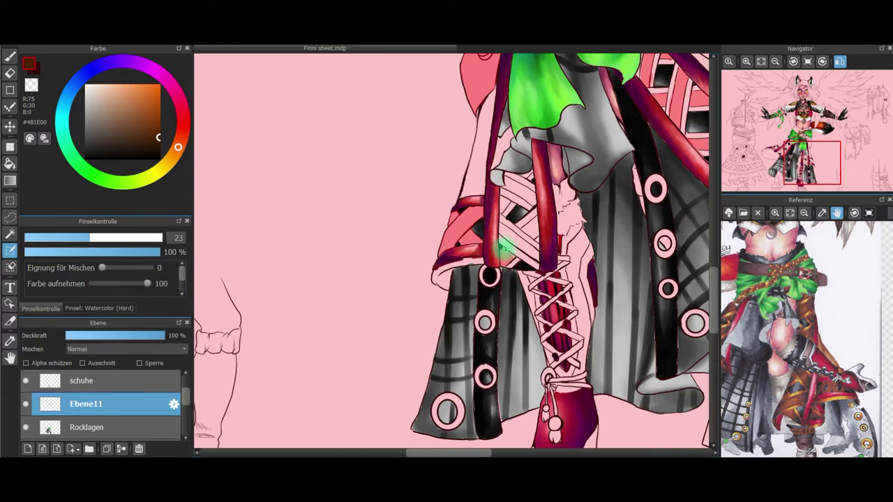
Fill the selected belt and crossed coat straps with light orange #F8AA76 using Watercolor (Hard) at size 113
left_click(840, 62)
left_click_drag(368, 253, 400, 227)
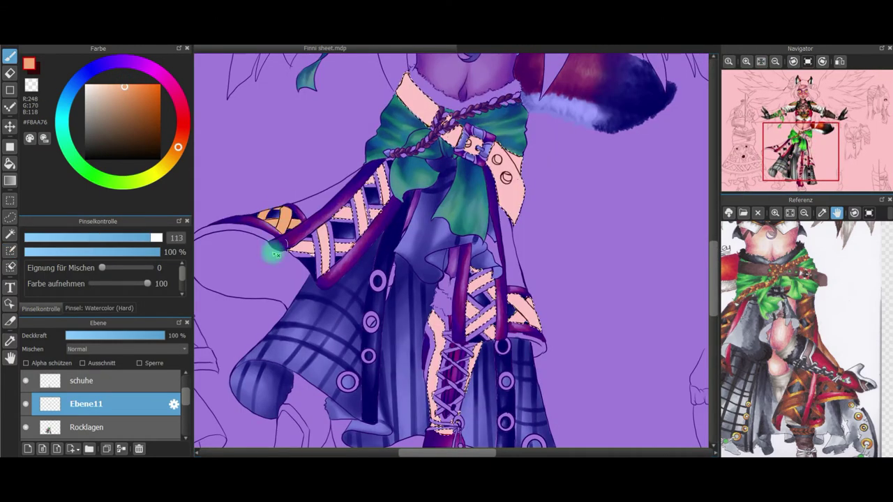
mouse_move(275, 255)
left_mouse_down()
mouse_move(440, 314)
mouse_move(455, 340)
mouse_move(527, 321)
mouse_move(471, 145)
mouse_move(415, 92)
left_mouse_up()
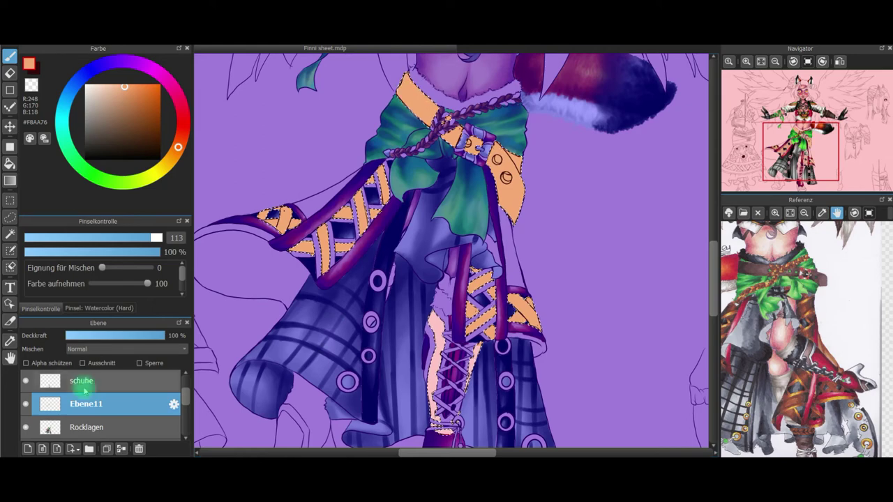
Add a new layer above schuhe and paint the selected boot shaft light orange on it
left_click(83, 387)
left_click(28, 450)
left_click_drag(472, 331, 446, 431)
Set the colour to dark green #065306 and the brush size to 16 for the small belt rivet
left_click(92, 174)
left_click(155, 136)
left_click(68, 238)
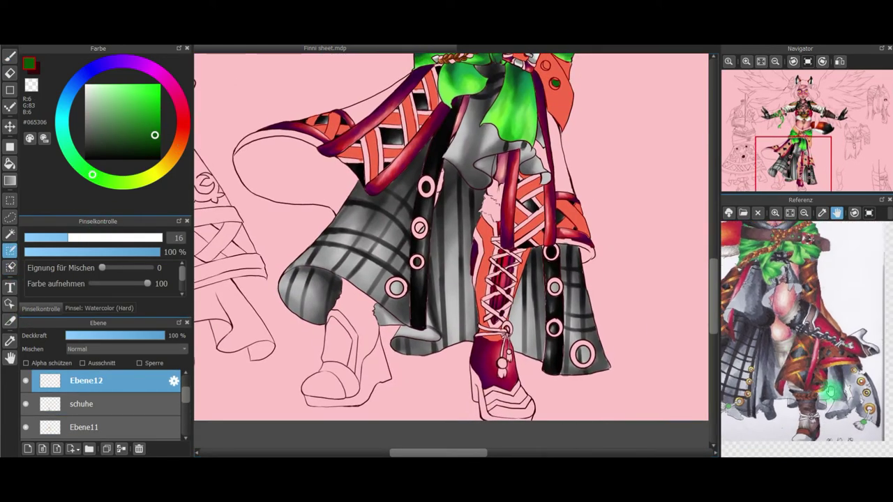
Select the strap across the second shoe with a size 30 Selection Pen and fill it with light orange #F8AA76
left_click_drag(89, 240, 103, 238)
left_click(325, 367)
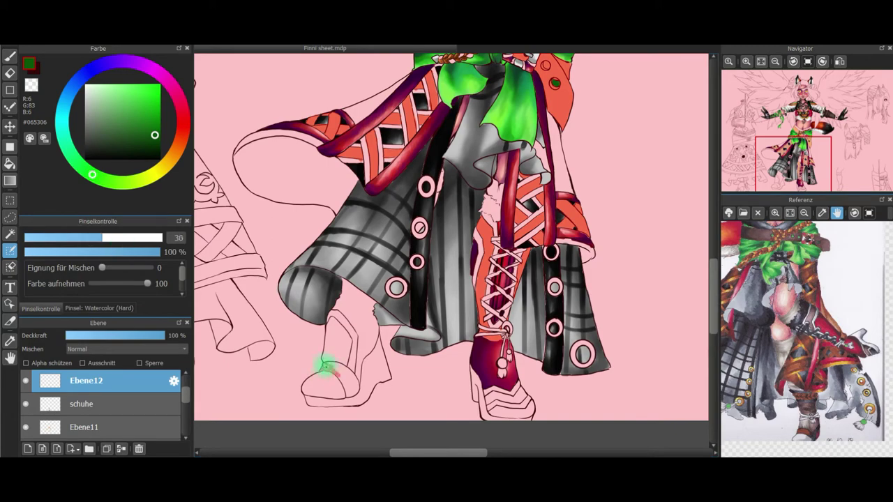
left_click_drag(353, 380, 352, 391)
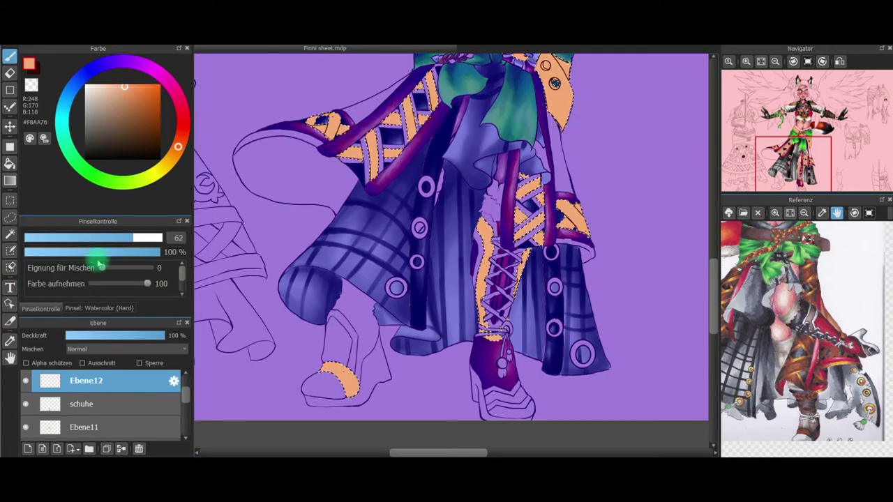
Make Ebene11 the active layer and start shading the crossed straps in #CD6929 with Watercolor (Soft) at size 63
double_click(105, 387)
left_click(535, 159)
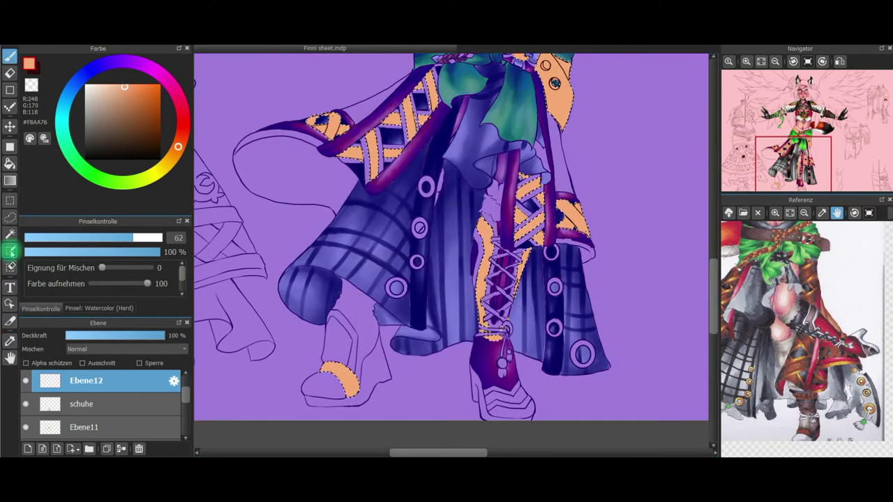
scroll(127, 411, "down", 1)
double_click(127, 411)
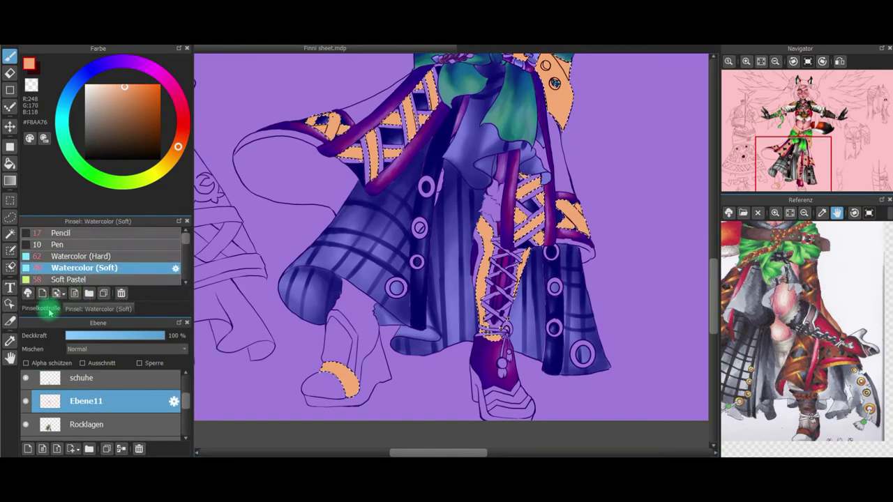
left_click(46, 305)
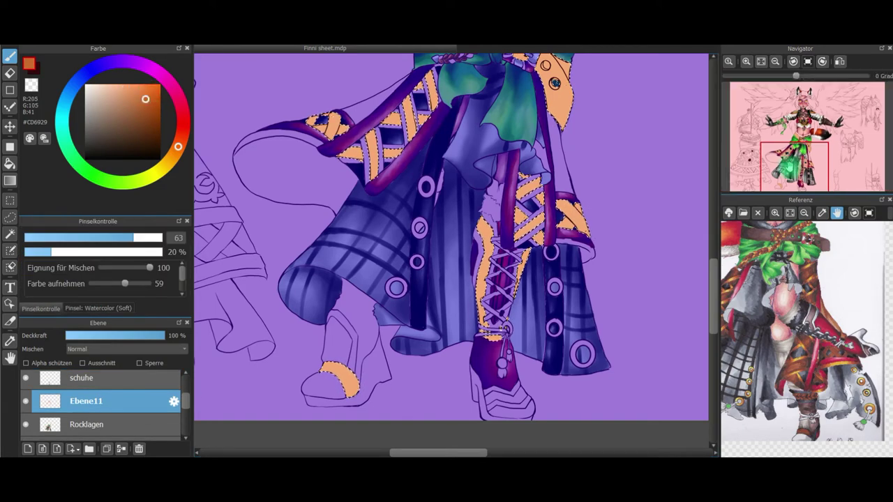
left_click(10, 251)
left_click(11, 59)
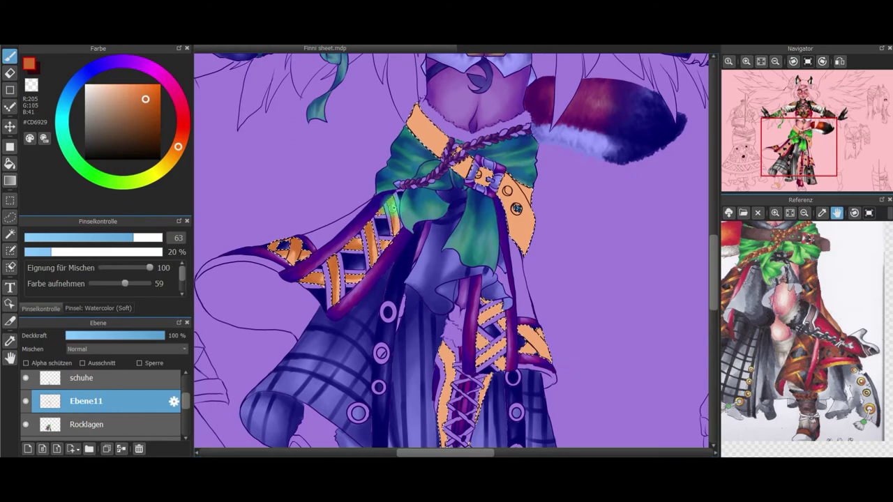
Hide the schuhe layer and erase on Ebene12 over the crossed straps of the coat panel
left_click(27, 402)
key("ctrl+shift+n")
key("e")
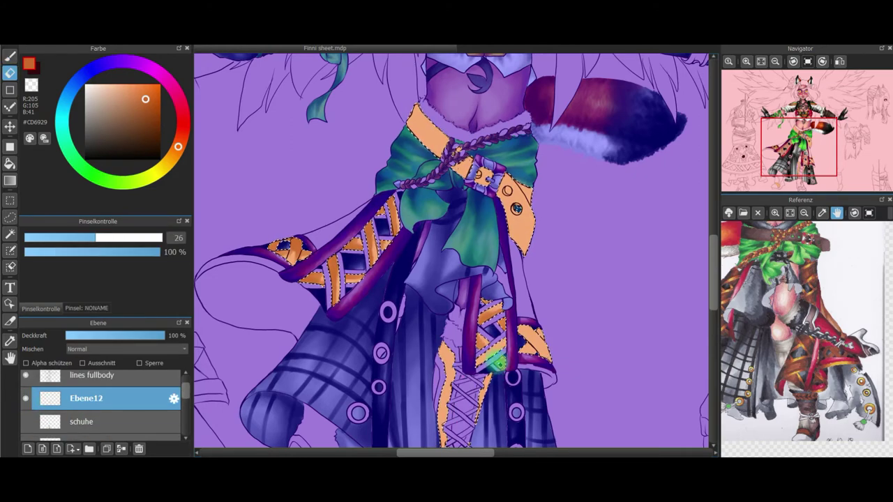
Return to the Ebene11 layer and shade the belt and crossed straps with the soft watercolor brush in #CD6929
left_click(12, 58)
scroll(155, 417, "down", 2)
left_click(154, 395)
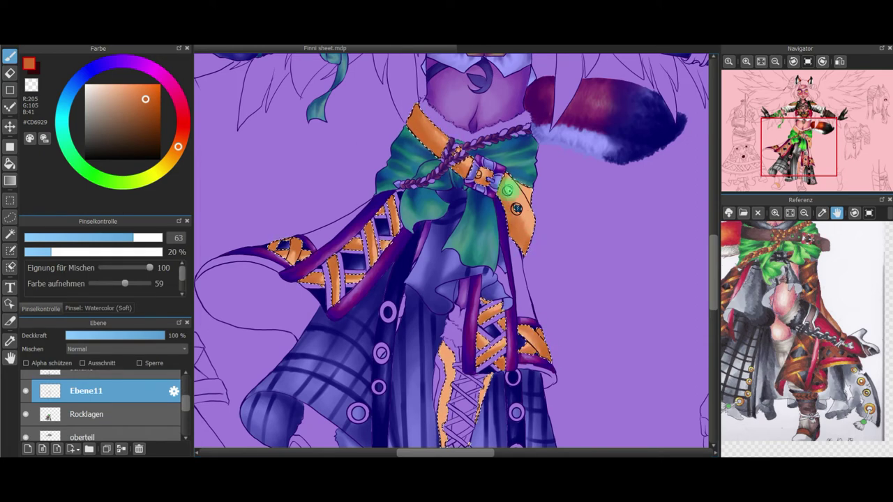
Shade the boot shaft and the second shoe's strap on the Ebene12 layer in #CD6929
key("ctrl+shift+n")
scroll(434, 299, "down", 3)
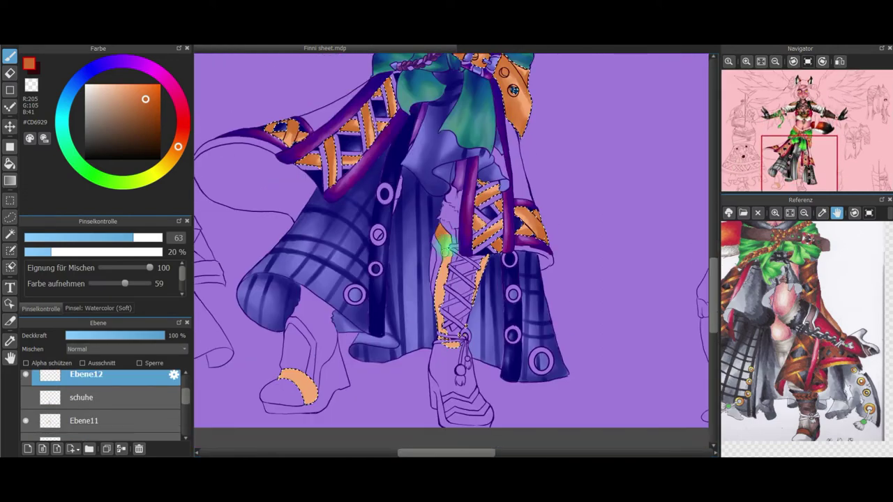
mouse_move(308, 398)
left_mouse_down()
mouse_move(298, 372)
mouse_move(301, 387)
left_mouse_up()
Set the colour to reddish brown #A23E13 and deepen the shading on the belt and the crossed coat straps
left_click(155, 122)
left_click_drag(418, 210, 356, 355)
left_click(180, 142)
left_click(152, 111)
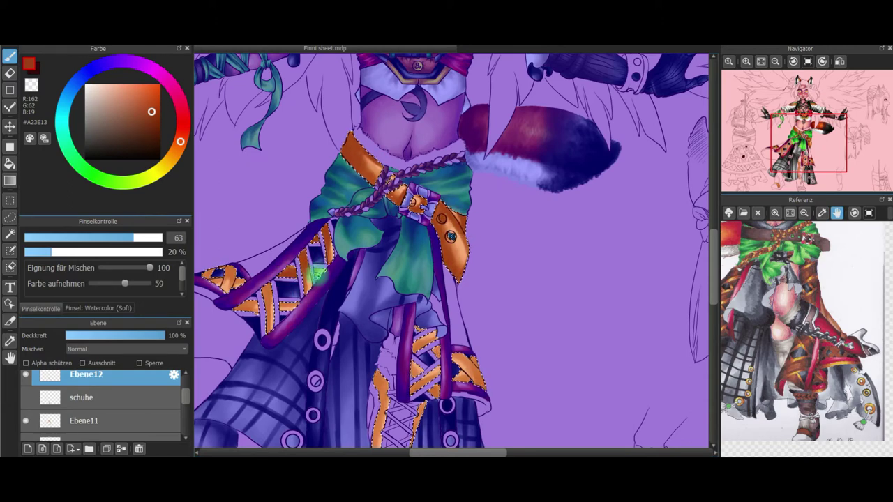
left_click_drag(211, 273, 229, 281)
left_click_drag(454, 242, 446, 253)
left_click_drag(417, 344, 435, 356)
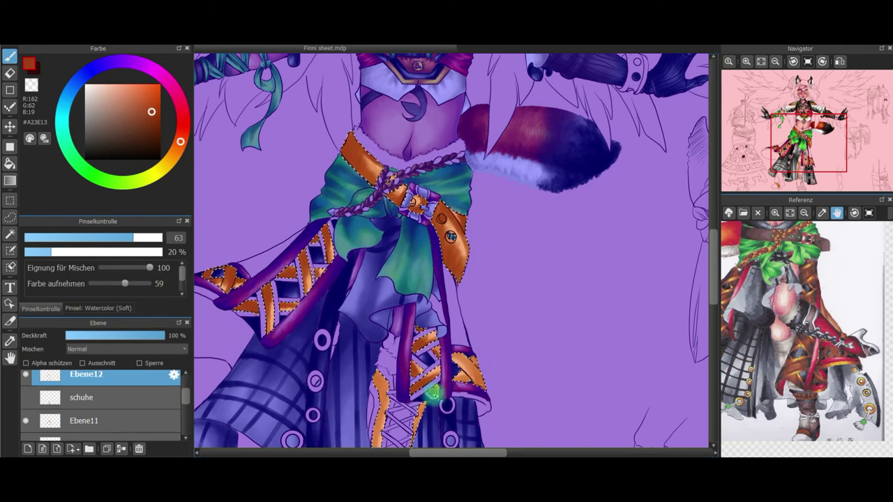
Shade the boot shaft and shoe strap in #A23E13, and deepen the shadows with #5B1B00
left_click_drag(423, 399, 513, 243)
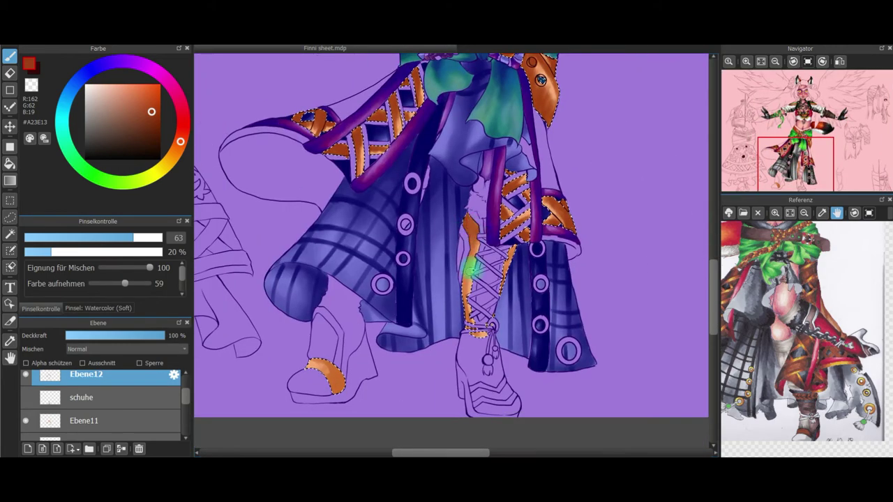
left_click_drag(338, 376, 343, 389)
left_click(159, 132)
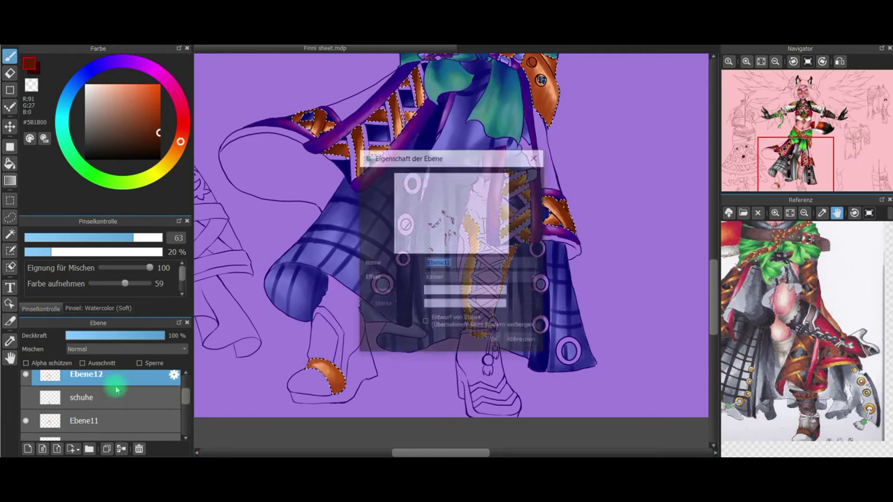
Erase the misplaced dark shading over the belt and crossed straps from the Ebene12 layer
key("e")
left_click_drag(533, 152, 540, 90)
mouse_move(537, 125)
left_mouse_down()
mouse_move(506, 307)
mouse_move(506, 122)
left_mouse_up()
left_click_drag(307, 384, 280, 359)
Darken the boot shaft and shoe strap with #5B1B00 and #381100, and show the schuhe layer again
left_click(10, 56)
left_click_drag(439, 218, 432, 289)
mouse_move(281, 359)
left_mouse_down()
mouse_move(301, 387)
mouse_move(311, 379)
mouse_move(304, 388)
left_mouse_up()
left_click(159, 143)
left_click_drag(436, 215, 441, 234)
left_click(26, 398)
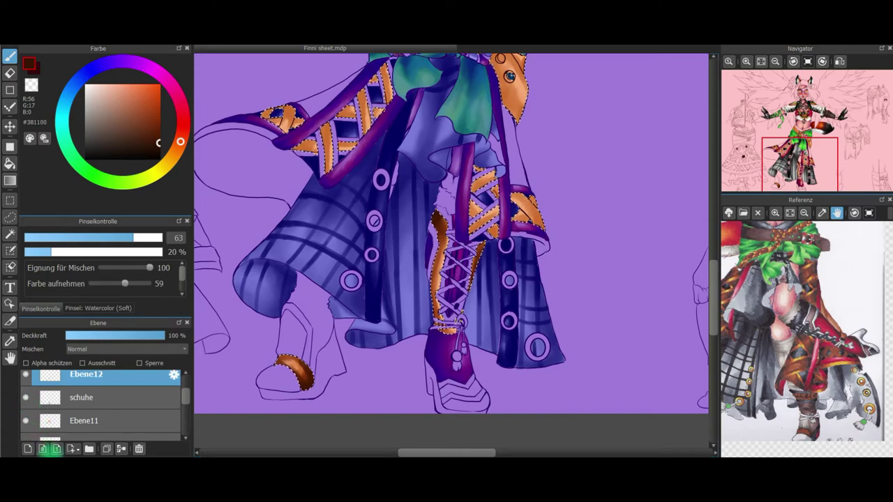
Undo the last three actions and shade the belt and crossed straps on Ebene11 in reddish brown #972E00
mouse_move(185, 397)
left_mouse_down()
mouse_move(186, 420)
mouse_move(186, 395)
left_mouse_up()
key("ctrl+z")
key("ctrl+z")
key("ctrl+z")
left_click(159, 104)
left_click_drag(411, 161, 430, 293)
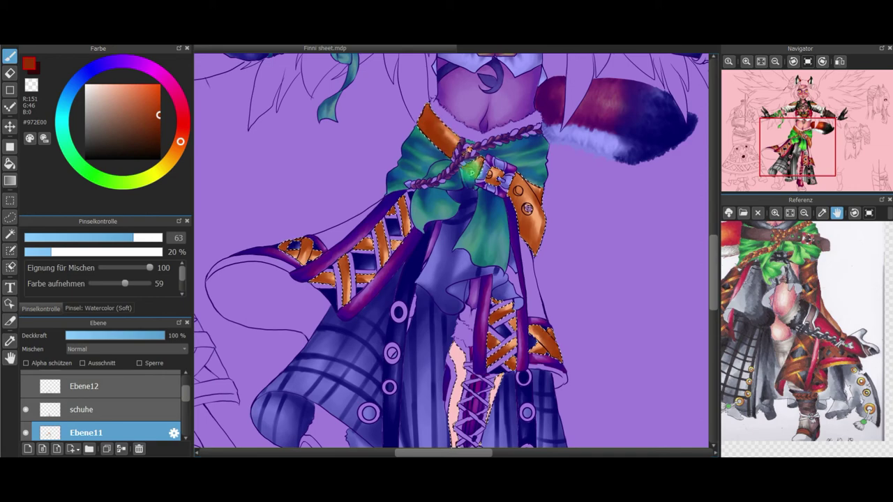
Deepen the shadows along the belt edges and strap crossings on Ebene11 with very dark brown #2D0D00
left_click(426, 126, "alt")
key("ctrl+d")
left_click(447, 137, "alt")
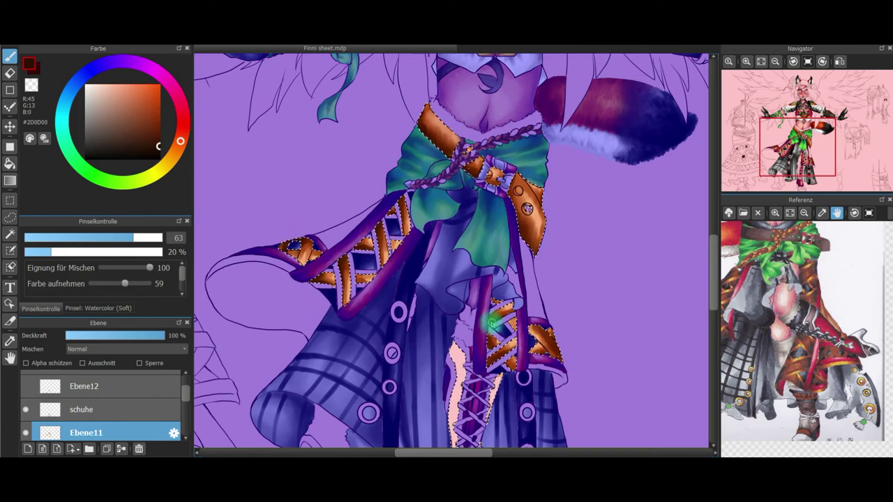
Clear the selection and merge the belt and strap shading on Ebene11 with the schuhe layer
mouse_move(185, 394)
left_mouse_down()
mouse_move(185, 420)
mouse_move(185, 406)
left_mouse_up()
left_click(761, 61)
double_click(110, 435)
left_click(112, 409)
left_click_drag(185, 406, 186, 396)
left_click(81, 422)
left_click(122, 449)
left_click(190, 46)
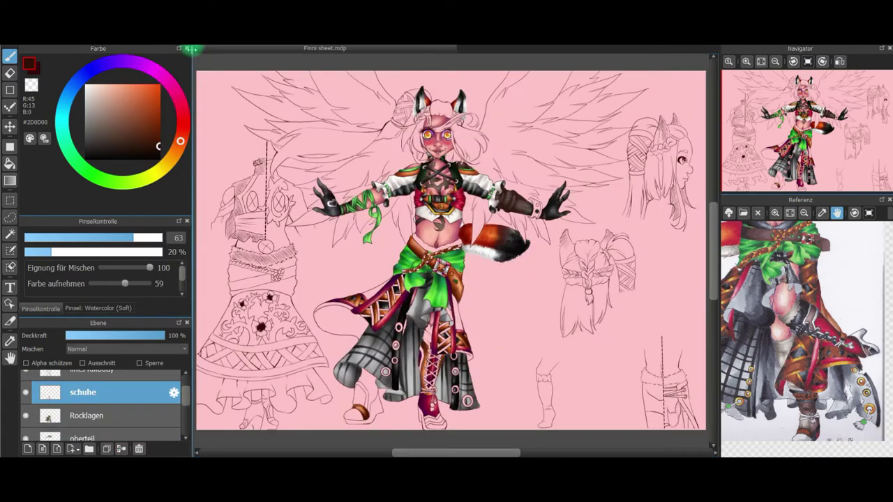
Add a layer above Rocklagen and mask every second strand of the waist braid and the buckle's bands at size 20
left_click(87, 416)
left_click(28, 449)
scroll(424, 247, "up", 5)
left_click(11, 252)
left_click(98, 308)
left_click(81, 259)
left_click(41, 308)
left_click(82, 239)
left_click_drag(366, 325, 417, 309)
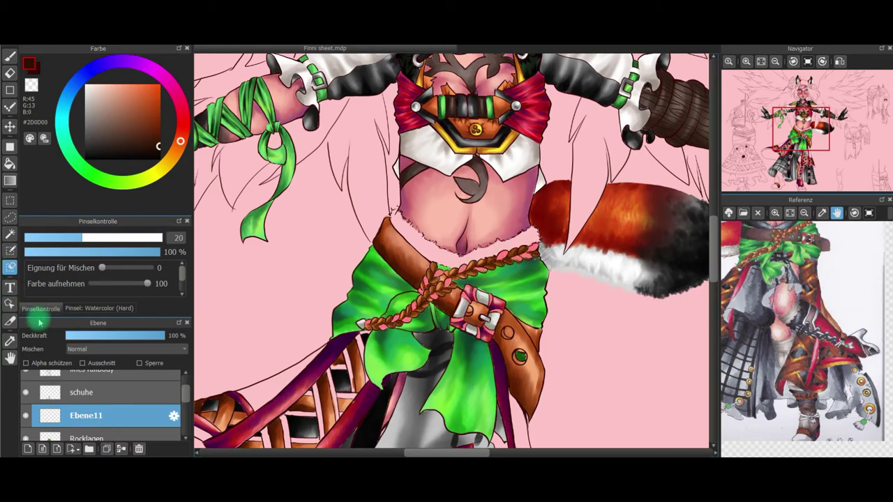
left_click_drag(481, 234, 468, 433)
left_click_drag(799, 293, 809, 353)
mouse_move(457, 412)
left_mouse_down()
mouse_move(449, 183)
mouse_move(429, 235)
left_mouse_up()
Fill the masked braid strands and buckle bands with bright yellow #FFEC2E
left_click(157, 171)
left_click(147, 86)
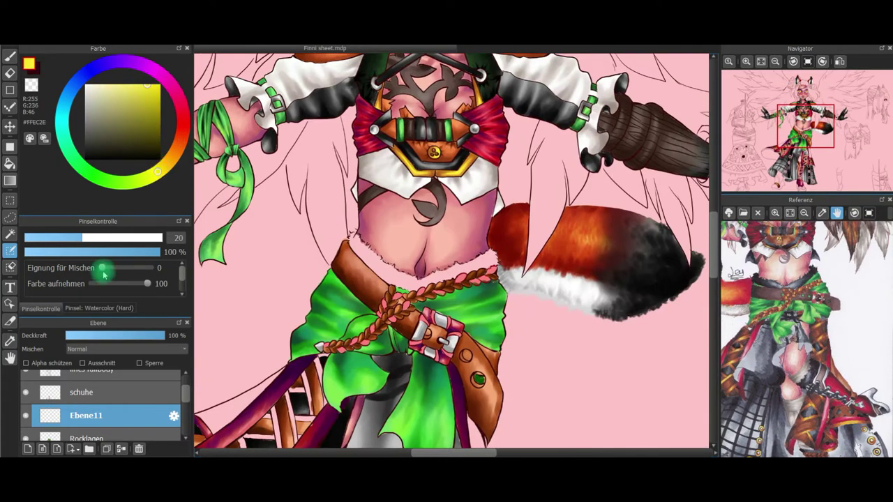
left_click(10, 56)
left_click_drag(387, 301, 332, 348)
left_click_drag(421, 323, 458, 327)
mouse_move(459, 327)
left_mouse_down()
mouse_move(549, 333)
mouse_move(549, 205)
mouse_move(466, 229)
left_mouse_up()
Shade the yellow braid strands and buckle bands with golden #FFC22E using the Watercolor (Soft) brush at size 20
left_click(167, 164)
left_click(99, 309)
left_click(99, 267)
left_click(40, 308)
left_click(97, 308)
left_click(77, 279)
left_click(40, 309)
left_click(90, 308)
left_click(98, 268)
left_click(40, 308)
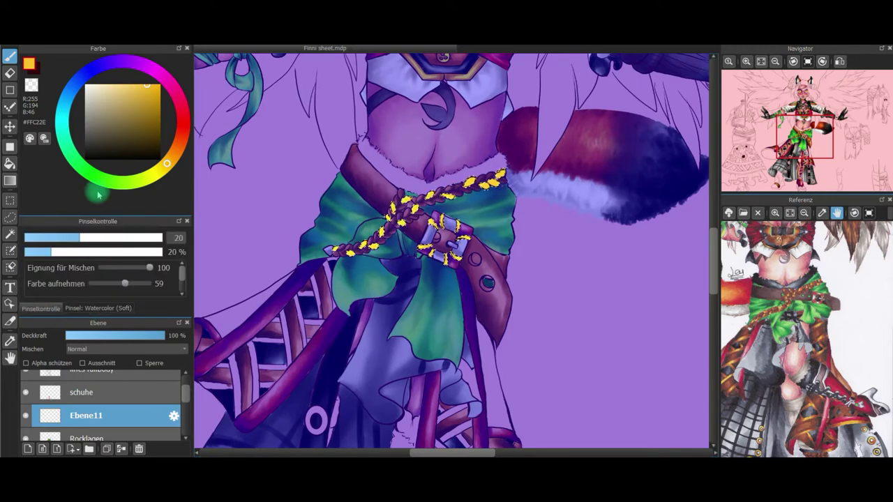
key("ctrl+Up")
key("ctrl+Up")
mouse_move(235, 243)
left_mouse_down()
mouse_move(332, 174)
mouse_move(399, 146)
left_mouse_up()
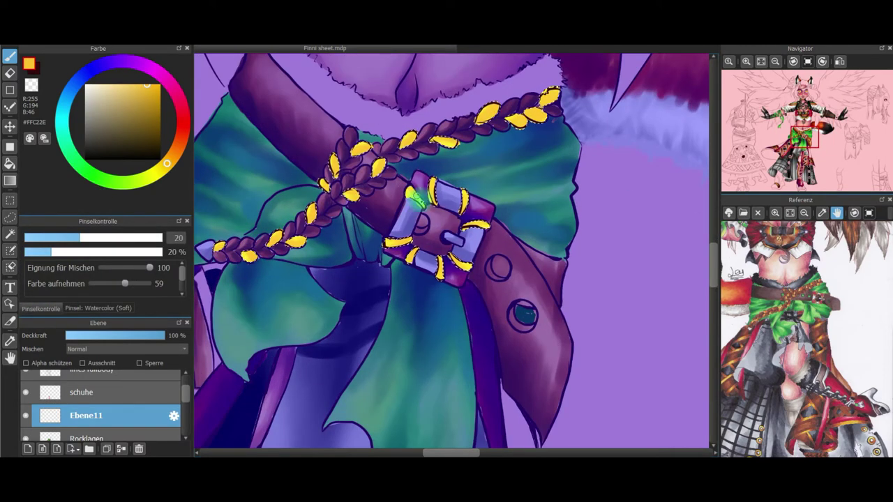
Deepen the golden braid strands and buckle bands with orange #FC9B2C
left_click(174, 153)
left_click(149, 91)
left_click(176, 152)
left_click(147, 86)
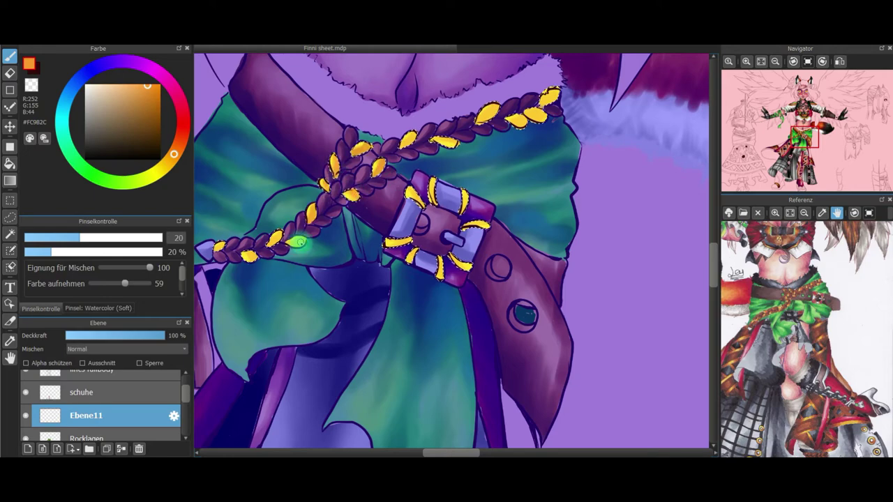
scroll(362, 248, "up", 5)
left_click_drag(804, 100, 804, 133)
Add the darkest shadows to the golden braid strands with brown #733700
left_click(176, 151)
left_click_drag(156, 91, 179, 90)
left_click_drag(311, 322, 299, 328)
left_click_drag(263, 337, 256, 341)
left_click_drag(564, 176, 554, 187)
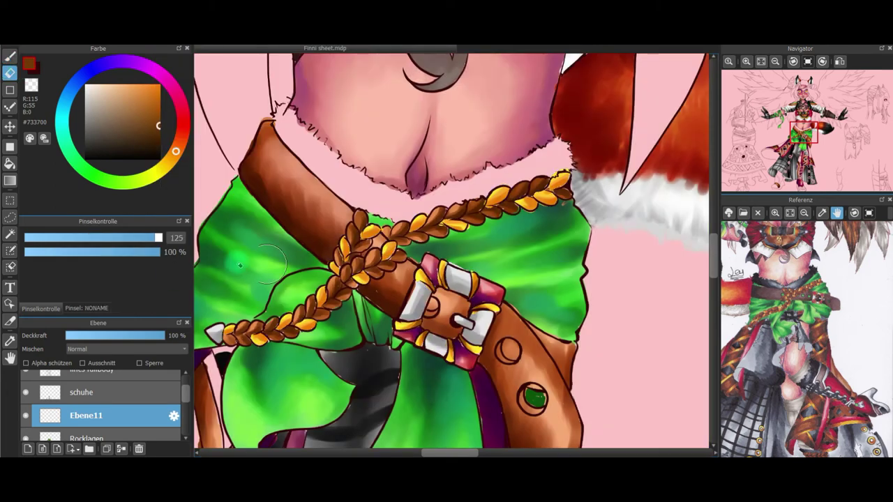
Erase stray colour around the braid at size 18 and retouch the area with sampled brown #6D2E04 and green #07991F
left_click_drag(104, 237, 74, 238)
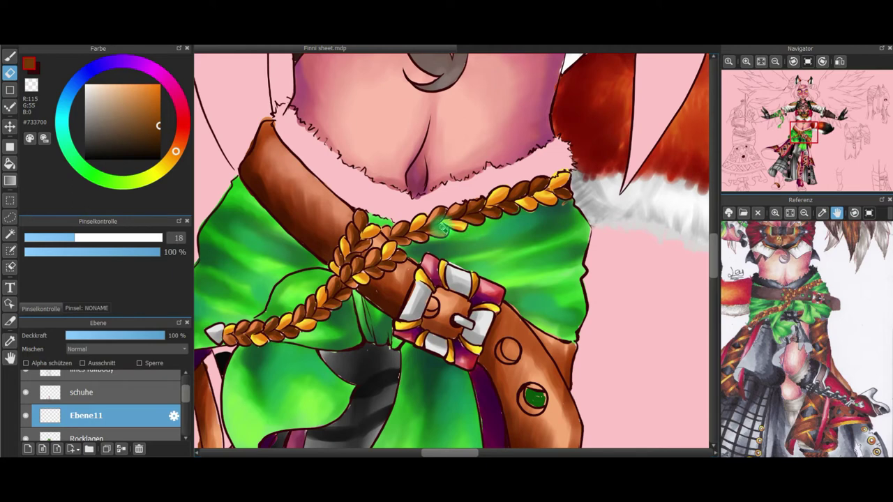
left_click(346, 277, "alt")
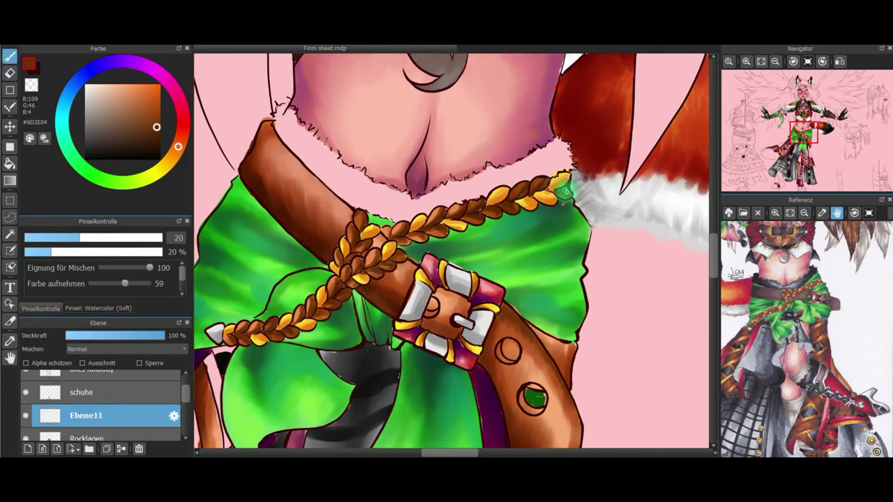
left_click(228, 227, "alt")
left_click(351, 393, "alt")
mouse_move(399, 374)
left_mouse_down()
mouse_move(383, 348)
mouse_move(343, 355)
left_mouse_up()
left_click(157, 114)
Merge the finished braid and buckle layer down and add a new layer above Rocklagen for the coat trim
left_click(775, 61)
left_click(761, 61)
left_click(122, 449)
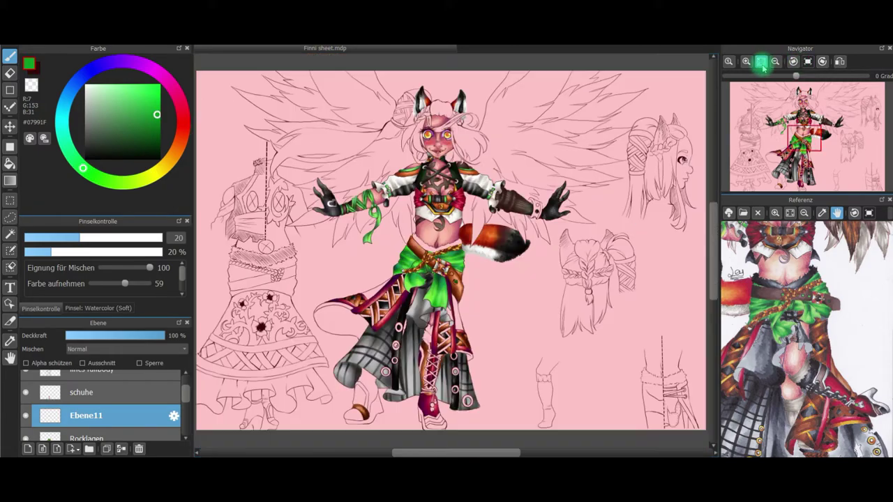
scroll(570, 265, "up", 5)
left_click_drag(805, 168, 787, 150)
left_click(27, 449)
Mask the coat's lattice trim, the hem edging and the skirt eyelets with the Watercolor (Hard) selection pen
left_click(10, 250)
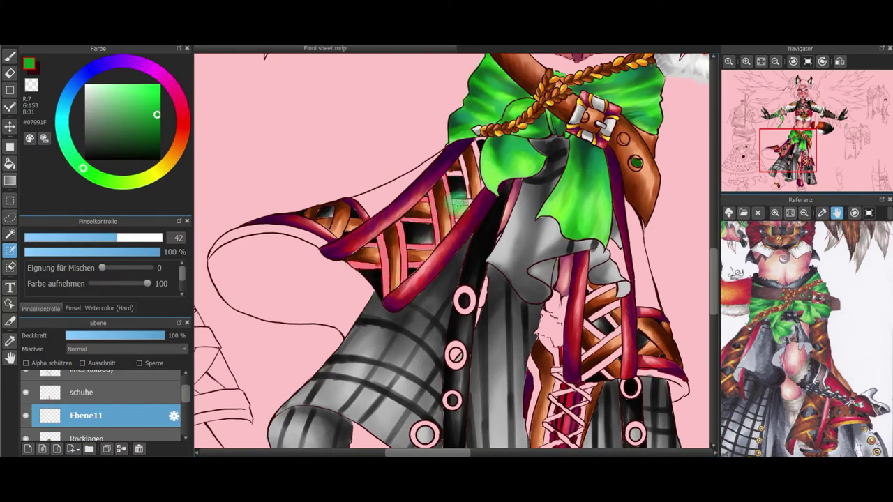
left_click(10, 266)
left_click(9, 250)
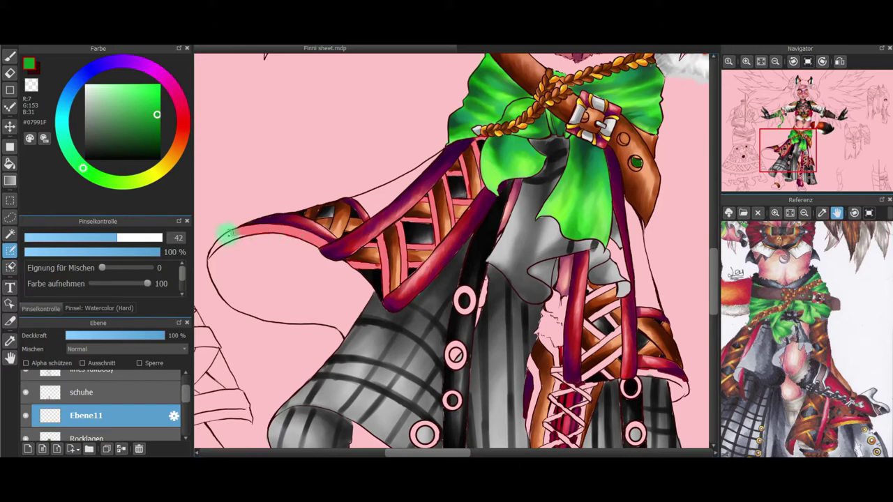
key("h")
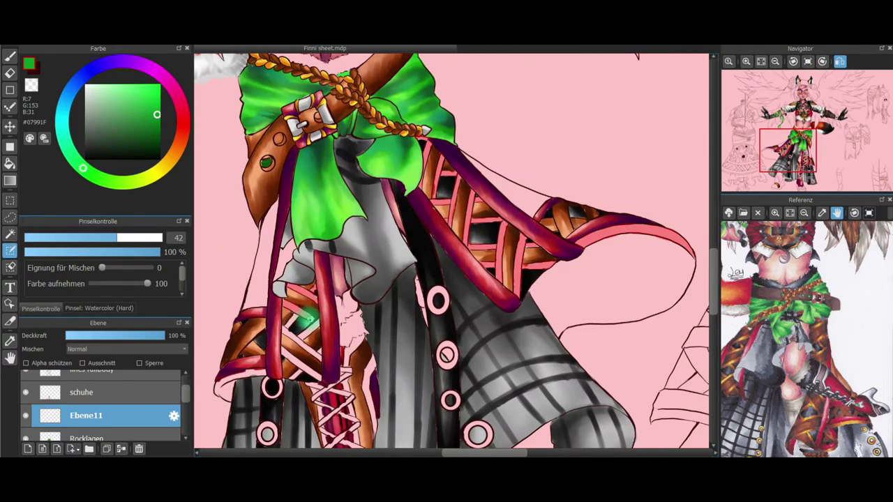
mouse_move(281, 349)
left_mouse_down()
mouse_move(319, 377)
mouse_move(250, 374)
left_mouse_up()
left_click(840, 61)
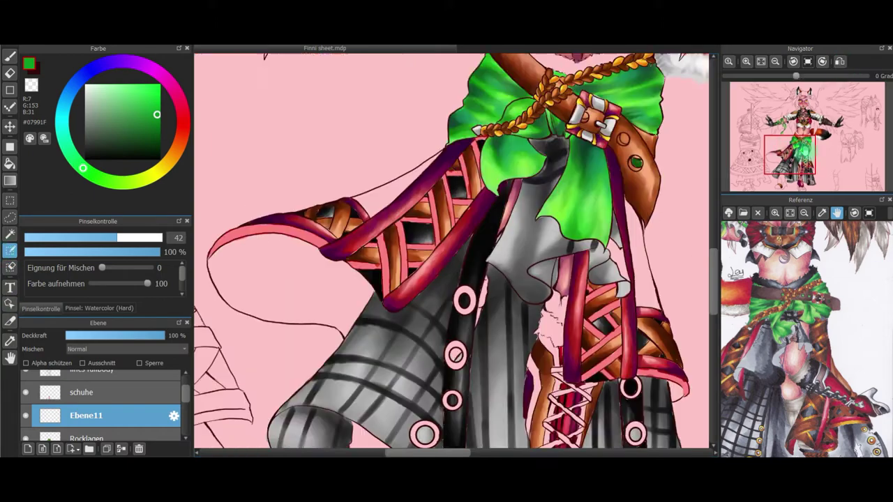
left_click(801, 166)
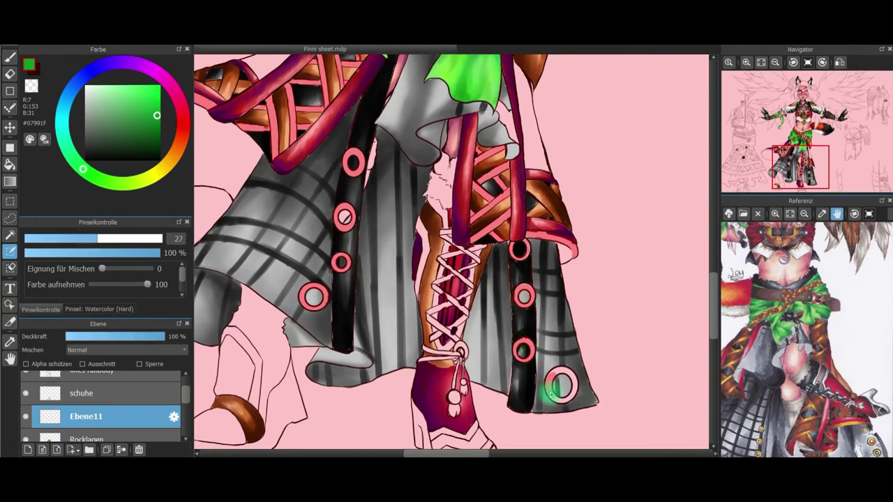
left_click_drag(801, 166, 789, 163)
Fill the masked lattice trim, hem edging and eyelets with bright yellow #FFFA34 at size 119
left_click(154, 175)
left_click(146, 87)
left_click(153, 240)
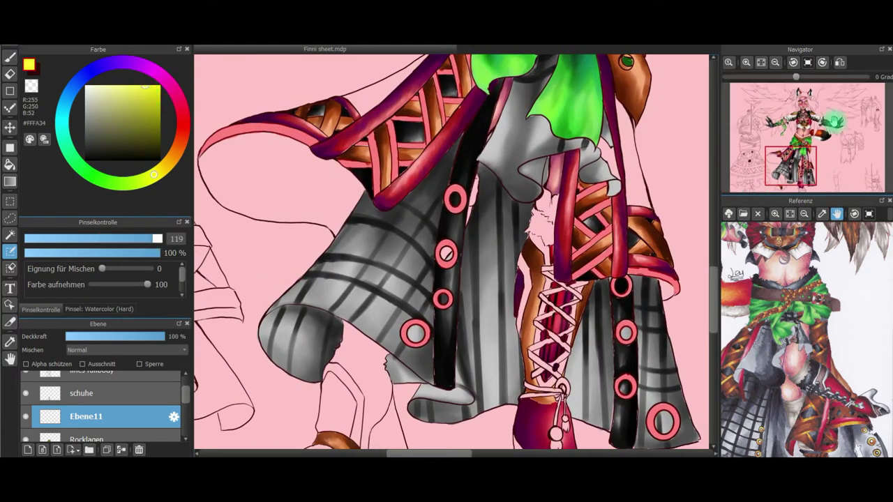
left_click(789, 153)
key("b")
left_click_drag(601, 345, 597, 283)
mouse_move(447, 209)
left_mouse_down()
mouse_move(469, 136)
mouse_move(454, 176)
mouse_move(382, 272)
left_mouse_up()
key("ctrl+z")
key("ctrl+z")
key("d")
key("b")
left_click_drag(307, 230, 203, 241)
left_click_drag(456, 288, 443, 432)
left_click_drag(593, 280, 592, 365)
left_click_drag(634, 364, 677, 381)
left_click_drag(622, 378, 623, 435)
left_click_drag(713, 286, 713, 328)
left_click_drag(645, 218, 666, 265)
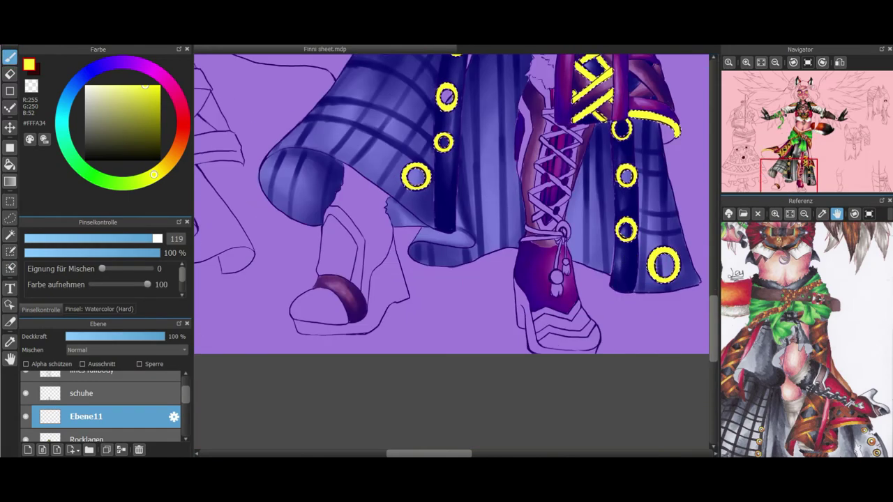
Switch to Discord, check the allgemein channel and return to the drawing
left_click(473, 455)
left_click(95, 219)
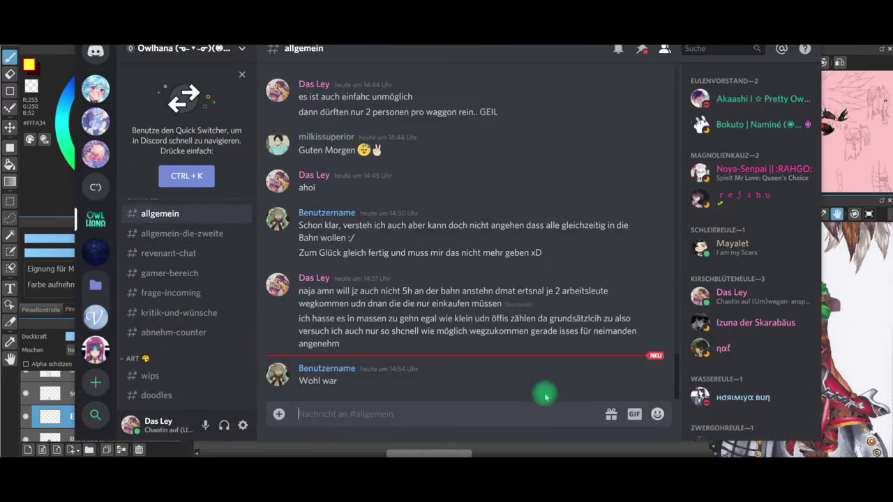
key("alt+Tab")
Shade the yellow trim and eyelets with #FCD309 and #D3821C using the Soft Pastel brush at size 131
left_click_drag(795, 176, 793, 159)
left_click(161, 169)
left_click(157, 87)
left_click(89, 309)
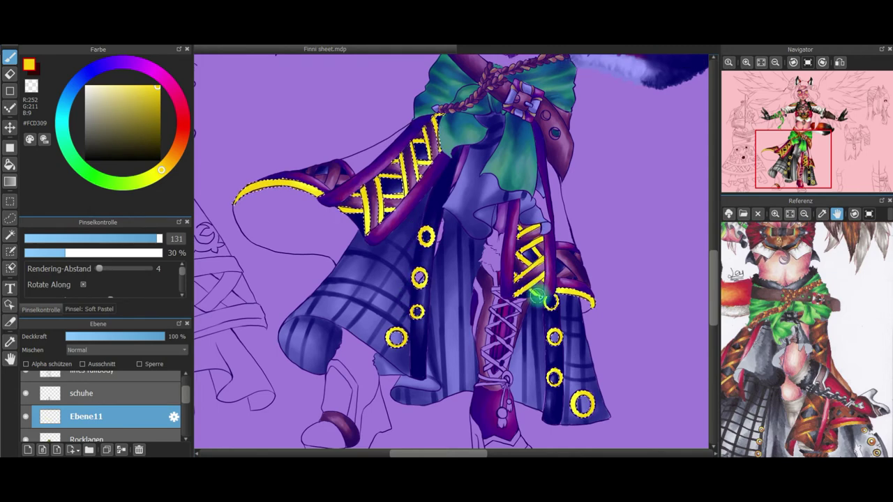
left_click(173, 157)
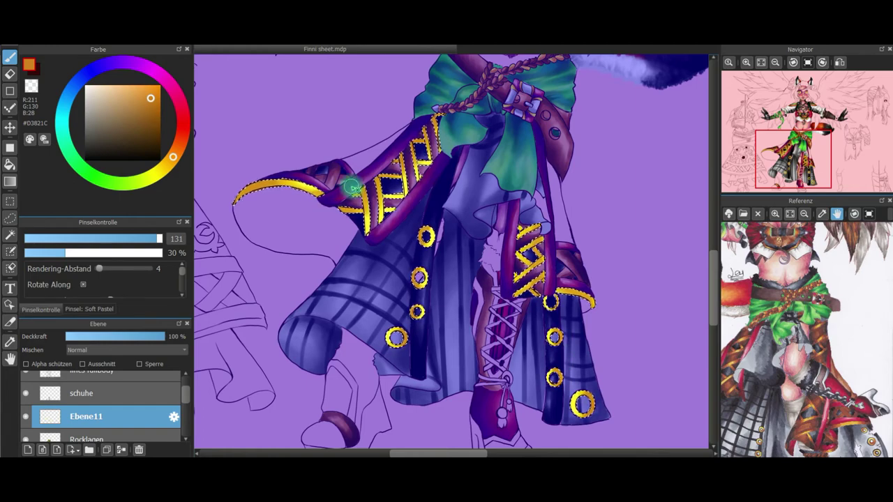
Darken the golden trim and eyelet edges with orange #D26315 using the Watercolor (Soft) brush at size 20
left_click(178, 148)
left_click(153, 98)
left_click_drag(436, 118, 431, 138)
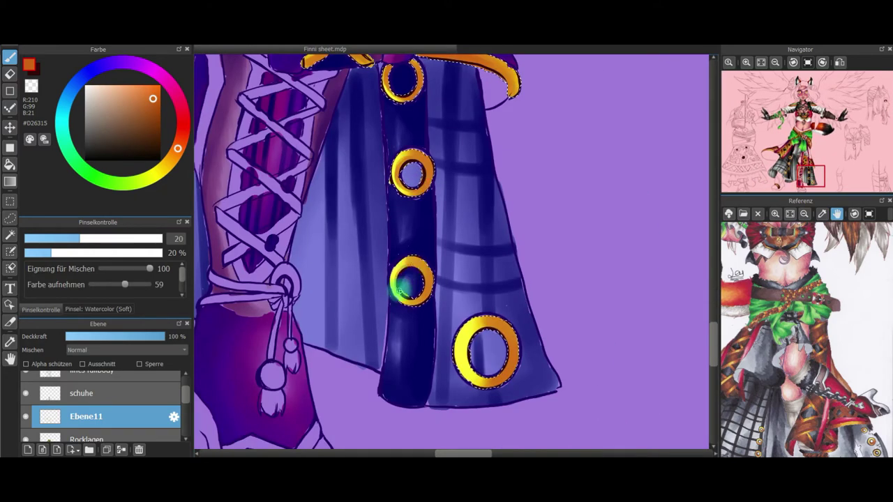
mouse_move(475, 336)
left_mouse_down()
mouse_move(489, 334)
mouse_move(492, 377)
mouse_move(484, 336)
mouse_move(473, 343)
left_mouse_up()
Paint the deepest shadows on the golden lattice trim and eyelets with brown #863903
left_click(158, 122)
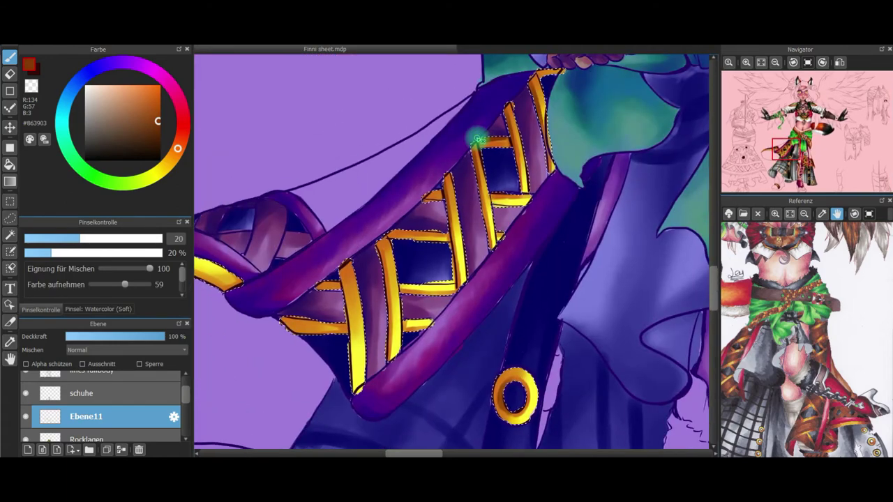
left_click_drag(343, 276, 350, 377)
left_click_drag(285, 318, 346, 334)
mouse_move(404, 343)
left_mouse_down()
mouse_move(544, 317)
mouse_move(655, 333)
left_mouse_up()
mouse_move(254, 298)
left_mouse_down()
mouse_move(378, 253)
mouse_move(379, 238)
left_mouse_up()
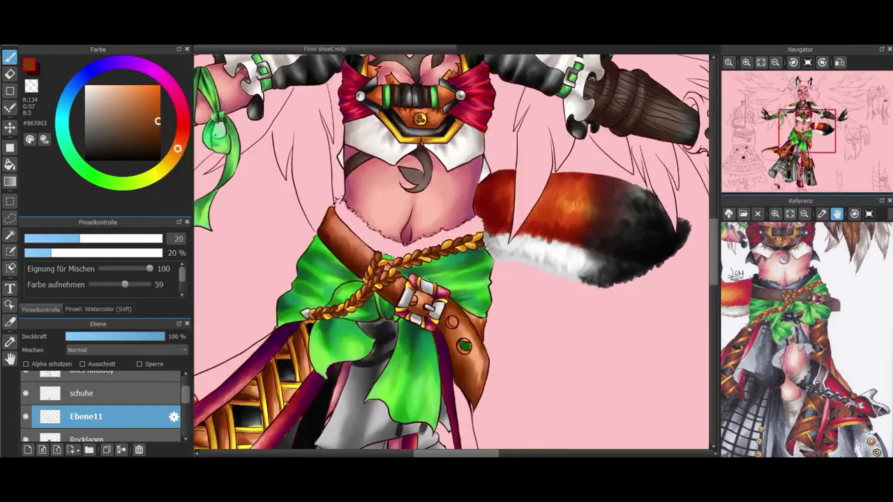
Erase stray colour around the golden trim at size 18 and merge the trim layer down
left_click_drag(422, 301, 514, 131)
left_click(10, 74)
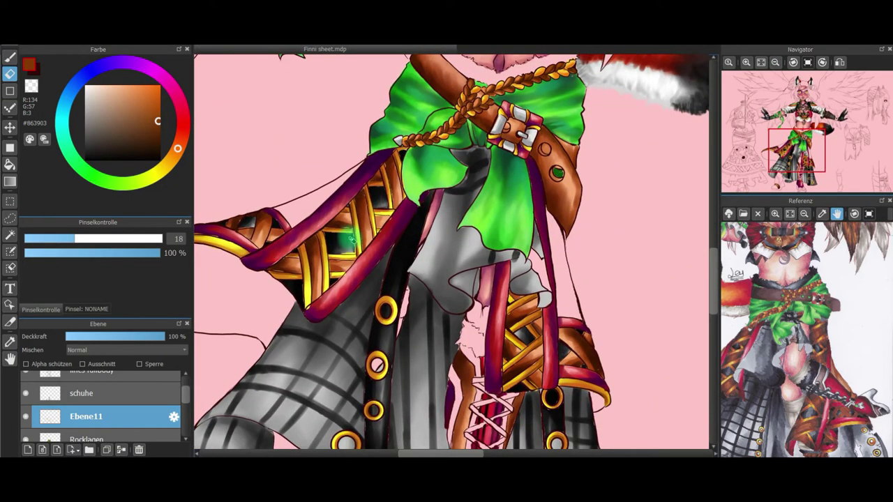
mouse_move(303, 296)
left_mouse_down()
mouse_move(502, 293)
mouse_move(479, 264)
left_mouse_up()
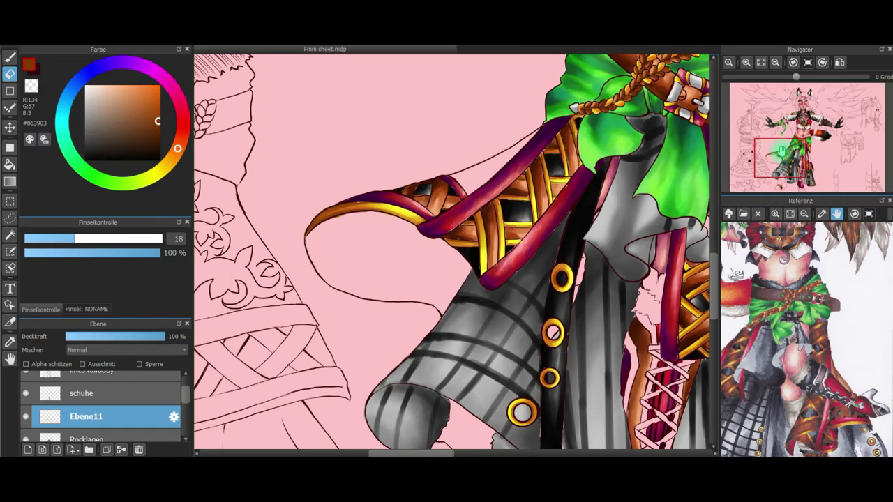
mouse_move(782, 151)
left_mouse_down()
mouse_move(803, 166)
mouse_move(788, 151)
left_mouse_up()
left_click(124, 448)
left_click(520, 260)
Add a new layer and mask the coat's upper side panels beside the trim with Watercolor (Hard) at size 23
left_click(9, 252)
left_click(86, 309)
left_click(126, 295)
left_click(41, 309)
left_click(90, 239)
left_click(27, 450)
mouse_move(365, 222)
left_mouse_down()
mouse_move(408, 185)
mouse_move(356, 203)
mouse_move(404, 186)
left_mouse_up()
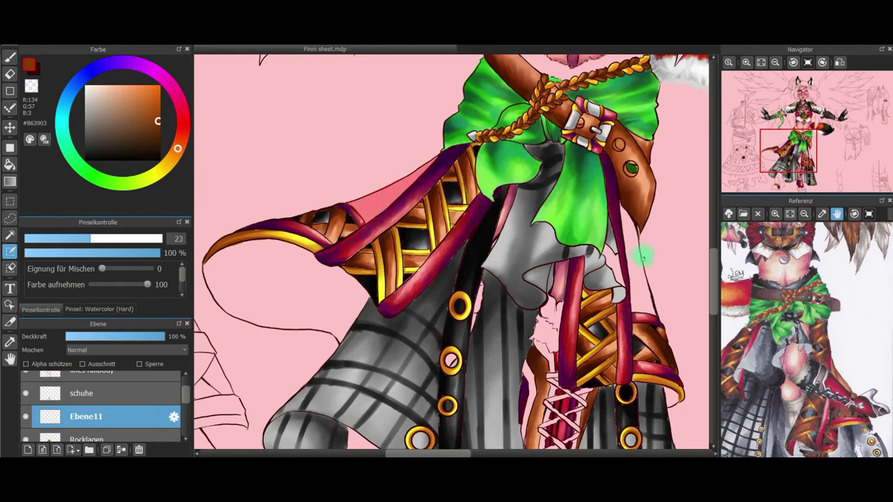
left_click_drag(620, 208, 628, 259)
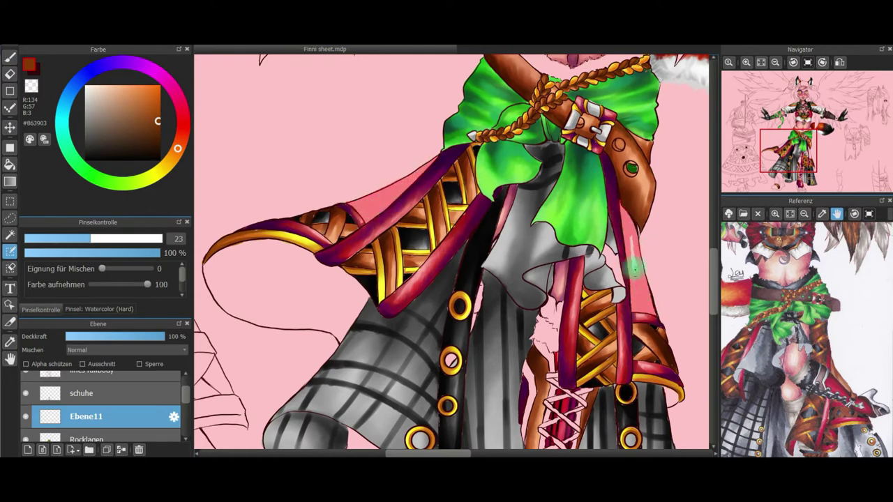
key("ctrl+z")
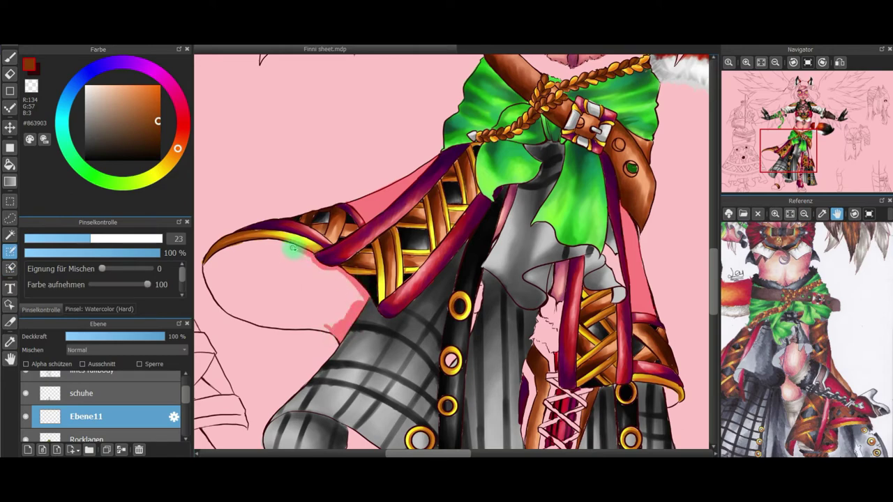
Mask the large open coat flap below the golden hem, filling its interior at size 71
left_click_drag(218, 297, 208, 262)
left_click(822, 62)
left_click_drag(289, 93, 305, 148)
left_click(136, 239)
left_click(808, 62)
left_click_drag(788, 150, 781, 151)
mouse_move(311, 253)
left_mouse_down()
mouse_move(314, 293)
mouse_move(427, 287)
mouse_move(361, 295)
mouse_move(357, 265)
left_mouse_up()
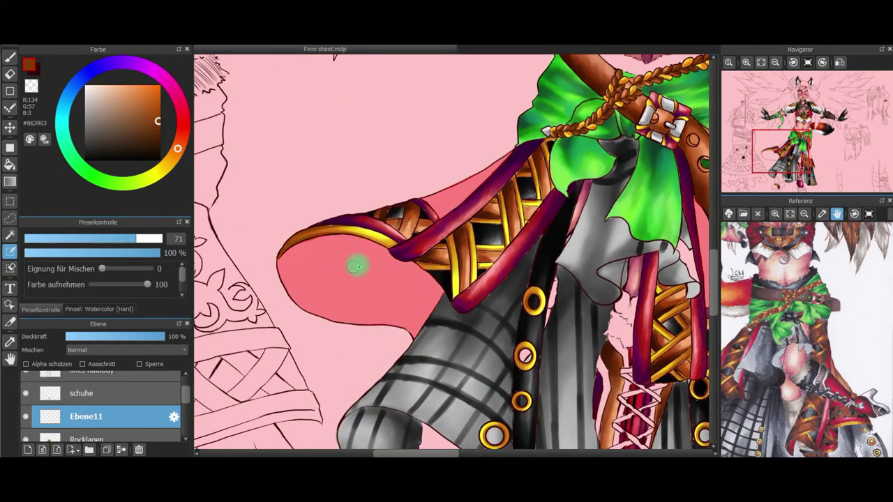
Shade the masked coat lining with orange #E37D35 and #C85E12 using Soft Pastel, and clear the selection
left_click(789, 155)
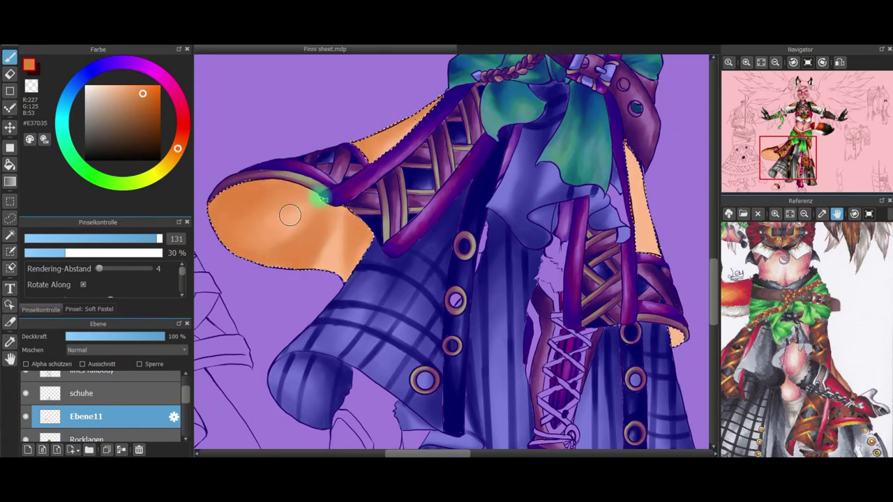
left_click_drag(645, 246, 677, 338)
left_click(153, 102)
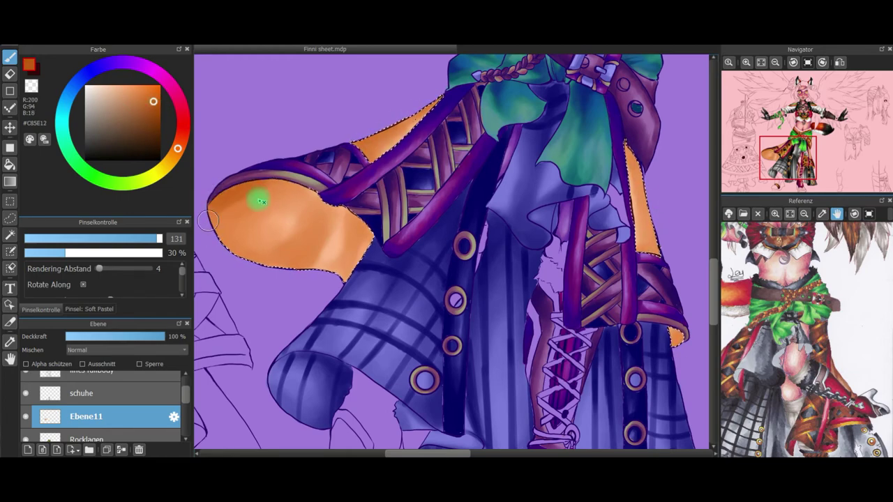
left_click_drag(633, 150, 685, 341)
mouse_move(792, 370)
left_mouse_down()
mouse_move(807, 295)
mouse_move(809, 325)
left_mouse_up()
left_click(762, 62)
left_click(175, 44)
left_click(190, 51)
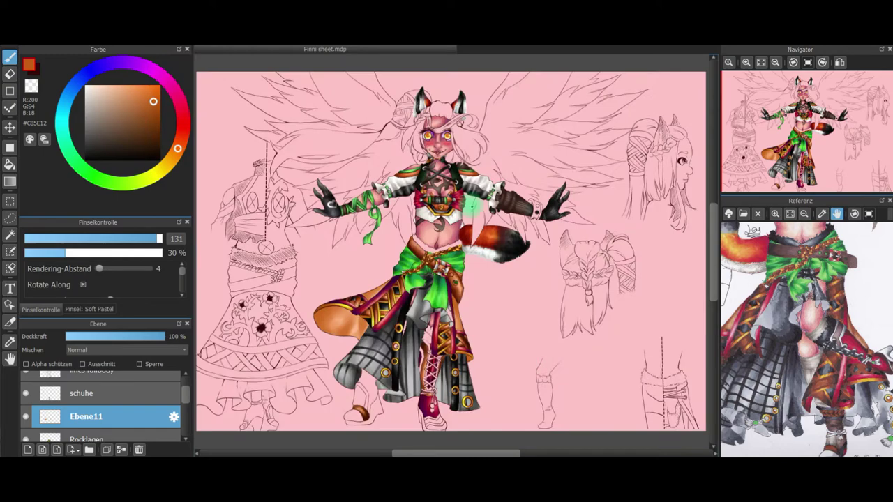
Mask the fur trim at the waist and the sole of the open wedge shoe with Watercolor (Hard) at size 42
scroll(506, 186, "up", 5)
left_click(10, 252)
left_click(136, 240)
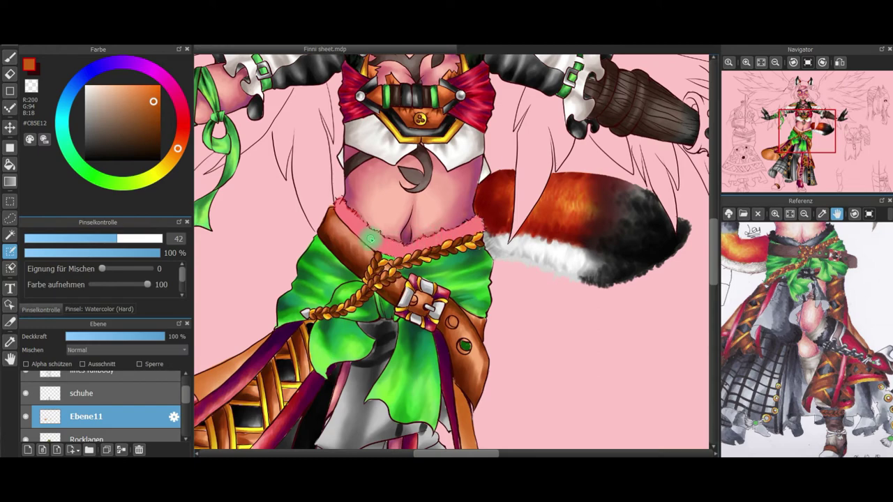
mouse_move(830, 368)
left_mouse_down()
mouse_move(827, 382)
mouse_move(826, 369)
left_mouse_up()
left_click_drag(781, 180, 780, 176)
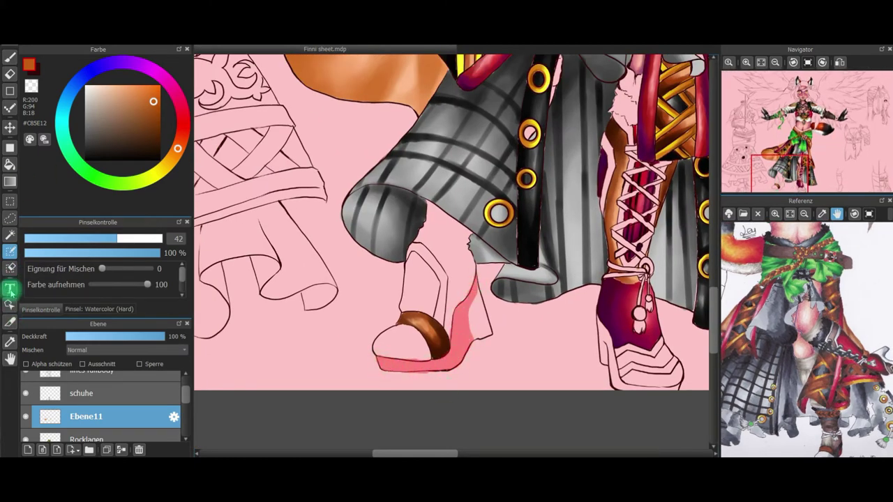
left_click(10, 267)
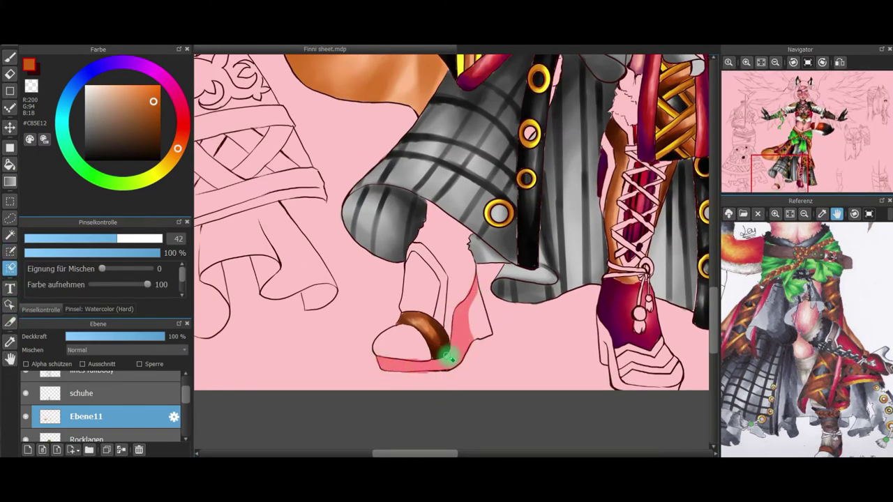
left_click(10, 268)
left_click(10, 251)
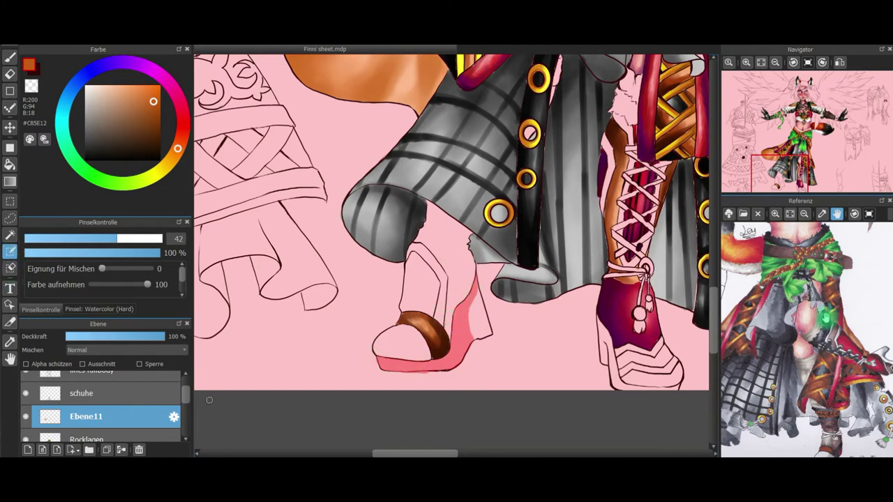
Mask the shoes' toe cap, side trims, heels and cords, plus the cloth patch beside the green sash, at size 21
left_click(801, 172)
left_click_drag(454, 415, 447, 418)
left_click(840, 63)
left_click(801, 187)
left_click_drag(427, 276, 434, 281)
left_click_drag(778, 169, 796, 170)
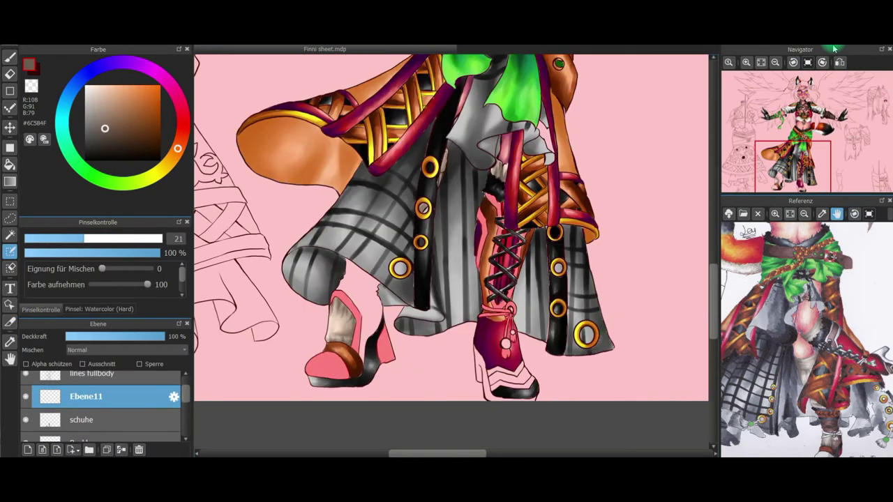
left_click(839, 62)
left_click(747, 63)
left_click_drag(790, 168, 794, 178)
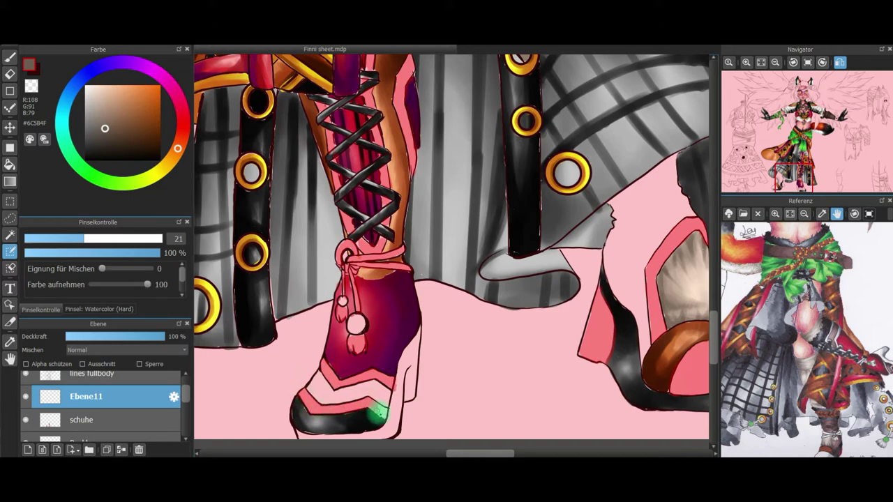
left_click_drag(794, 179, 809, 158)
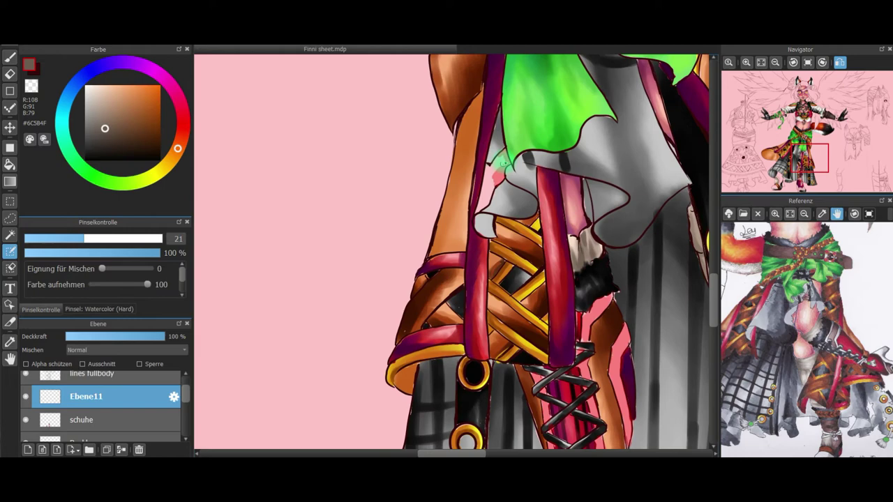
left_click_drag(500, 169, 476, 213)
Add a new layer and paint the masked cloth patch beside the green sash, shading it grey with Soft Pastel
left_click(139, 437)
left_click(28, 450)
left_click(10, 57)
left_click_drag(503, 155, 487, 166)
left_click(87, 110)
left_click(94, 309)
left_click(66, 280)
left_click(41, 309)
Add dark grey and white #F9F9F9 details to the cloth patch with the Pen brush at size 10
left_click(89, 309)
left_click(69, 246)
left_click(42, 310)
left_click(87, 158)
left_click_drag(495, 168, 488, 198)
left_click(87, 88)
scroll(151, 391, "up", 1)
left_click(140, 396)
scroll(494, 169, "down", 3)
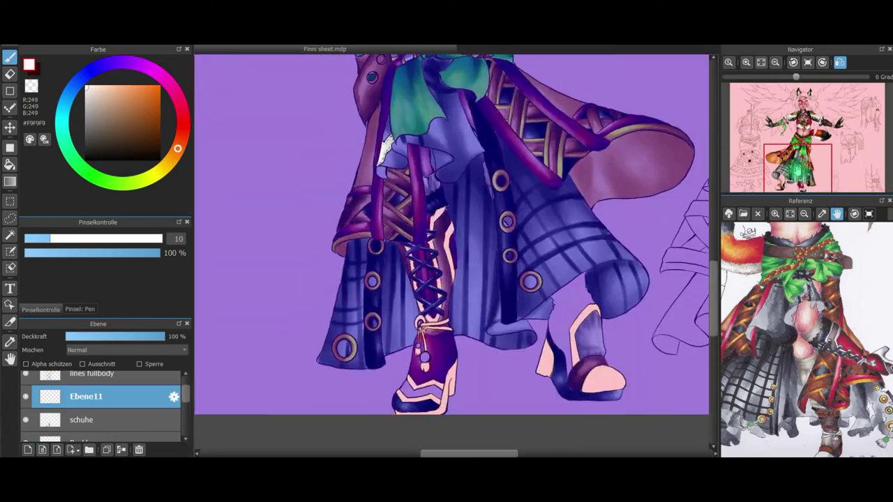
Fill the masked shoe trims and toe caps white, shade them grey #828282 with Soft Pastel at size 100, and clear the selection
left_click(840, 62)
left_click(81, 309)
left_click(70, 265)
left_click(41, 309)
mouse_move(559, 244)
left_mouse_down()
mouse_move(556, 237)
mouse_move(568, 383)
mouse_move(440, 378)
mouse_move(374, 353)
left_mouse_up()
left_click(89, 309)
left_click(79, 280)
left_click(40, 310)
left_click(87, 105)
key("ctrl+d")
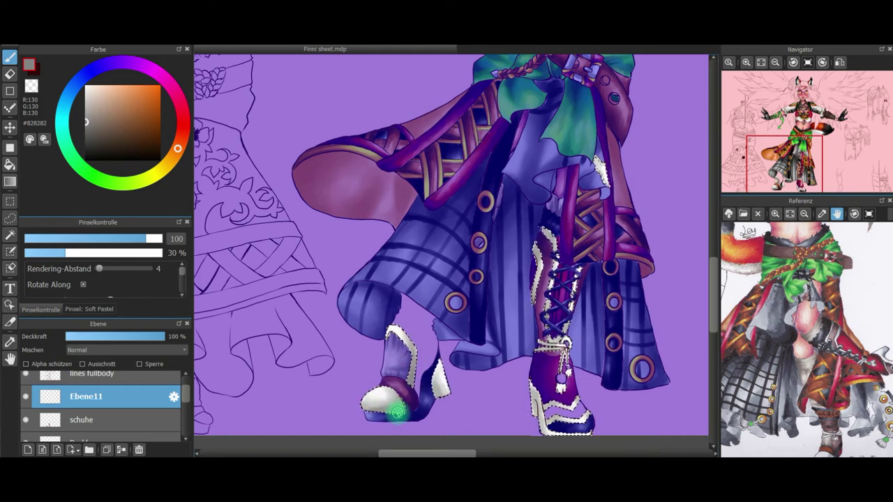
key("ctrl+d")
Switch to the eraser at size 47 and merge the white trim layer down into the schuhe layer
left_click(10, 74)
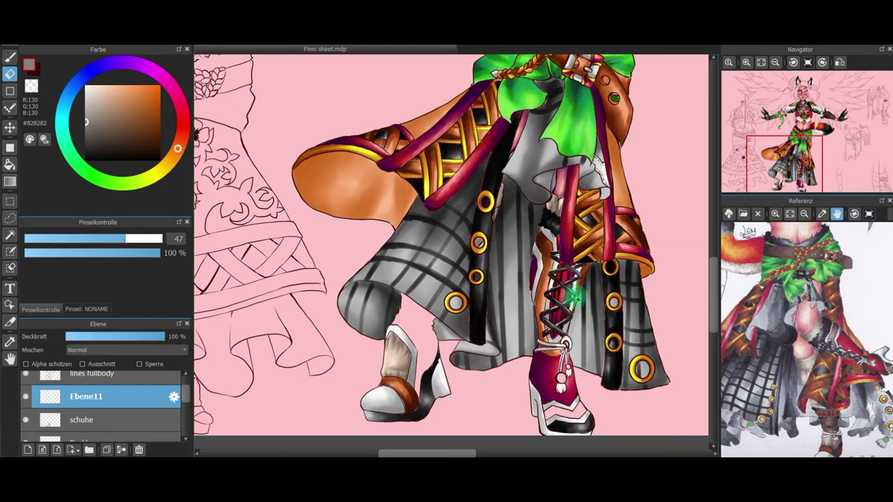
left_click(122, 450)
double_click(98, 397)
left_click(534, 156)
key("ctrl+plus")
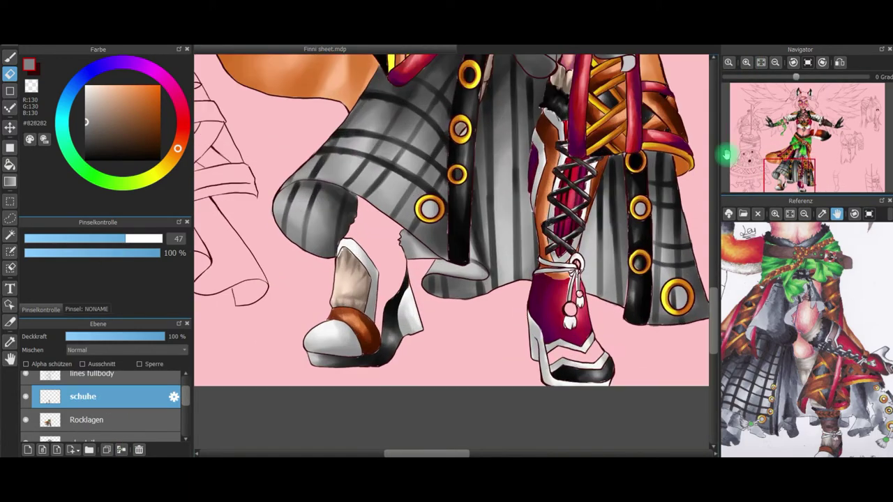
key("ctrl+shift+n")
left_click(121, 450)
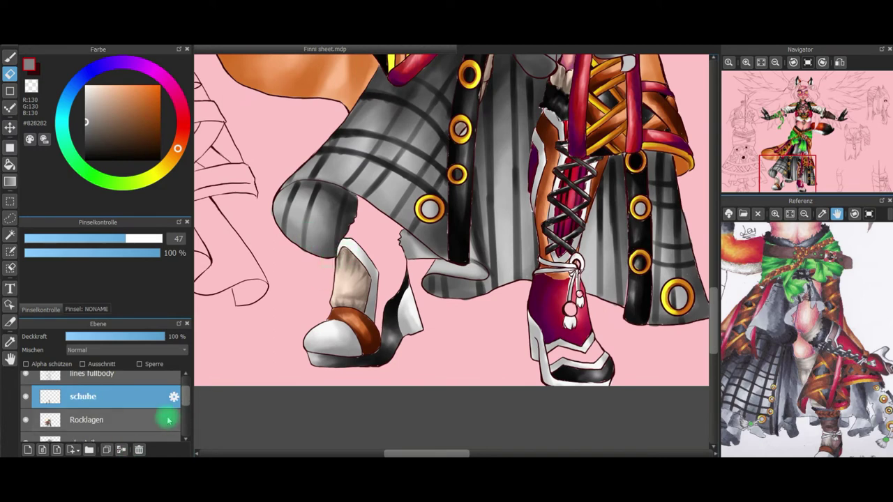
Mask the wedge shoe's ankle section and the zigzag band on the other boot's toe with Watercolor (Hard)
left_click(10, 251)
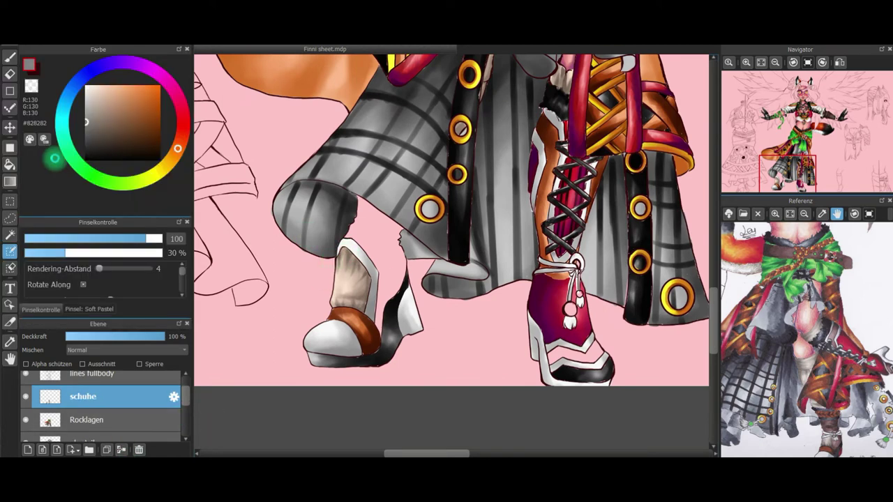
left_click(98, 309)
left_click(100, 256)
left_click(43, 310)
mouse_move(358, 199)
left_mouse_down()
mouse_move(350, 233)
mouse_move(380, 269)
mouse_move(376, 318)
mouse_move(399, 250)
left_mouse_up()
mouse_move(362, 199)
left_mouse_down()
mouse_move(386, 238)
mouse_move(369, 232)
mouse_move(384, 268)
mouse_move(409, 232)
left_mouse_up()
left_click(11, 271)
left_click_drag(372, 327, 388, 335)
left_click(840, 63)
left_click(10, 254)
mouse_move(306, 347)
left_mouse_down()
mouse_move(351, 354)
mouse_move(297, 351)
mouse_move(351, 360)
left_mouse_up()
left_click(10, 270)
Add a new layer and fill the masked shoe sections with brown #7C6454 at size 102
left_click(28, 450)
left_click(10, 57)
left_click(118, 127)
left_click(147, 238)
left_click(109, 124)
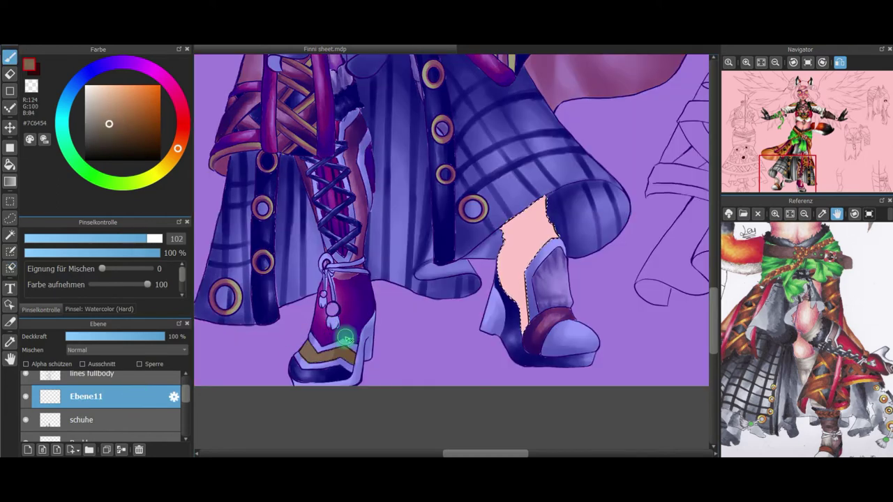
Shade the brown shoe sections with #604A3B, #463123 and #362214 using Soft Pastel at size 73
left_click(99, 309)
left_click(72, 281)
left_click(51, 309)
left_click(114, 132)
left_click(120, 238)
left_click(136, 239)
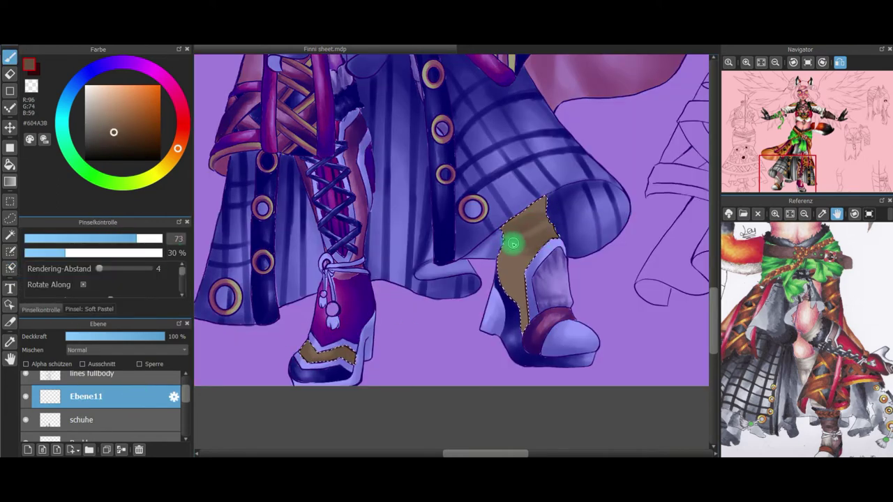
left_click(122, 139)
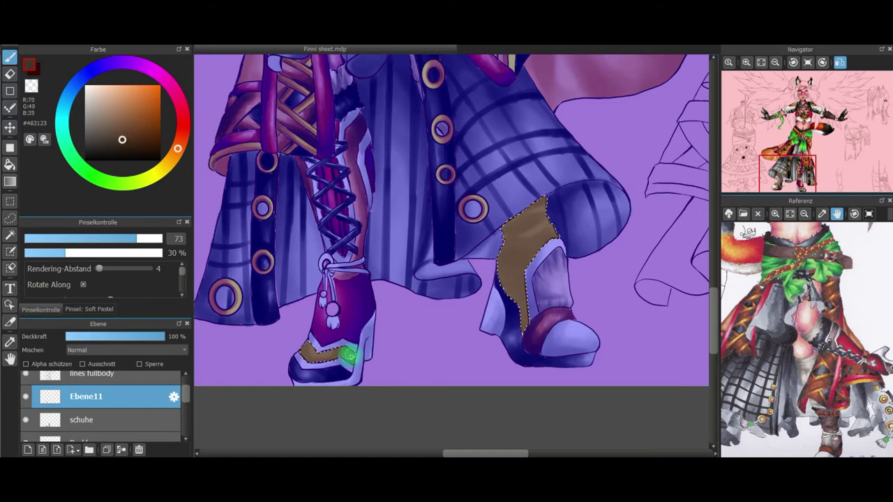
left_click(511, 247, "alt")
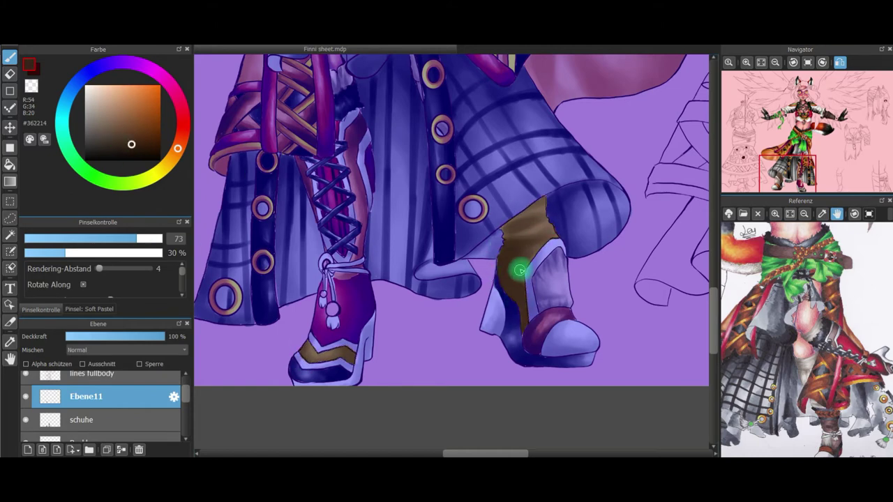
Deepen the brown shoe sections' shadows and folds with near-black brown #1B0C02 at sizes 63 and 19
left_click(145, 150)
left_click(115, 238)
left_click(153, 152)
left_click_drag(508, 229, 528, 224)
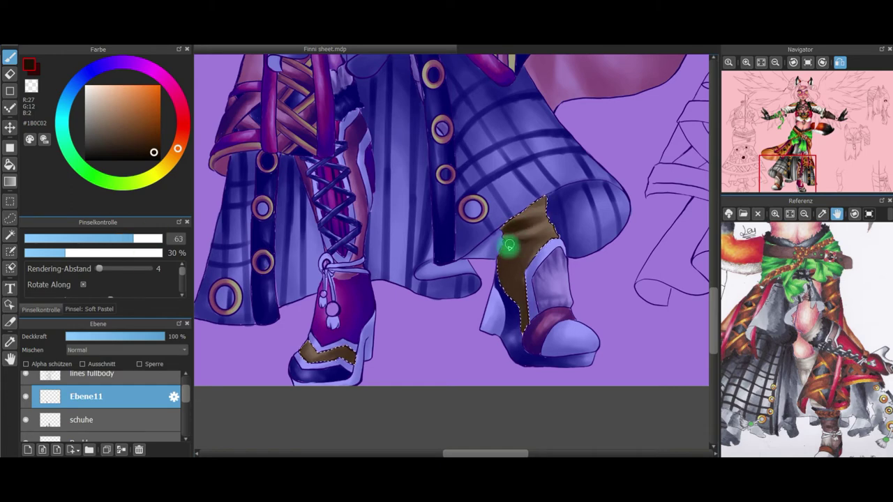
left_click(77, 239)
left_click_drag(511, 227, 540, 229)
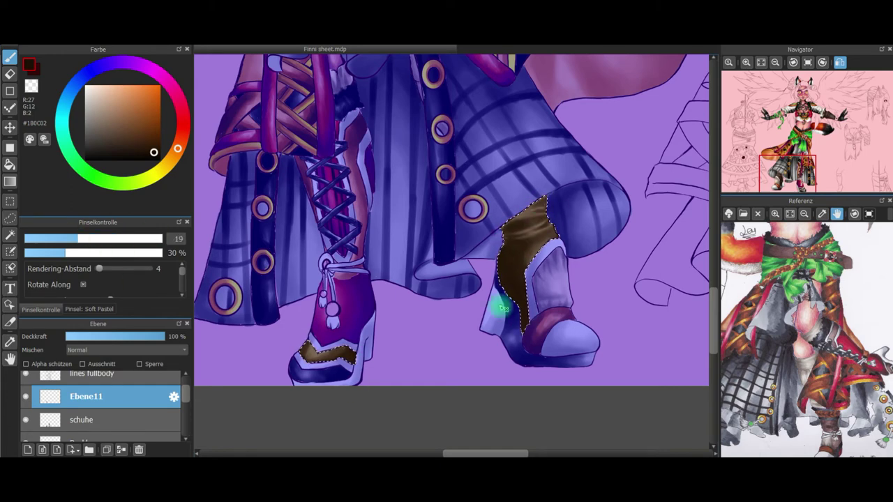
Unmirror the canvas, clear the selection and merge the brown shading layer down into the schuhe layer
left_click(761, 62)
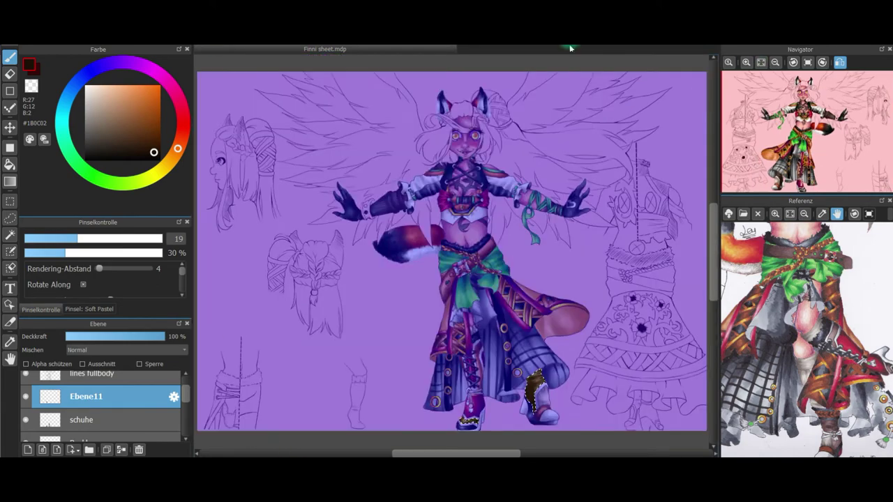
left_click(840, 62)
key("ctrl+d")
left_click(121, 449)
double_click(120, 402)
left_click(535, 160)
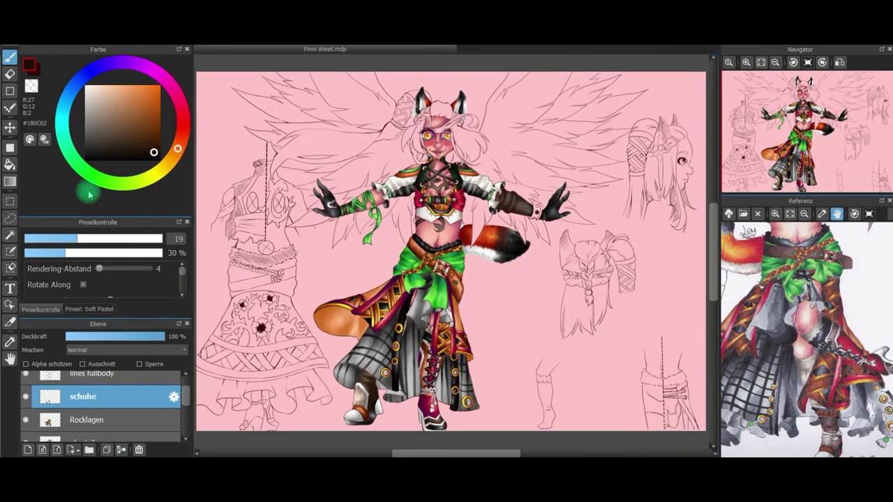
Name a new layer above the shoe layer haare and add another empty layer above it
scroll(797, 98, "up", 5)
left_click(797, 97)
scroll(798, 96, "down", 1)
mouse_move(186, 397)
left_mouse_down()
mouse_move(186, 431)
mouse_move(186, 389)
mouse_move(185, 396)
left_mouse_up()
double_click(106, 433)
left_click(535, 160)
double_click(112, 400)
type("haare")
key("Return")
left_click(108, 388)
Mask the wide bands of the ponytail's hair wrap with Watercolor (Hard) at size 26, following the reference drawing
left_click(113, 136)
left_click(10, 252)
left_click(96, 238)
left_click_drag(782, 238, 813, 437)
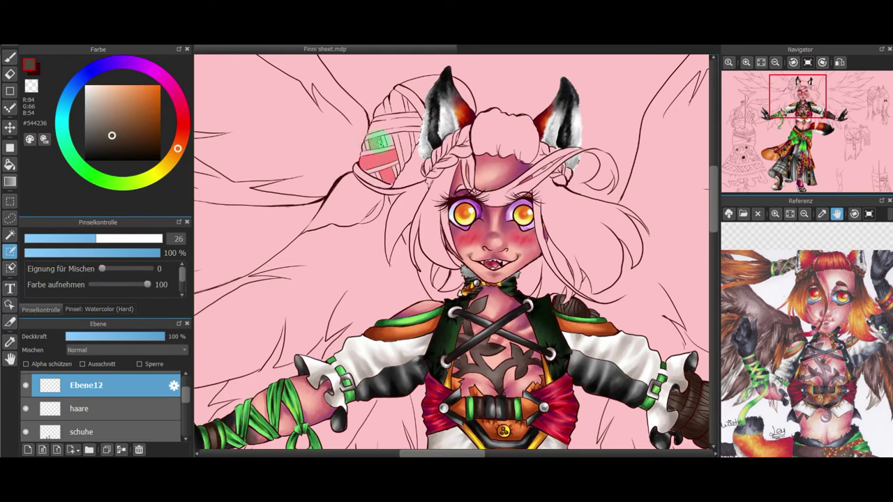
left_click_drag(788, 335, 822, 336)
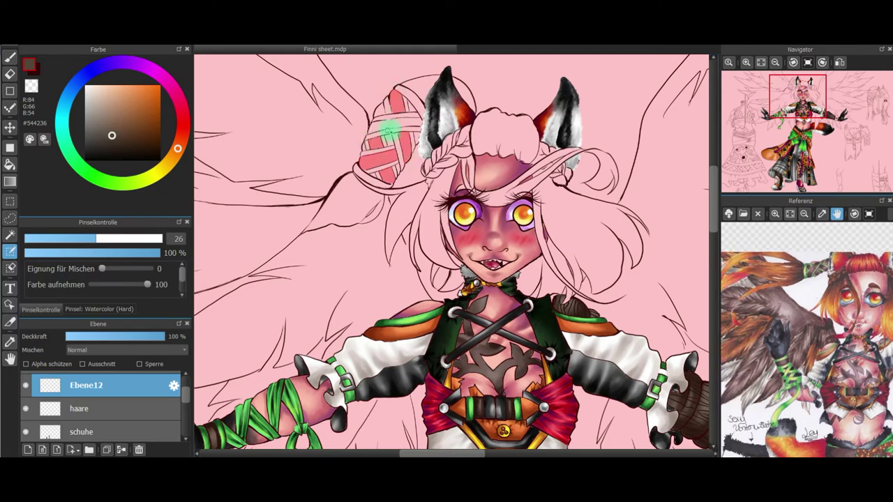
left_click_drag(387, 123, 415, 116)
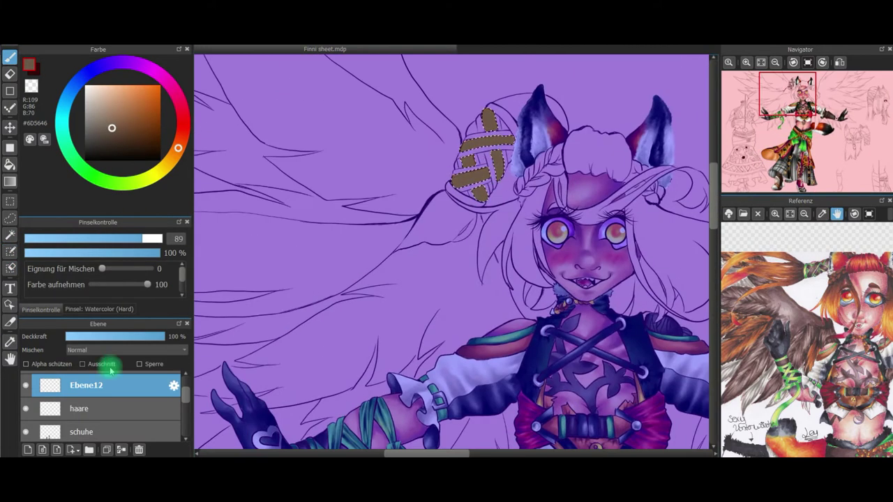
Shade the masked brown hair-wrap bands with dark brown #281203 using Watercolor (Soft) at size 40
left_click(76, 314)
left_click(41, 309)
left_click(114, 239)
mouse_move(488, 118)
left_mouse_down()
mouse_move(500, 161)
mouse_move(464, 150)
mouse_move(497, 145)
mouse_move(462, 163)
mouse_move(483, 201)
mouse_move(459, 183)
mouse_move(480, 173)
mouse_move(475, 143)
mouse_move(489, 120)
mouse_move(502, 162)
mouse_move(453, 183)
mouse_move(491, 120)
mouse_move(457, 184)
left_mouse_up()
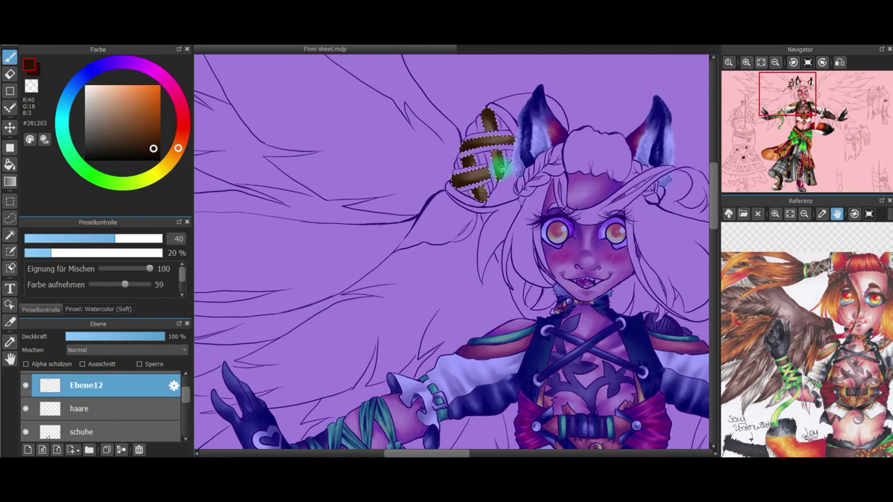
Highlight the hair-wrap bands with #A08E82 using Soft Pastel at size 34 and clear the selection
left_click(110, 308)
left_click(104, 279)
left_click(41, 309)
left_click(99, 113)
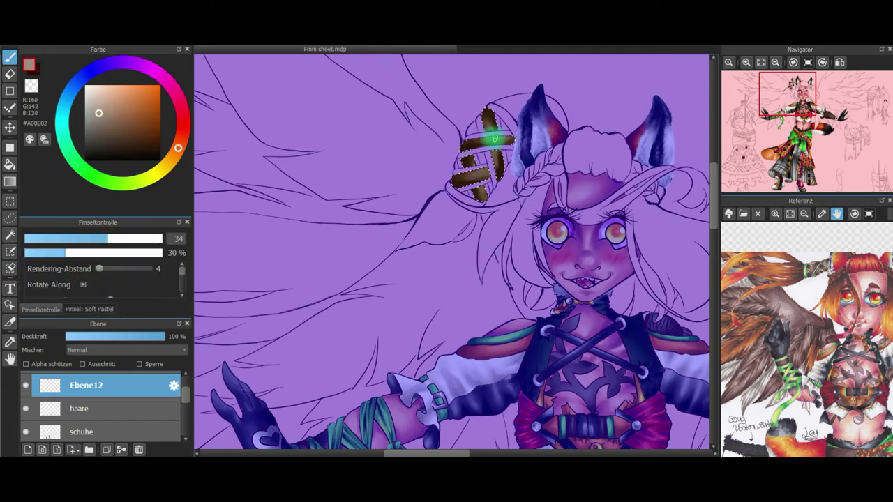
left_click(162, 37)
left_click(203, 53)
Add a new layer and mask the thin ribbons crossing the hair wrap with Watercolor (Hard) at size 23
left_click(28, 450)
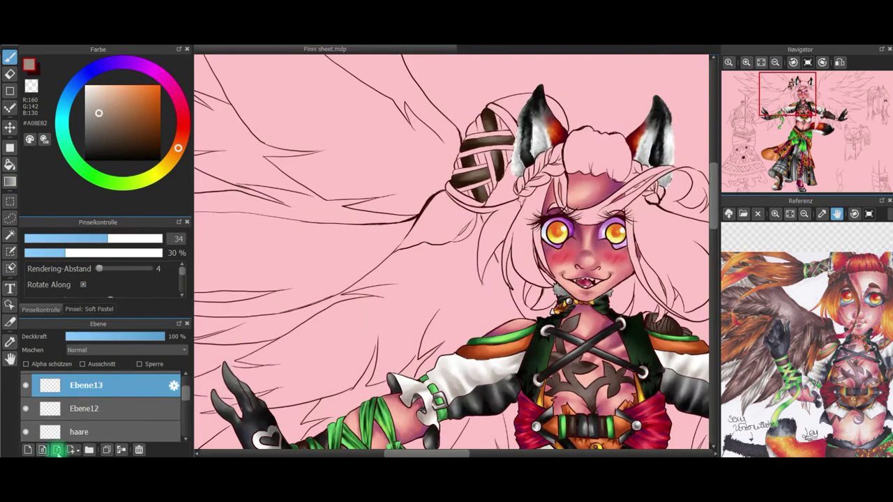
left_click(10, 252)
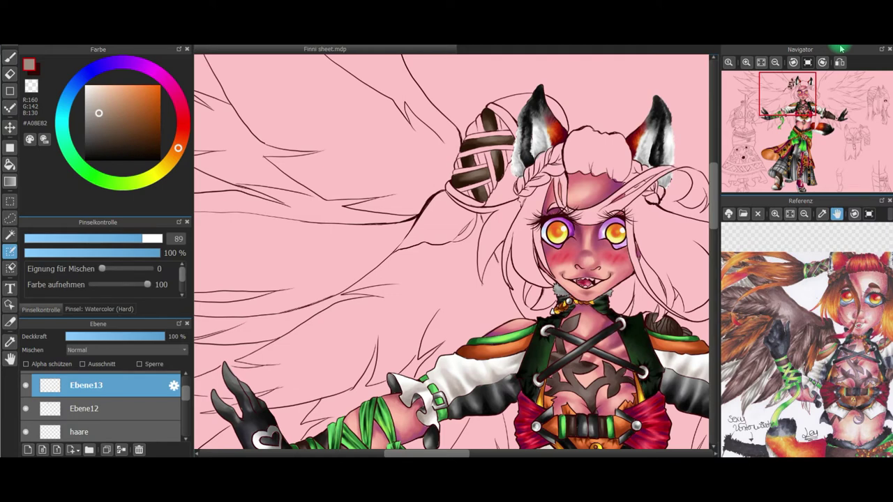
left_click(91, 240)
left_click_drag(485, 110, 515, 137)
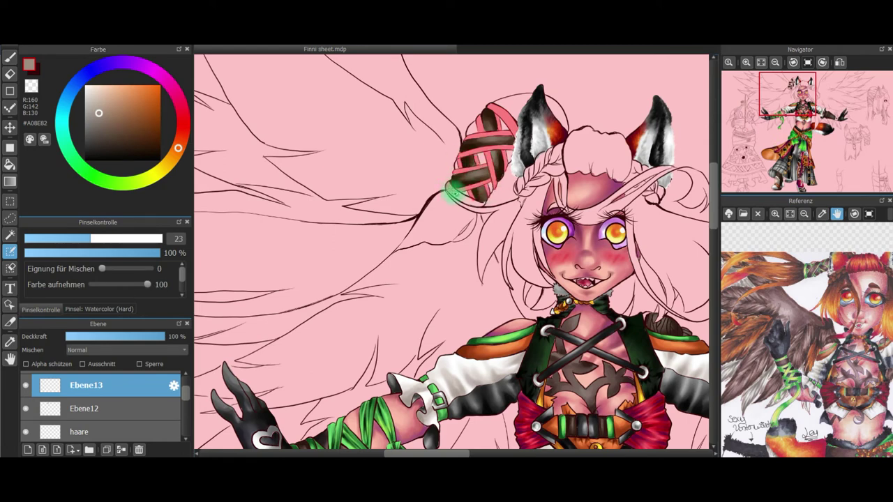
Fill the masked hair-wrap ribbons with green and add yellow #EAFB11 highlights using Soft Pastel at size 34
left_click(9, 58)
left_click(89, 173)
left_click_drag(468, 169, 451, 187)
left_click(84, 309)
left_click(69, 280)
left_click(49, 311)
left_click(148, 179)
left_click(155, 88)
left_click(145, 183)
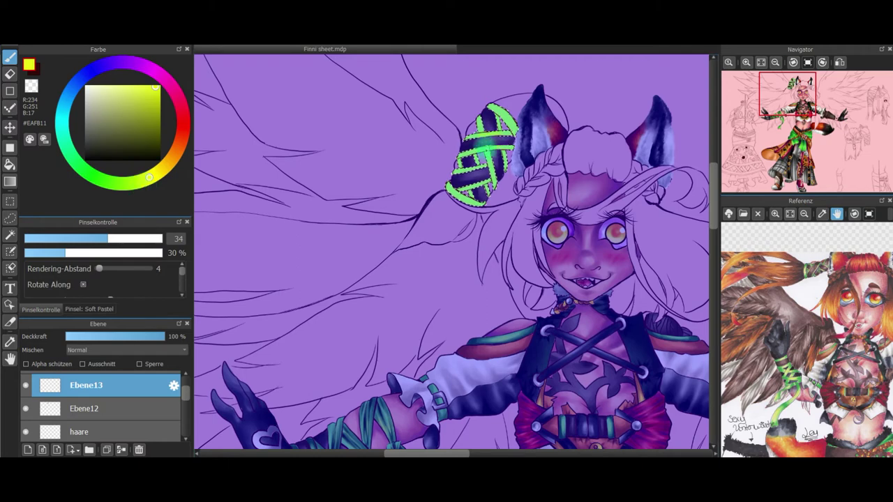
Shade the green ribbons with #1B9A1B and #0C560C using Soft Pastel at size 57
left_click(92, 176)
left_click(148, 115)
left_click(131, 239)
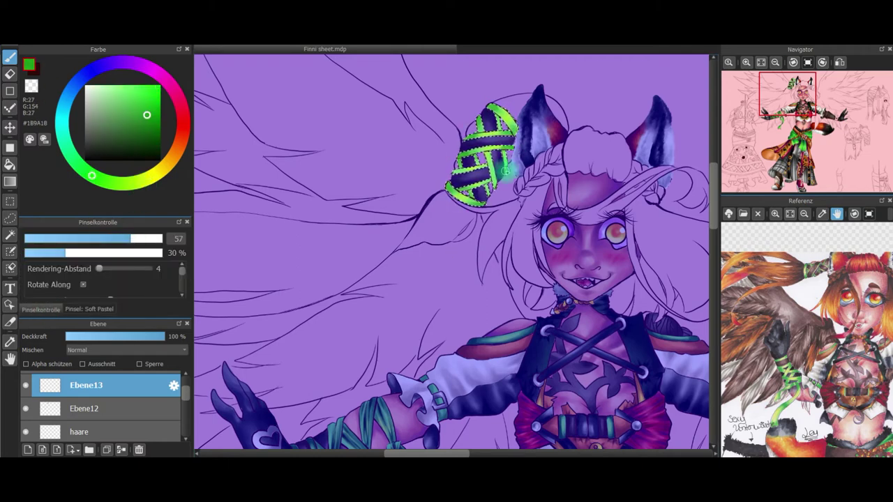
left_click(495, 112, "alt")
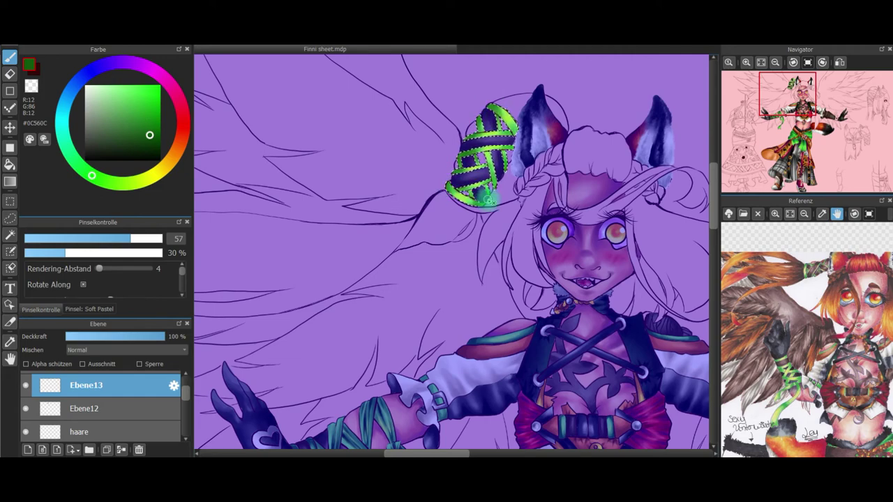
Deepen the shadows on the green hair-wrap ribbons with #074507 using Watercolor (Soft) at size 22 and clear the selection
left_click(152, 140)
left_click(89, 309)
left_click(73, 265)
left_click(42, 310)
left_click(86, 239)
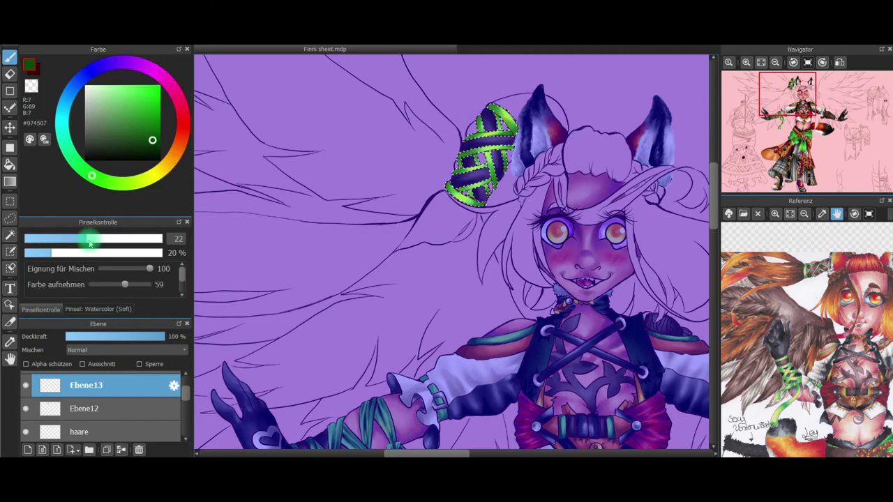
scroll(503, 133, "up", 2)
left_click_drag(431, 258, 364, 271)
left_click_drag(379, 241, 407, 229)
left_click_drag(390, 196, 422, 186)
mouse_move(436, 257)
left_mouse_down()
mouse_move(443, 285)
mouse_move(404, 300)
left_mouse_up()
left_click_drag(365, 269, 401, 263)
mouse_move(375, 304)
left_mouse_down()
mouse_move(410, 260)
mouse_move(355, 298)
left_mouse_up()
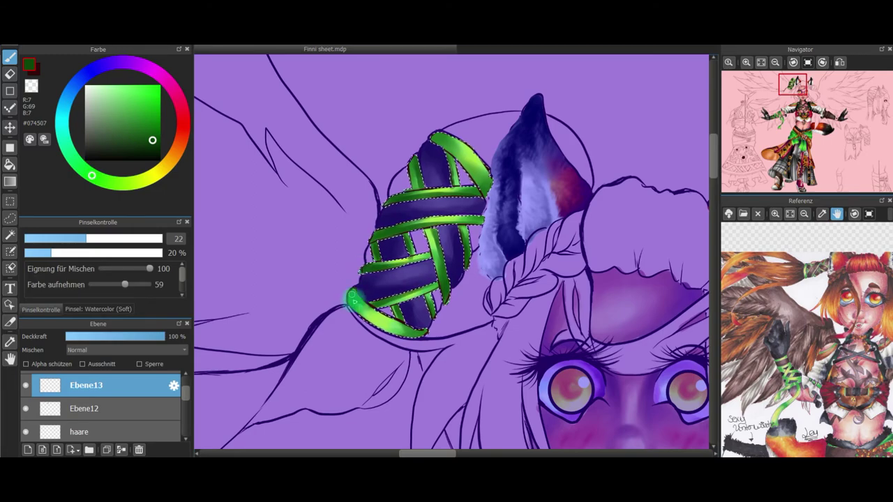
left_click(793, 62)
left_click_drag(518, 334, 508, 349)
left_click_drag(375, 226, 347, 250)
left_click_drag(532, 291, 498, 351)
left_click(760, 63)
left_click(808, 62)
left_click(166, 28)
key("ctrl+d")
Merge the ribbon layer down and rename the resulting layer "schmuck"
double_click(122, 396)
left_click(535, 159)
left_click(122, 450)
double_click(145, 389)
left_click(535, 158)
double_click(104, 390)
type("schmuck")
key("Return")
Mask the wrist bracelet's two rims with Watercolor (Hard) at size 26 and fill them with yellow
left_click(15, 30)
left_click(56, 156)
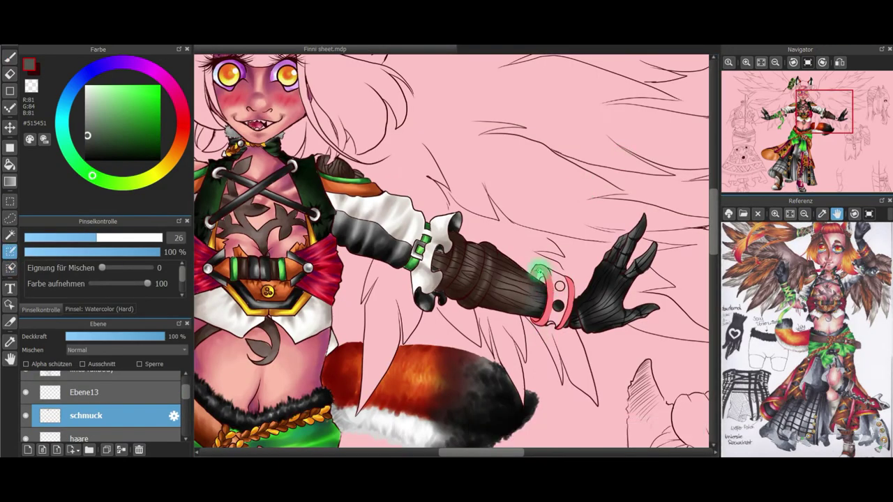
left_click(152, 175)
left_click_drag(539, 271, 566, 315)
left_click(159, 87)
left_click(10, 57)
Shade the bracelet's rims with #FAFC83, #FFA452 and #7E3F07 using Watercolor (Soft) at size 32 and clear the selection
left_click(121, 87)
left_click(102, 309)
left_click(139, 245)
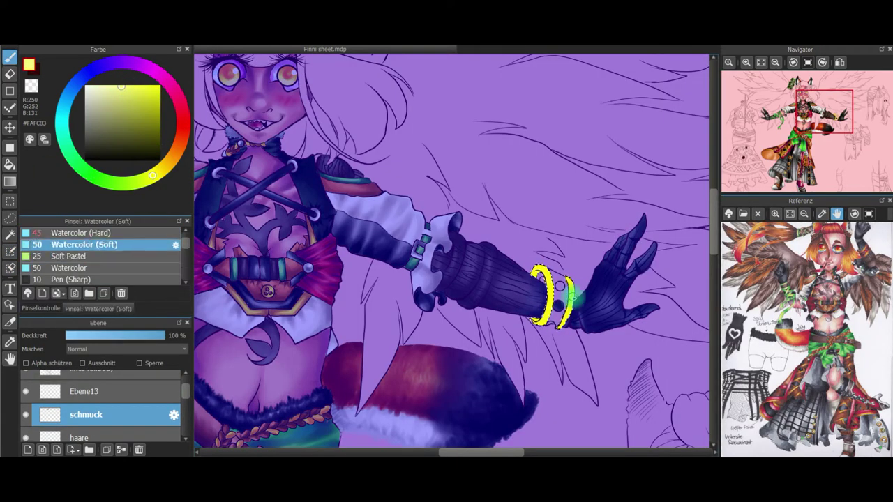
left_click(176, 152)
left_click(143, 88)
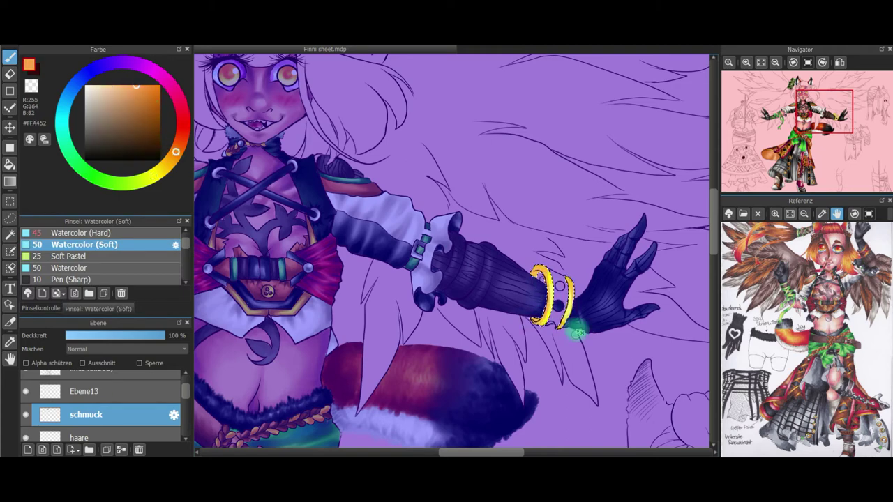
left_click(156, 124)
left_click(40, 308)
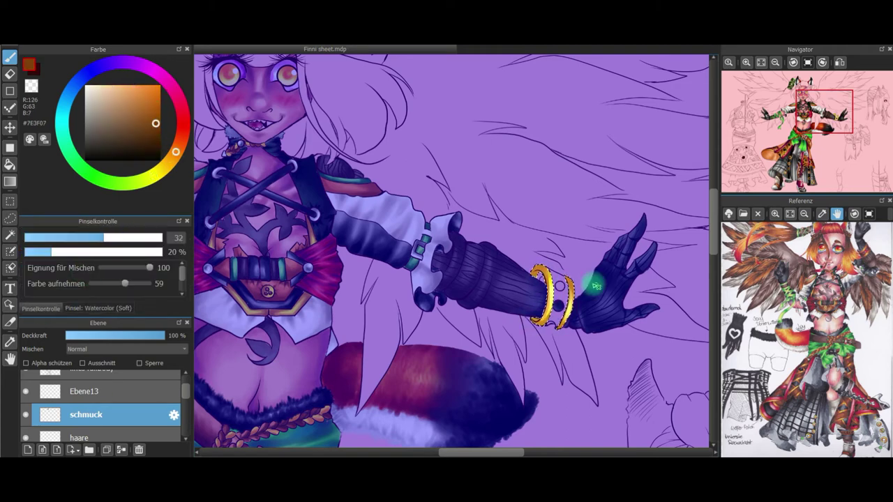
left_click(189, 52)
On layer Ebene13, mask the bracelet's middle band with Watercolor (Hard) at size 23, leaving out the dark round hole
left_click(98, 392)
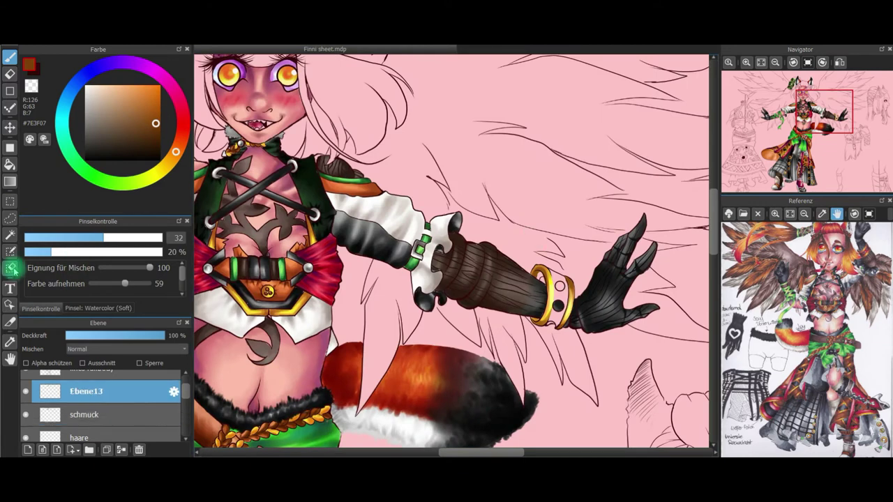
left_click(9, 252)
left_click(99, 308)
left_click(98, 262)
left_click(41, 308)
left_click(11, 252)
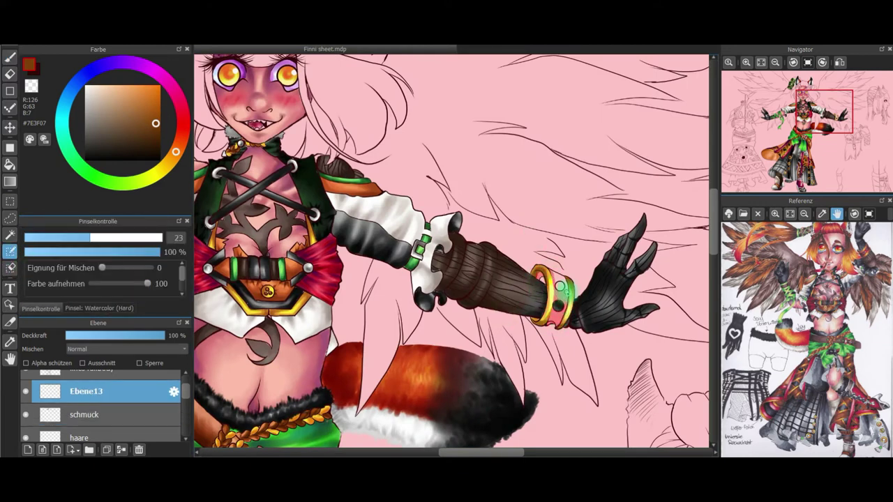
left_click(10, 267)
Fill the masked bracelet band with pink #FFA1A9 using Watercolor (Hard) at size 62
left_click(10, 58)
left_click(184, 117)
left_click(126, 87)
left_click(132, 238)
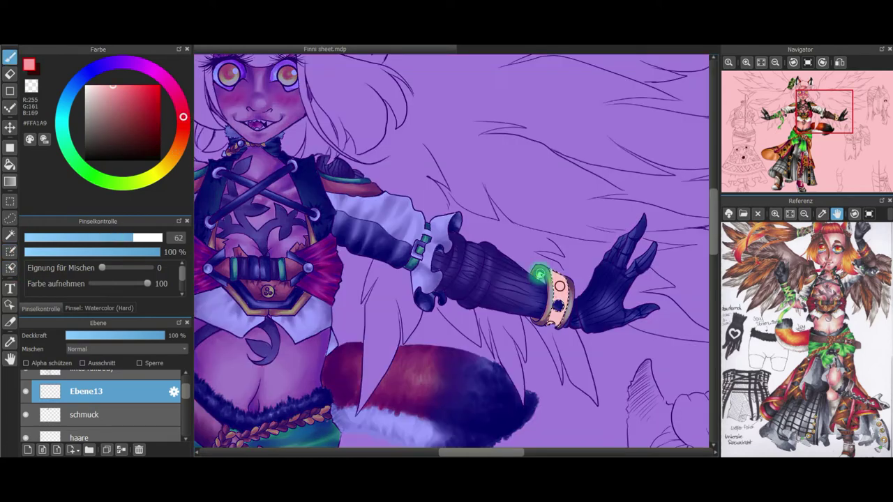
left_click_drag(541, 277, 560, 286)
Shade the bracelet band with reds #F03445 and #AF0C1A using Soft Pastel at size 40
left_click(136, 88)
left_click(99, 308)
left_click(72, 256)
left_click(144, 90)
left_click(40, 309)
left_click(117, 238)
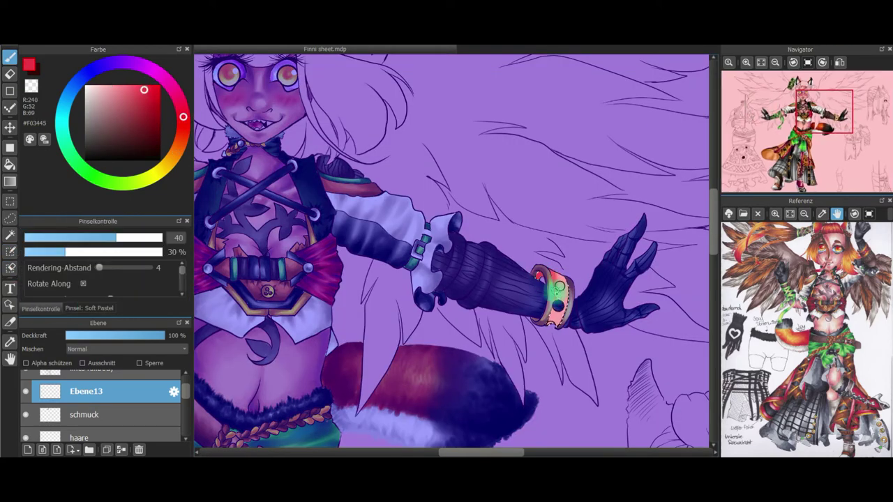
left_click(155, 109)
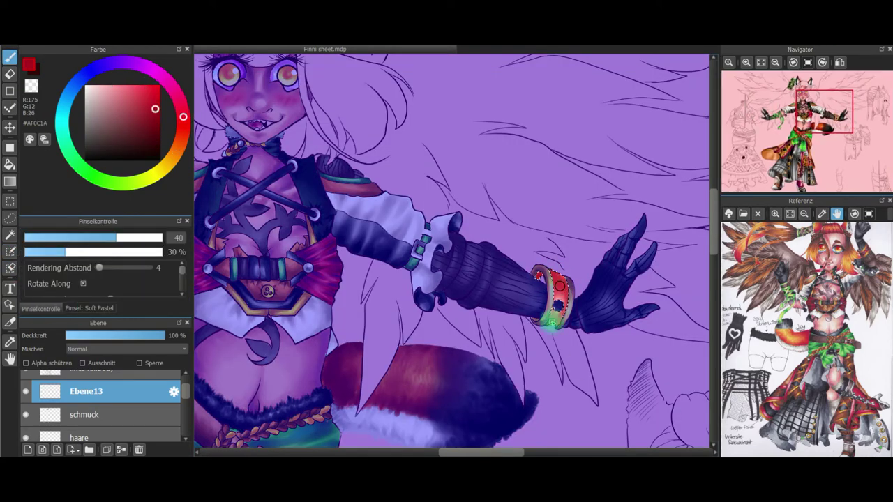
Add purple shadows #560266 and #220028 to the bracelet band and its inner side using Watercolor (Soft) at size 19
left_click(158, 122)
left_click(145, 66)
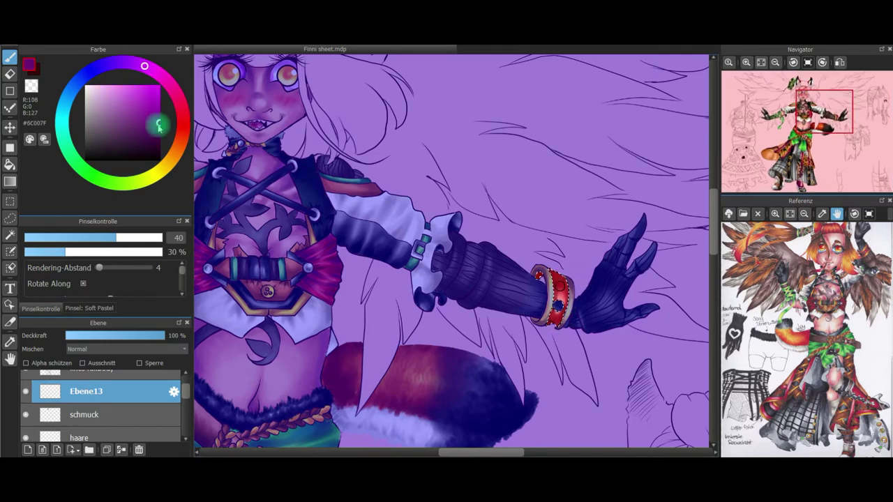
scroll(577, 195, "up", 5)
left_click_drag(520, 149, 478, 289)
left_click(88, 308)
left_click(81, 238)
mouse_move(478, 230)
left_mouse_down()
mouse_move(455, 183)
mouse_move(493, 205)
left_mouse_up()
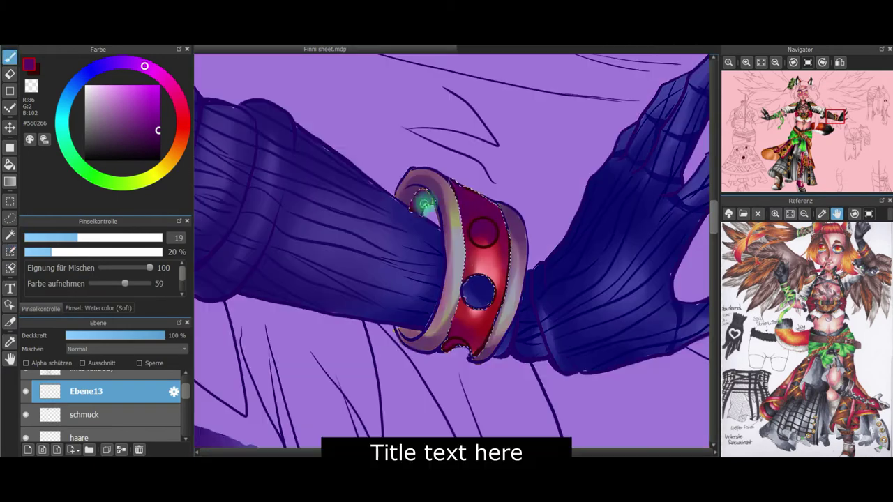
mouse_move(425, 199)
left_mouse_down()
mouse_move(455, 183)
mouse_move(468, 221)
mouse_move(503, 222)
mouse_move(417, 206)
left_mouse_up()
left_click_drag(492, 218, 482, 233)
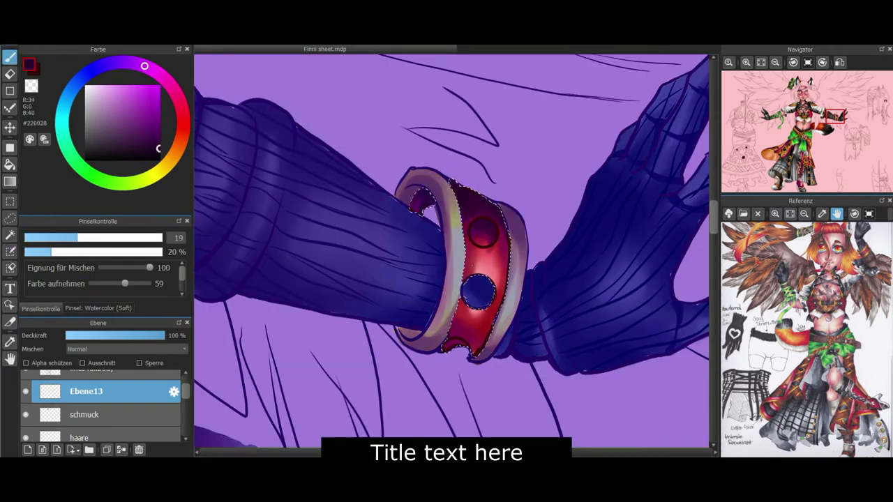
left_click_drag(453, 335, 450, 336)
Shade the bracelet band's outer edge and round stud with dark red #6F000C
left_click(183, 115)
left_click(159, 128)
left_click_drag(504, 238, 482, 329)
left_click_drag(481, 230, 487, 236)
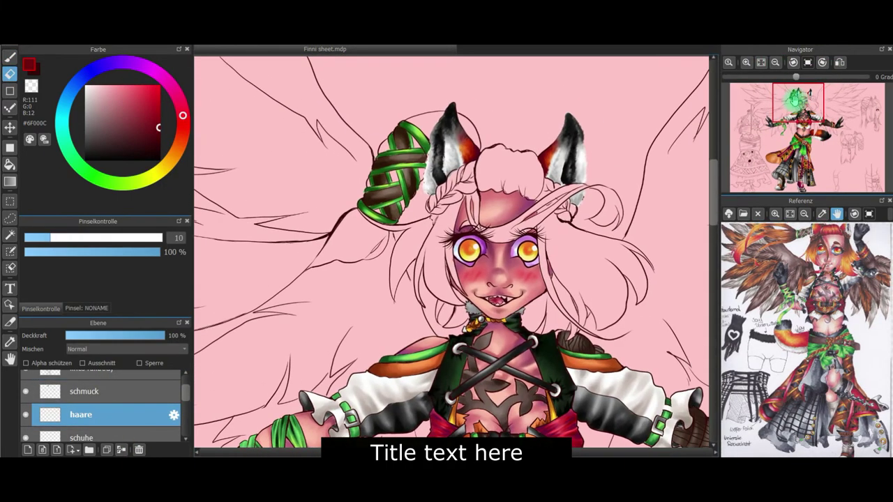
On the haare layer, mask the hair above and between the wrap bands with Watercolor (Hard) at size 40
left_click(10, 252)
left_click(87, 308)
left_click(48, 309)
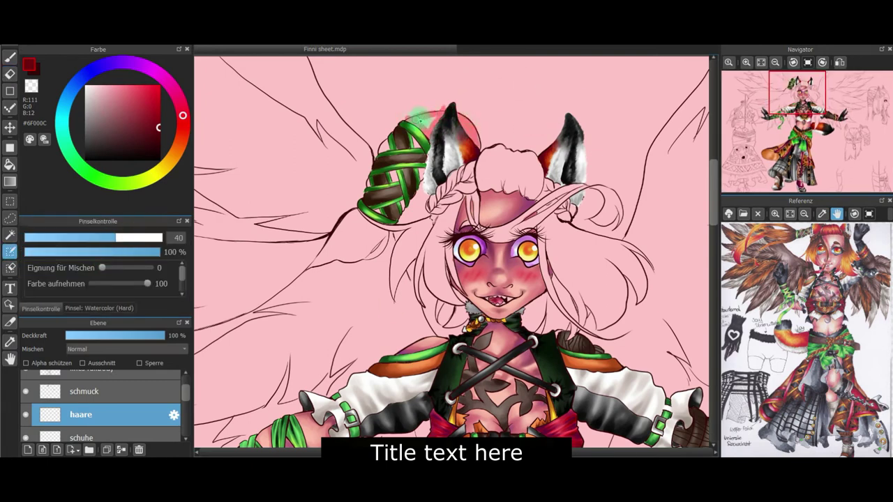
key("e")
key("e")
mouse_move(427, 154)
left_mouse_down()
mouse_move(393, 167)
mouse_move(390, 139)
mouse_move(374, 189)
mouse_move(381, 182)
mouse_move(386, 234)
mouse_move(374, 253)
mouse_move(380, 231)
mouse_move(358, 219)
left_mouse_up()
mouse_move(351, 260)
left_mouse_down()
mouse_move(354, 223)
mouse_move(312, 265)
mouse_move(355, 247)
mouse_move(334, 251)
left_mouse_up()
Mirror the view and mask the long ponytail along its upper and lower outlines at size 40
left_click_drag(792, 102, 774, 106)
mouse_move(457, 270)
left_mouse_down()
mouse_move(528, 204)
mouse_move(433, 276)
mouse_move(465, 270)
mouse_move(401, 292)
mouse_move(394, 277)
mouse_move(351, 288)
mouse_move(371, 277)
mouse_move(352, 287)
mouse_move(360, 286)
mouse_move(352, 295)
mouse_move(368, 293)
mouse_move(320, 287)
mouse_move(339, 296)
mouse_move(314, 302)
left_mouse_up()
left_click(840, 62)
left_click_drag(528, 285, 535, 280)
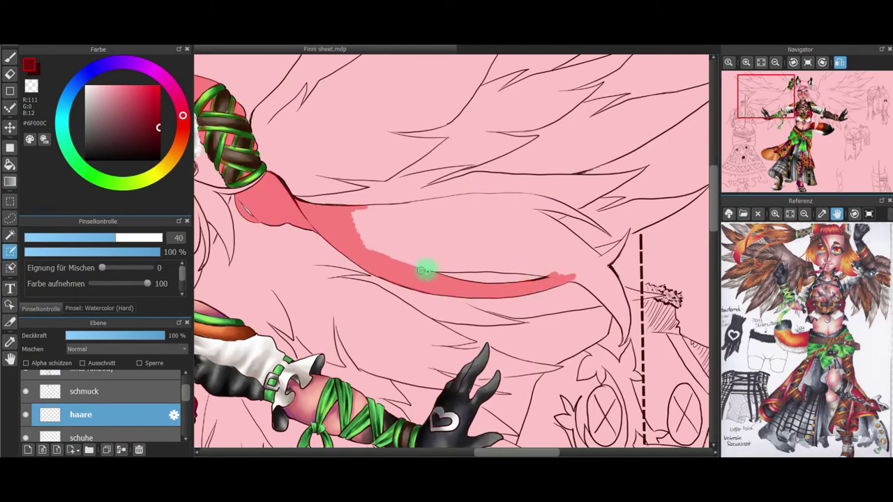
left_click_drag(398, 209, 452, 200)
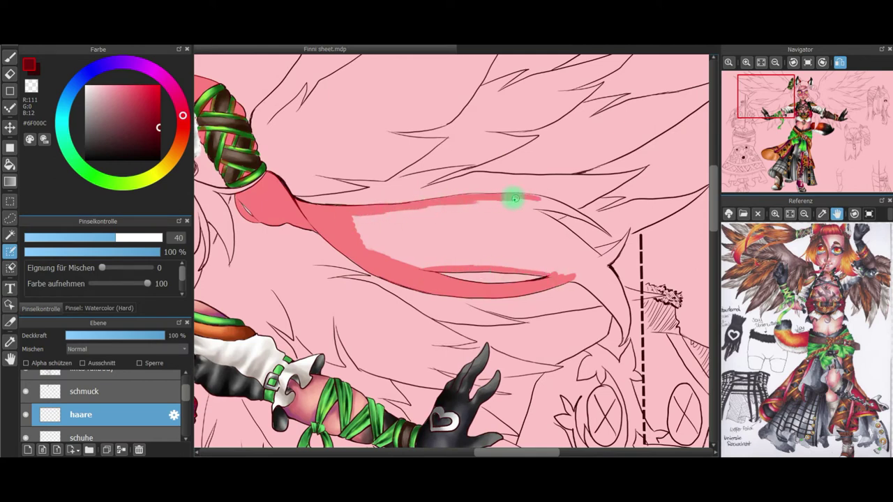
left_click_drag(579, 217, 608, 234)
Mask the ponytail's pointed tips and its interior with Watercolor (Hard), using sizes 16 and 20 for the edges
left_click(71, 240)
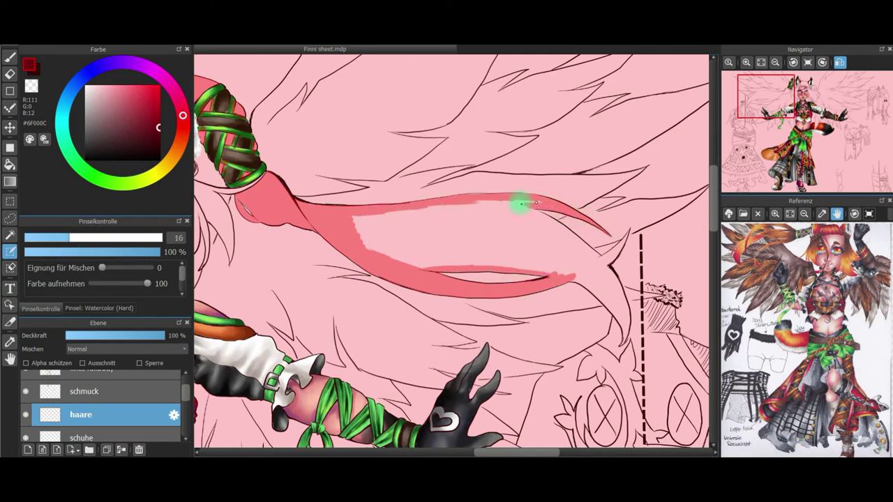
left_click(103, 238)
left_click_drag(523, 209, 462, 208)
left_click(793, 63)
left_click_drag(455, 164, 527, 133)
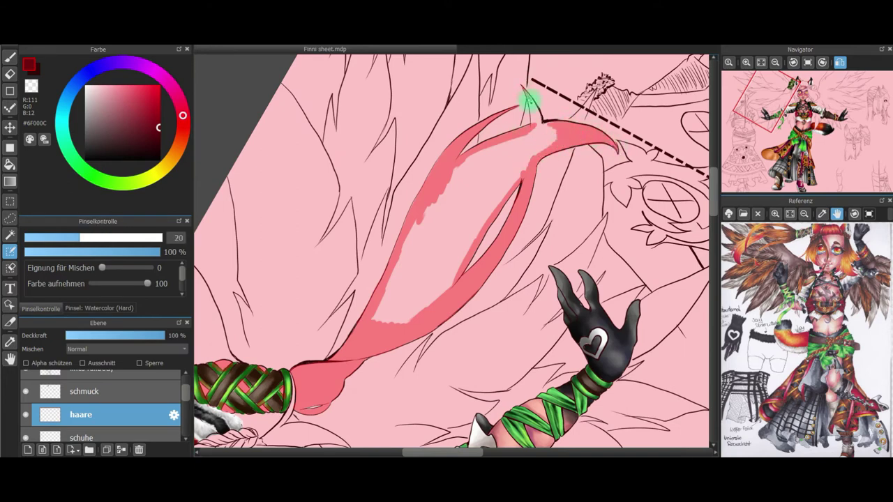
key("bracketright")
key("bracketright")
key("bracketright")
mouse_move(560, 135)
left_mouse_down()
mouse_move(498, 149)
mouse_move(432, 291)
mouse_move(433, 265)
mouse_move(412, 275)
left_mouse_up()
left_click(10, 268)
left_click(9, 251)
left_click(807, 62)
Block in red and yellow base colour zones along the masked ponytail
left_click_drag(757, 99, 795, 94)
left_click(775, 62)
left_click(182, 135)
left_click(137, 88)
left_click(10, 57)
left_click(146, 238)
mouse_move(497, 125)
left_mouse_down()
mouse_move(405, 233)
mouse_move(292, 289)
left_mouse_up()
left_click(127, 89)
mouse_move(450, 125)
left_mouse_down()
mouse_move(401, 230)
mouse_move(278, 293)
mouse_move(312, 248)
mouse_move(287, 193)
left_mouse_up()
left_click(183, 127)
left_click(121, 87)
left_click(770, 99)
left_click(164, 167)
left_click(133, 86)
left_click_drag(422, 182, 452, 187)
Fill the hair around the wrap with orange #FF713E using Watercolor (Hard) at size 109
left_click(794, 93)
left_click(181, 139)
left_click(143, 86)
left_click_drag(186, 393, 184, 383)
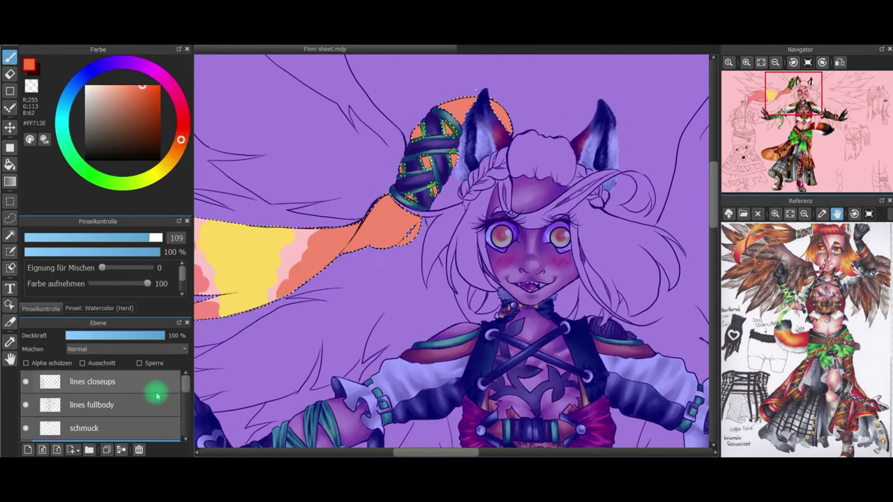
Shade the orange hair around the wrap with #D2572A using Soft Pastel at size 104
left_click(99, 308)
left_click(84, 266)
left_click(41, 308)
left_click(146, 238)
left_click(145, 98)
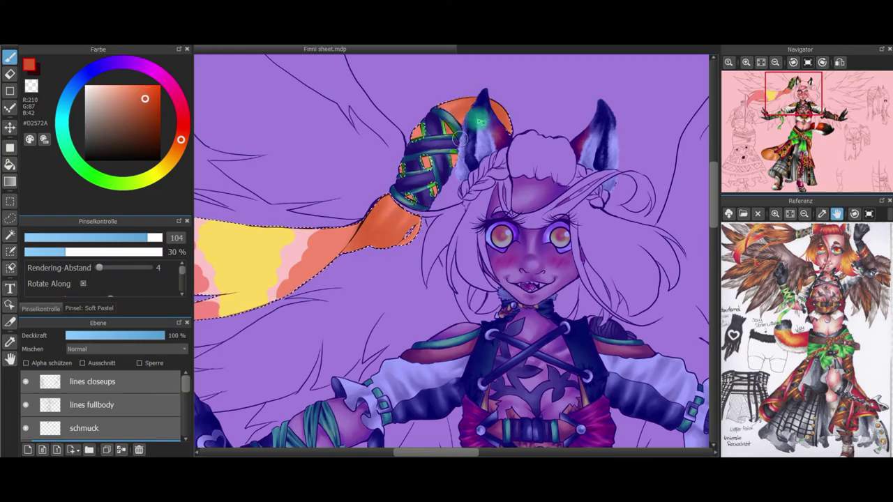
left_click_drag(376, 230, 361, 217)
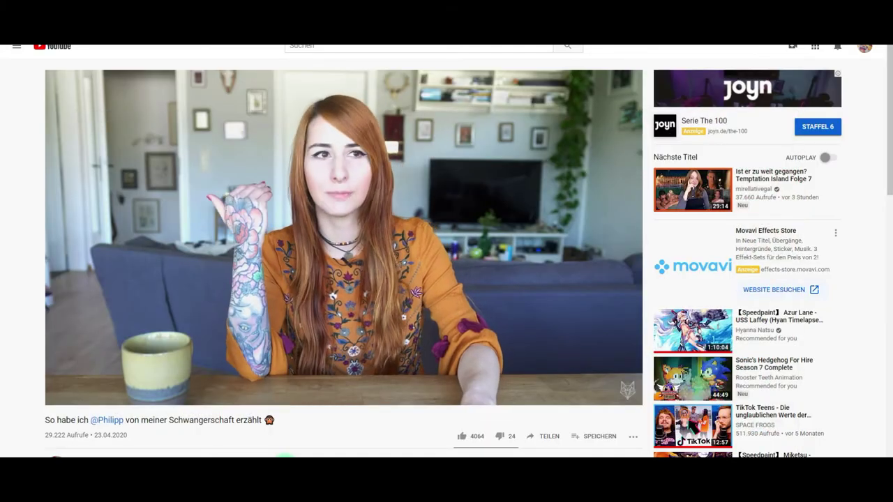
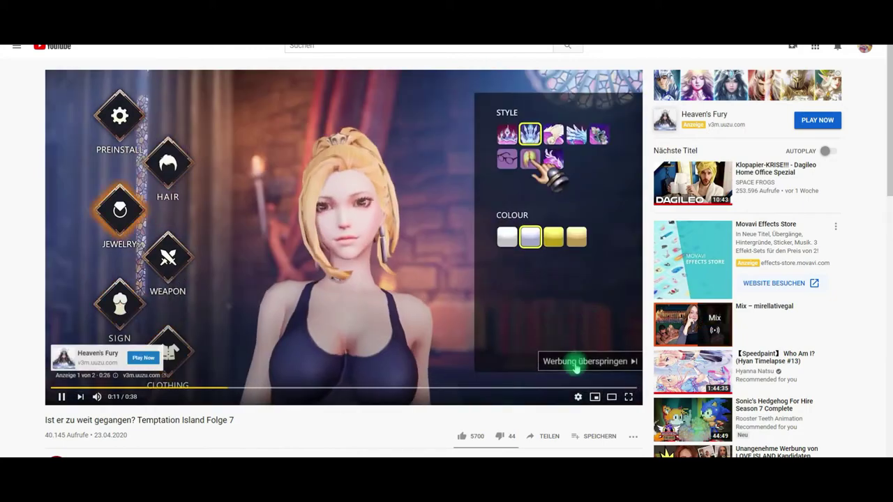
left_click(577, 362)
key("alt+Tab")
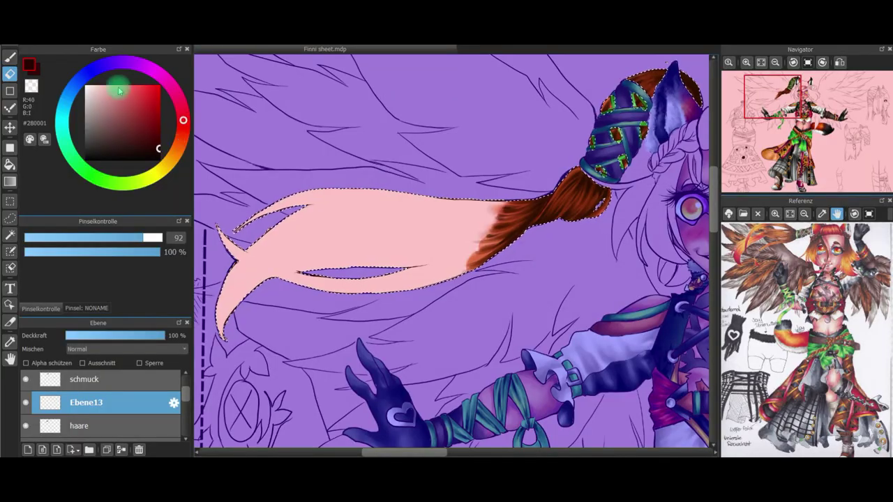
Fill the ponytail's tip section with pink #FF9195 using Watercolor (Hard) at size 109, with the reference hair enlarged
key("b")
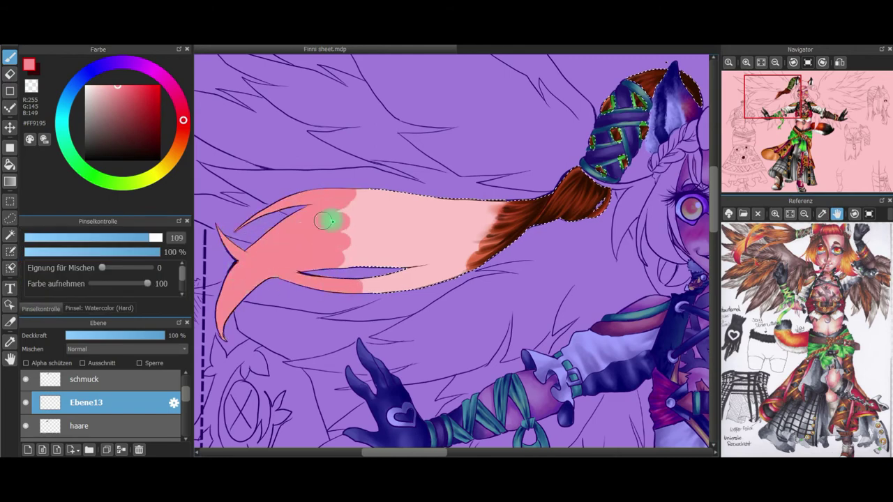
left_click(775, 215)
left_click_drag(787, 267, 805, 325)
left_click_drag(373, 201, 367, 285)
Shade the ponytail's tip section with #F94A5B and #DE0D21 using Soft Pastel at size 104
left_click(99, 308)
left_click(85, 279)
left_click(40, 308)
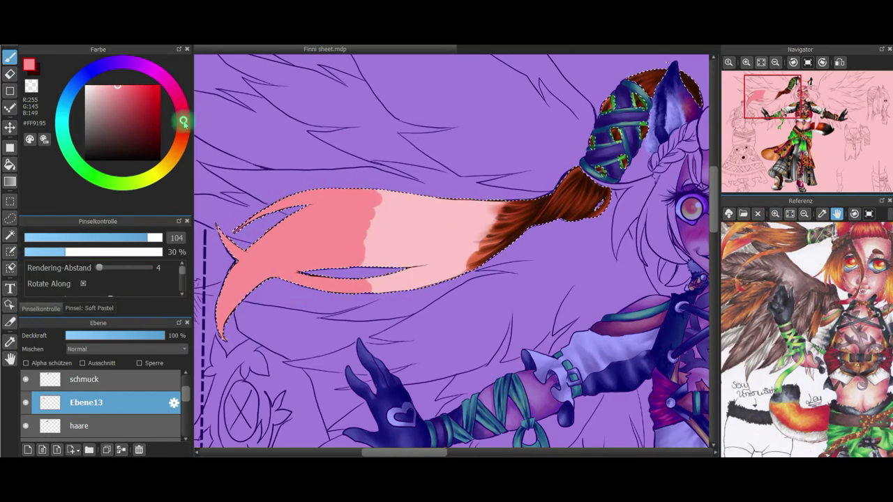
left_click_drag(184, 121, 183, 116)
left_click(138, 87)
left_click_drag(223, 328, 287, 237)
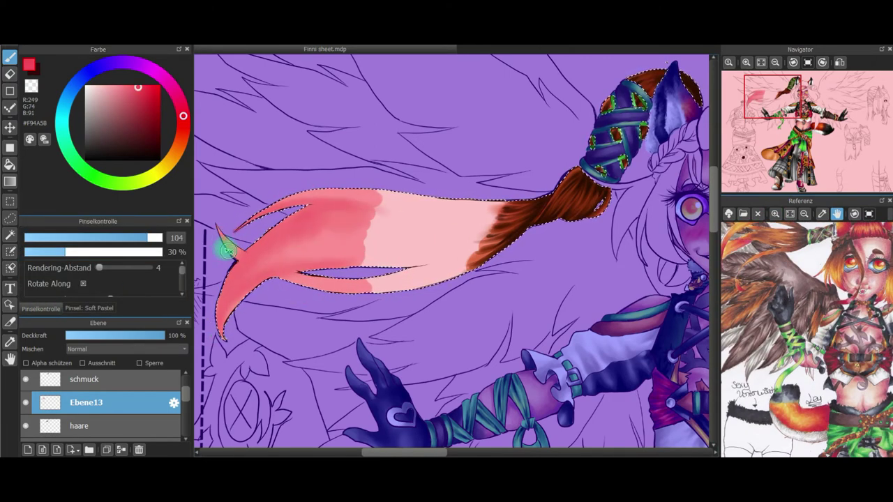
left_click(89, 308)
left_click(83, 259)
left_click(41, 308)
left_click(10, 55)
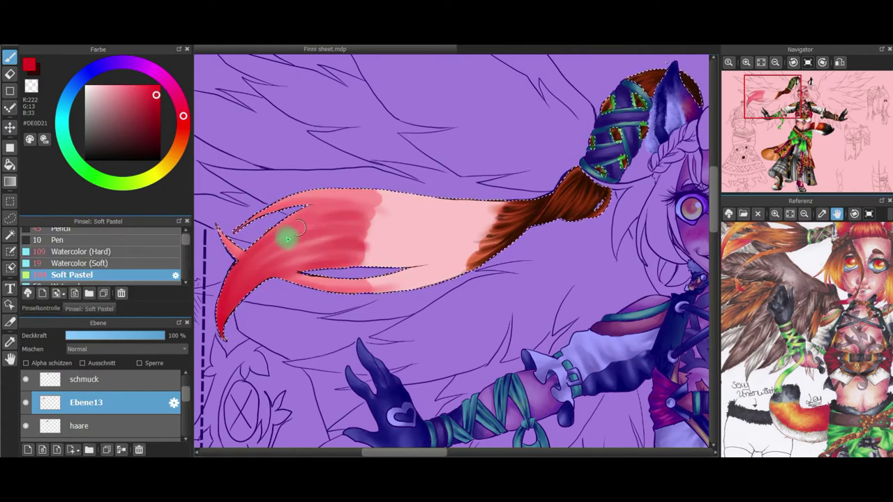
Brush golden #ECBB4B highlight strands into the red ponytail tip using Soft Pastel at size 69
left_click(40, 308)
left_click_drag(177, 156, 176, 168)
left_click(136, 91)
left_click(135, 238)
left_click_drag(271, 264, 354, 258)
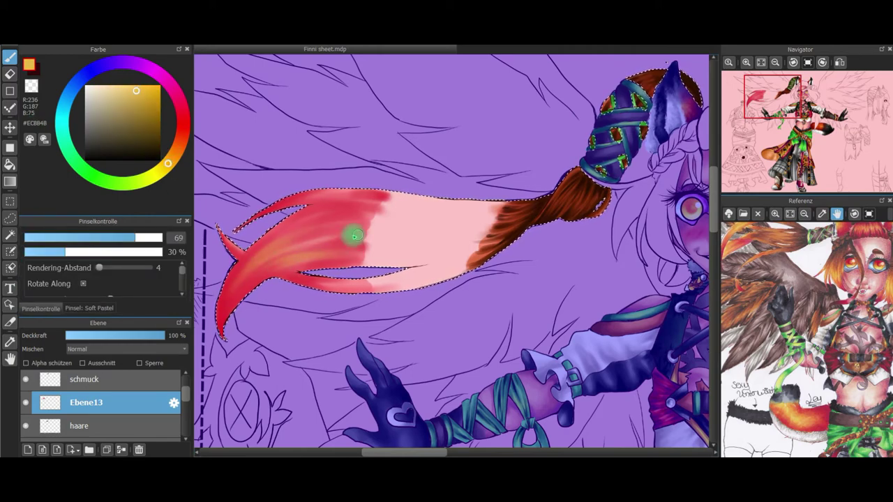
left_click_drag(354, 290, 307, 282)
Draw deep red #BD0B00 hair strands over the ponytail tip using the Pencil at size 40
left_click(183, 127)
left_click(159, 99)
left_click(10, 57)
scroll(89, 243, "up", 2)
left_click(89, 242)
left_click(41, 308)
left_click(159, 105)
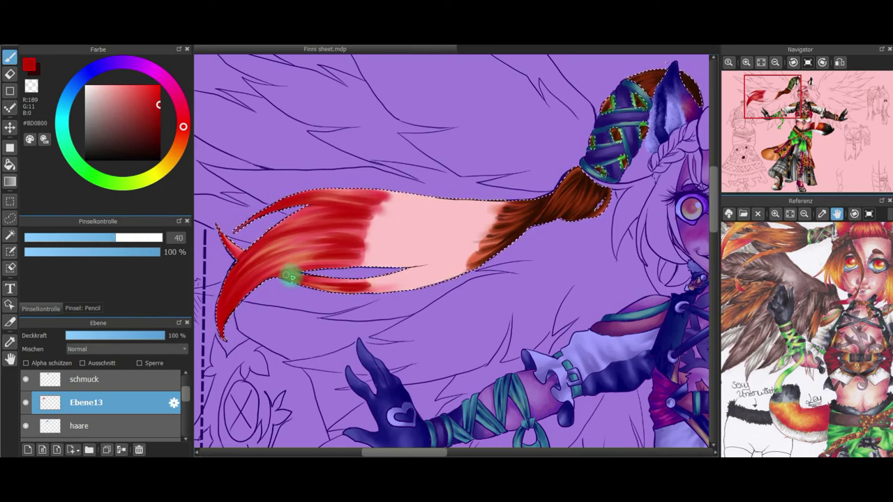
Extend the red strands towards the ponytail's bare middle with #CE281D using the Pencil at size 49
left_click(150, 100)
key("bracketright")
left_click_drag(381, 258, 348, 258)
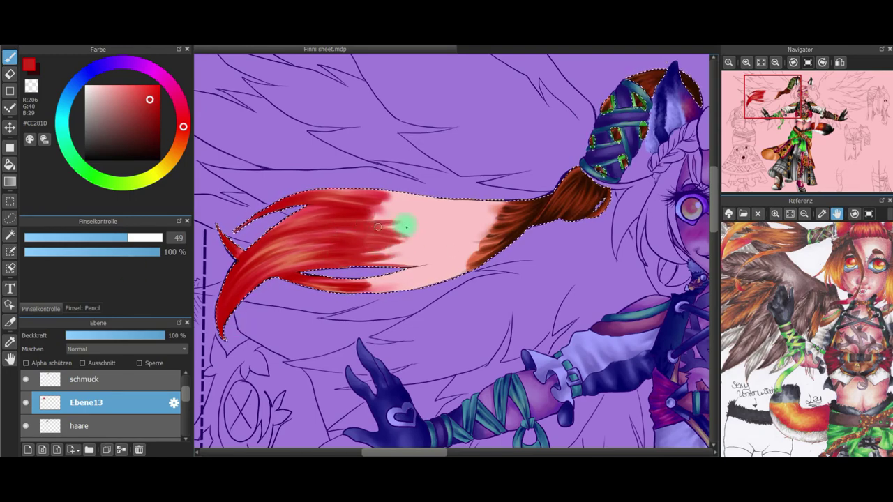
Brush orange #F0A045 highlights into the red ponytail tip using Soft Pastel at size 69
left_click(83, 309)
left_click(137, 270)
left_click(41, 309)
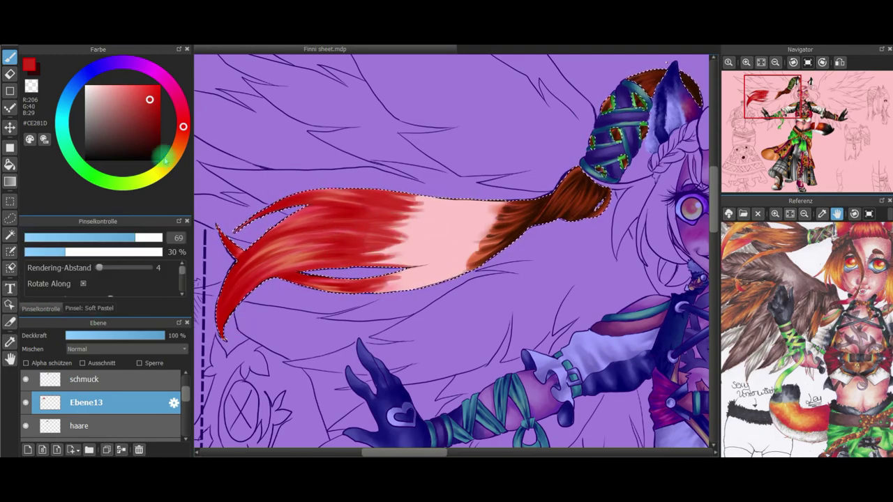
left_click(174, 155)
left_click(139, 90)
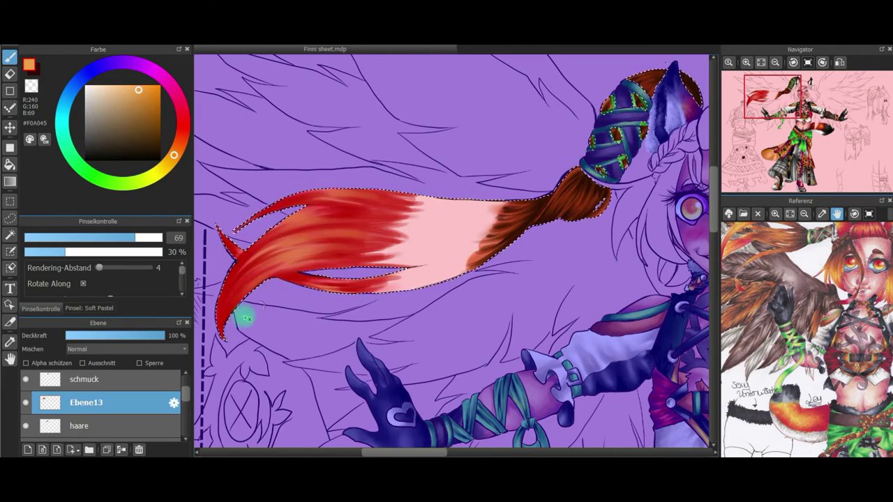
Draw dark red #970702 strands over the ponytail tip using the Pencil at size 49
left_click(244, 310, "alt")
key("b")
left_click_drag(255, 257, 232, 288)
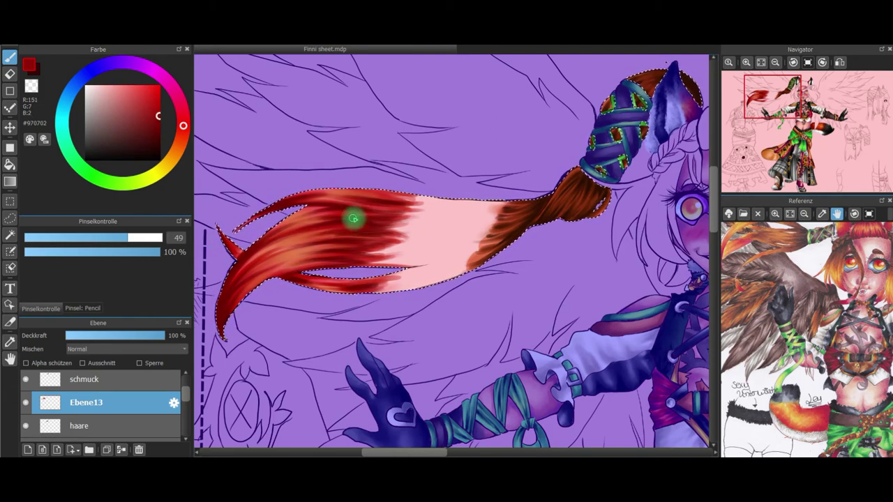
Add dark purple shadow strands to the red ponytail tip with #321D36 and #3A263E using the Pencil at size 49
left_click(145, 66)
left_click(145, 146)
left_click(119, 144)
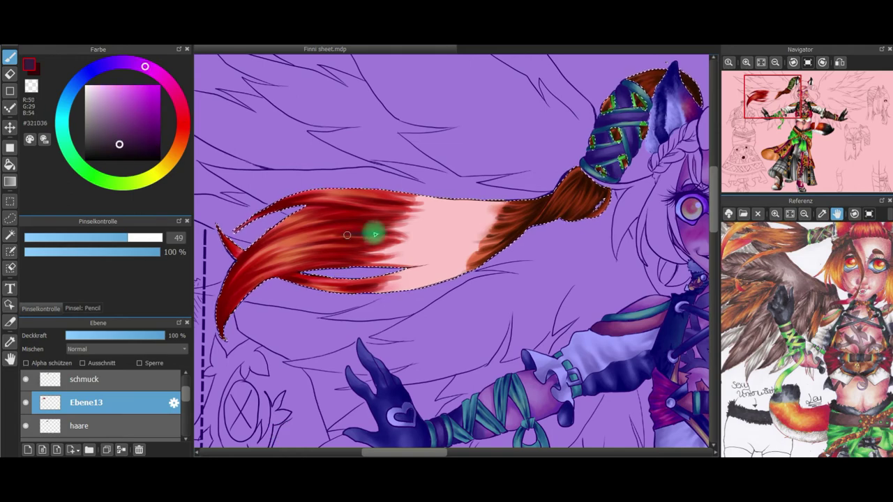
left_click(115, 142)
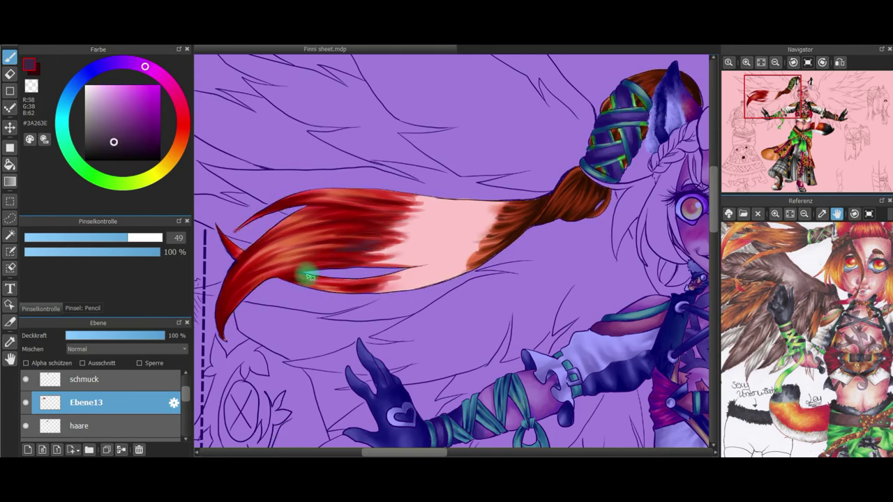
Fill the ponytail's bare middle section with pale yellow #F9EE8C using Watercolor (Hard) at size 109
left_click(158, 173)
left_click(118, 87)
left_click(82, 308)
left_click(96, 255)
left_click(42, 308)
left_click_drag(453, 204, 416, 279)
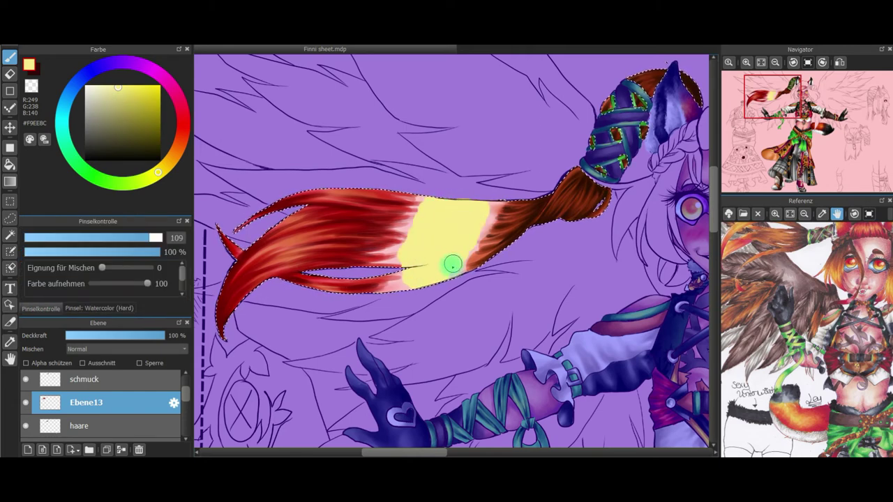
Brush bright yellow #FEE92C over the ponytail's middle and its edges with the red and brown sections using Soft Pastel at size 69
left_click(148, 86)
left_click(84, 308)
left_click(85, 280)
left_click(40, 308)
left_click_drag(424, 205, 445, 210)
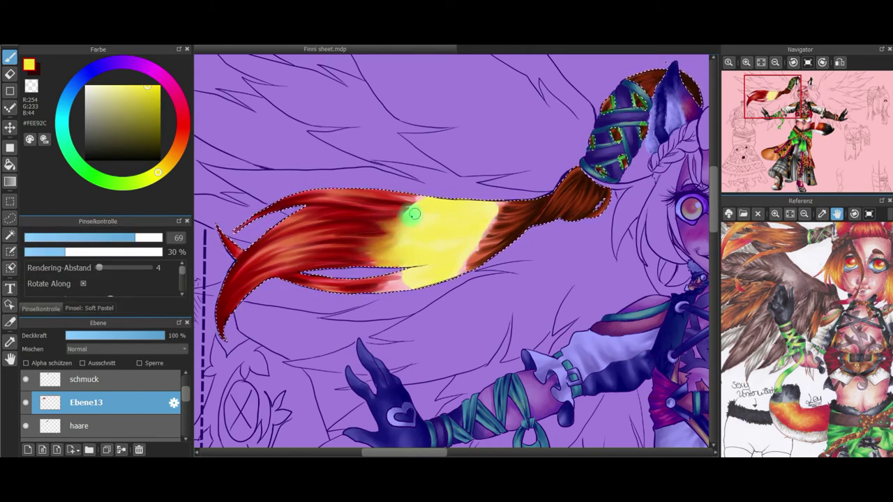
left_click_drag(494, 238, 474, 267)
left_click(460, 466)
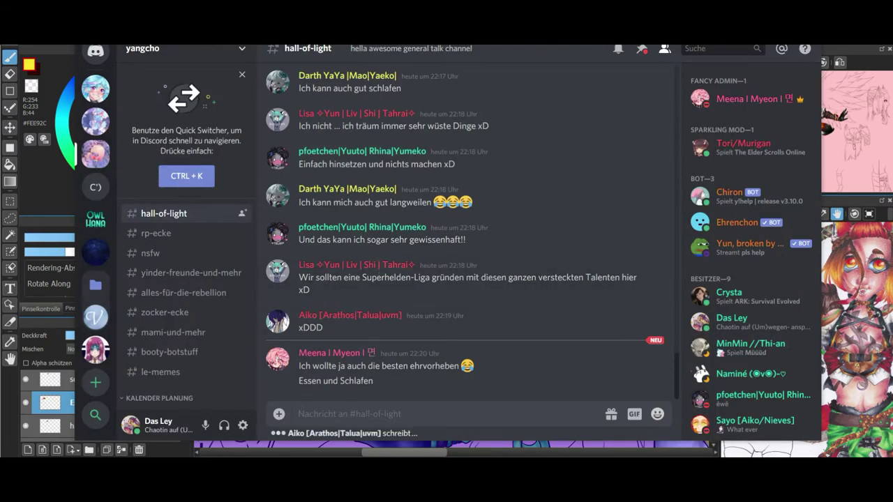
left_click(460, 466)
Shade the ponytail's yellow middle with warm orange #FFB533 using Soft Pastel at size 129
left_click(128, 89)
left_click(176, 152)
left_click(171, 161)
left_click(145, 86)
left_click(157, 238)
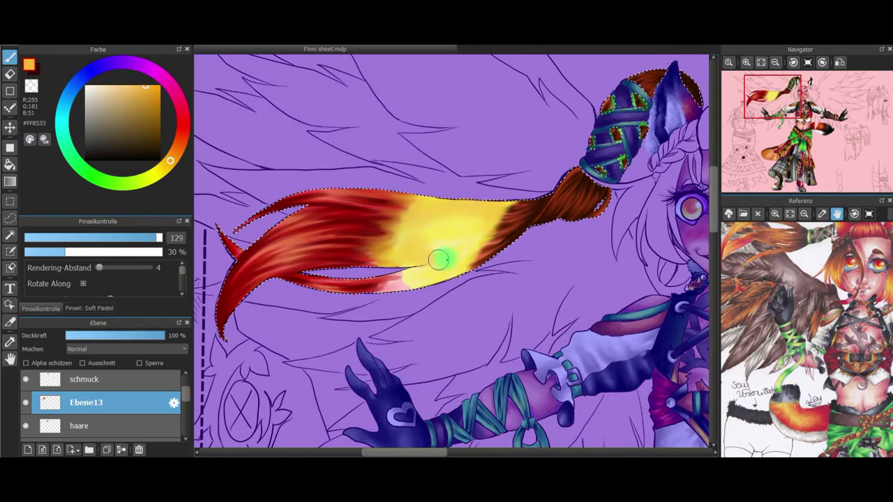
Draw golden #FFCE12 and orange #FF9512 strands across the ponytail's yellow middle using the Pencil at size 49
left_click(164, 168)
left_click(155, 85)
left_click(84, 308)
left_click(88, 233)
left_click(41, 309)
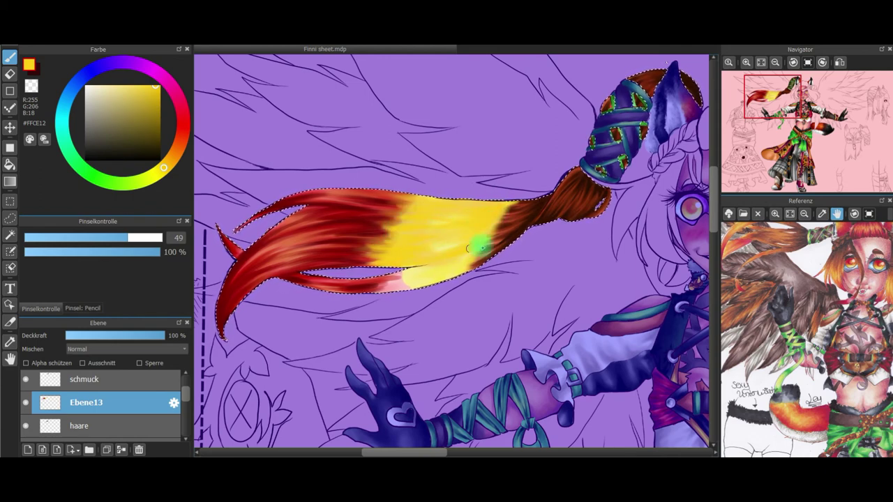
left_click(174, 157)
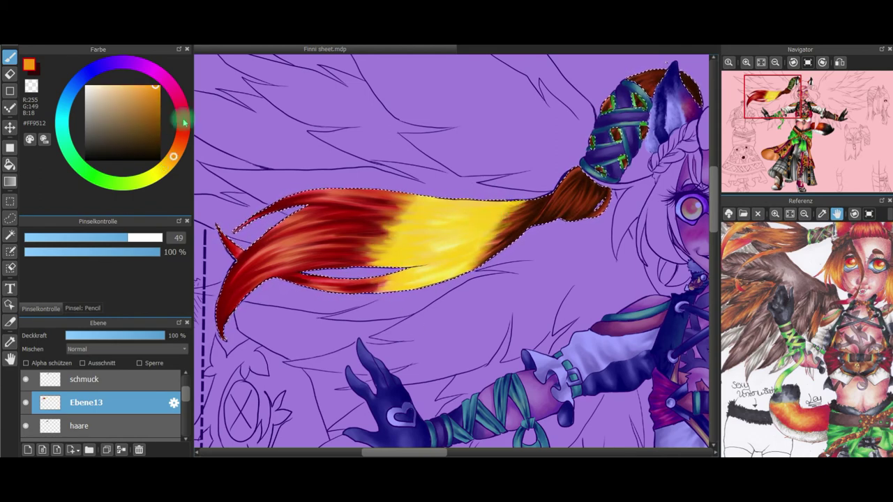
left_click_drag(388, 263, 412, 260)
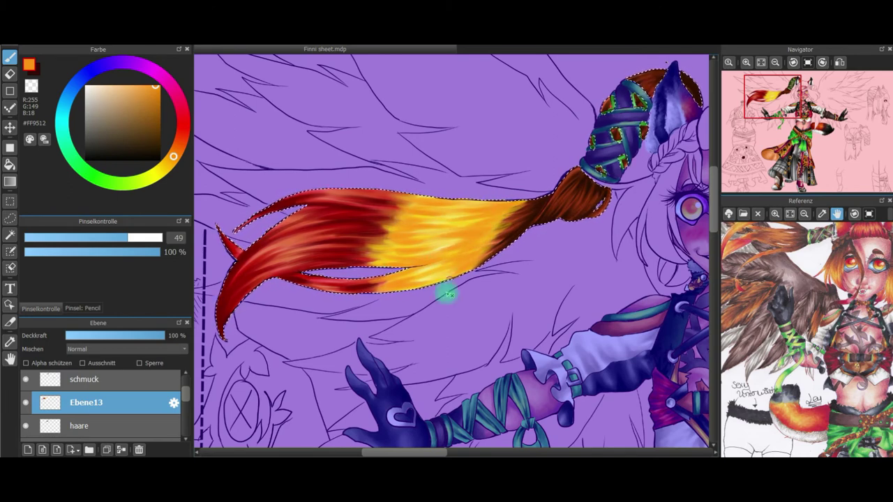
Blend the yellow middle into the red tip with red-orange #FF5112 strands using the Pencil at sizes 49 and 35
left_click(181, 141)
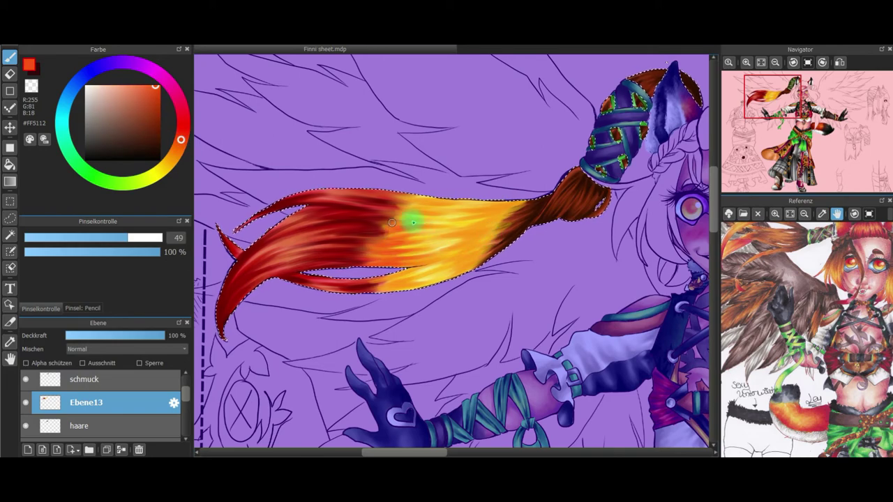
left_click(108, 237)
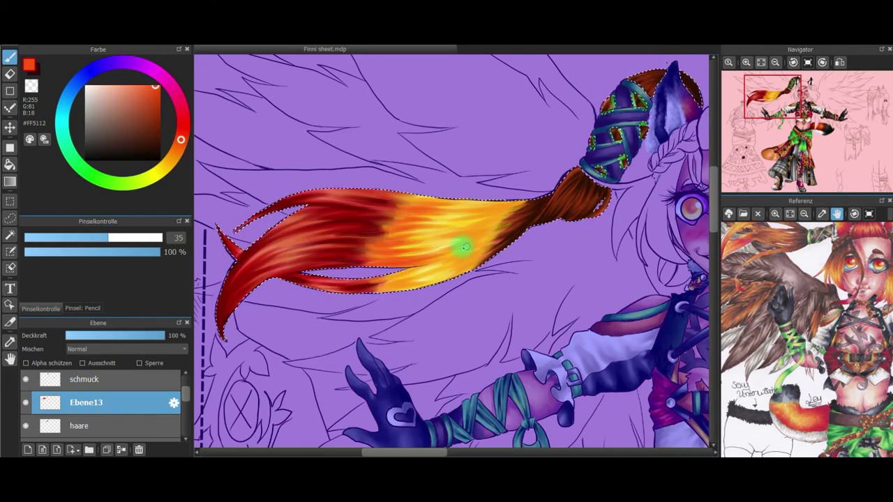
left_click(414, 264, "alt")
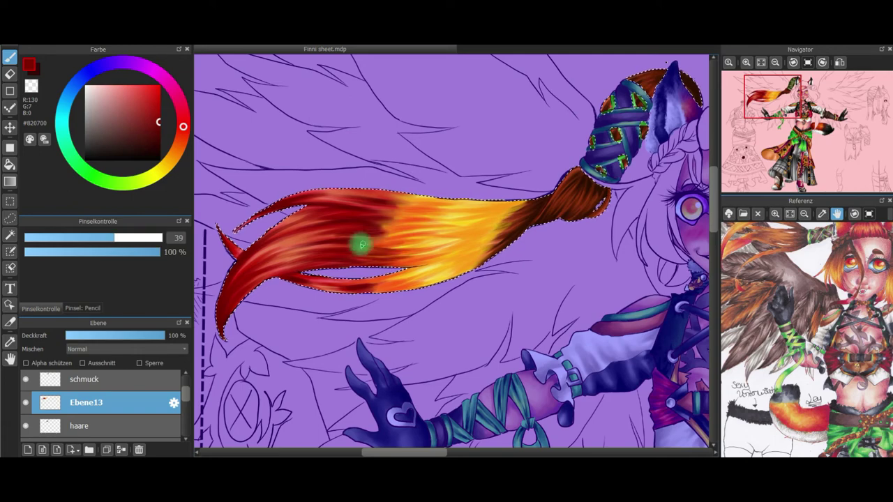
Brush red over the transition between the ponytail's red tip and yellow middle using Soft Pastel
left_click(83, 308)
left_click(79, 275)
left_click(45, 309)
left_click(182, 134)
left_click(158, 102)
Draw dark red #6E0300 and bright red #DB1913 strands from the ponytail tip into the yellow using the Pencil at size 63
left_click(159, 128)
left_click(89, 308)
left_click(93, 234)
left_click(40, 308)
left_click(133, 238)
left_click_drag(337, 281, 366, 287)
left_click(183, 125)
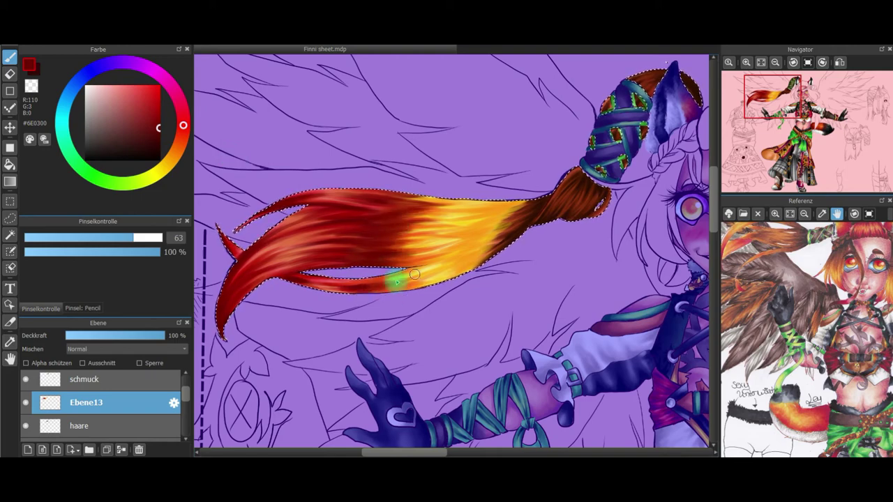
left_click(385, 262, "alt")
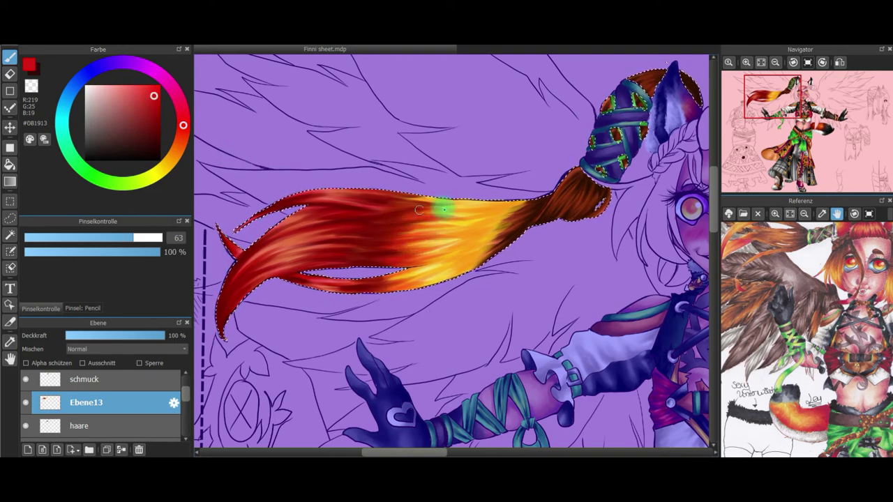
left_click_drag(429, 280, 389, 286)
Extend the ponytail's brown base into the yellow with sampled brown #9E3A1C strands using the Pencil at sizes 63 and 36
left_click(10, 342)
left_click(578, 192)
left_click(10, 59)
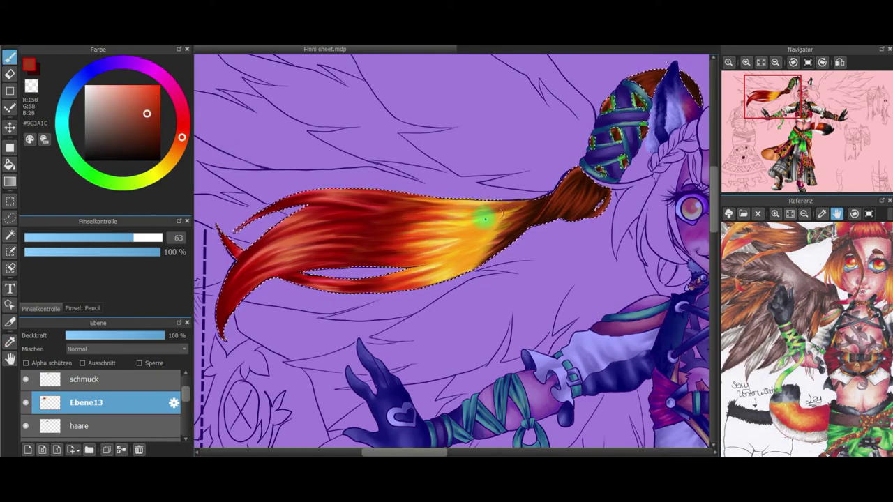
left_click(110, 238)
left_click_drag(486, 263, 442, 276)
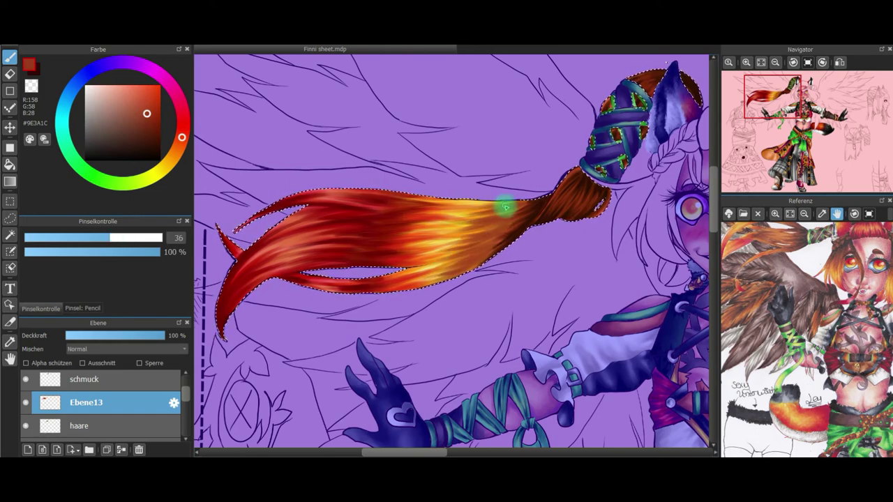
Darken the transition from the brown base to the yellow with #671700 and #2B0900 strands using the Pencil at size 36
left_click(528, 206, "alt")
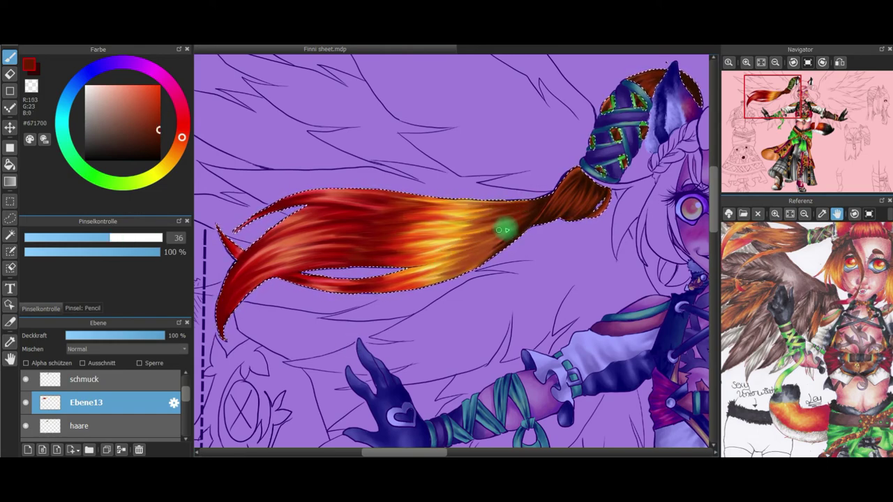
left_click(521, 218, "alt")
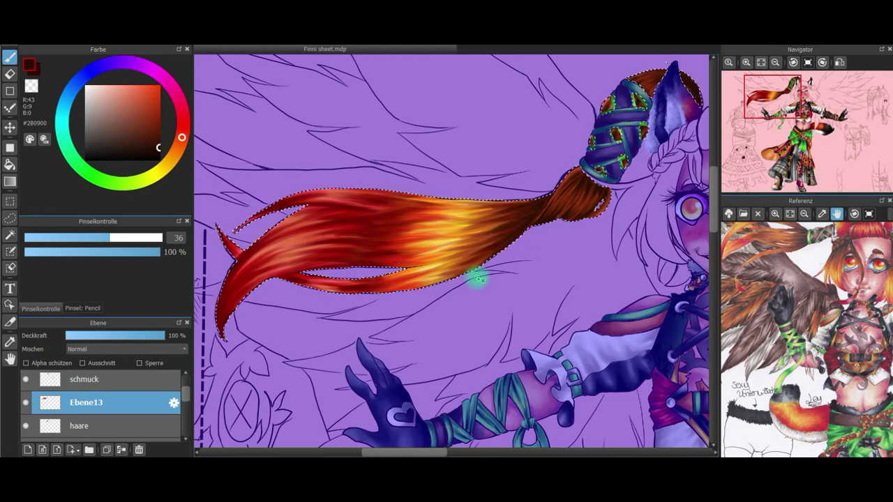
Deepen the shadows in the ponytail's red section with sampled dark reds #6C0300 and #430100 using the Pencil
scroll(321, 171, "down", 5)
scroll(314, 170, "up", 5)
left_click(417, 259, "alt")
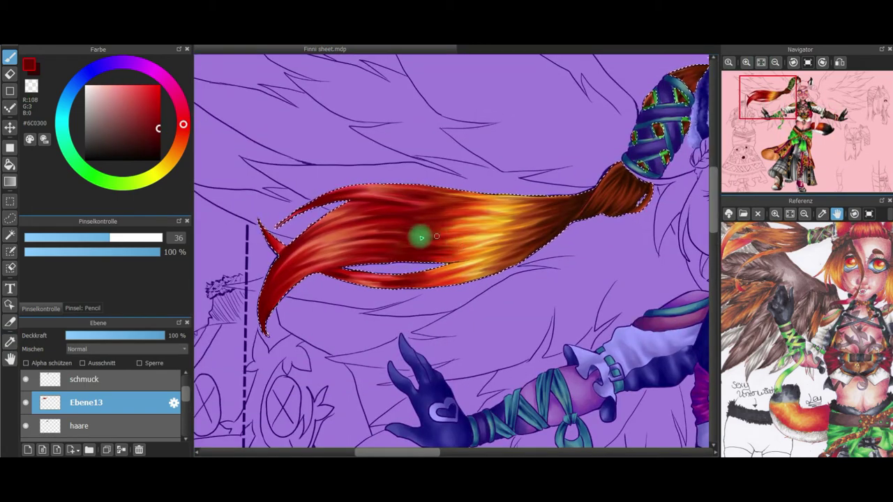
left_click(413, 255, "alt")
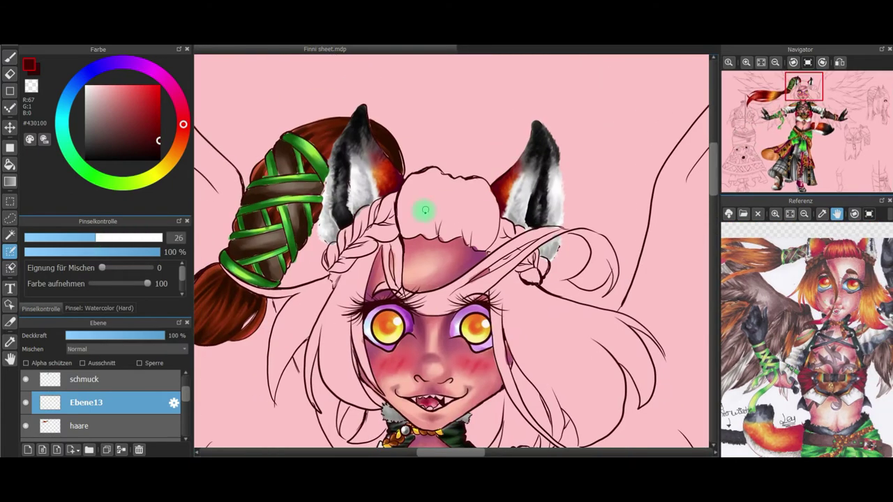
Mask the short fringe and both braids with the selection pen at size 26, mirroring the canvas view for the second braid
mouse_move(427, 230)
left_mouse_down()
mouse_move(489, 242)
mouse_move(497, 191)
mouse_move(433, 170)
mouse_move(401, 227)
mouse_move(414, 197)
mouse_move(454, 234)
mouse_move(486, 227)
mouse_move(437, 176)
left_mouse_up()
left_click(11, 251)
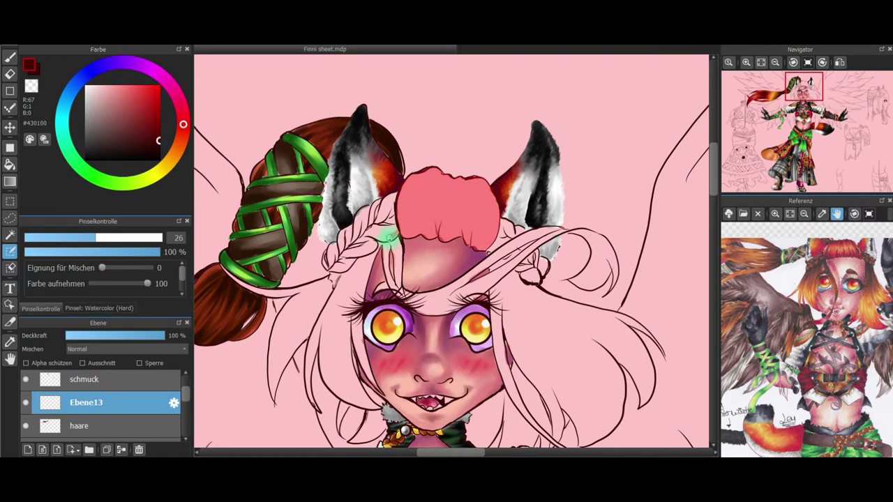
mouse_move(335, 271)
left_mouse_down()
mouse_move(330, 255)
mouse_move(370, 208)
left_mouse_up()
left_click(11, 269)
left_click(11, 253)
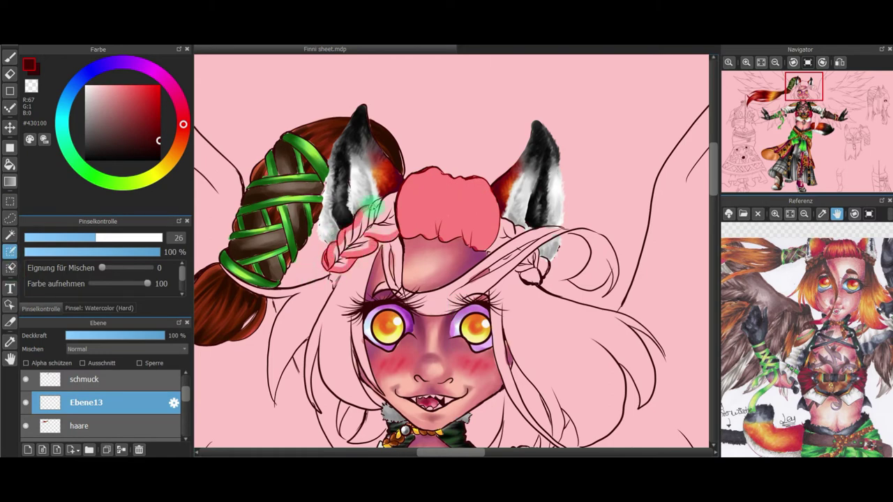
key("h")
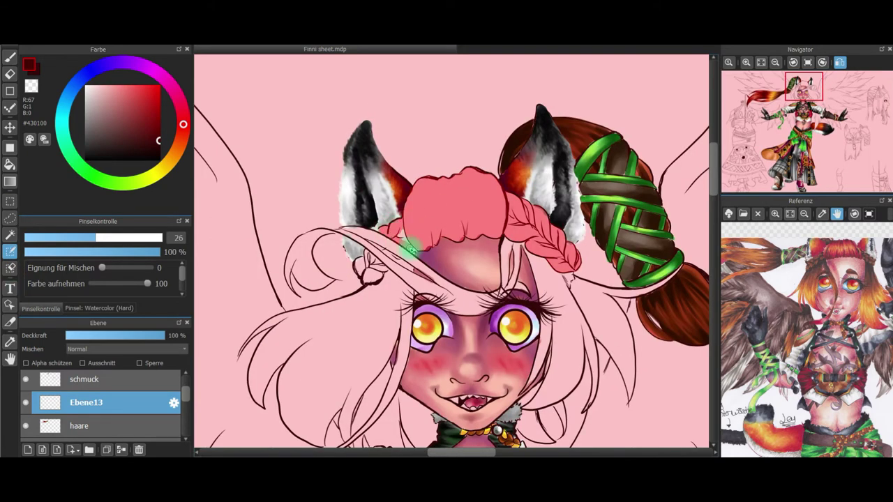
left_click(10, 268)
left_click(11, 254)
Block in the selected fringe with a light red base colour
left_click(10, 57)
left_click(126, 87)
left_click(126, 238)
mouse_move(430, 181)
left_mouse_down()
mouse_move(411, 223)
mouse_move(460, 200)
left_mouse_up()
Shade the fringe with more saturated reds using Soft Pastel
left_click(144, 88)
mouse_move(183, 125)
left_mouse_down()
mouse_move(183, 143)
mouse_move(184, 119)
left_mouse_up()
left_click(151, 88)
left_click(105, 311)
left_click(72, 280)
mouse_move(417, 199)
left_mouse_down()
mouse_move(427, 241)
mouse_move(433, 200)
left_mouse_up()
Brush yellow highlight strands into the red fringe
left_click(40, 309)
left_click(131, 238)
left_click(159, 171)
left_click(152, 86)
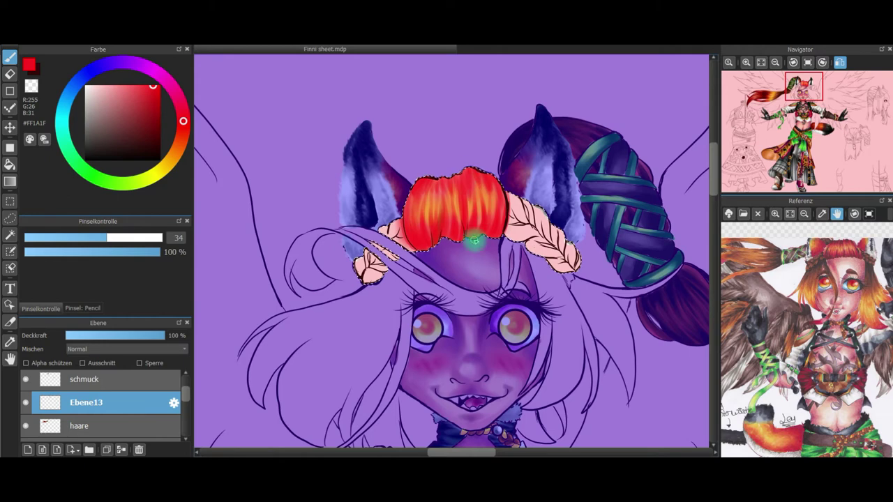
Draw dark red strands over the fringe using the Pencil with #AC0004 at size 34 and #6B0002 at size 24
left_click(159, 110)
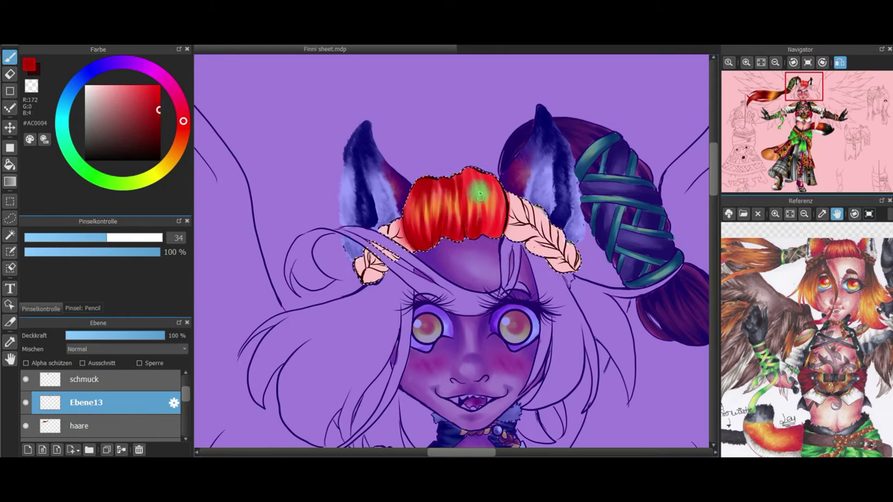
left_click(91, 237)
left_click(159, 129)
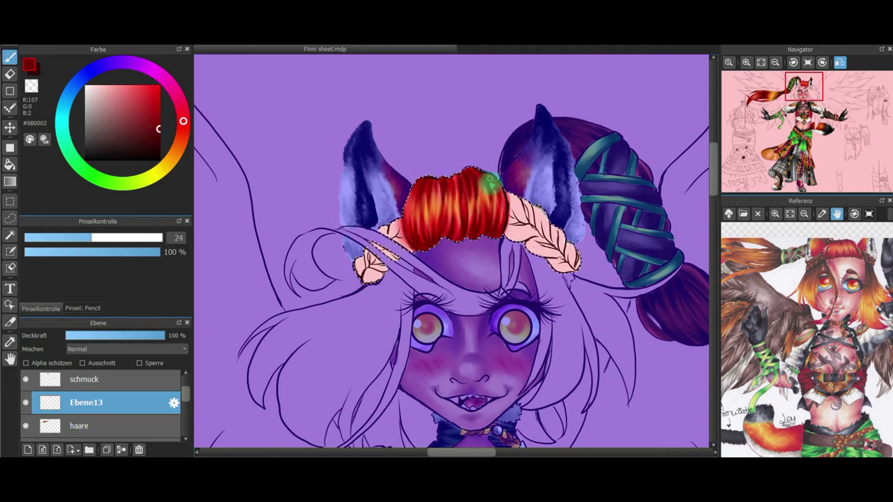
Deepen the fringe's shadows with purple #51024A and dark red #770002 using the Pencil at size 24
left_click(157, 72)
left_click(158, 137)
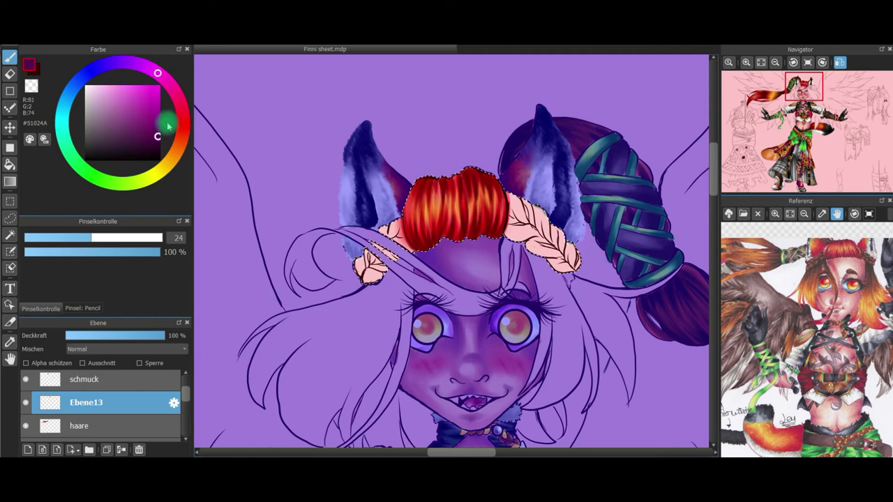
left_click(434, 240, "alt")
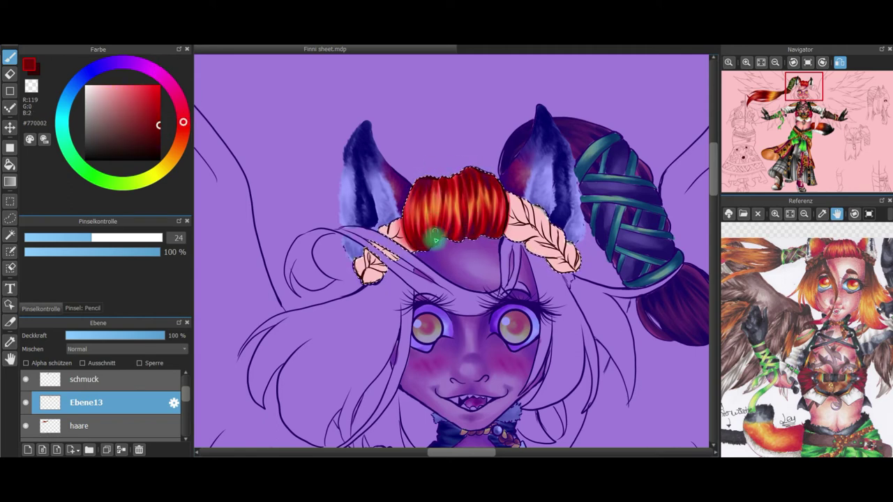
left_click_drag(482, 171, 477, 207)
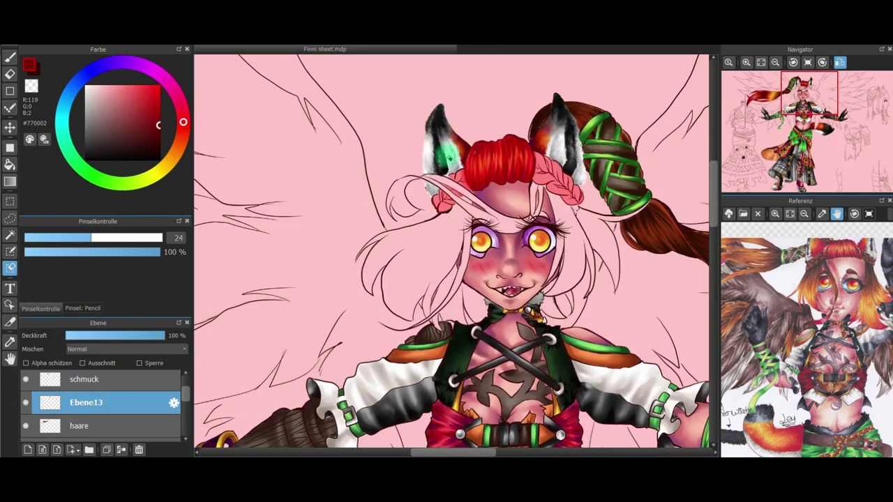
Remove the fringe from the selection and fill the braid beside the ponytail with #F36E46 using Watercolor (Hard)
key("bracketright")
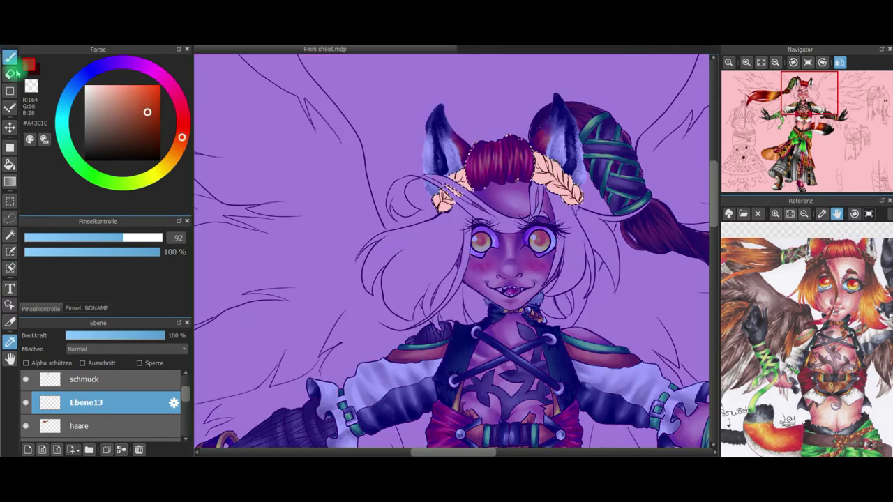
left_click(89, 258)
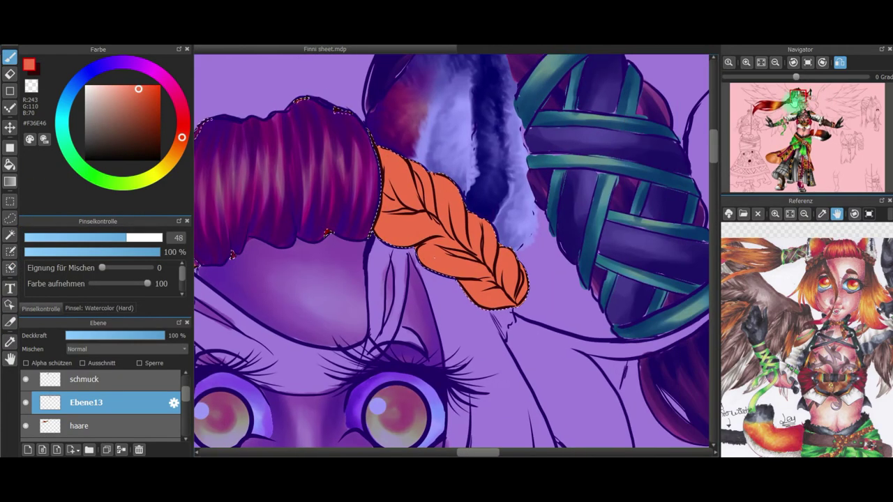
Draw darker orange-red #C03D16 strands along the braid beside the ponytail using the Pencil at size 17
mouse_move(398, 201)
left_mouse_down()
mouse_move(421, 190)
mouse_move(376, 137)
mouse_move(404, 157)
mouse_move(424, 198)
left_mouse_up()
key("bracketleft")
key("bracketleft")
mouse_move(423, 233)
left_mouse_down()
mouse_move(381, 224)
mouse_move(412, 228)
mouse_move(413, 241)
mouse_move(448, 196)
mouse_move(504, 293)
mouse_move(428, 252)
mouse_move(433, 267)
mouse_move(515, 301)
mouse_move(481, 293)
left_mouse_up()
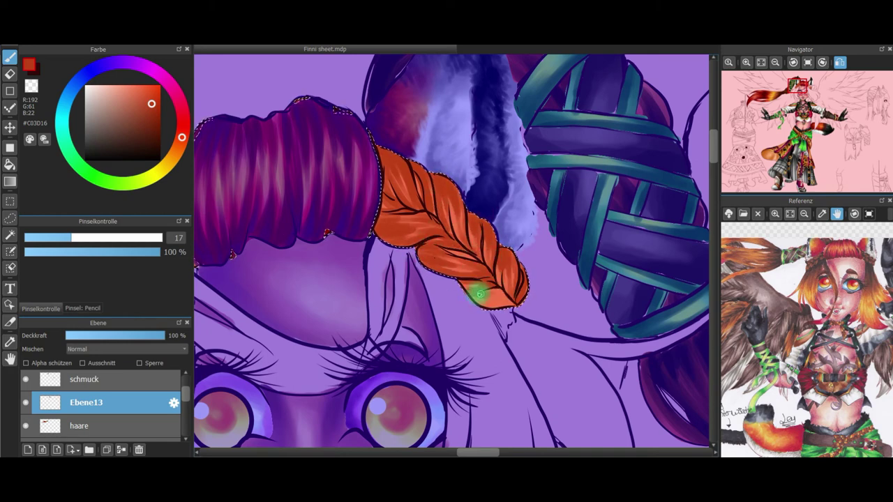
Draw dark brown-red #6B1800 strands along the braid beside the ponytail using the Pencil at size 13.9
left_click_drag(584, 180, 834, 196)
mouse_move(417, 223)
left_mouse_down()
mouse_move(388, 254)
mouse_move(412, 242)
mouse_move(438, 270)
mouse_move(382, 279)
mouse_move(361, 265)
mouse_move(354, 310)
mouse_move(377, 324)
mouse_move(378, 360)
mouse_move(353, 279)
left_mouse_up()
mouse_move(343, 336)
left_mouse_down()
mouse_move(358, 330)
mouse_move(340, 292)
left_mouse_up()
left_click(61, 238)
left_click(160, 128)
mouse_move(423, 215)
left_mouse_down()
mouse_move(400, 251)
mouse_move(389, 232)
mouse_move(408, 250)
mouse_move(431, 232)
mouse_move(409, 253)
mouse_move(443, 284)
mouse_move(368, 273)
mouse_move(390, 286)
mouse_move(357, 302)
mouse_move(342, 325)
mouse_move(339, 293)
mouse_move(357, 320)
left_mouse_up()
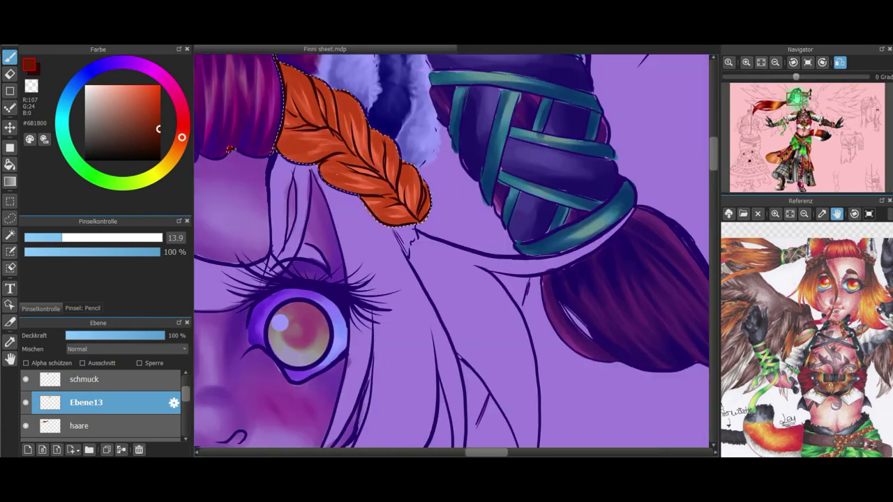
Add finer #6B1800 strands between the braid's plaits using the Pencil at size 11.5
left_click(840, 62)
mouse_move(502, 213)
left_mouse_down()
mouse_move(512, 242)
mouse_move(539, 224)
mouse_move(487, 216)
mouse_move(499, 170)
mouse_move(512, 190)
mouse_move(544, 193)
mouse_move(581, 168)
mouse_move(527, 190)
mouse_move(535, 203)
mouse_move(555, 195)
mouse_move(536, 196)
mouse_move(547, 172)
mouse_move(524, 174)
mouse_move(525, 139)
mouse_move(520, 178)
mouse_move(531, 141)
mouse_move(506, 171)
mouse_move(536, 179)
mouse_move(555, 96)
mouse_move(548, 152)
left_mouse_up()
left_click(56, 239)
left_click_drag(420, 451, 434, 451)
mouse_move(381, 152)
left_mouse_down()
mouse_move(395, 136)
mouse_move(390, 88)
mouse_move(436, 67)
mouse_move(432, 105)
left_mouse_up()
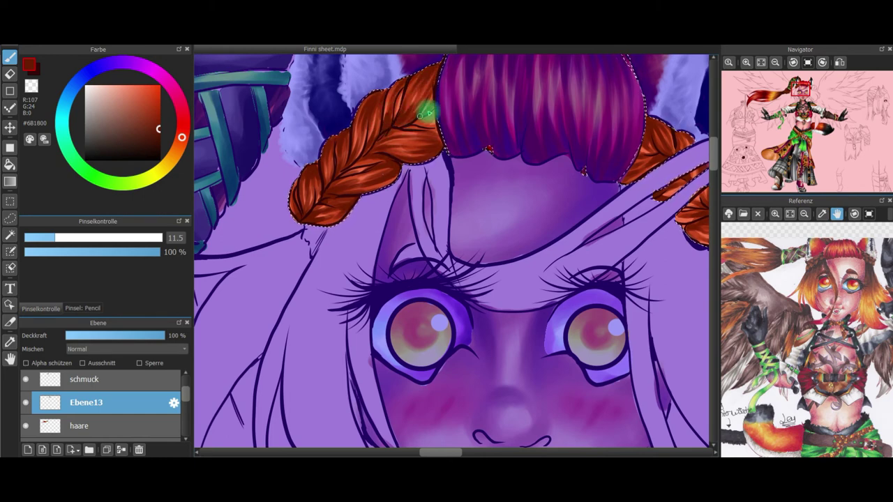
Deepen the shadows of both braids with very dark brown #380C00 using the Pencil at size 11.5
left_click(159, 143)
mouse_move(302, 211)
left_mouse_down()
mouse_move(312, 179)
mouse_move(313, 212)
mouse_move(331, 140)
mouse_move(339, 168)
mouse_move(395, 90)
mouse_move(404, 111)
mouse_move(425, 70)
mouse_move(404, 138)
mouse_move(430, 146)
mouse_move(373, 177)
mouse_move(312, 161)
left_mouse_up()
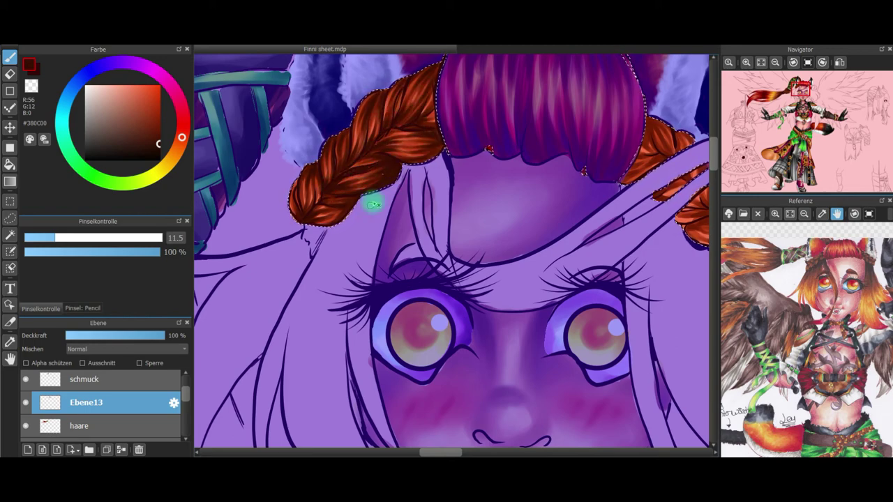
left_click(808, 88)
left_click(840, 62)
mouse_move(406, 179)
left_mouse_down()
mouse_move(437, 210)
mouse_move(422, 207)
left_mouse_up()
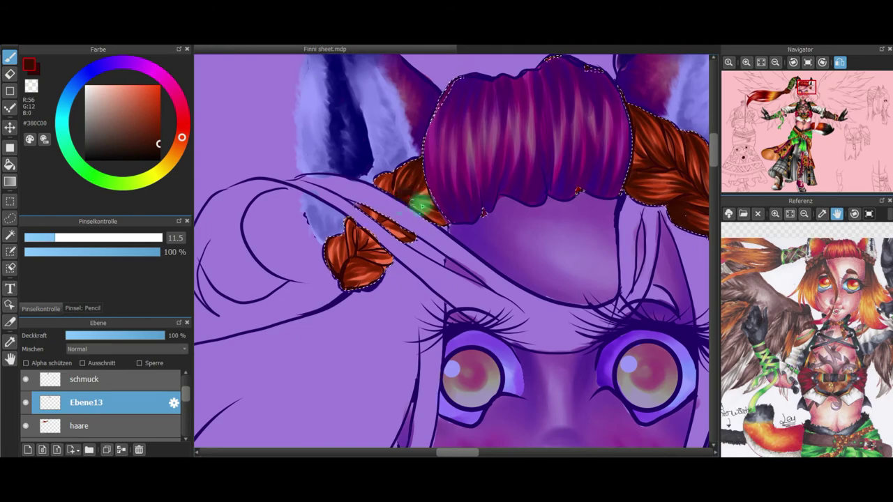
mouse_move(380, 268)
left_mouse_down()
mouse_move(356, 279)
mouse_move(379, 265)
left_mouse_up()
Deselect the braids and mark the long front hair strand and its curl with the selection pen at size 22
left_click(761, 62)
key("ctrl+d")
left_click(121, 450)
left_click(174, 402)
left_click(534, 160)
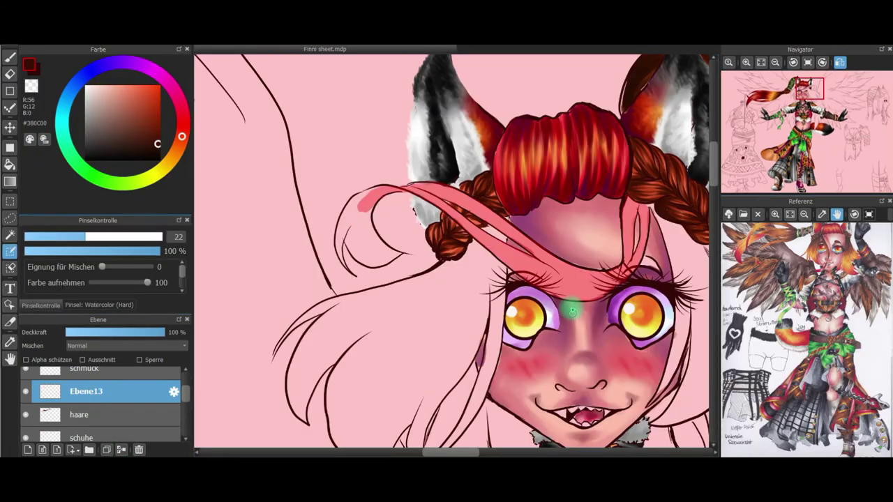
left_click_drag(398, 239, 370, 264)
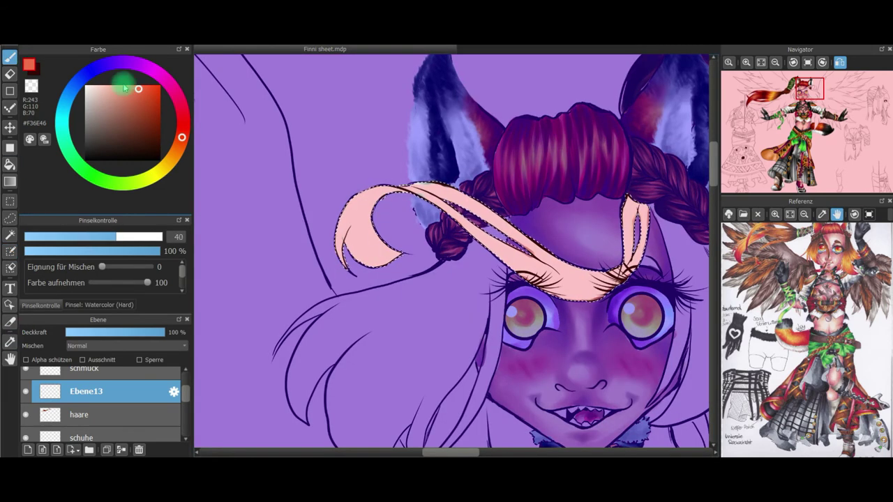
Fill the front strand's root with orange and its curl with pink #FF99A5 using Watercolor (Hard) at size 40
left_click(127, 86)
mouse_move(638, 209)
left_mouse_down()
mouse_move(618, 272)
mouse_move(581, 304)
left_mouse_up()
left_click_drag(354, 236, 379, 219)
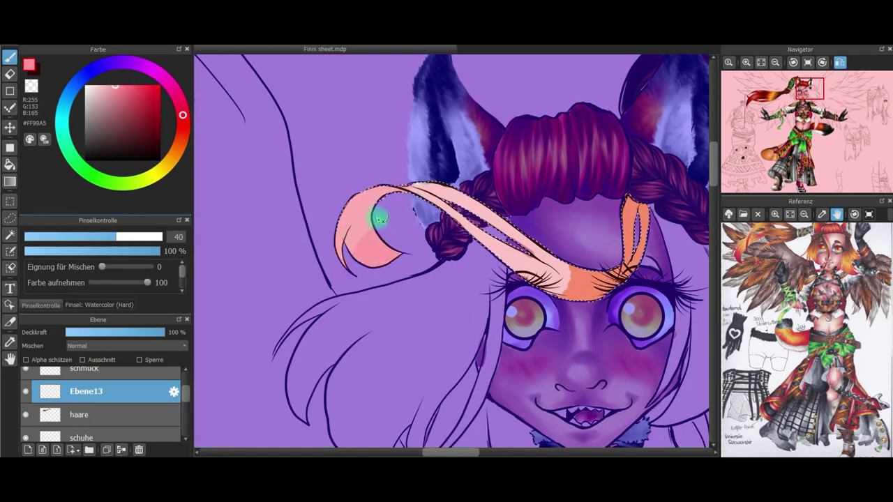
Shade the front strand's root with red #F9271F using Soft Pastel at size 35 and 30 % opacity
left_click(9, 342)
left_click(579, 269)
left_click(99, 305)
left_click(90, 267)
left_click(41, 306)
left_click(108, 238)
left_click(150, 87)
left_click(183, 125)
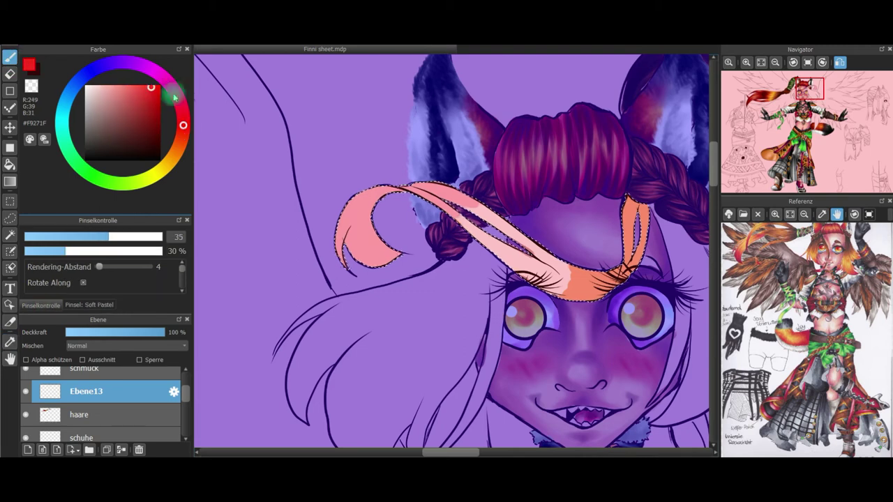
left_click_drag(591, 285, 621, 276)
left_click_drag(623, 210, 634, 266)
Darken the loop at the strand's root with a deeper orange-red using Soft Pastel
left_click(10, 342)
left_click(598, 273)
left_click(10, 57)
left_click(148, 102)
left_click_drag(635, 204, 631, 268)
Draw dark orange-red #B22F0E hair lines over the strand's root using the Pencil at size 20
left_click(154, 108)
left_click(89, 305)
left_click(83, 255)
left_click(41, 306)
mouse_move(631, 204)
left_mouse_down()
mouse_move(622, 281)
mouse_move(644, 197)
mouse_move(631, 265)
left_mouse_up()
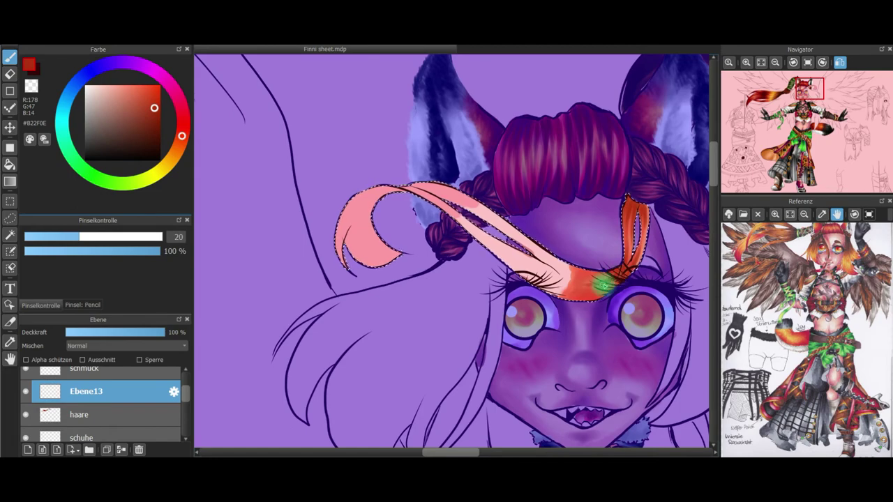
left_click(822, 62)
left_click(823, 62)
left_click(823, 62)
left_click(822, 62)
scroll(480, 265, "down", 3)
mouse_move(497, 274)
left_mouse_down()
mouse_move(477, 286)
mouse_move(503, 293)
left_mouse_up()
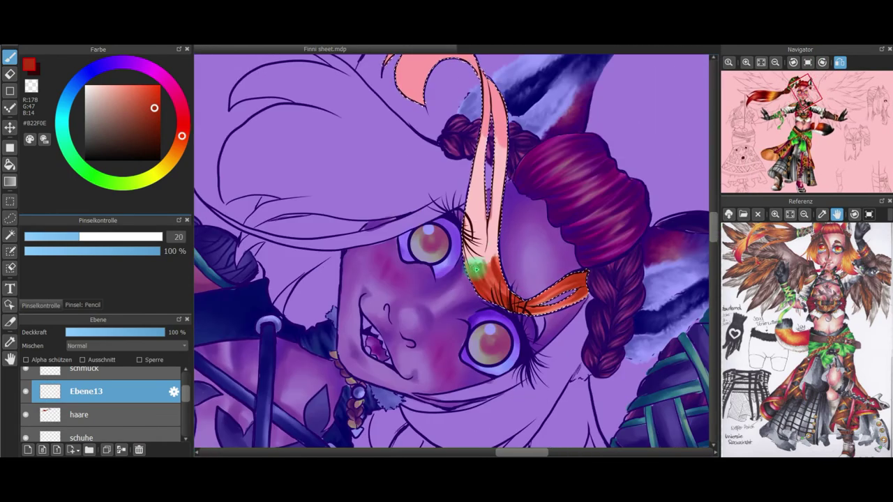
Draw darker hair lines at the strand's root with #972002 and #661400 using the Pencil at size 17
left_click(567, 290, "alt")
left_click(73, 238)
mouse_move(504, 309)
left_mouse_down()
mouse_move(542, 339)
mouse_move(490, 275)
mouse_move(479, 279)
left_mouse_up()
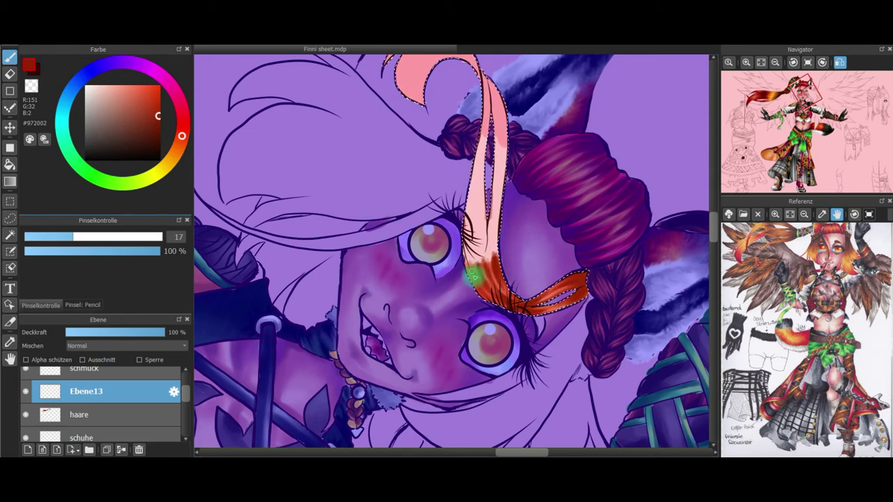
left_click(575, 301, "alt")
left_click_drag(520, 311, 545, 300)
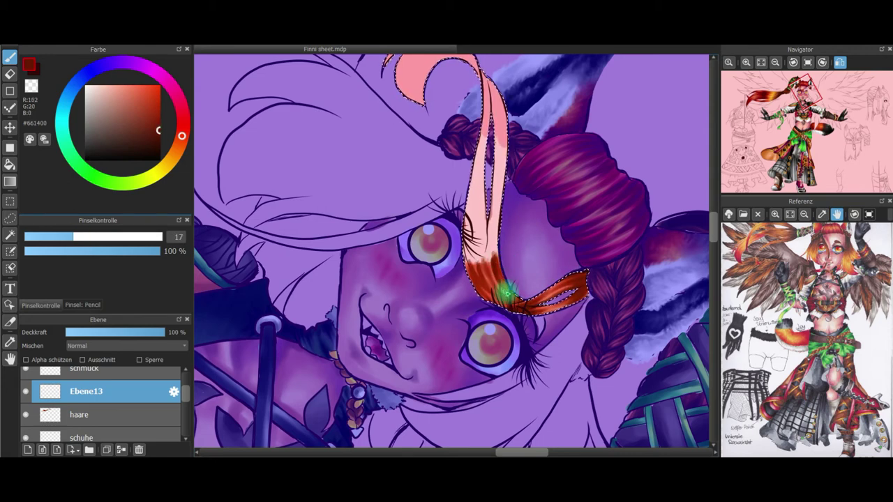
mouse_move(483, 284)
left_mouse_down()
mouse_move(504, 302)
mouse_move(537, 306)
left_mouse_up()
Deepen the root's shadows with very dark brown #3B0C00 using the Pencil at size 14.1
left_click(159, 143)
left_click_drag(588, 285, 541, 304)
left_click(62, 237)
mouse_move(474, 268)
left_mouse_down()
mouse_move(486, 288)
mouse_move(505, 291)
left_mouse_up()
left_click(807, 62)
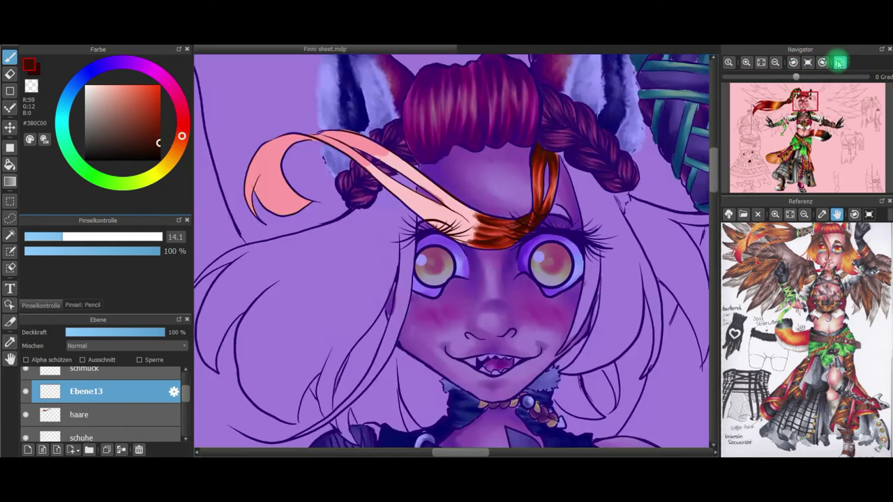
Shade the strand's curl and upper section with red #F42029 using Soft Pastel at size 35 and 30 % opacity
left_click_drag(803, 99, 807, 87)
left_click(172, 161)
left_click(83, 305)
left_click(91, 278)
left_click(184, 120)
left_click(151, 89)
left_click(43, 306)
left_click_drag(309, 245, 322, 266)
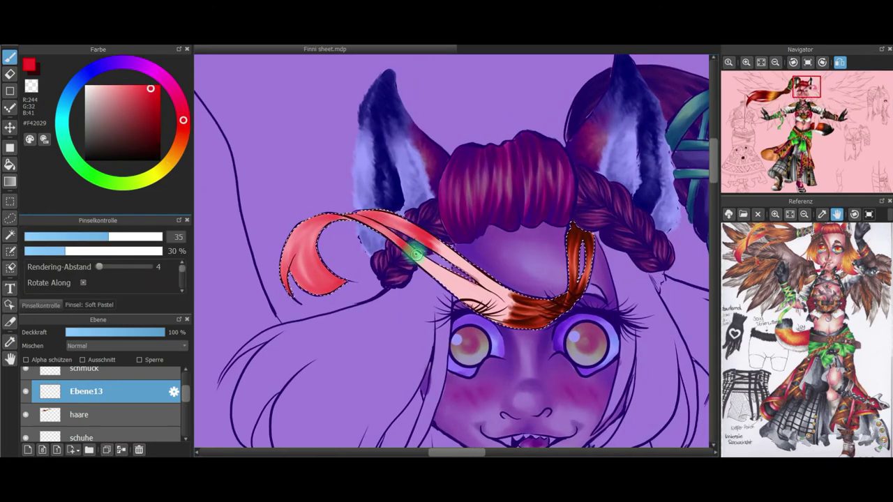
Blend yellow-orange #F8B61C into the strand's curl and upper section using Soft Pastel at size 35
left_click(168, 163)
left_click(152, 88)
left_click_drag(311, 230, 306, 273)
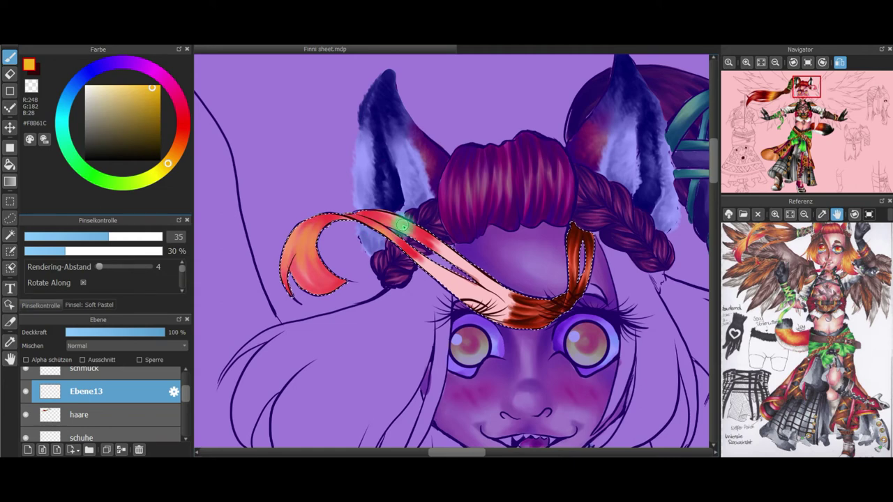
Shade the curl's outer edge with red #F83B1C using Soft Pastel at size 23
left_click(183, 131)
left_click(89, 305)
left_click(50, 305)
left_click(88, 237)
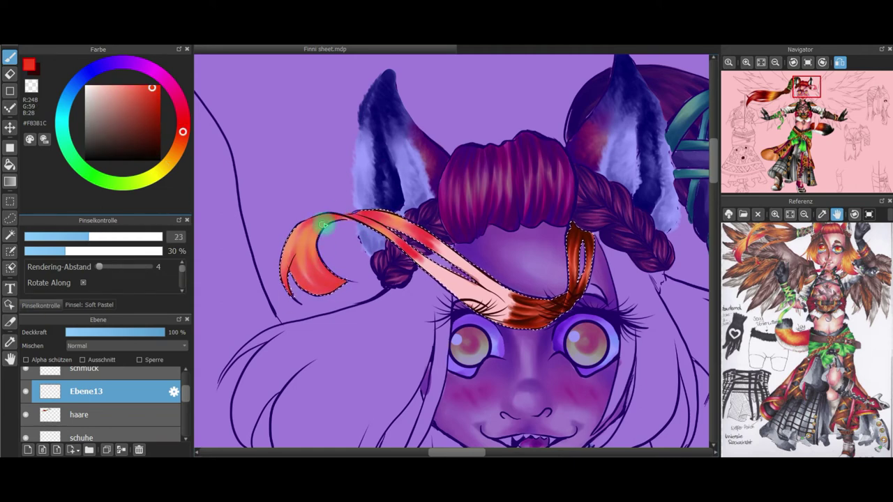
left_click_drag(313, 221, 289, 244)
Draw red #DB1F00 hair lines through the curl using the Pencil at size 19
left_click(89, 305)
left_click(104, 253)
left_click(42, 305)
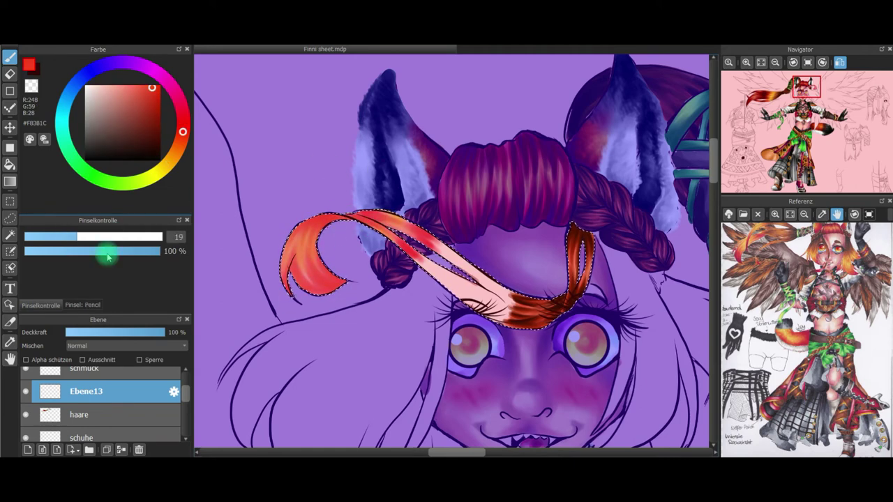
left_click(158, 94)
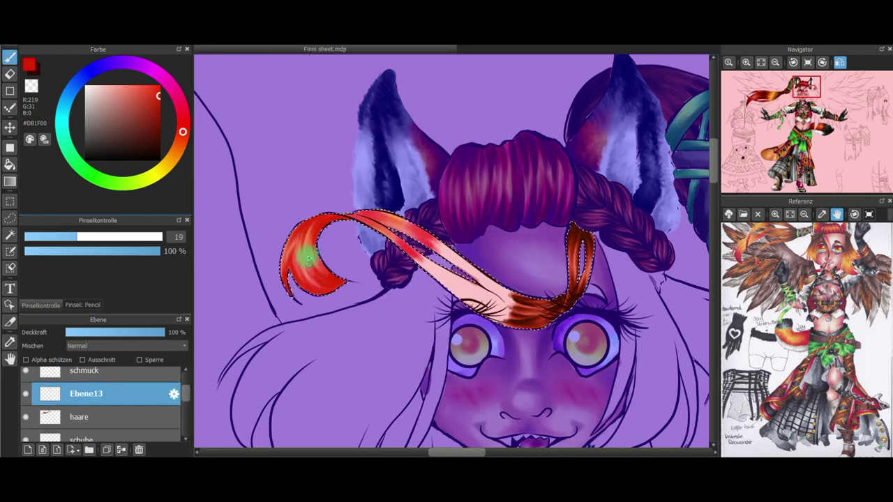
left_click(808, 62)
left_click_drag(535, 216, 461, 251)
Draw darker red hair lines over the curl and upper strand with #BB2005 and #7A1100 using the Pencil at size 19
left_click(160, 119)
left_click(839, 62)
left_click(157, 105)
left_click_drag(328, 226, 319, 247)
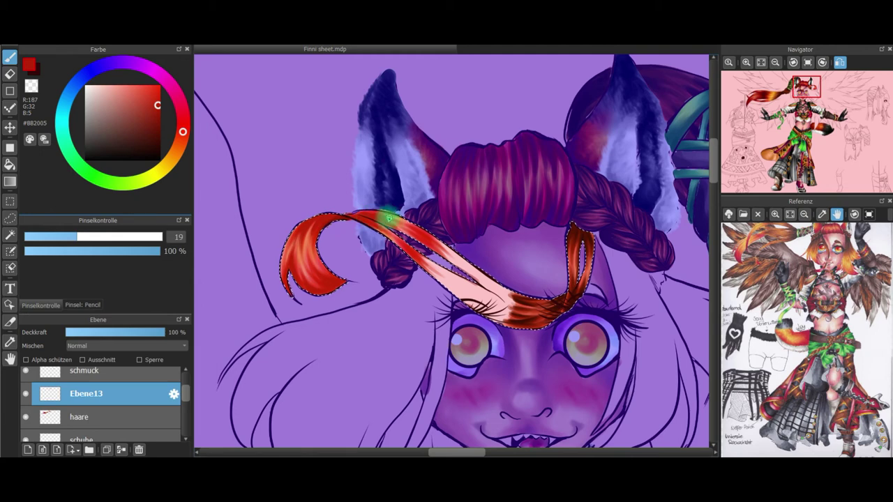
left_click(309, 222, "alt")
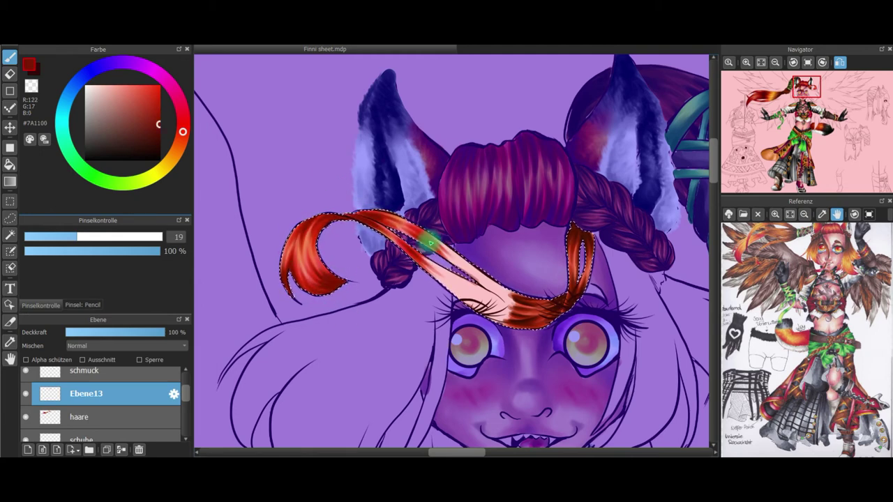
Deepen the curl's shadows with dark crimson #640007 using the Pencil at size 19
left_click(145, 66)
left_click(145, 133)
left_click_drag(353, 217, 325, 229)
left_click(323, 280, "alt")
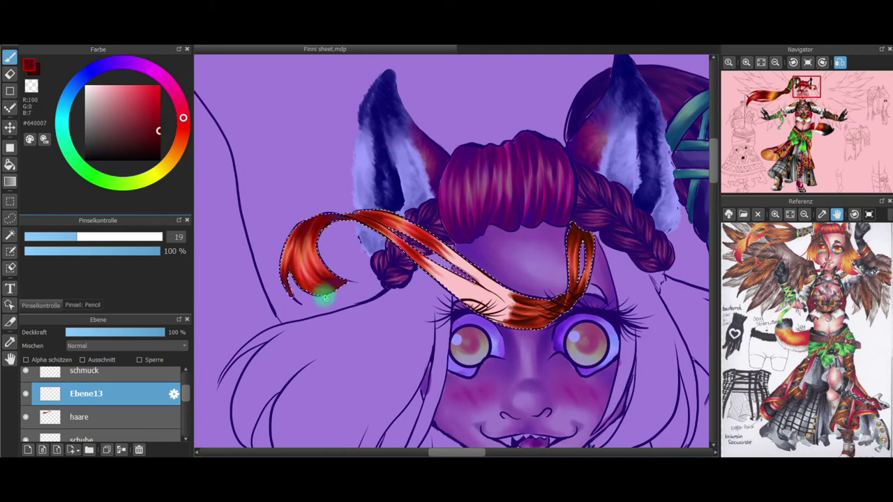
Fill the pale middle section of the front strand with yellow #FFDE5A using Watercolor (Hard) at size 40
left_click(163, 168)
left_click(134, 86)
left_click(82, 304)
left_click(90, 265)
left_click(41, 306)
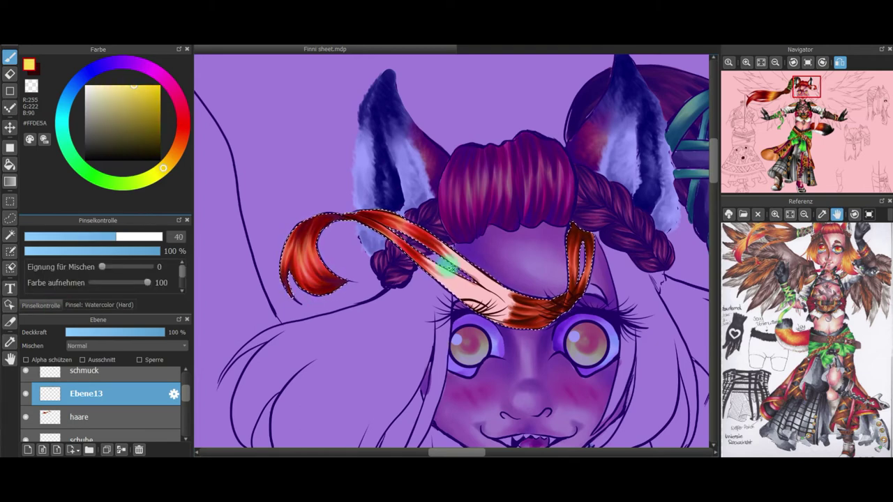
left_click_drag(487, 302, 500, 294)
Shade the yellow section's edges with light orange #FFC25A using Soft Pastel at size 34 and 30 % opacity
left_click(97, 305)
left_click(77, 279)
left_click(40, 305)
left_click(107, 237)
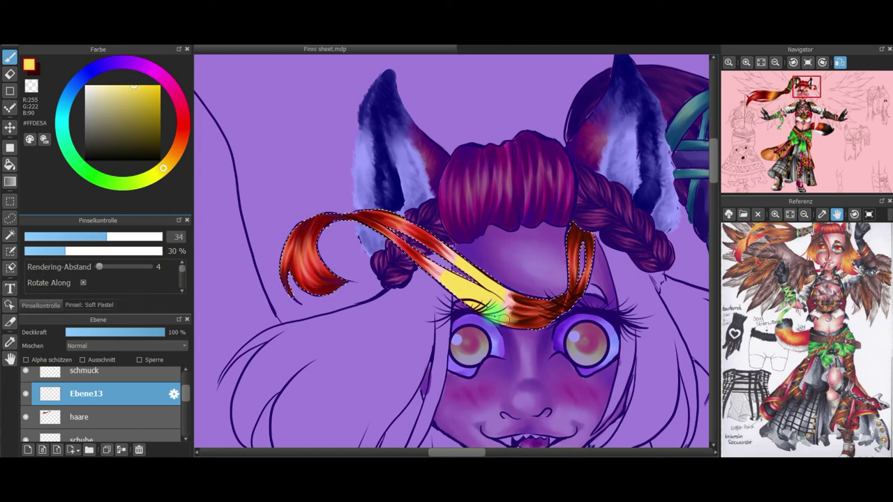
left_click(177, 148)
left_click(142, 87)
left_click_drag(454, 282, 427, 262)
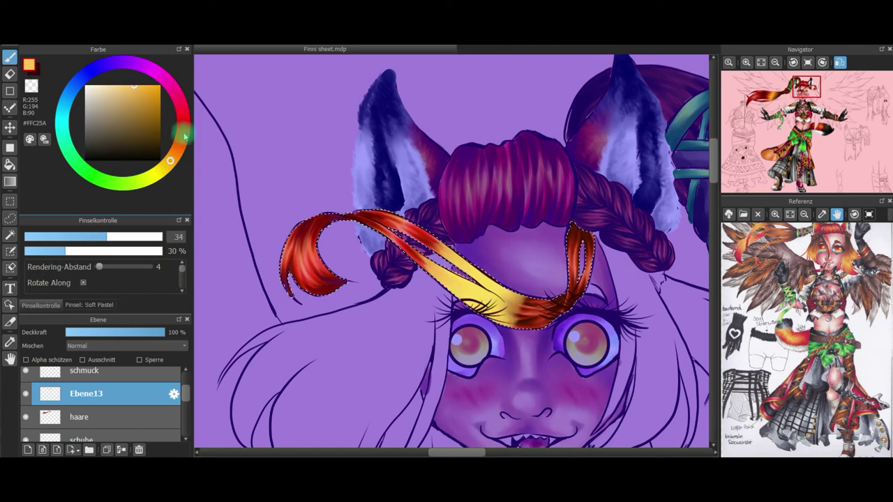
Blend orange #FF933C into both ends of the yellow section using Soft Pastel at size 34
left_click(183, 131)
left_click(143, 87)
left_click(177, 150)
left_click_drag(512, 298, 502, 311)
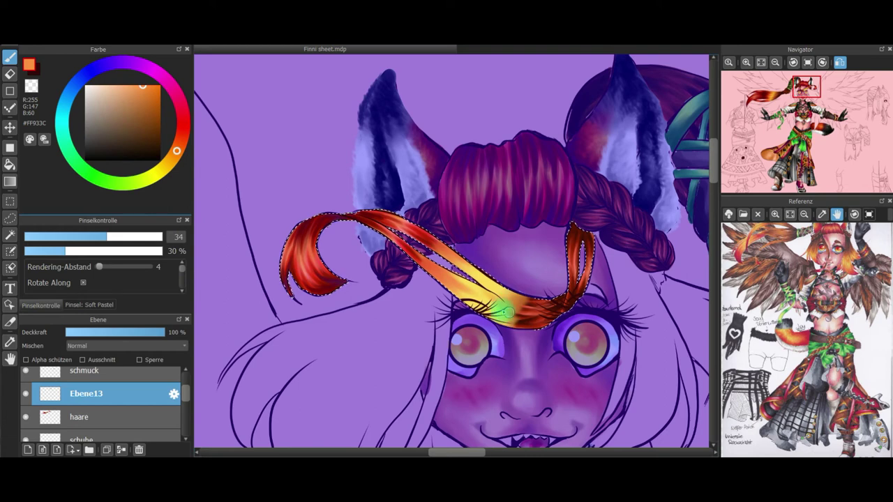
Draw orange #FF7600 hair lines through the yellow section using the Pencil at size 19
left_click(10, 342)
left_click(528, 305)
left_click(10, 58)
left_click(90, 305)
left_click(77, 258)
left_click(40, 306)
left_click(177, 149)
left_click(159, 86)
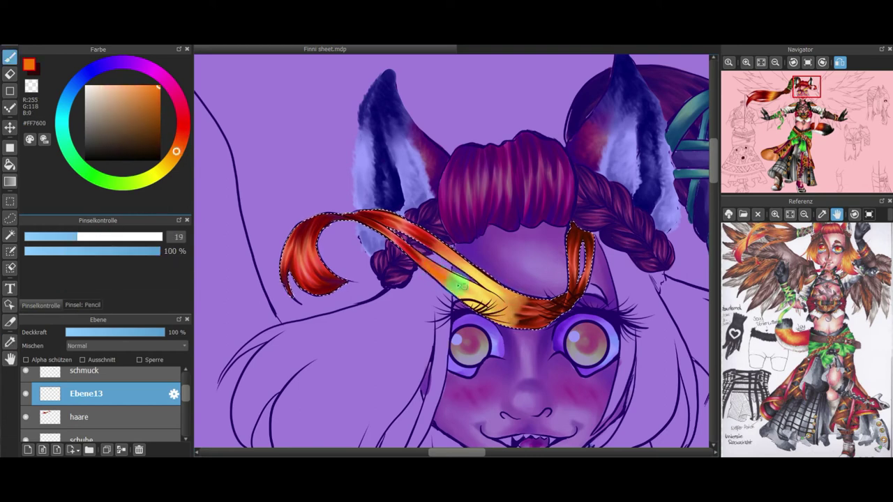
Join the yellow section to the red upper strand with #FF4200 and #B01805 hair lines using the Pencil
left_click(430, 269, "alt")
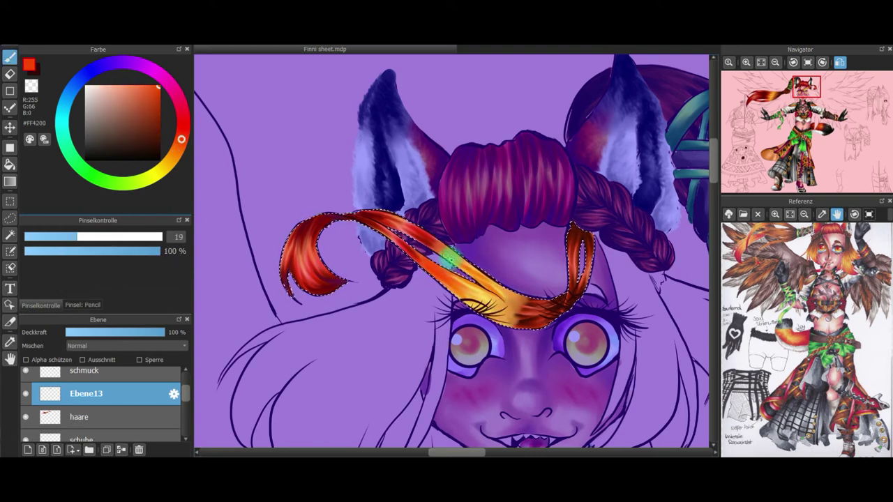
left_click(434, 262, "alt")
left_click(418, 264, "alt")
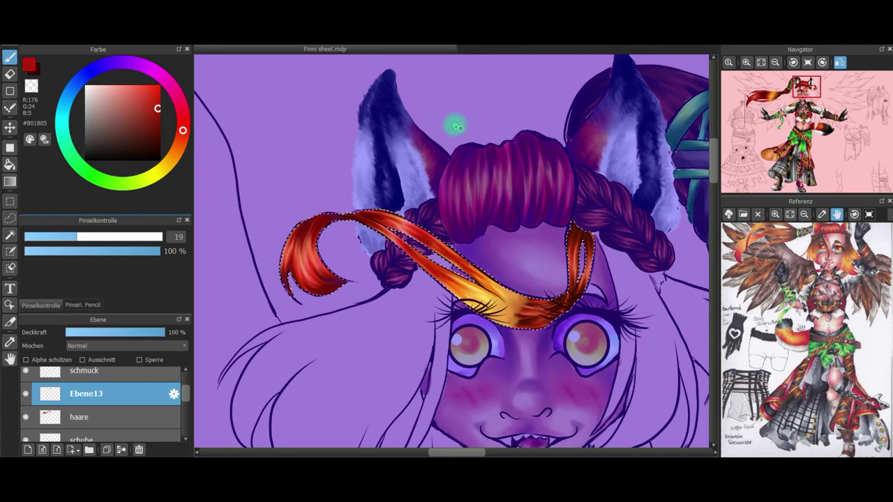
Draw brown-orange #B03B05 hair lines where the yellow section meets the dark root using the Pencil at size 19
left_click(180, 143)
key("Left")
key("Left")
key("Left")
key("Left")
mouse_move(526, 225)
left_mouse_down()
mouse_move(497, 246)
mouse_move(535, 249)
left_mouse_up()
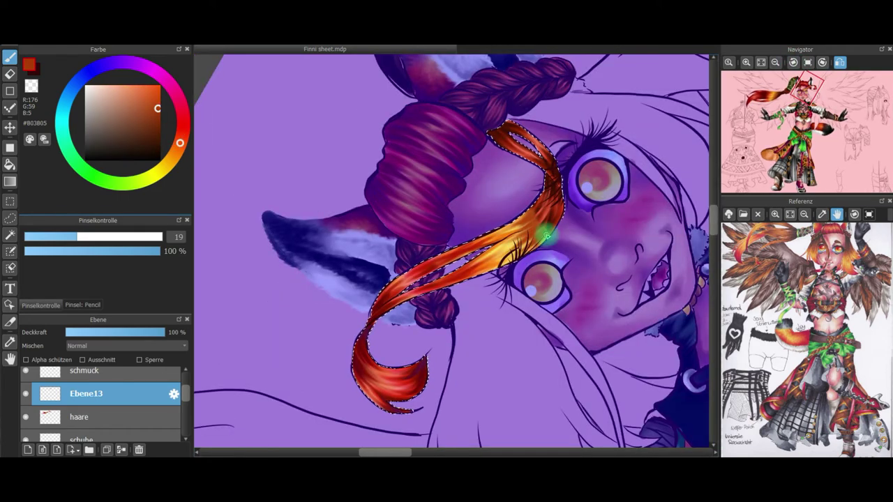
Deepen the transition into the dark root with #662000 and #350900 using the Pencil at size 19
left_click(158, 130)
left_click_drag(528, 202, 502, 223)
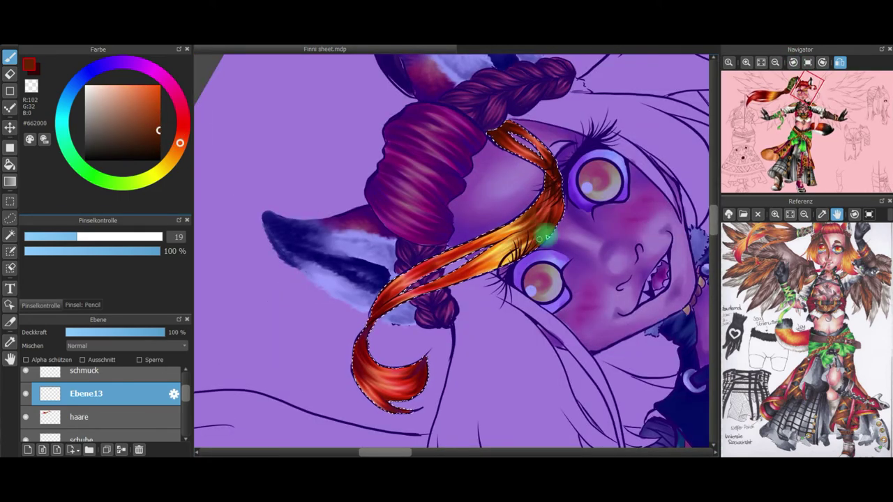
left_click(540, 222, "alt")
left_click_drag(532, 211, 524, 249)
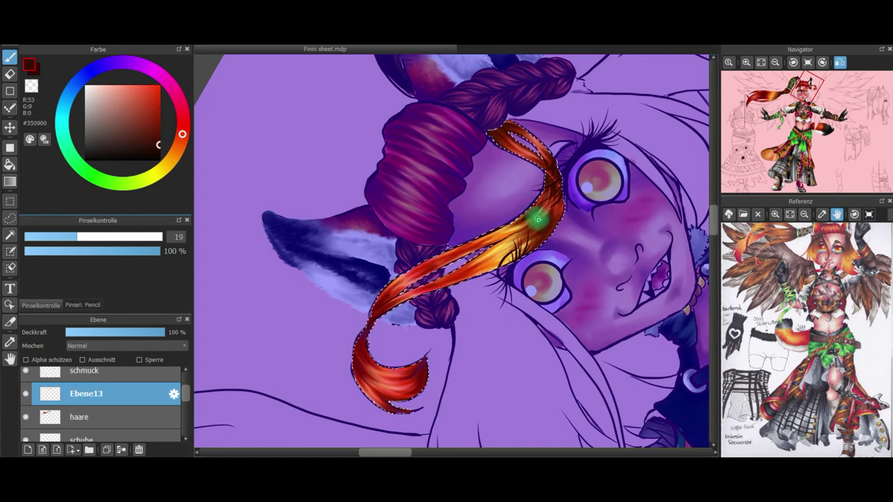
Deselect the front strand and add a new layer directly above the haare layer
left_click(840, 62)
left_click(808, 62)
left_click(79, 417)
left_click(28, 450)
left_click(168, 39)
left_click(188, 49)
Mark the loose side hair beneath the ponytail with the selection pen, using Watercolor (Hard) at size 21 for the edges
left_click(9, 251)
scroll(335, 265, "down", 2)
mouse_move(335, 265)
left_mouse_down()
mouse_move(363, 202)
mouse_move(378, 300)
left_mouse_up()
mouse_move(361, 192)
left_mouse_down()
mouse_move(339, 211)
mouse_move(343, 307)
mouse_move(374, 321)
left_mouse_up()
left_click_drag(327, 238, 318, 323)
mouse_move(322, 212)
left_mouse_down()
mouse_move(289, 259)
mouse_move(279, 301)
left_mouse_up()
left_click_drag(322, 205, 280, 211)
left_click(84, 237)
left_click_drag(383, 167, 342, 198)
left_click_drag(367, 321, 376, 318)
mouse_move(280, 295)
left_mouse_down()
mouse_move(283, 264)
mouse_move(280, 318)
left_mouse_up()
left_click(10, 268)
left_click(10, 251)
left_click_drag(233, 190, 296, 212)
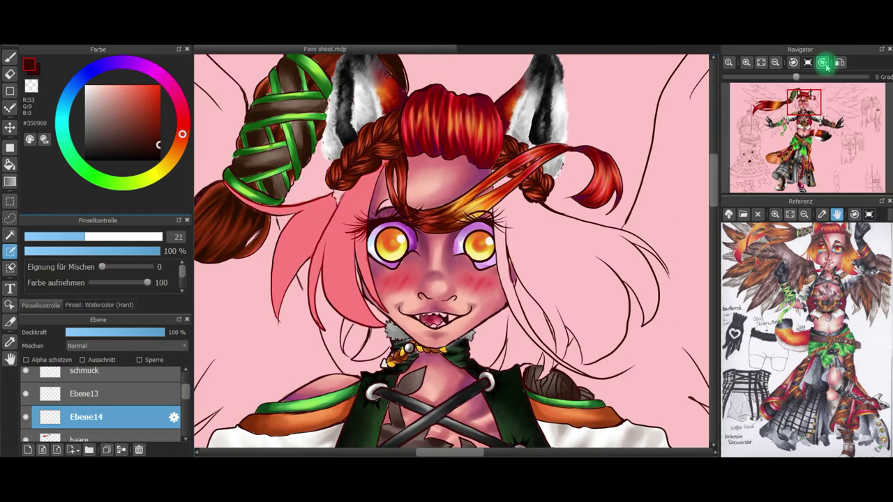
Extend the selection over the loose hair on the other side of the face
key("Down")
mouse_move(407, 212)
left_mouse_down()
mouse_move(385, 188)
mouse_move(367, 212)
left_mouse_up()
mouse_move(380, 220)
left_mouse_down()
mouse_move(397, 237)
mouse_move(390, 279)
mouse_move(354, 349)
mouse_move(340, 340)
mouse_move(359, 303)
mouse_move(305, 358)
mouse_move(276, 279)
mouse_move(285, 272)
mouse_move(255, 273)
mouse_move(279, 243)
mouse_move(240, 260)
mouse_move(339, 215)
mouse_move(299, 265)
mouse_move(365, 271)
mouse_move(312, 313)
mouse_move(342, 279)
left_mouse_up()
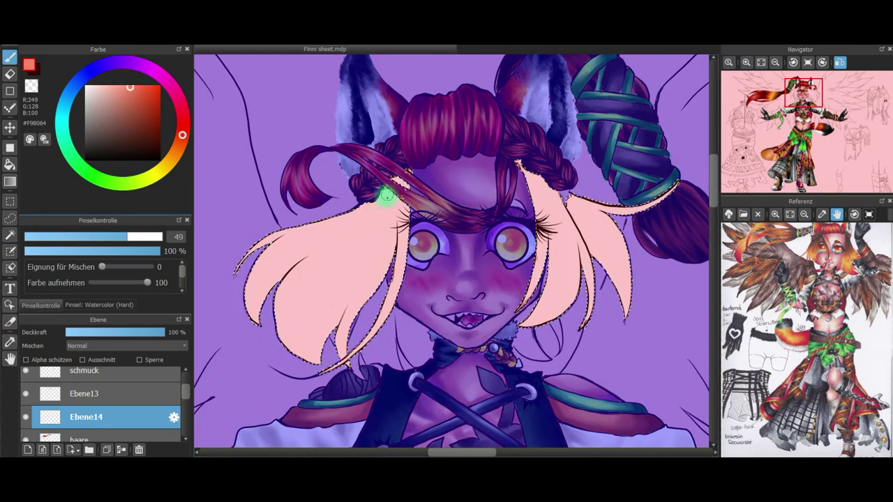
Block in the loose side hair's roots in #F98064 and its tips in #FFA1AC using Watercolor (Hard) at size 49
left_click_drag(379, 195, 400, 269)
mouse_move(524, 170)
left_mouse_down()
mouse_move(546, 223)
mouse_move(602, 208)
left_mouse_up()
left_click(183, 116)
left_click(113, 85)
left_click_drag(285, 302, 341, 367)
left_click_drag(545, 263, 541, 302)
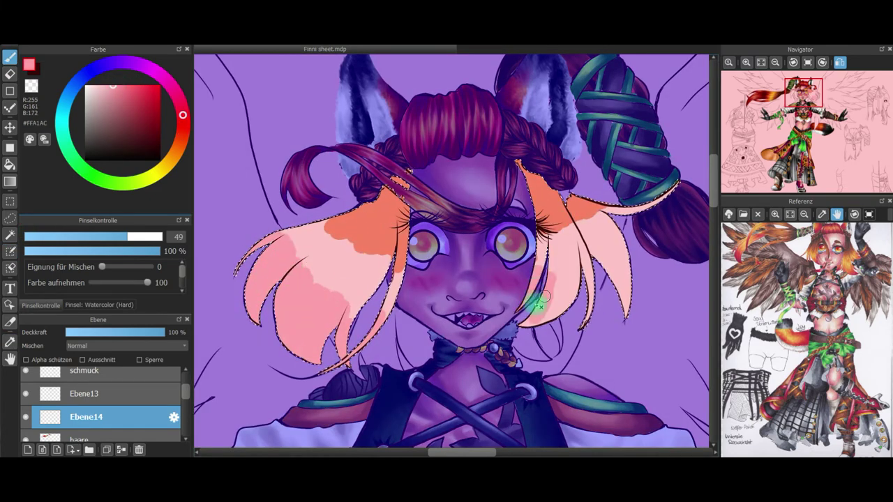
Shade the orange roots of the side hair with #EC5637 using Soft Pastel at size 58 and 30 % opacity
left_click(99, 305)
left_click(83, 268)
left_click(40, 305)
left_click_drag(183, 123, 182, 134)
left_click(142, 91)
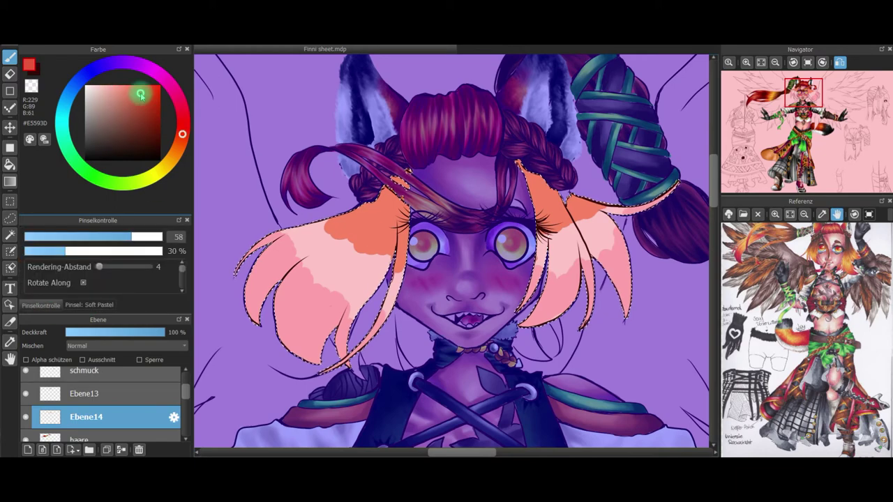
mouse_move(333, 227)
left_mouse_down()
mouse_move(352, 242)
mouse_move(370, 219)
left_mouse_up()
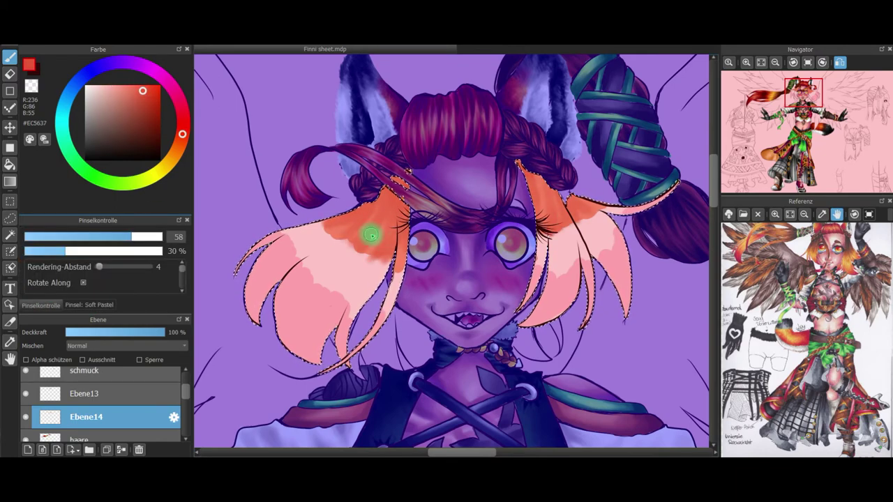
left_click(371, 235, "alt")
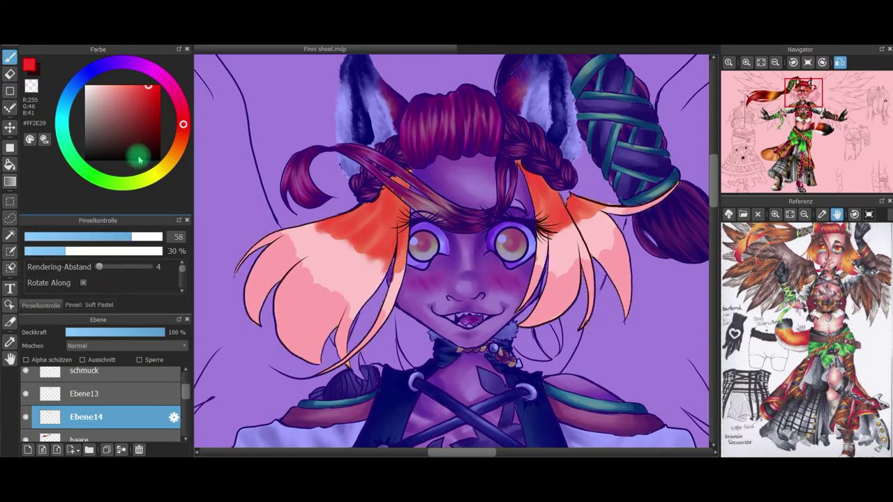
Paint strands over the side hair's roots in #E6461C and #B33312 using the Pencil at size 29
left_click(182, 136)
left_click(152, 93)
left_click(97, 305)
left_click(70, 243)
left_click(40, 306)
left_click(101, 236)
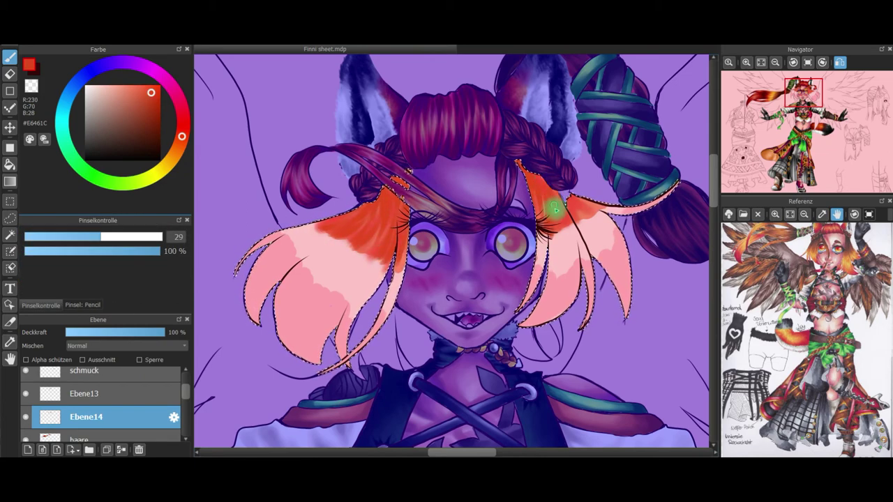
left_click(386, 210, "alt")
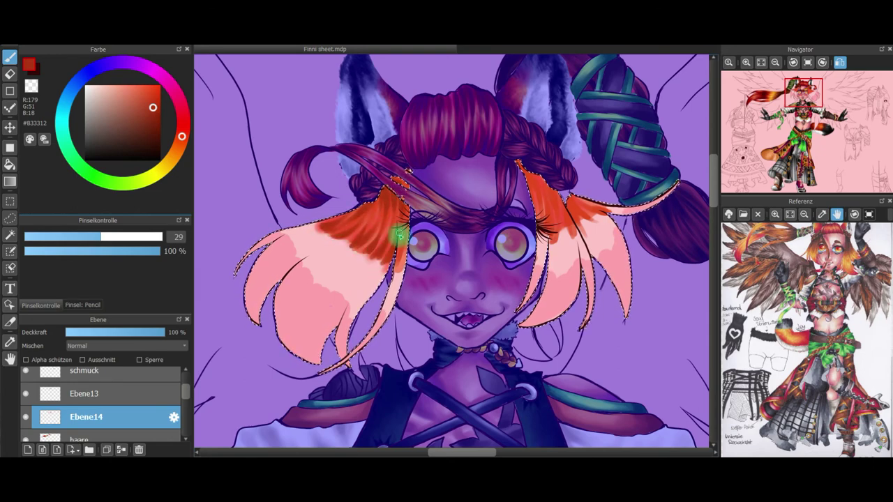
Darken the root strands with #7A240D, reducing the Pencil to size 19 for the deepest #511100 lines
left_click(380, 190, "alt")
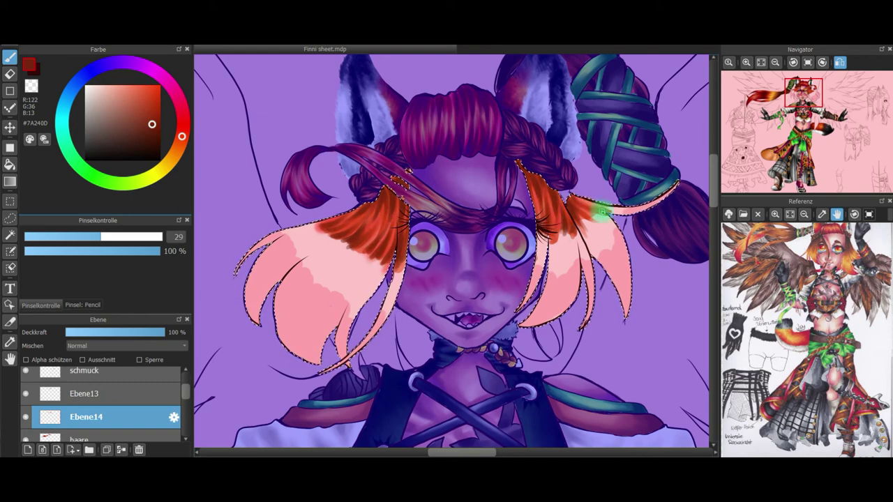
key("bracketleft")
key("bracketleft")
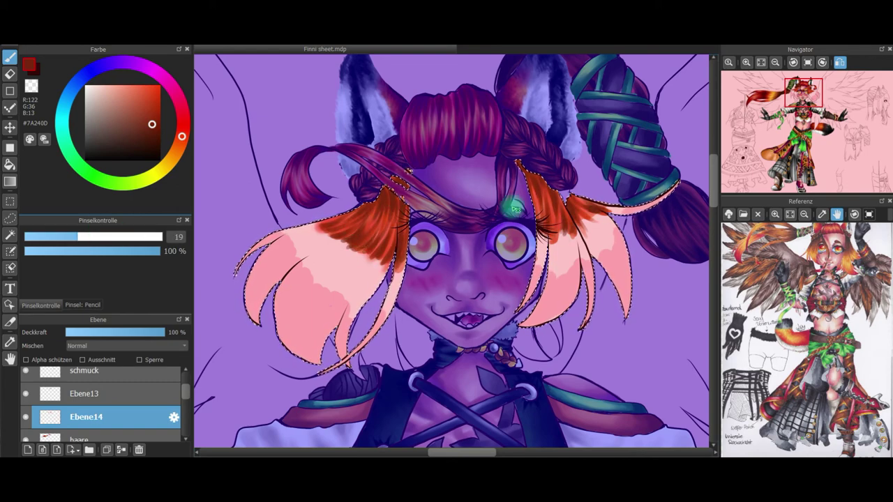
left_click(158, 136)
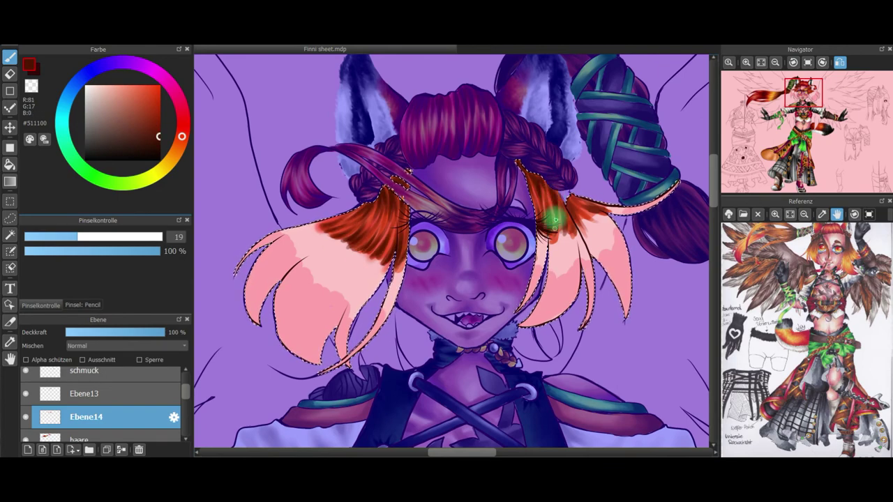
Shade the pink tips on both sides of the hair with red #FB1309 using Soft Pastel at size 58
left_click(89, 305)
left_click(40, 306)
left_click(182, 127)
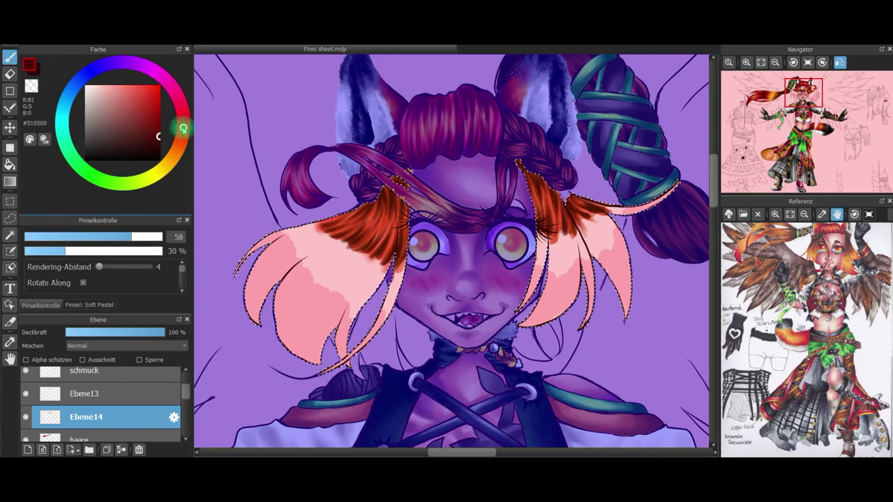
left_click(157, 86)
left_click_drag(319, 362, 330, 325)
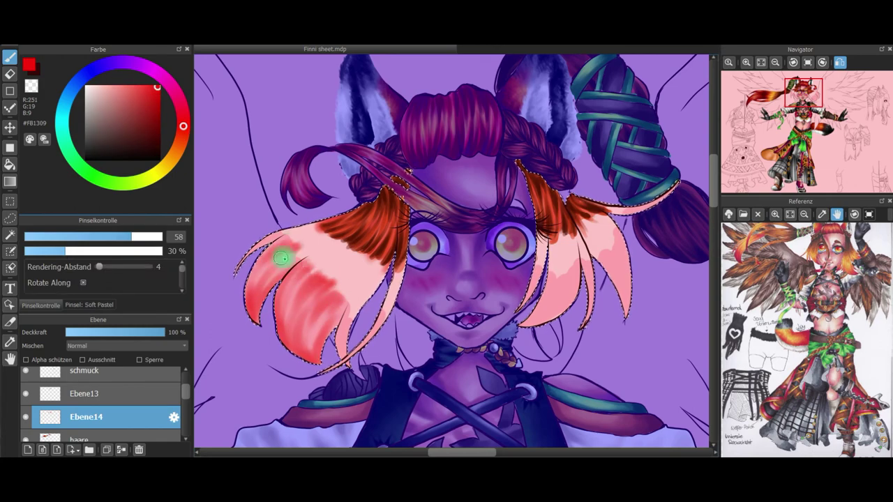
left_click_drag(342, 360, 367, 339)
left_click_drag(525, 323, 559, 274)
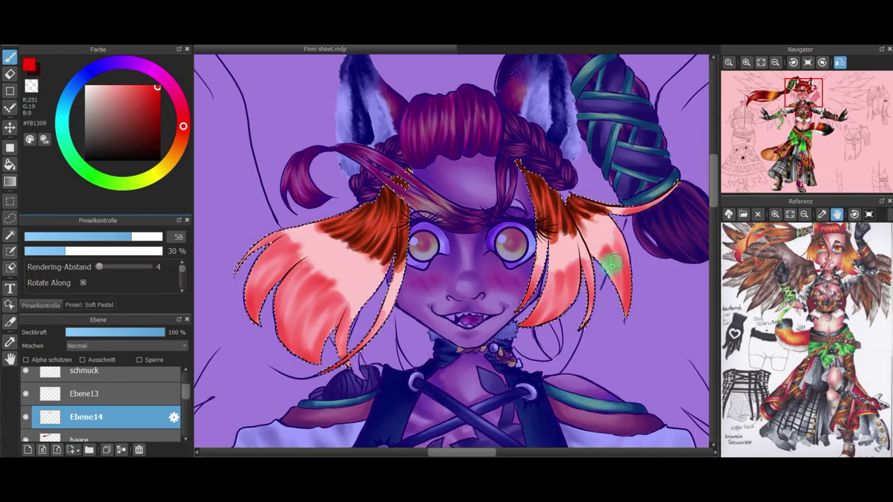
Glaze the red tips of the side hair with warm yellow #FCC303 using Soft Pastel at size 58
left_click(169, 161)
left_click(164, 167)
left_click(158, 87)
left_click_drag(313, 308, 311, 345)
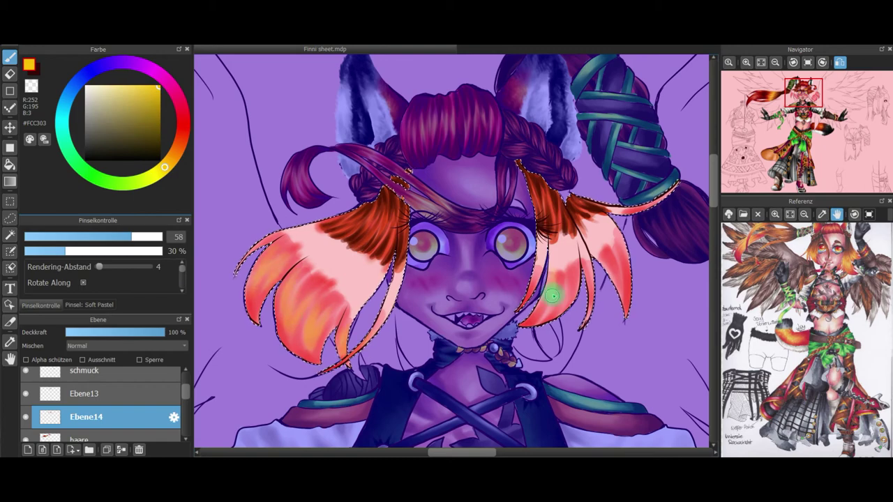
left_click_drag(622, 211, 661, 198)
Paint bright red #FF4234 strands through the side hair's tips using the Pencil at size 37
left_click(183, 128)
left_click(145, 86)
left_click(89, 304)
left_click(91, 269)
left_click(40, 306)
key("bracketright")
key("bracketright")
key("bracketright")
left_click_drag(321, 277, 303, 289)
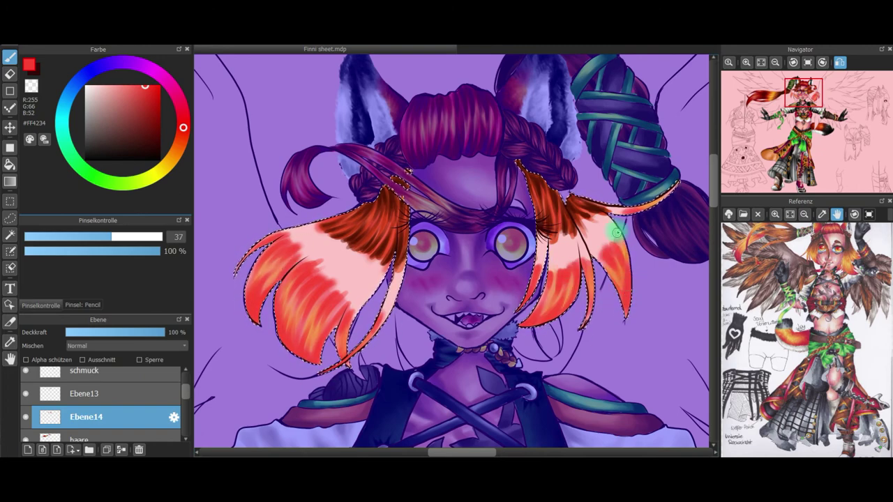
Add darker #BF0D00 strands to the tips on both sides with the Pencil at size 31
left_click(159, 104)
left_click_drag(93, 237, 102, 237)
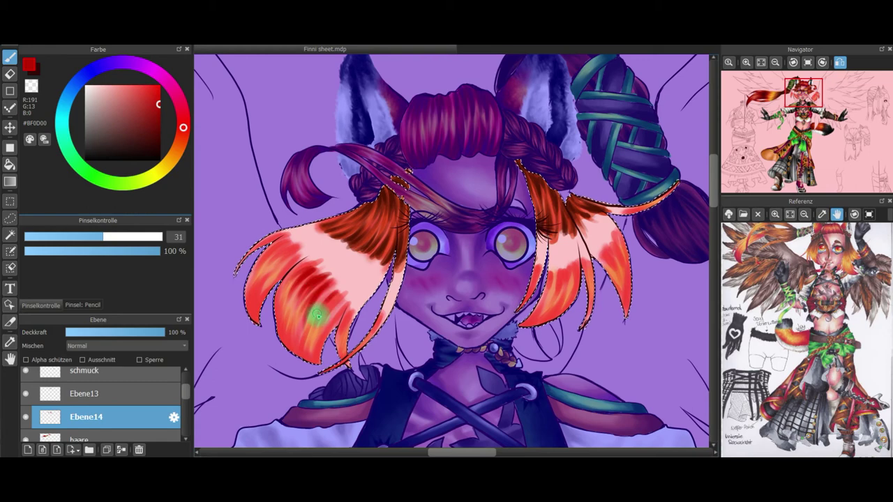
left_click_drag(260, 325, 262, 309)
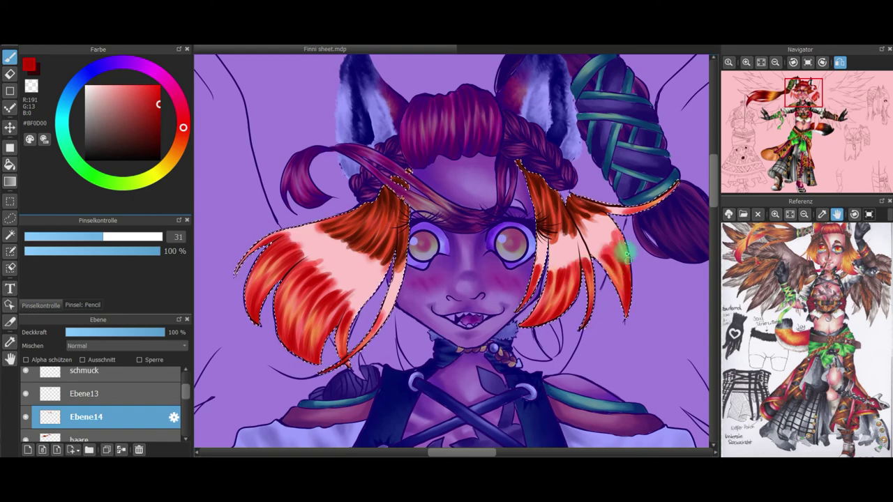
left_click(155, 70)
left_click(147, 124)
key("ctrl+d")
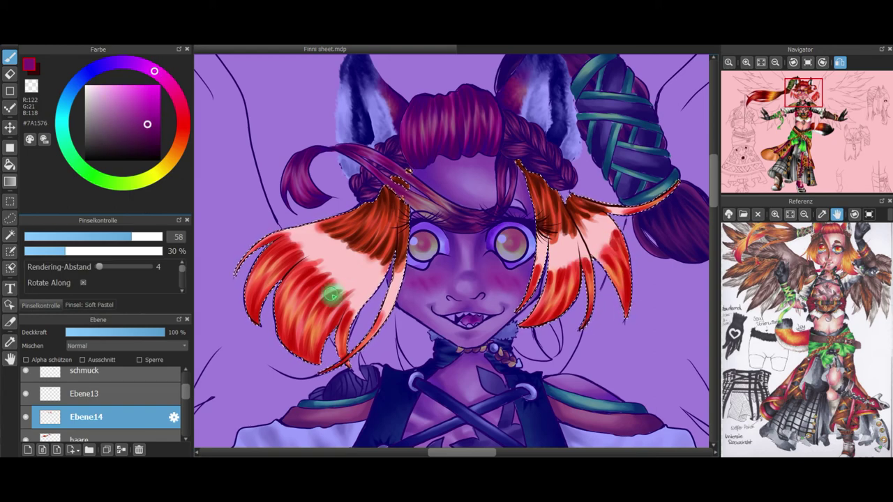
Deepen the red tips with fine #95000D strands using the Pencil at sizes 17 and 14.6
left_click(183, 117)
left_click(159, 131)
left_click(94, 304)
left_click(72, 236)
left_click(159, 116)
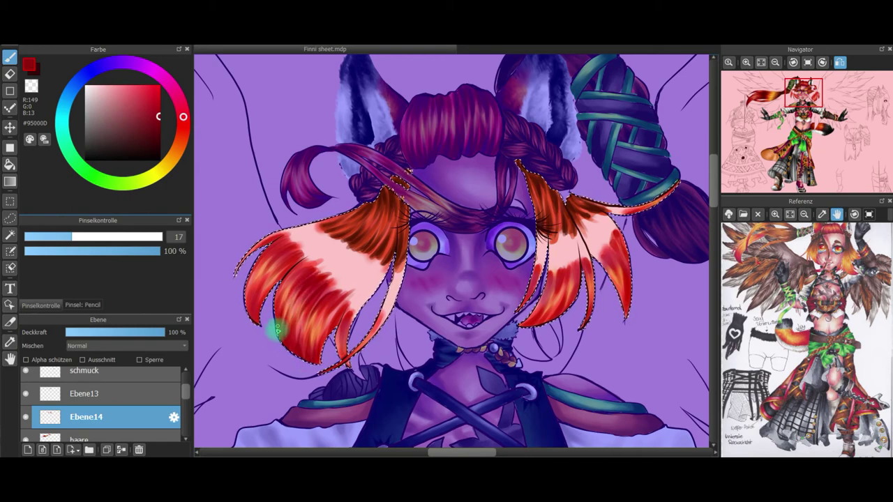
left_click_drag(522, 309, 541, 263)
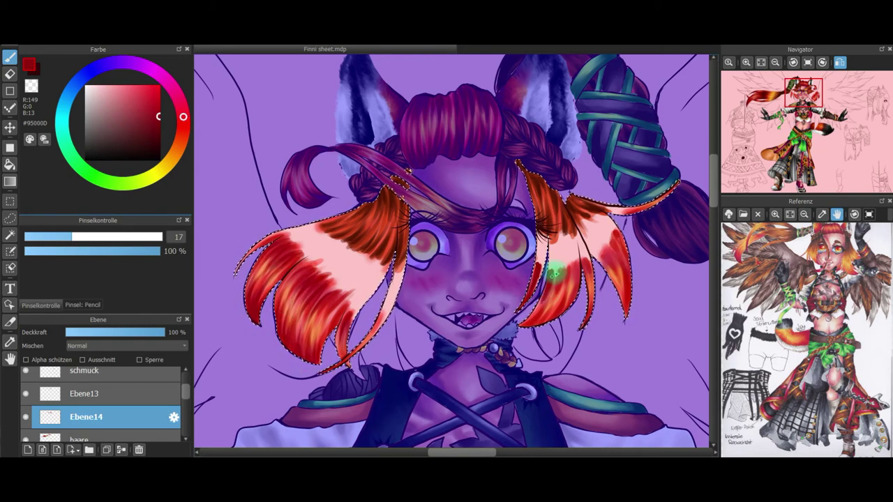
left_click(63, 237)
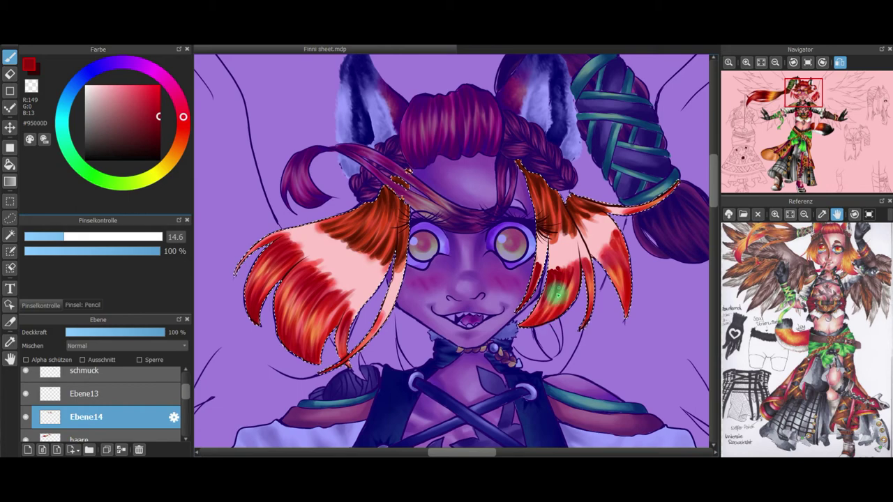
Fill the pale middle band of the side hair with yellow #FFE747 using Watercolor (Hard) at size 49
left_click(160, 171)
left_click(139, 86)
left_click(55, 304)
left_click_drag(308, 238, 374, 284)
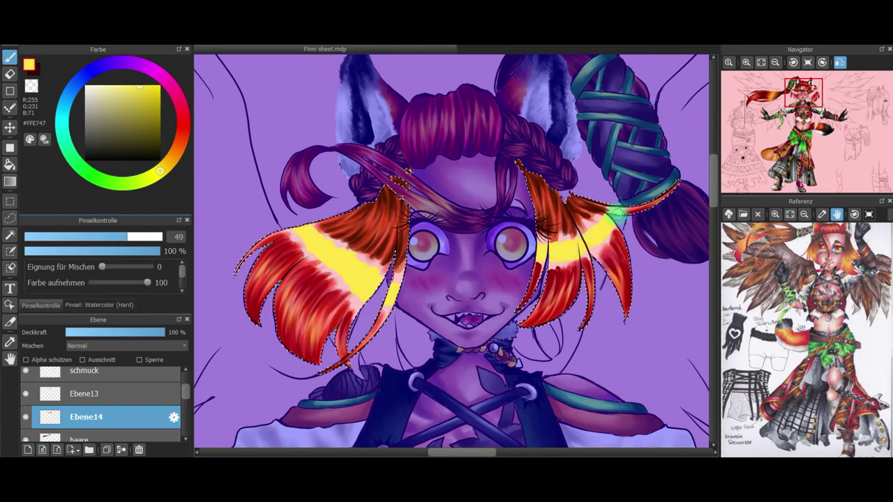
left_click_drag(618, 215, 617, 209)
Blend the yellow band into the surrounding roots and tips on both sides using Soft Pastel at size 58
left_click(99, 305)
left_click(91, 268)
left_click(40, 306)
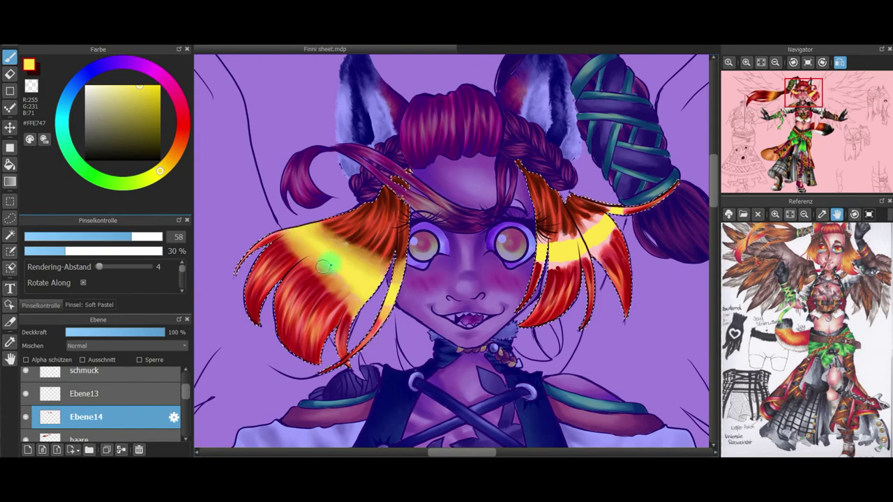
left_click_drag(605, 245, 615, 235)
Warm the yellow band with #FFC147 in Soft Pastel and add #FFBD3B strands using the Pencil at size 28
left_click(169, 162)
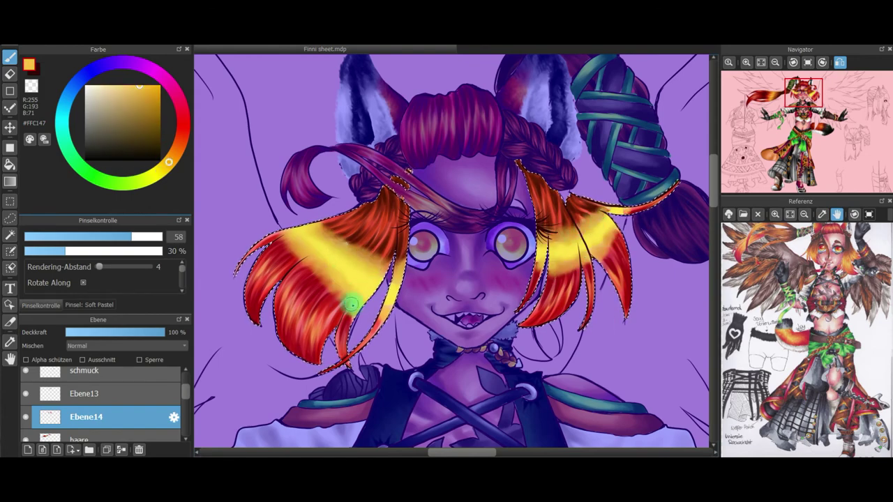
left_click(116, 237)
left_click(143, 86)
left_click(90, 305)
left_click(90, 269)
left_click(41, 306)
left_click(99, 237)
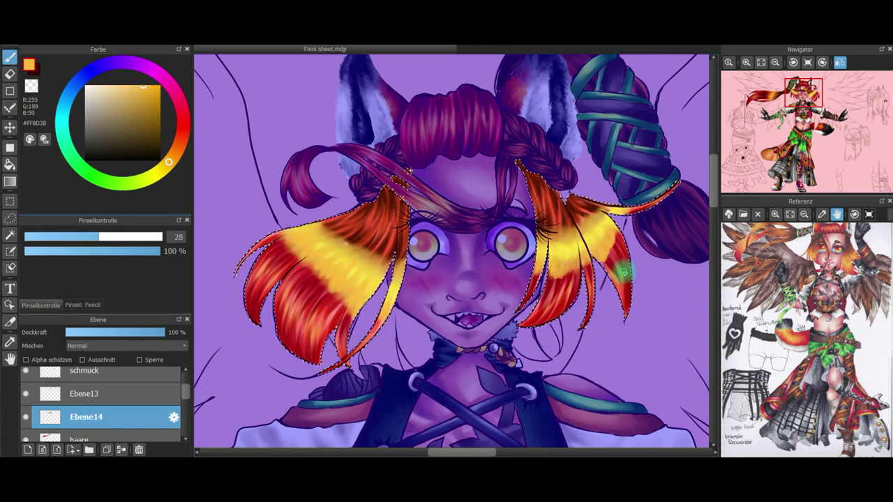
Paint transition strands at the yellow band's edges in #EB740E and #E93213 with the Pencil at size 28, and in #950008 at size 22
left_click(176, 152)
left_click(156, 90)
left_click_drag(356, 312, 353, 285)
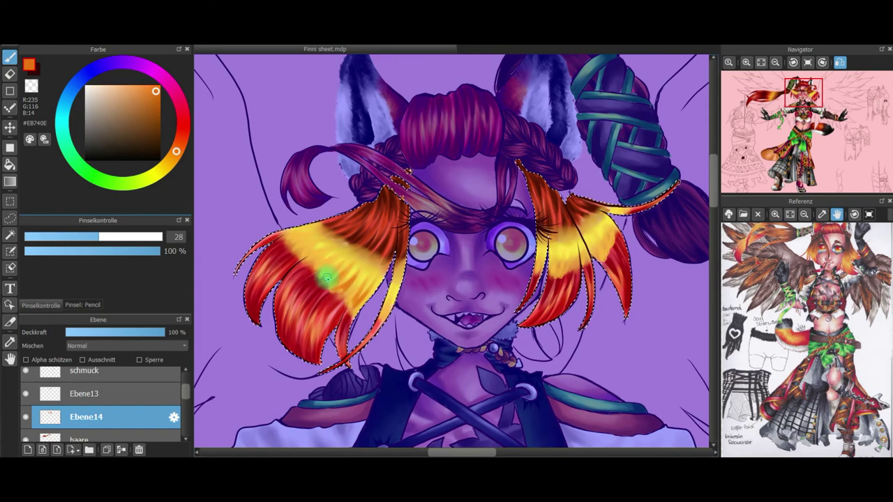
left_click(343, 300, "alt")
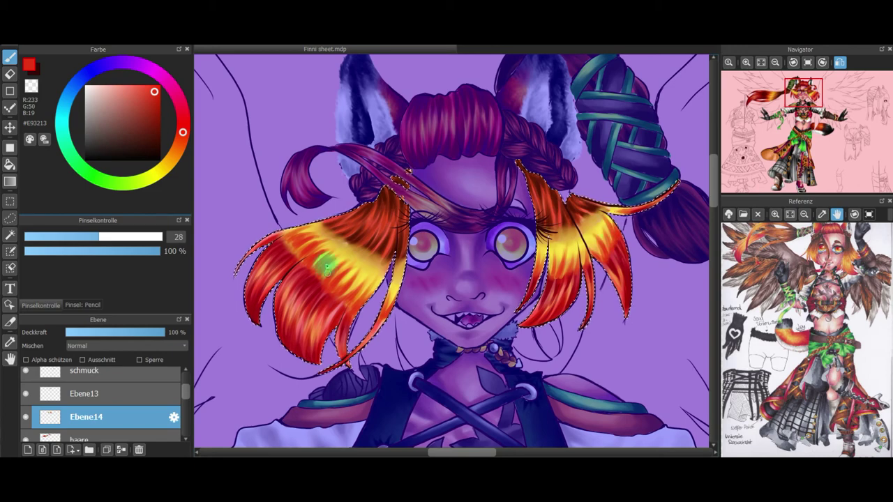
left_click(326, 285, "alt")
key("bracketleft")
key("bracketleft")
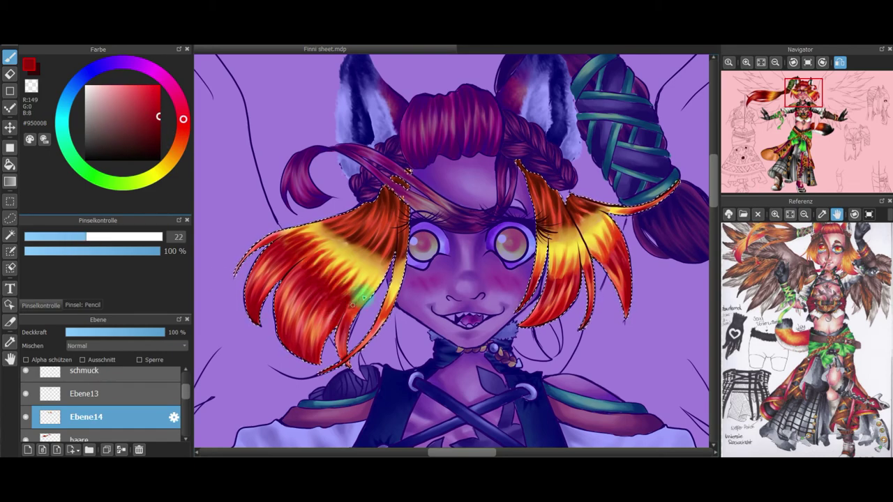
Soften the transitions around the yellow band with #FF2E3A and #DE3D1A using Soft Pastel at size 23
left_click(83, 305)
left_click(70, 277)
left_click(41, 305)
left_click(147, 86)
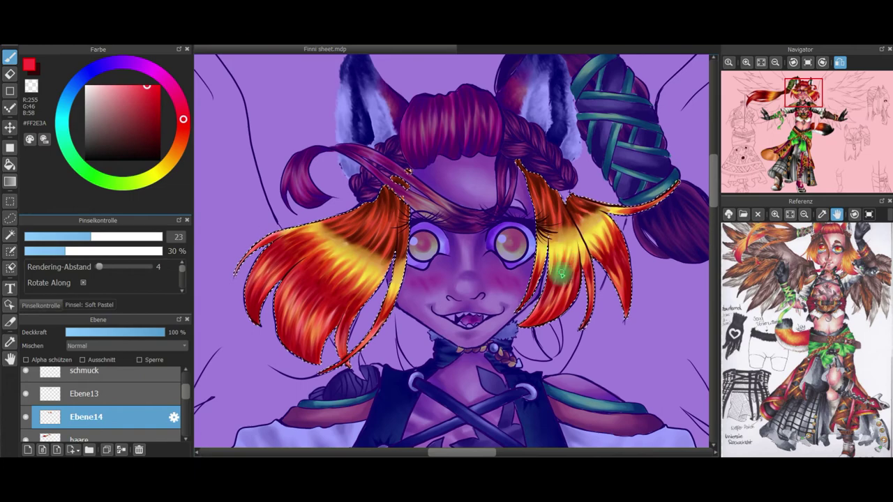
left_click(311, 224, "alt")
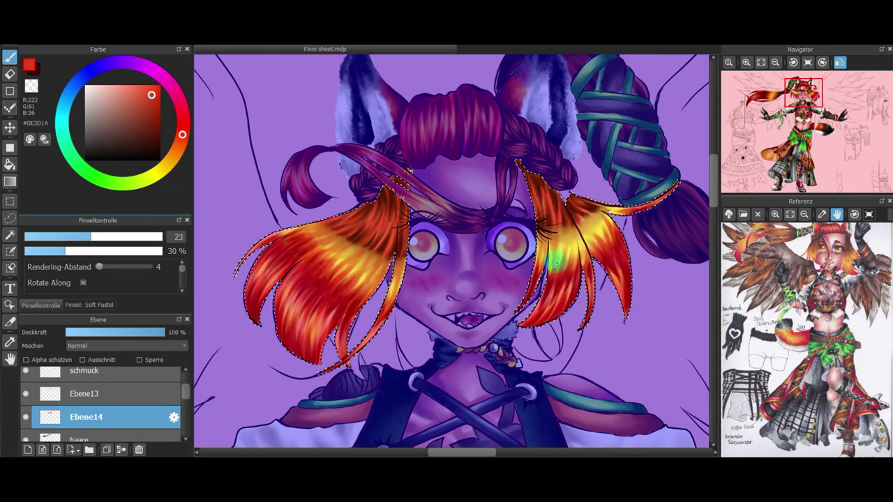
Add dark strands from the roots into the yellow band in #9A2309, #771905 and #581000 using the Pencil at size 22
left_click(89, 305)
left_click(65, 231)
left_click(40, 305)
left_click(355, 240, "alt")
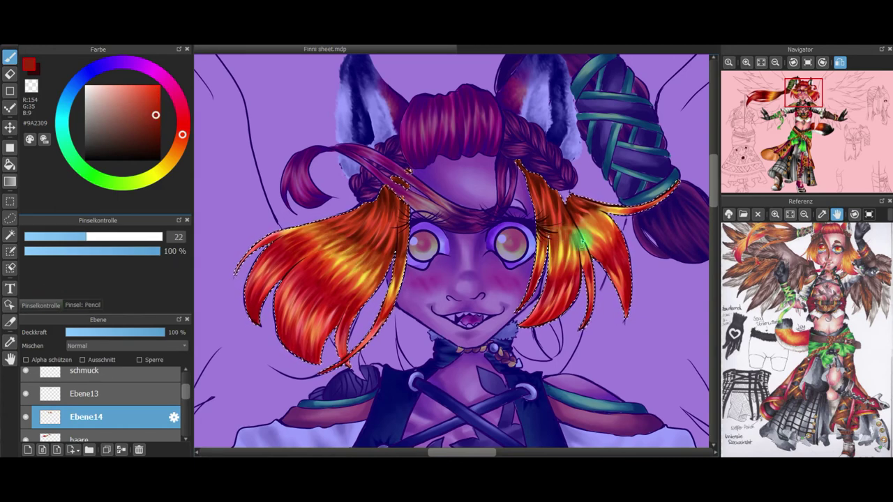
left_click(159, 124)
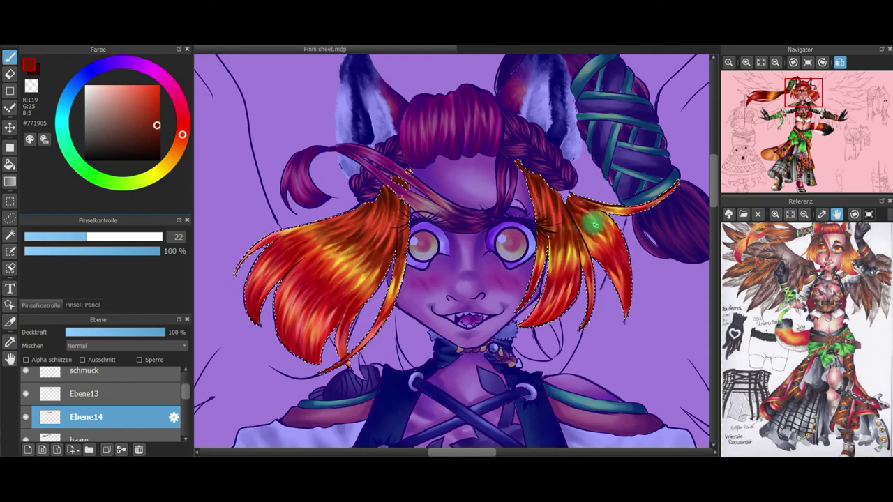
left_click(158, 135)
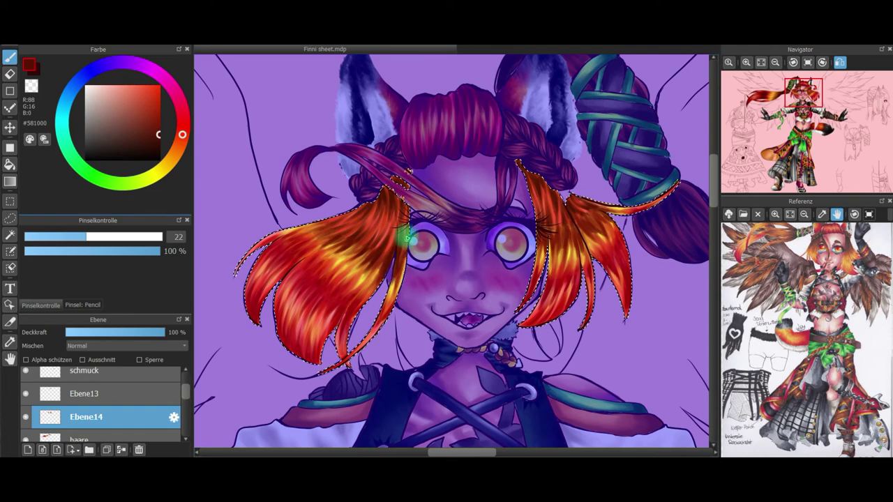
Tint the side hair's shading with #B02000 using Soft Pastel at size 23
left_click(160, 108)
left_click(78, 305)
left_click(40, 305)
Add a new layer and select the hair behind the neck with the Select Pen, trimming the edges, using Watercolor (Hard) at size 22
left_click(761, 63)
scroll(654, 235, "up", 5)
left_click(802, 99)
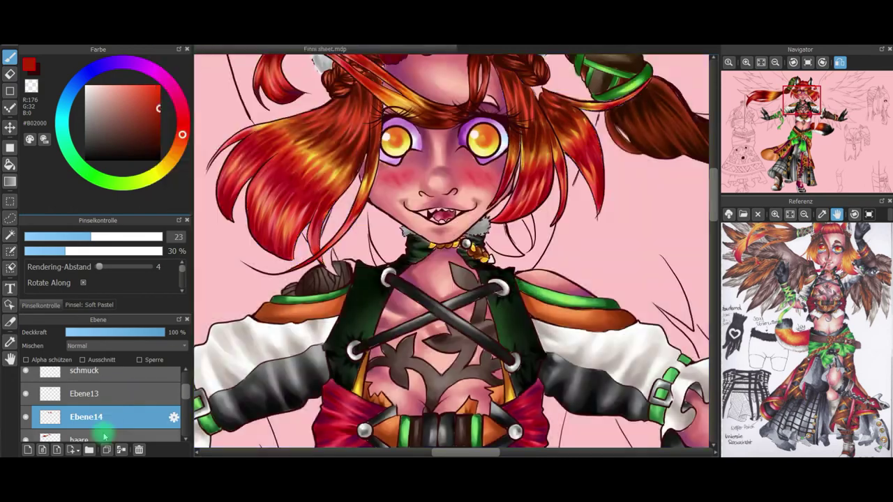
left_click(12, 257)
left_click(87, 237)
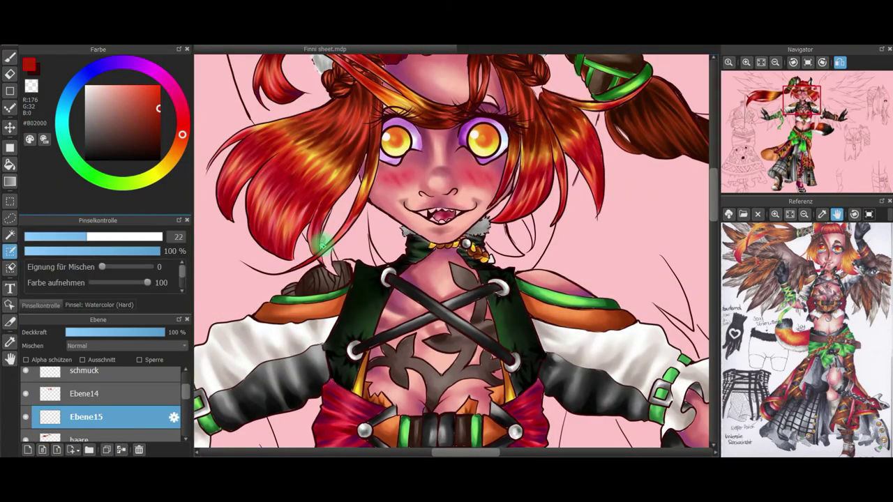
left_click(140, 400)
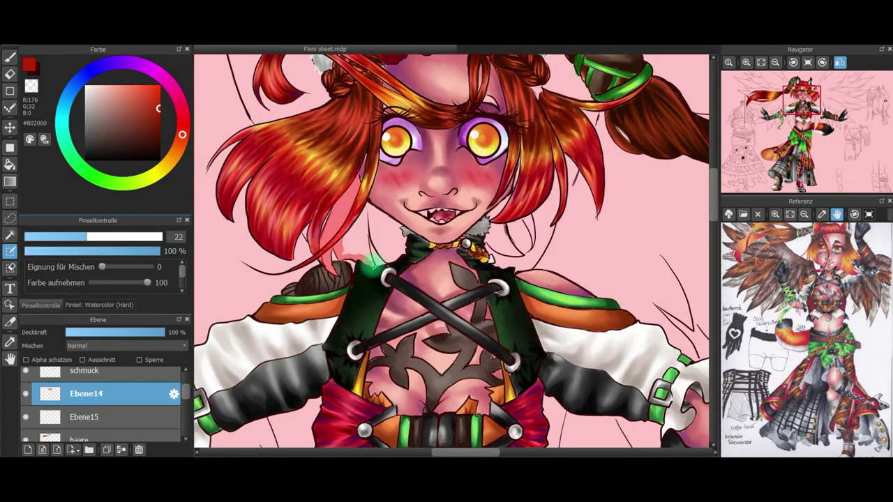
left_click(10, 268)
left_click_drag(338, 267, 321, 283)
left_click(10, 252)
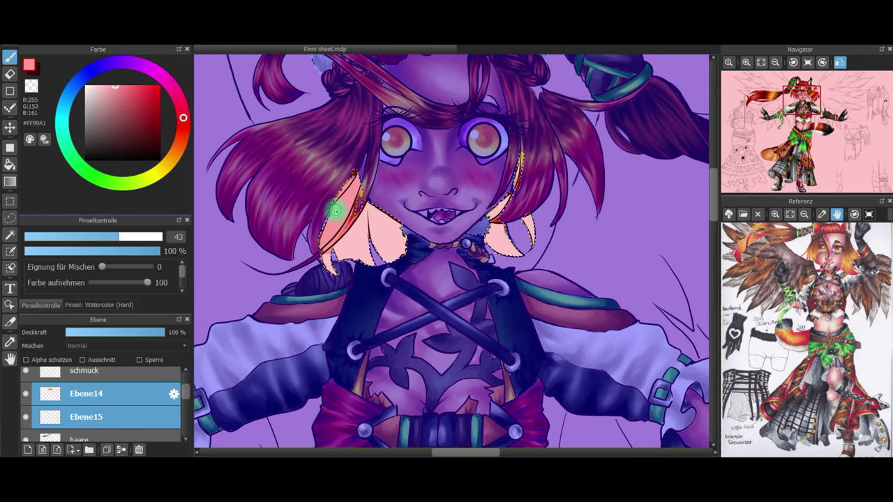
Lay down the base colour #FF99A1 in the selected neck hair using Watercolor (Hard) at size 43
left_click(86, 394)
left_click(87, 418)
left_click_drag(338, 215, 356, 187)
left_click_drag(492, 253, 519, 241)
Shade the neck hair softly with #FE2234 and #FEC422 using Soft Pastel at size 28
left_click(99, 305)
left_click(41, 306)
left_click(97, 238)
left_click(151, 85)
left_click_drag(366, 236, 376, 270)
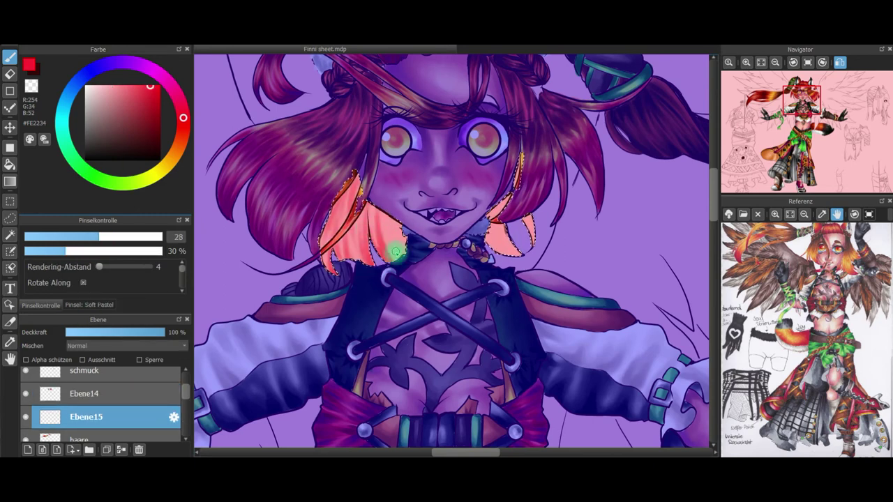
left_click(166, 166)
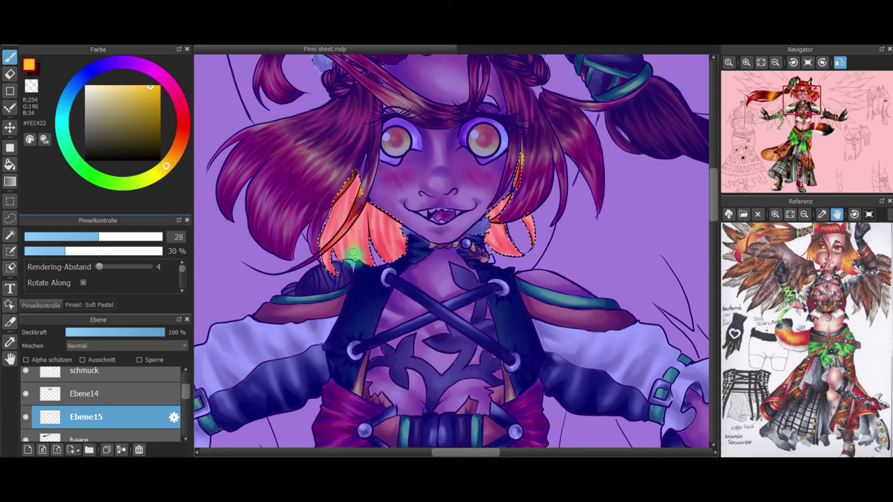
left_click_drag(394, 256, 397, 234)
left_click_drag(493, 227, 506, 249)
Paint neck hair strands with the Pencil, using #FF4E5A and #FF1828 at size 22, and #AF000C and #6E0007 at size 18
left_click(184, 118)
left_click(138, 85)
left_click(89, 304)
left_click(98, 258)
left_click(41, 305)
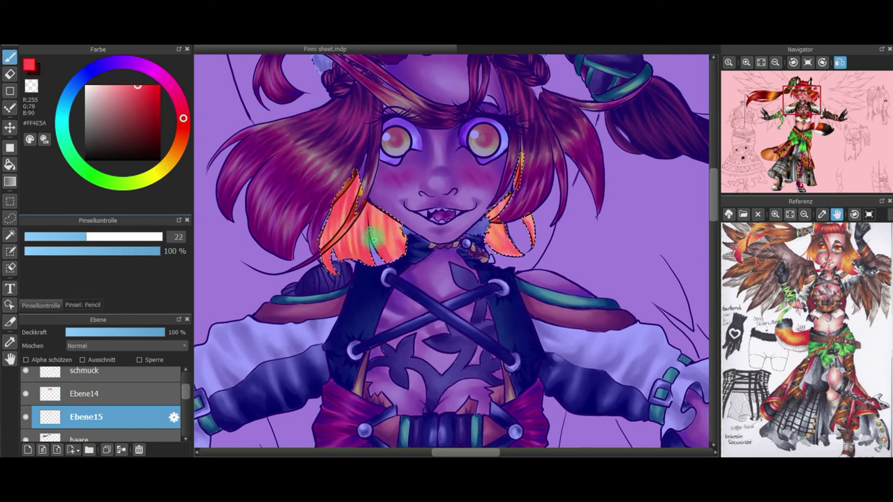
left_click(351, 213, "alt")
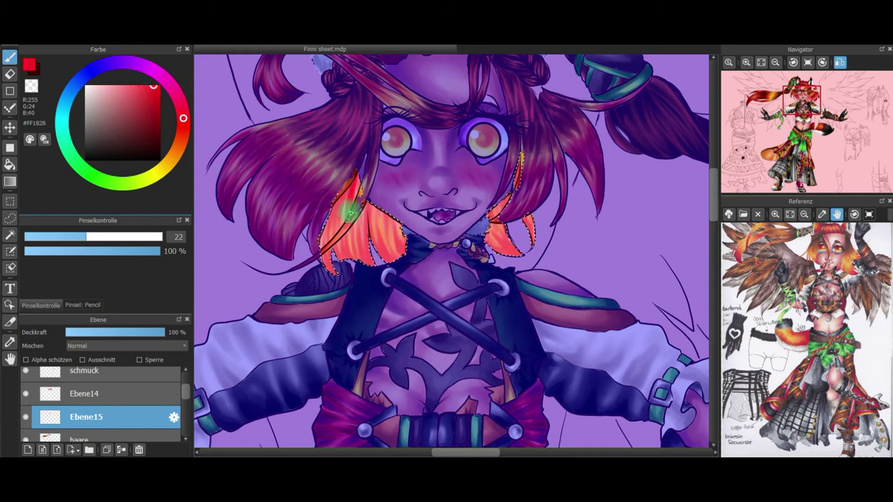
left_click_drag(328, 222, 352, 231)
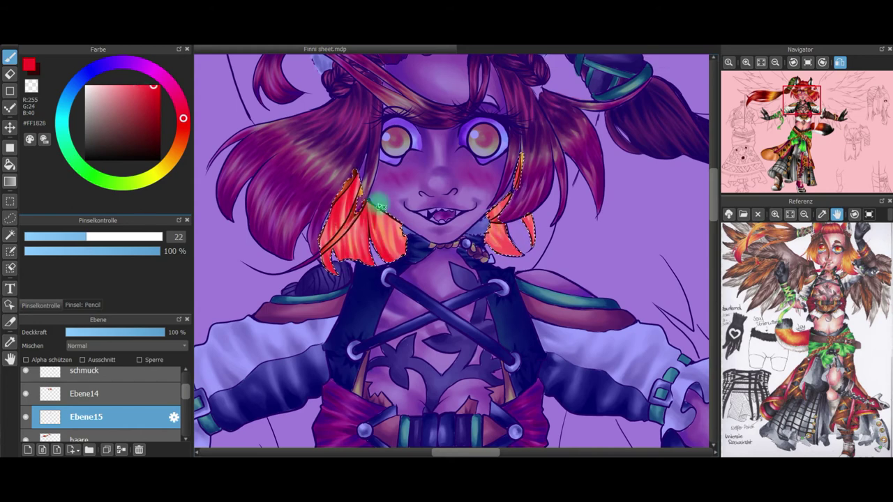
left_click(356, 176, "alt")
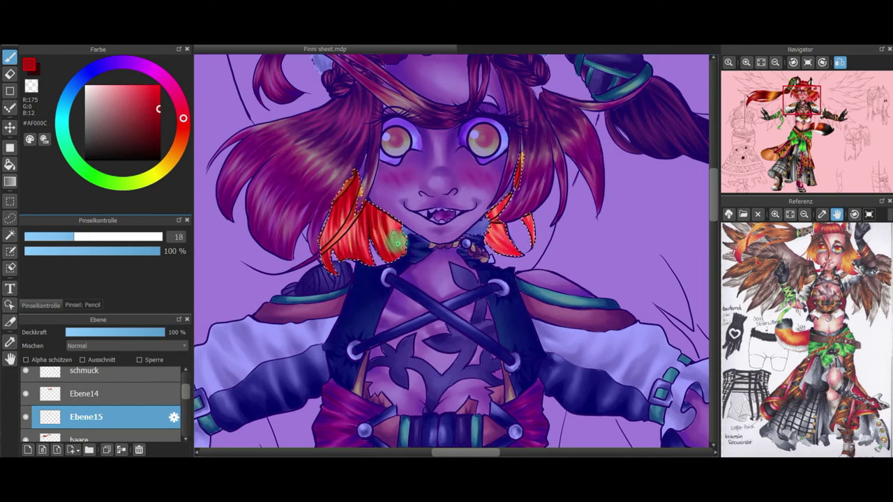
left_click(342, 197, "alt")
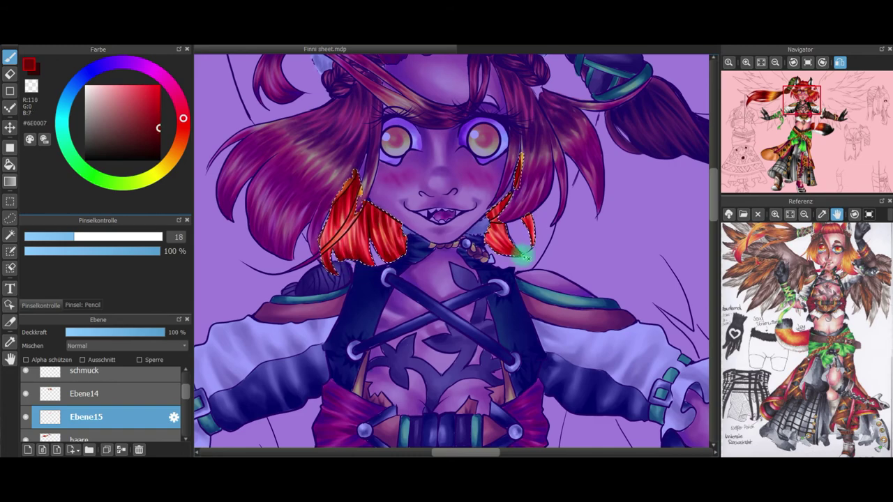
Tint the neck hair on both sides of the face with #E39F1E using Soft Pastel at size 48
left_click(761, 63)
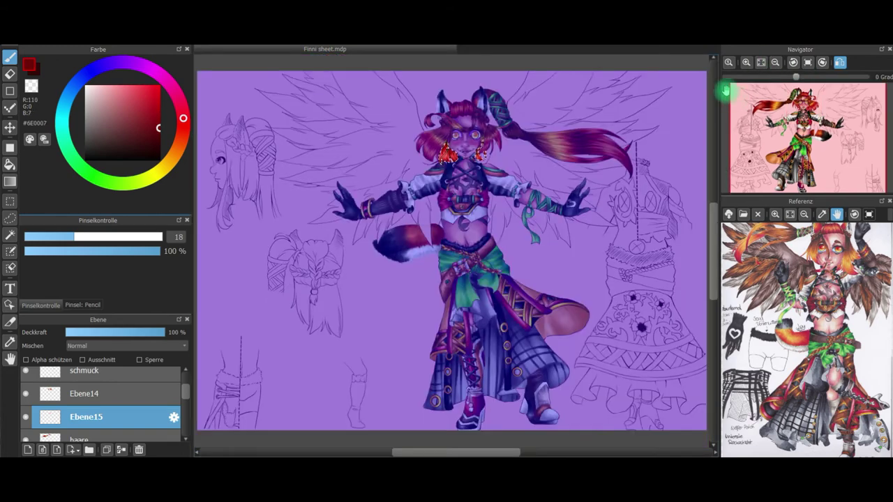
scroll(500, 126, "up", 5)
left_click_drag(390, 227, 462, 215)
left_click(83, 305)
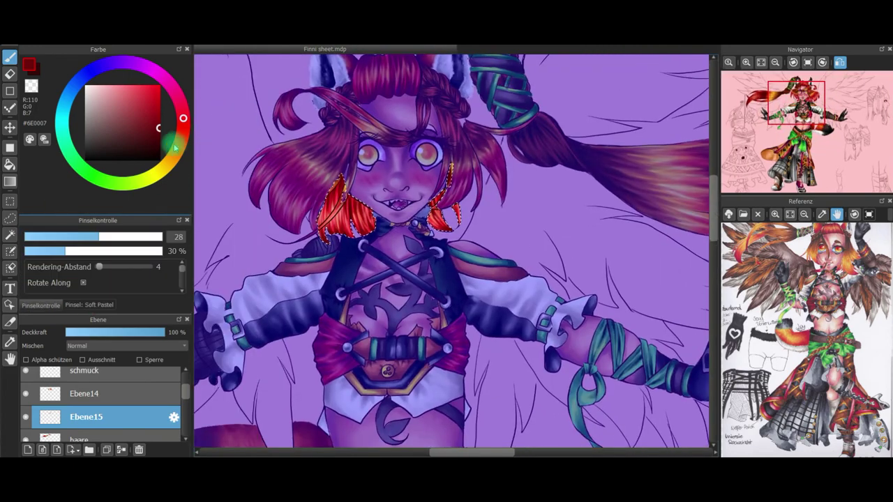
left_click(177, 149)
left_click(151, 95)
left_click(170, 161)
left_click(127, 237)
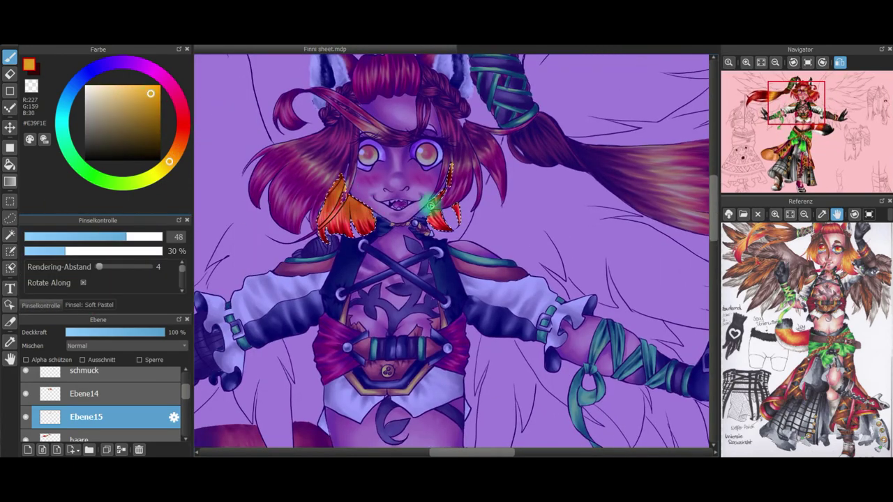
left_click(165, 165)
left_click_drag(341, 198, 334, 222)
Add orange and red strands to the neck hair in #E96910 and #E31800 using the Pencil at size 23
left_click(90, 304)
left_click(89, 237)
left_click(155, 92)
left_click_drag(438, 207, 441, 222)
left_click(173, 156)
left_click_drag(341, 201, 333, 225)
left_click(178, 149)
key("ctrl+d")
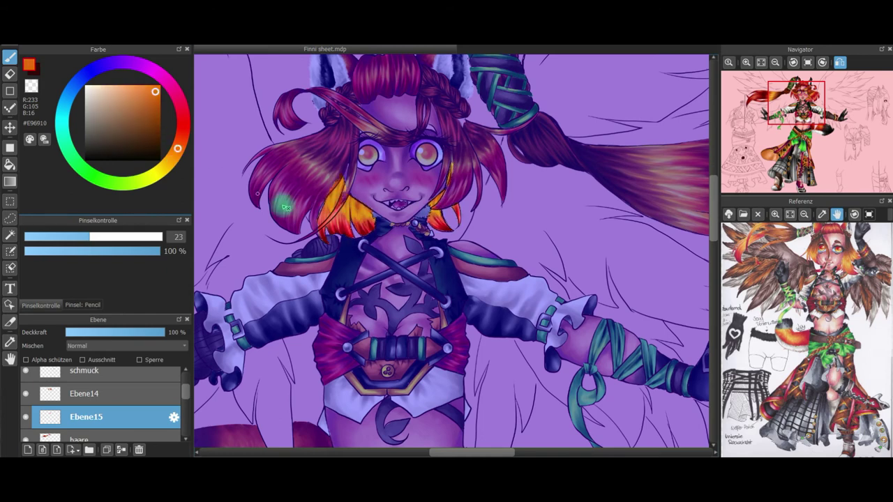
left_click(340, 207, "alt")
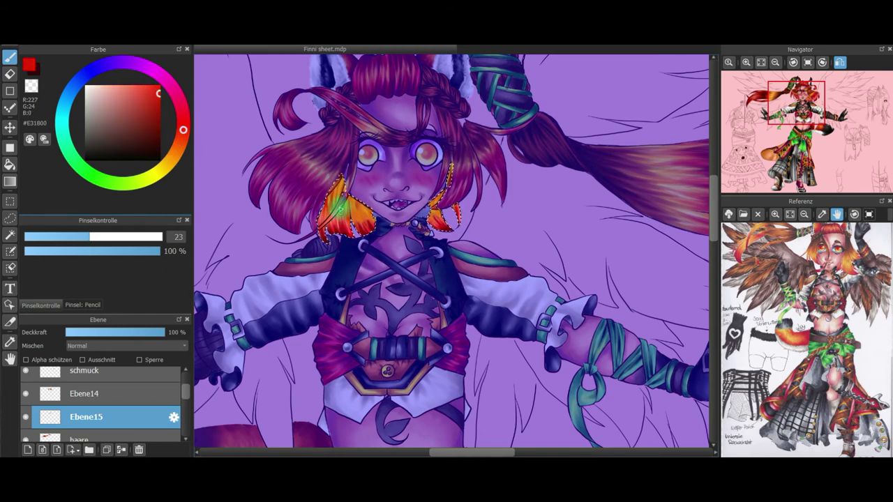
left_click_drag(436, 202, 448, 229)
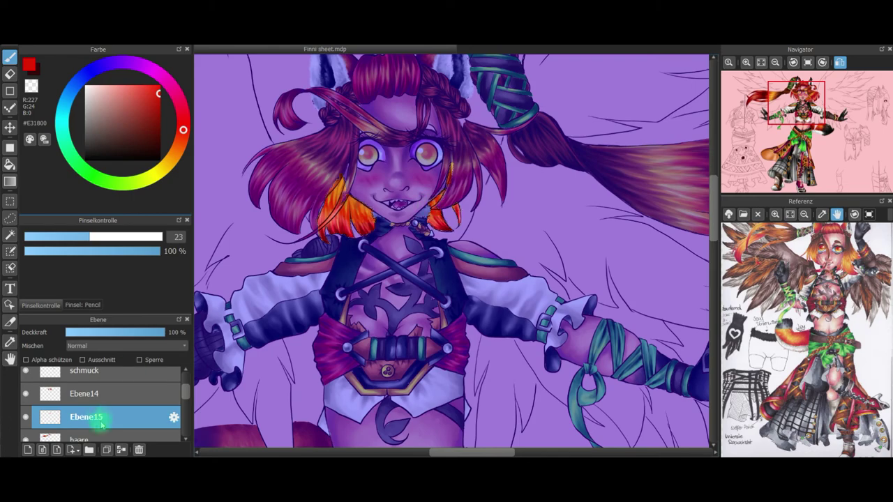
Clear the selection and merge the separate hair layers into the layer haare
key("ctrl+d")
double_click(105, 394)
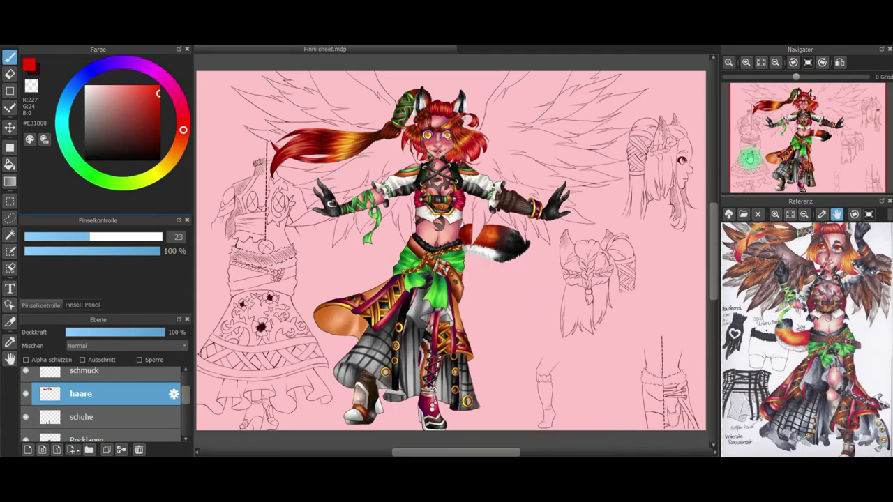
scroll(750, 159, "up", 3)
left_click_drag(750, 158, 796, 110)
left_click(761, 63)
left_click_drag(186, 396, 185, 388)
left_click(129, 401)
left_click(122, 450)
double_click(132, 412)
left_click(536, 160)
Add a new layer named flügel for the wings and create one more new layer
left_click(27, 450)
double_click(100, 402)
type("flügel")
key("Return")
left_click(28, 450)
double_click(109, 406)
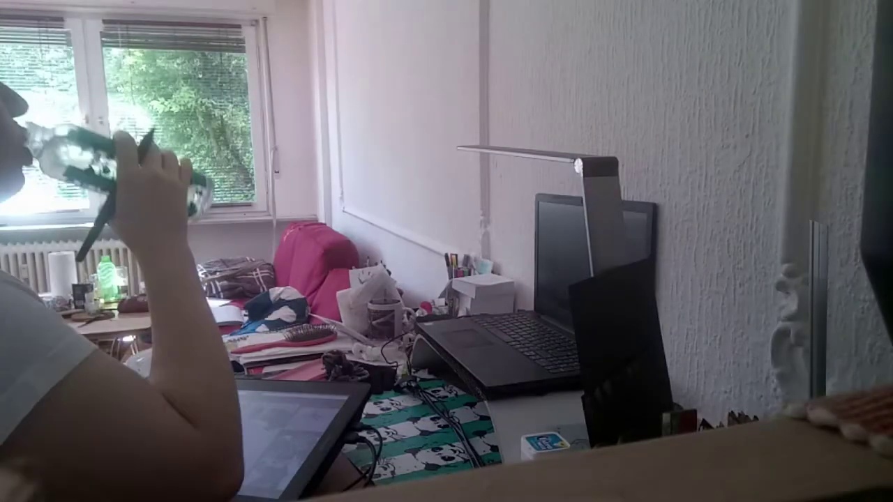
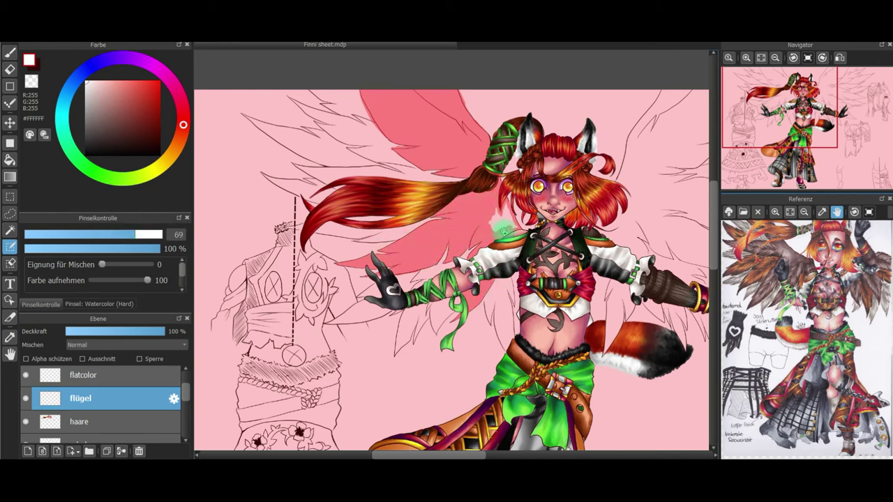
Finish selecting the large feathers of the wing behind the ponytail at size 69, and clean the edges with the Select Eraser at size 21
mouse_move(337, 179)
left_mouse_down()
mouse_move(464, 178)
mouse_move(338, 170)
mouse_move(409, 175)
left_mouse_up()
key("e")
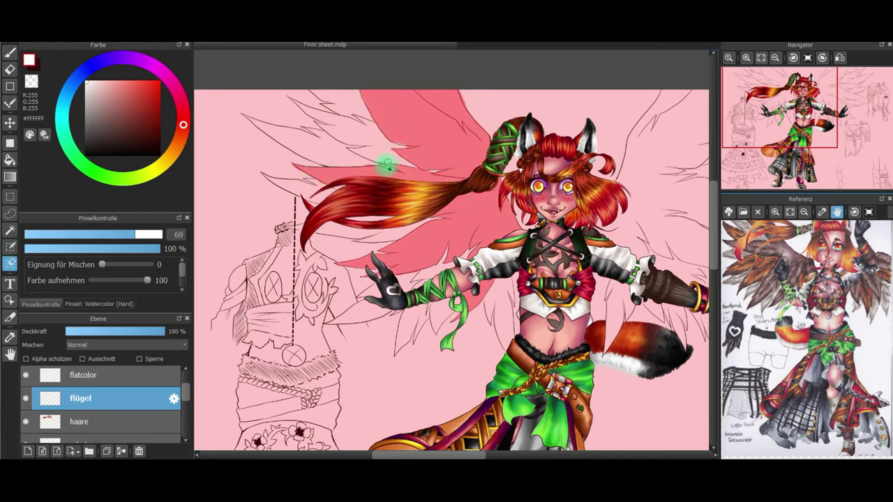
left_click(82, 235)
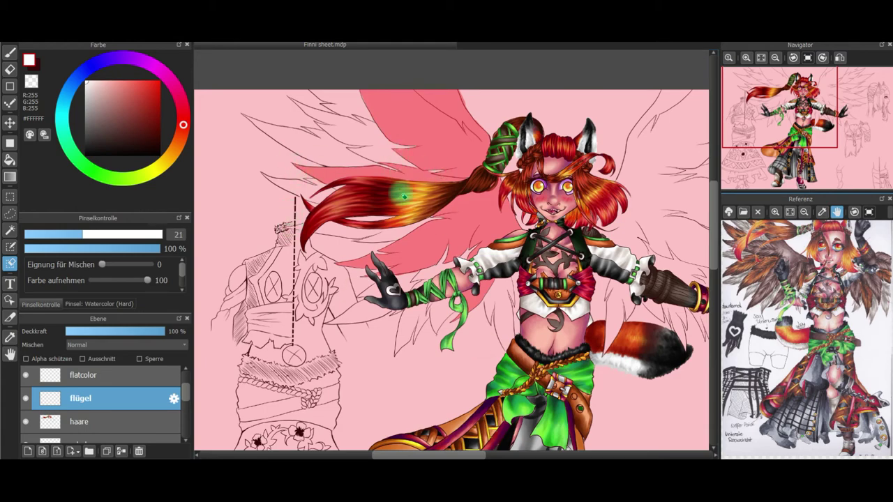
Select the large feathers of the wing opposite the ponytail, outlining them at size 28 and filling them in at size 78
left_click_drag(428, 455, 481, 455)
left_click(9, 247)
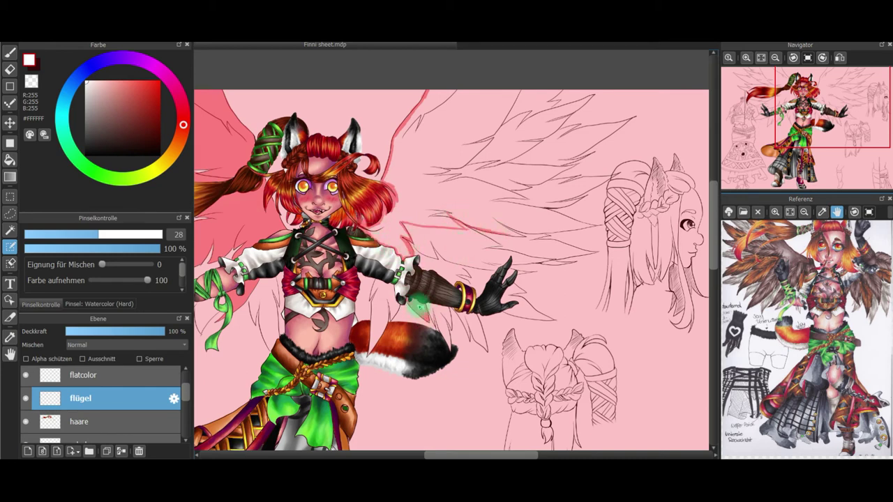
left_click(138, 234)
left_click_drag(496, 220, 583, 226)
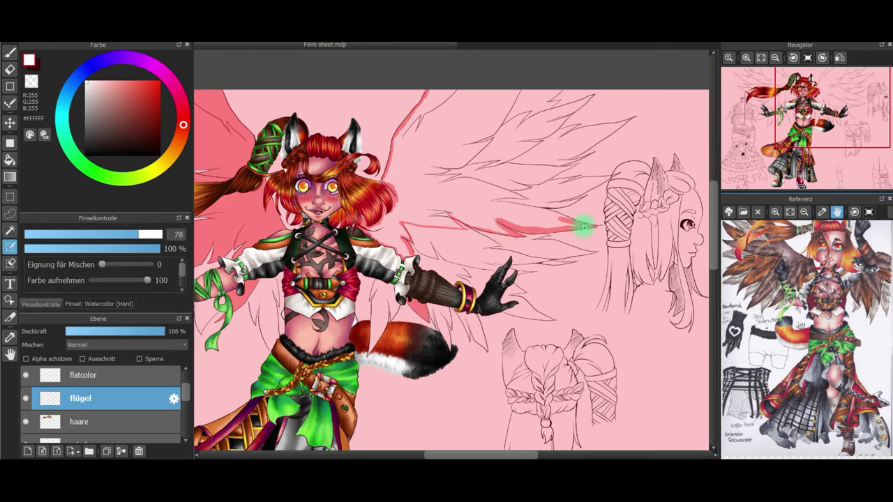
mouse_move(503, 204)
left_mouse_down()
mouse_move(420, 176)
mouse_move(490, 139)
mouse_move(452, 97)
mouse_move(510, 91)
mouse_move(450, 113)
mouse_move(401, 159)
mouse_move(460, 143)
mouse_move(391, 184)
mouse_move(418, 201)
mouse_move(377, 236)
mouse_move(398, 247)
mouse_move(403, 212)
left_mouse_up()
mouse_move(490, 225)
left_mouse_down()
mouse_move(414, 203)
mouse_move(427, 217)
left_mouse_up()
Trim the selection between the feather tips of the wing opposite the ponytail with the Select Eraser at size 24
left_click(9, 264)
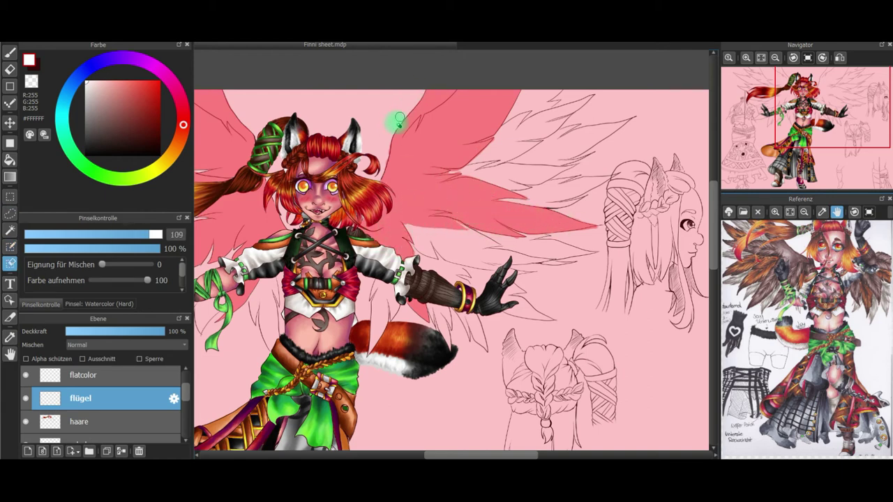
left_click(112, 235)
left_click_drag(479, 144, 513, 125)
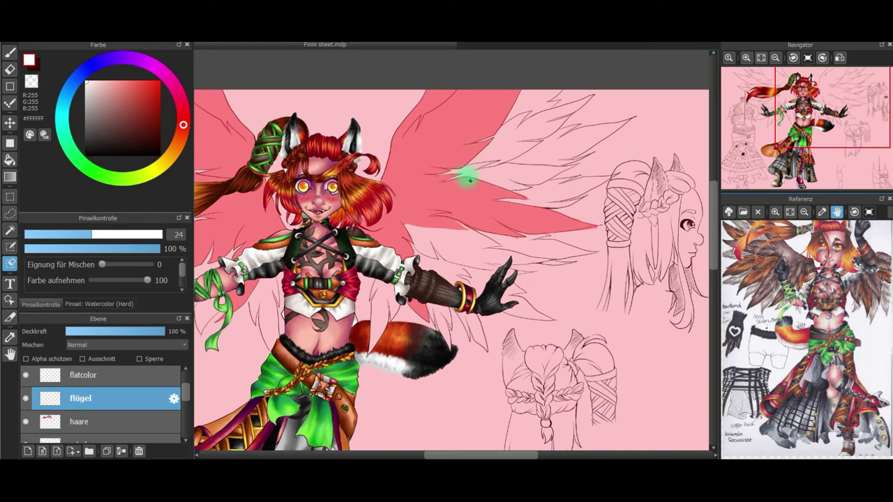
left_click(10, 247)
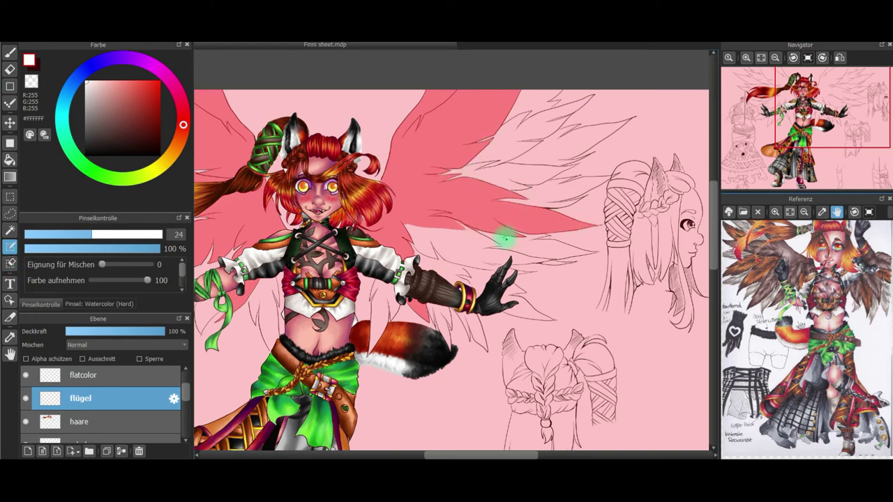
Fill the selected feathers of the wing behind the ponytail with the brown base colour #6E594F at size 93
left_click(761, 58)
left_click(10, 69)
left_click(99, 235)
left_click(95, 402)
left_click(122, 236)
mouse_move(186, 392)
left_mouse_down()
mouse_move(186, 379)
mouse_move(186, 389)
left_mouse_up()
left_click(10, 337)
left_click(102, 117)
left_click(126, 392)
left_click(143, 235)
left_click(10, 53)
left_click(99, 114)
mouse_move(314, 73)
left_mouse_down()
mouse_move(381, 74)
mouse_move(314, 185)
mouse_move(379, 199)
mouse_move(359, 159)
left_mouse_up()
Fill the selected feathers of the opposite wing with the same brown base and undo the last stroke
left_click(174, 387)
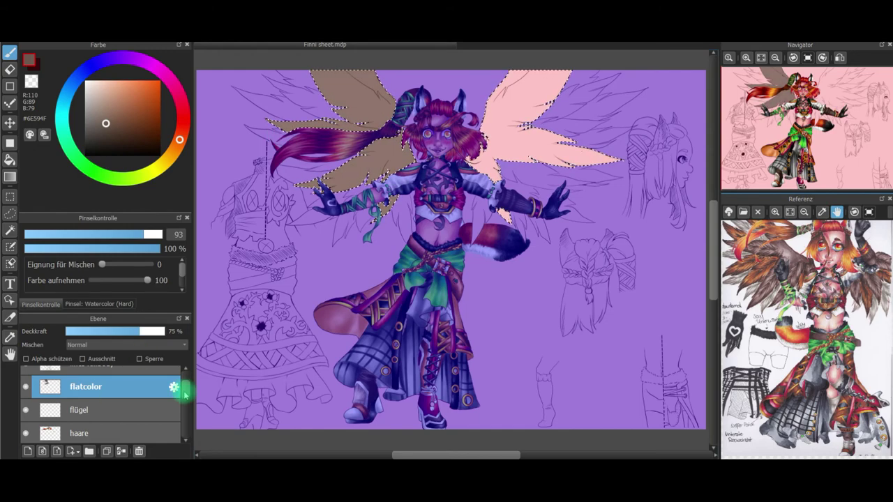
left_click_drag(185, 396, 186, 403)
left_click(133, 378)
mouse_move(494, 104)
left_mouse_down()
mouse_move(561, 66)
mouse_move(570, 86)
mouse_move(523, 117)
mouse_move(607, 162)
mouse_move(493, 158)
mouse_move(505, 215)
left_mouse_up()
key("ctrl+z")
Shade the feathers of the wing opposite the ponytail on the flügel layer with #5B483F using Watercolor (Soft) at size 104
left_click(160, 235)
left_click(106, 113)
left_click(98, 305)
left_click(83, 263)
left_click(52, 306)
left_click(109, 129)
left_click(747, 58)
left_click_drag(824, 82, 831, 89)
left_click(147, 235)
left_click_drag(431, 213, 496, 164)
mouse_move(516, 276)
left_mouse_down()
mouse_move(424, 258)
mouse_move(402, 303)
left_mouse_up()
mouse_move(497, 203)
left_mouse_down()
mouse_move(458, 214)
mouse_move(449, 203)
mouse_move(508, 174)
mouse_move(502, 165)
mouse_move(438, 213)
mouse_move(446, 233)
mouse_move(489, 202)
left_mouse_up()
left_click_drag(427, 183, 419, 222)
Rotate the canvas and continue the #5B483F shading along the long outstretched feather, restoring the upright view
left_click(793, 58)
left_click(792, 58)
mouse_move(484, 104)
left_mouse_down()
mouse_move(467, 247)
mouse_move(499, 227)
mouse_move(462, 295)
left_mouse_up()
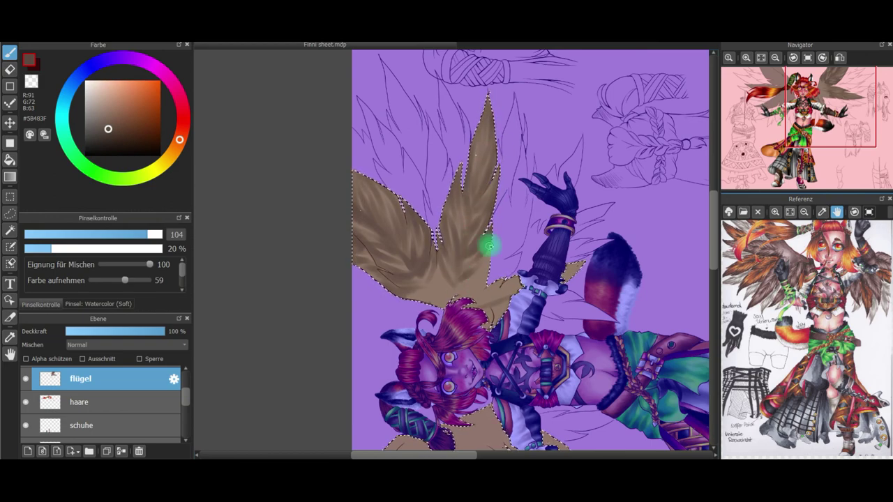
left_click_drag(490, 245, 468, 285)
left_click(807, 58)
left_click(831, 124)
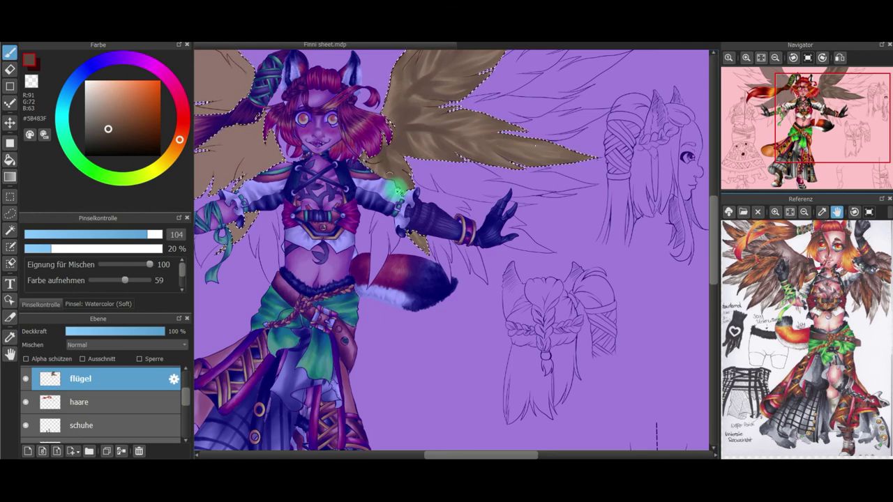
Paint darker strands into the upper feather of the shaded wing in #38271E using Watercolor (Soft) at size 55
left_click(832, 104)
left_click(119, 140)
left_click(130, 235)
left_click_drag(406, 159, 439, 132)
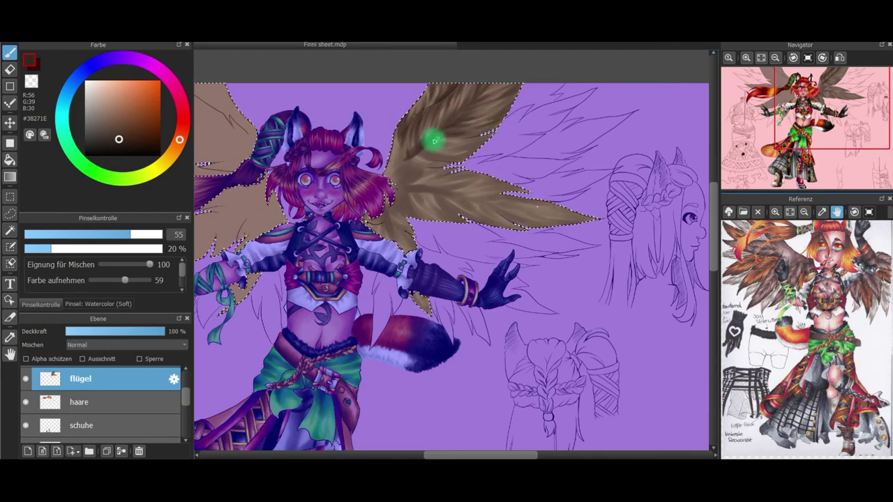
left_click(420, 482)
left_click(93, 216)
left_click(420, 481)
Extend the #38271E strands over the long outstretched feather and the small feathers behind the shoulder and arm
key("Left")
key("Left")
key("Left")
key("Left")
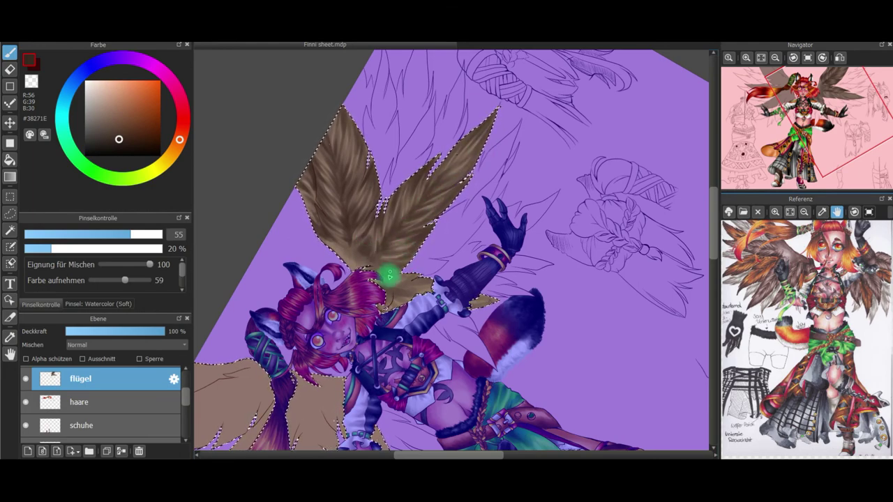
left_click(808, 59)
left_click_drag(405, 222, 411, 253)
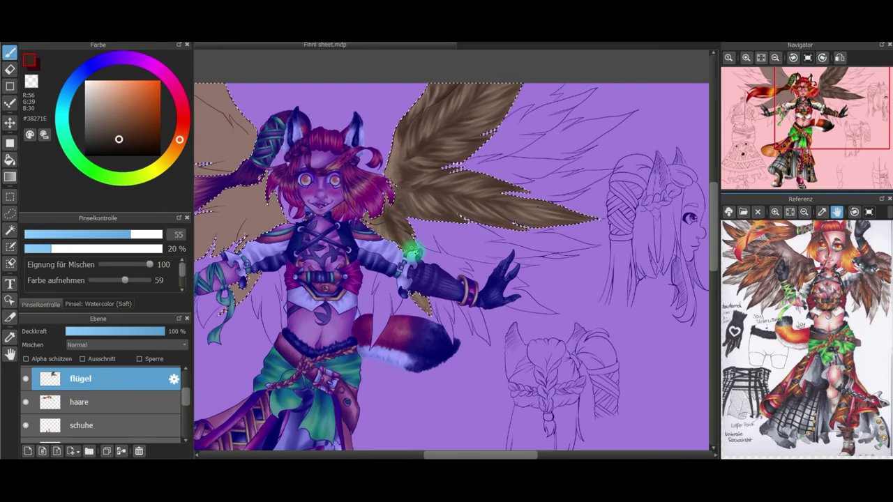
left_click_drag(405, 194, 379, 213)
Add a layer above haare and mark the second-row feathers around the ponytail using the selection pen at size 38
left_click(104, 402)
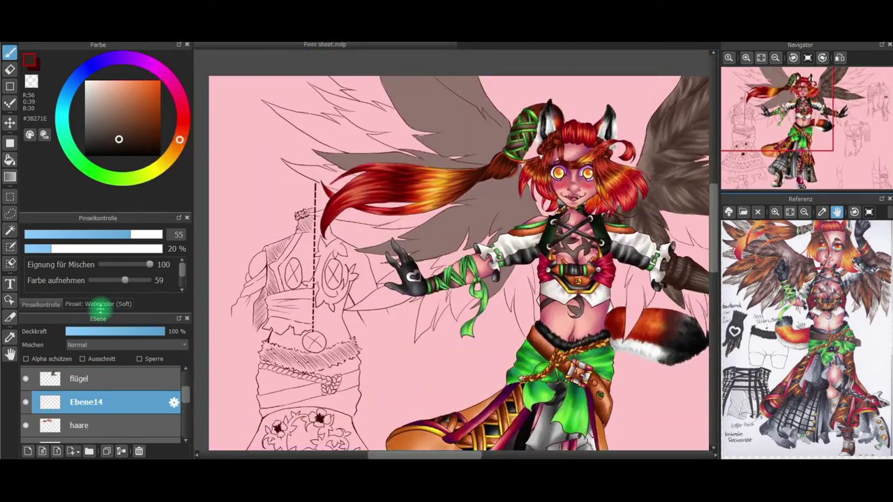
left_click(98, 304)
left_click(84, 252)
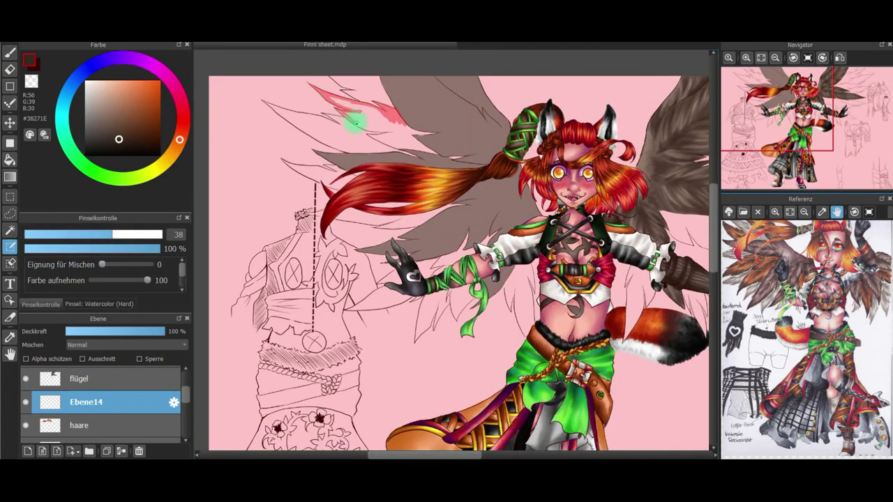
mouse_move(350, 214)
left_mouse_down()
mouse_move(417, 225)
mouse_move(413, 218)
mouse_move(436, 218)
mouse_move(365, 207)
mouse_move(403, 203)
left_mouse_up()
left_click(10, 264)
key("e")
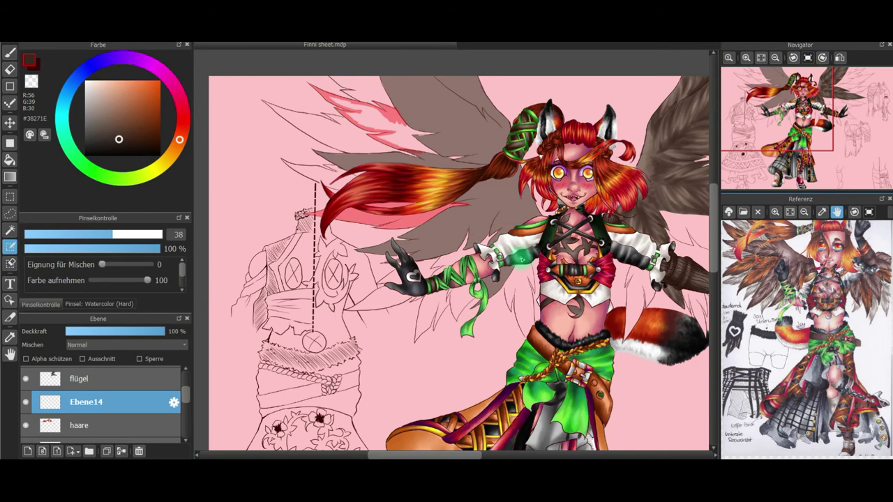
Extend the selection to the feathers behind the wrapped arm and beside the waist, trimming overshoots with the selection eraser
mouse_move(416, 340)
left_mouse_down()
mouse_move(430, 299)
mouse_move(444, 297)
mouse_move(431, 328)
left_mouse_up()
left_click(10, 263)
left_click(11, 248)
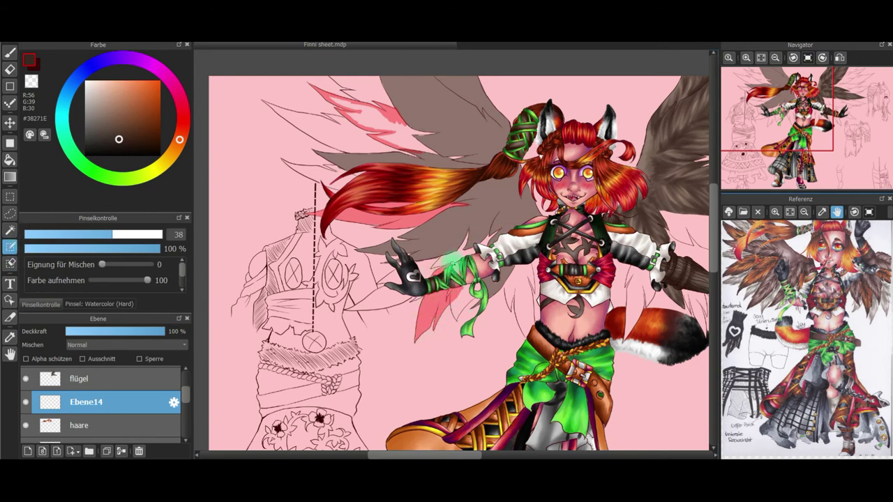
key("e")
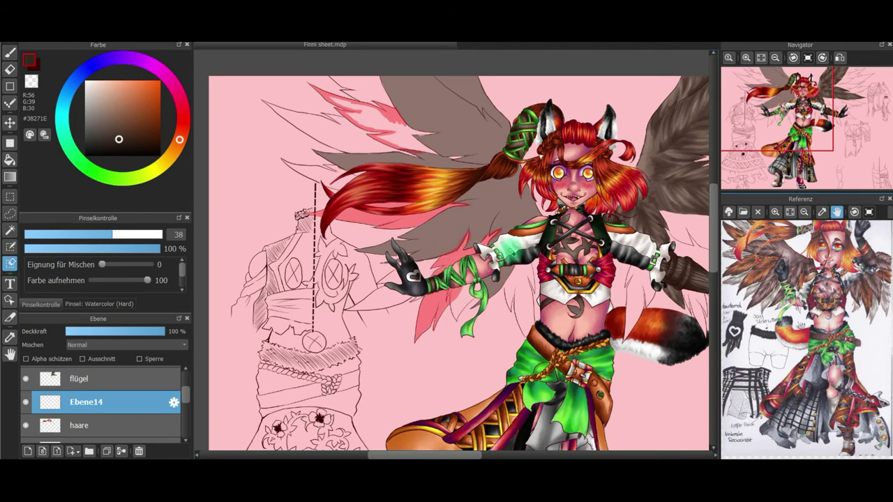
key("e")
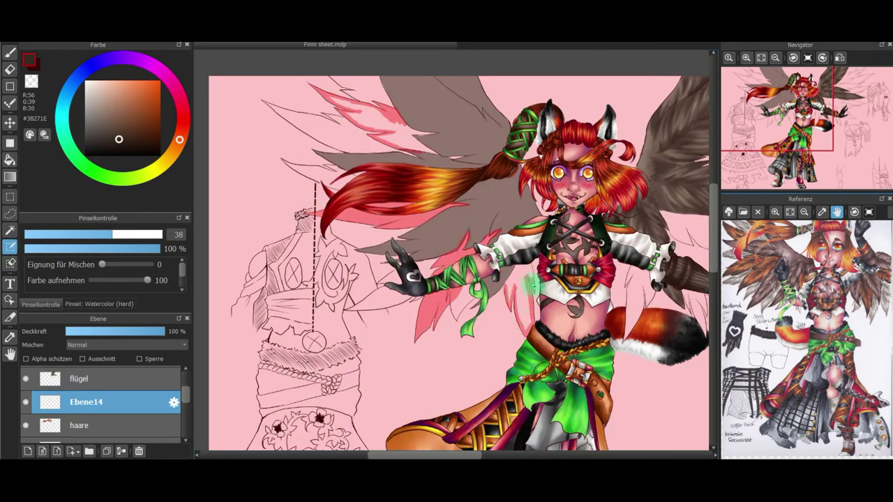
Fill in the marked feathers of the ponytail-side wing completely and trim the selection edges at size 23
left_click_drag(120, 234, 147, 235)
left_click_drag(411, 135, 457, 153)
left_click(10, 263)
left_click(90, 235)
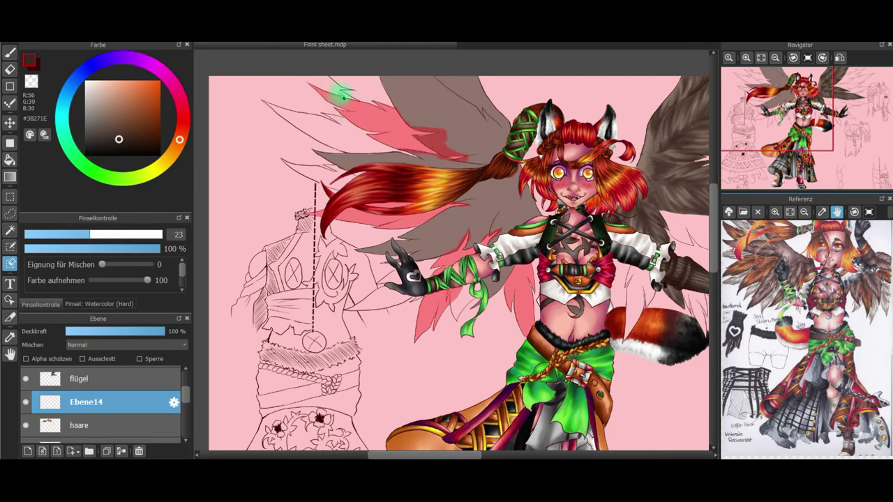
Mark the edges of the second-row feathers on the wing opposite the ponytail with the selection pen at size 23
left_click(10, 246)
left_click_drag(848, 105, 842, 101)
left_click_drag(461, 132, 478, 128)
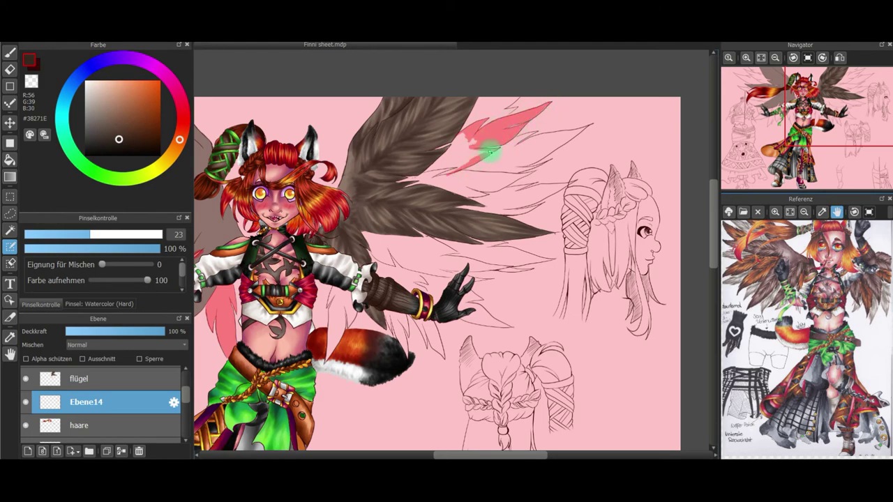
key("Left")
key("Left")
key("Left")
key("Left")
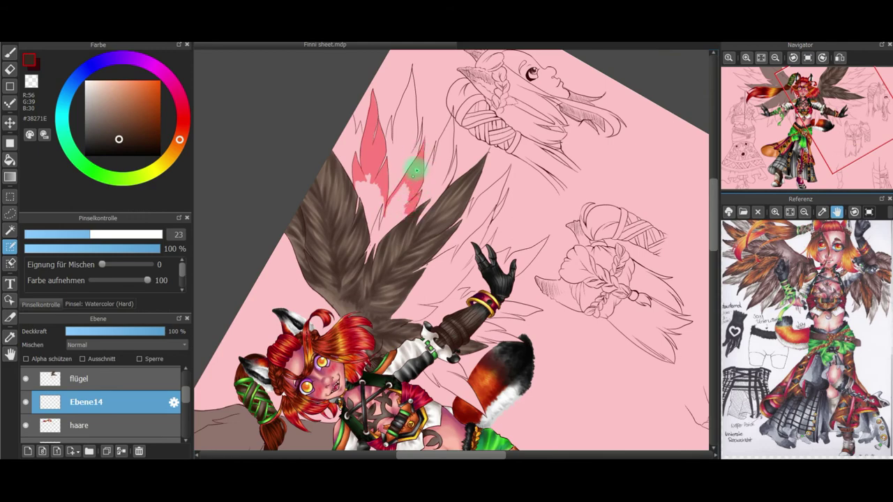
key("Right")
key("Right")
key("Right")
key("Right")
key("Right")
key("Right")
key("Right")
key("Right")
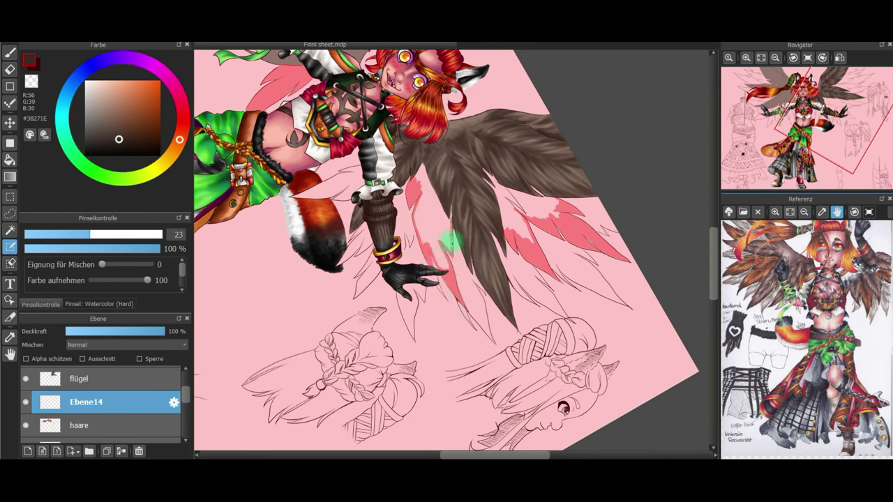
Fill in the selection of the opposite wing's feathers at size 46, including the small feathers behind the forearm
key("]")
key("]")
key("]")
key("]")
key("]")
key("]")
key("]")
key("]")
key("]")
key("]")
mouse_move(528, 239)
left_mouse_down()
mouse_move(523, 223)
mouse_move(560, 212)
mouse_move(541, 196)
left_mouse_up()
mouse_move(422, 168)
left_mouse_down()
mouse_move(442, 215)
mouse_move(445, 238)
mouse_move(434, 242)
mouse_move(448, 267)
mouse_move(430, 241)
left_mouse_up()
left_click(124, 234)
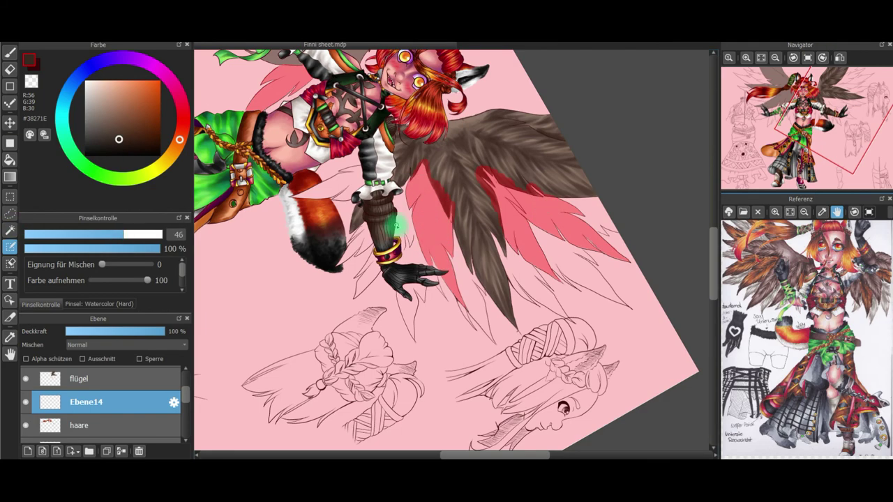
left_click_drag(395, 204, 399, 215)
left_click(101, 234)
left_click_drag(364, 239, 357, 256)
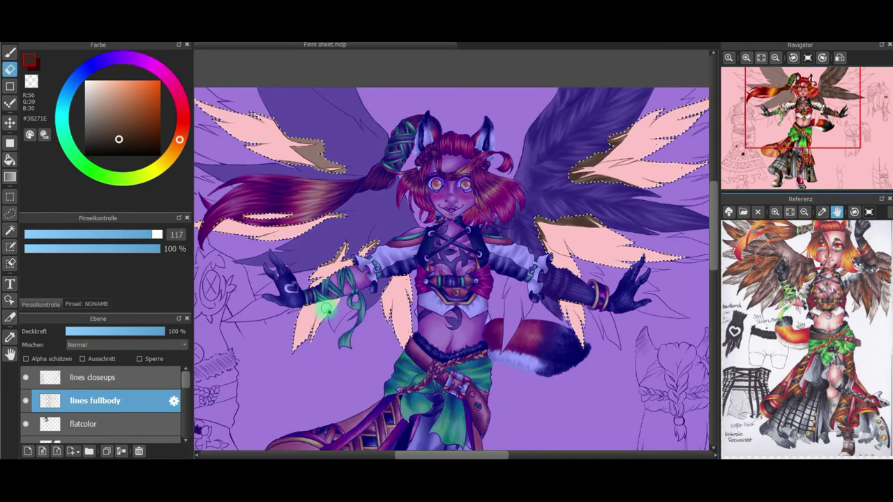
Fill the selected feathers of the ponytail-side wing on a new layer above flügel with #A55E39 using Watercolor (Hard) at size 159
left_click_drag(184, 380, 185, 392)
left_click(105, 417)
left_click(9, 53)
left_click(135, 108)
left_click(161, 235)
left_click_drag(321, 159, 260, 130)
key("ctrl+z")
left_click(119, 394)
left_click(126, 373)
left_click(167, 333)
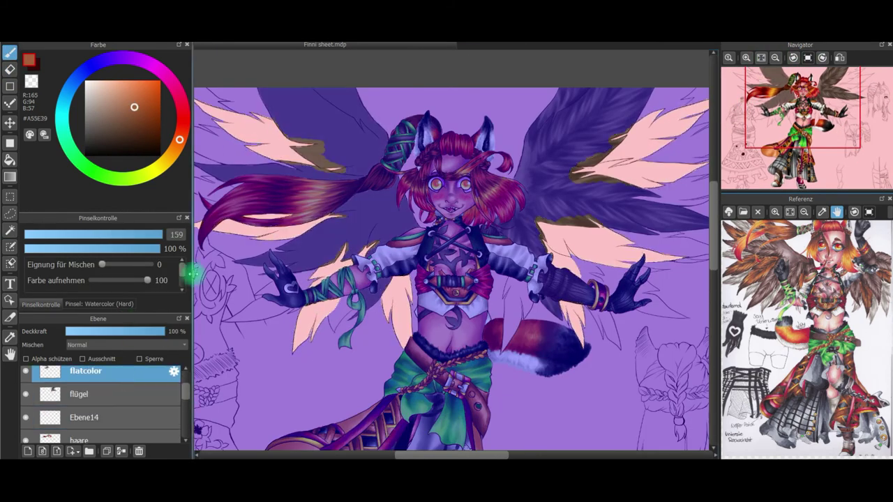
left_click(122, 393)
left_click(28, 451)
mouse_move(339, 169)
left_mouse_down()
mouse_move(304, 172)
mouse_move(286, 225)
mouse_move(314, 306)
mouse_move(400, 283)
left_mouse_up()
Erase excess fill around the small feathers below the ponytail-side arm with the eraser at size 117
left_click(10, 70)
left_click_drag(305, 348, 370, 361)
scroll(106, 380, "down", 1)
double_click(117, 380)
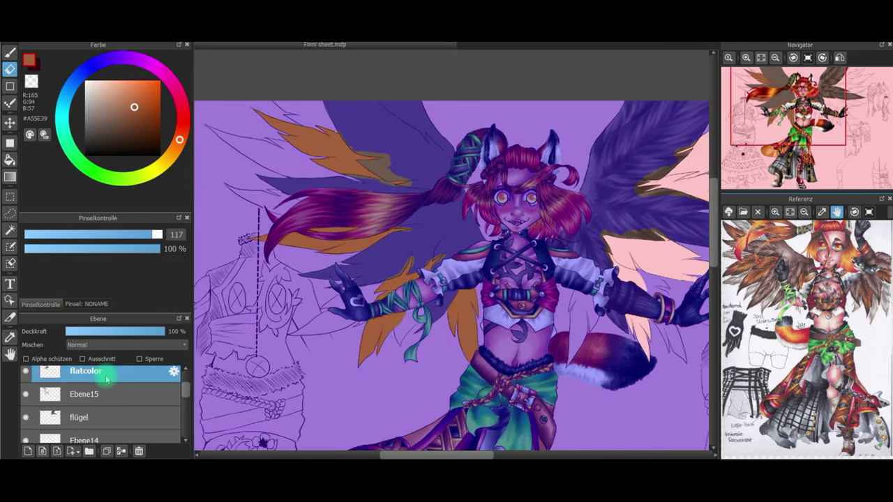
left_click(534, 159)
left_click(140, 332)
Fill the selected feathers of the opposite wing on layer Ebene14 with #C87A53 using Watercolor (Hard) at size 159
left_click_drag(184, 393, 185, 395)
left_click(119, 400)
left_click(129, 97)
left_click(10, 53)
left_click_drag(614, 262, 380, 274)
left_click_drag(381, 274, 379, 247)
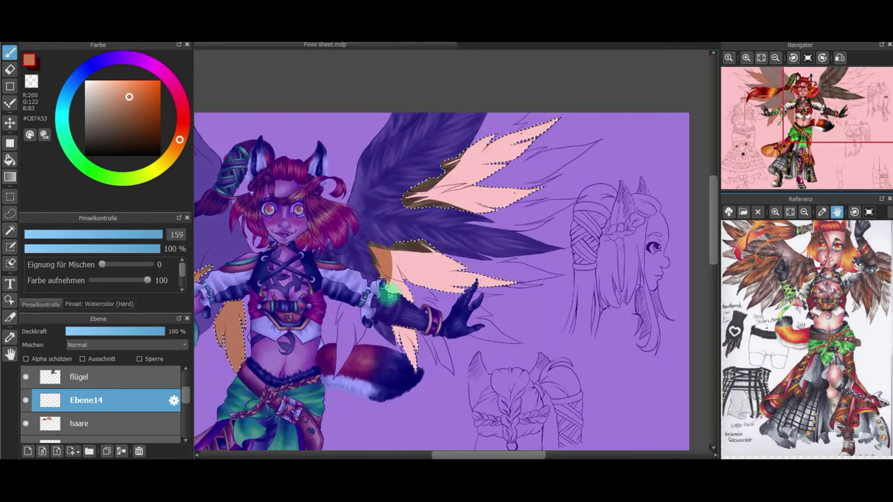
left_click_drag(445, 273, 513, 282)
left_click_drag(427, 195, 539, 189)
Shade the opposite wing's orange feathers with #9C5029 strands using Watercolor (Soft) at size 55
left_click(140, 110)
left_click(99, 305)
left_click(794, 58)
mouse_move(391, 199)
left_mouse_down()
mouse_move(391, 101)
mouse_move(378, 183)
mouse_move(373, 174)
mouse_move(383, 221)
mouse_move(393, 107)
mouse_move(391, 169)
mouse_move(396, 184)
mouse_move(405, 177)
mouse_move(401, 202)
mouse_move(440, 159)
mouse_move(407, 226)
left_mouse_up()
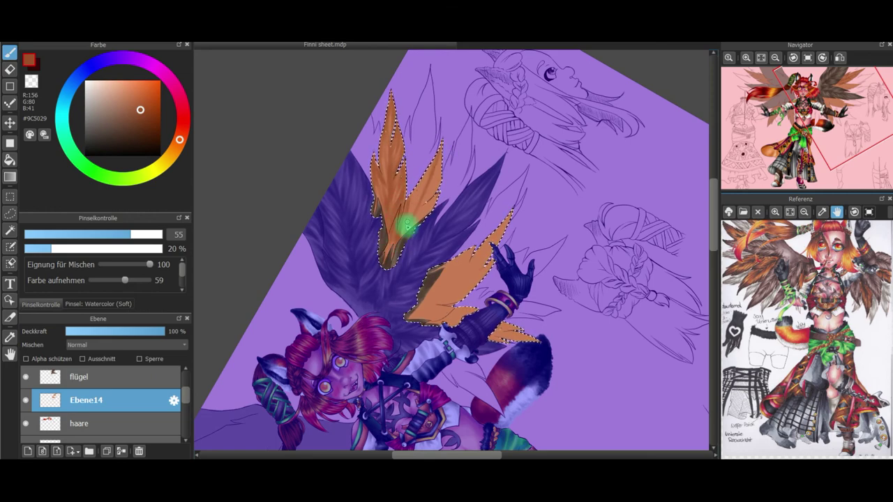
left_click(793, 57)
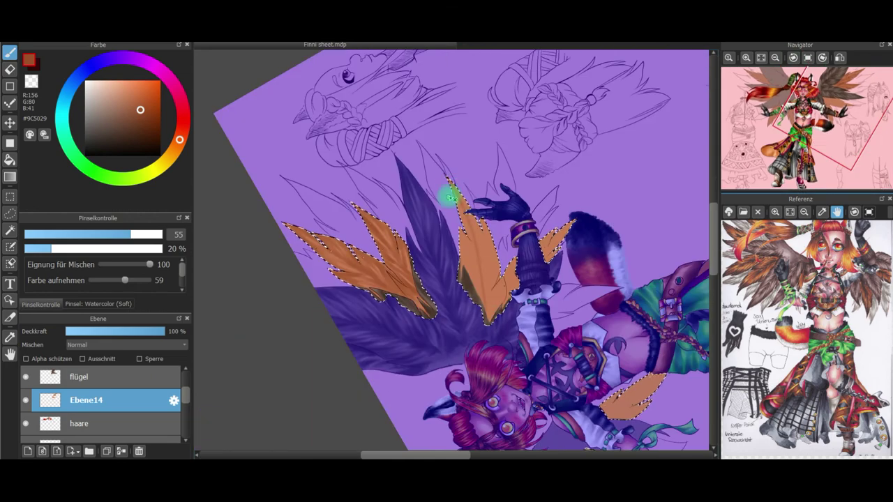
mouse_move(455, 187)
left_mouse_down()
mouse_move(480, 243)
mouse_move(487, 229)
mouse_move(482, 279)
mouse_move(501, 281)
mouse_move(488, 321)
mouse_move(526, 265)
left_mouse_up()
Deepen the strands of the opposite wing's orange feathers with #772F0B using Watercolor (Soft) at size 55
left_click(154, 121)
left_click_drag(555, 229, 545, 258)
mouse_move(483, 279)
left_mouse_down()
mouse_move(480, 230)
mouse_move(489, 242)
mouse_move(480, 279)
mouse_move(490, 272)
mouse_move(496, 288)
mouse_move(488, 308)
mouse_move(461, 231)
mouse_move(482, 288)
mouse_move(461, 275)
left_mouse_up()
left_click(822, 58)
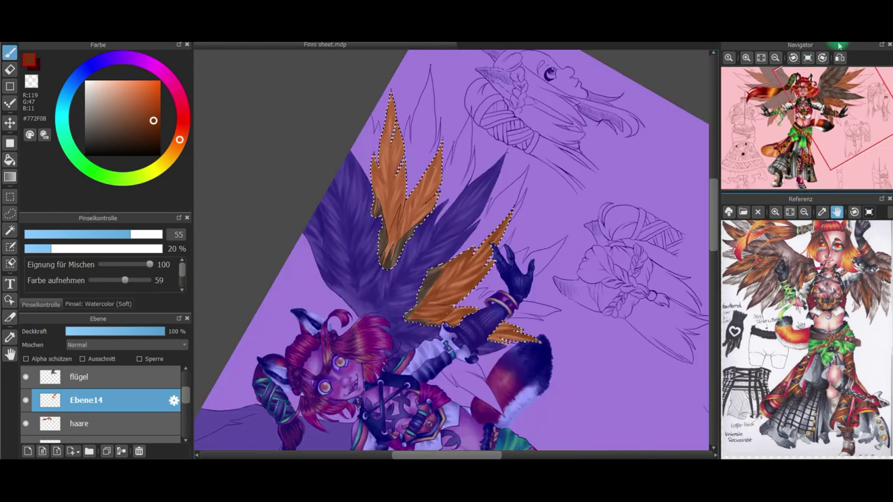
left_click_drag(391, 134, 387, 208)
left_click_drag(391, 103, 402, 165)
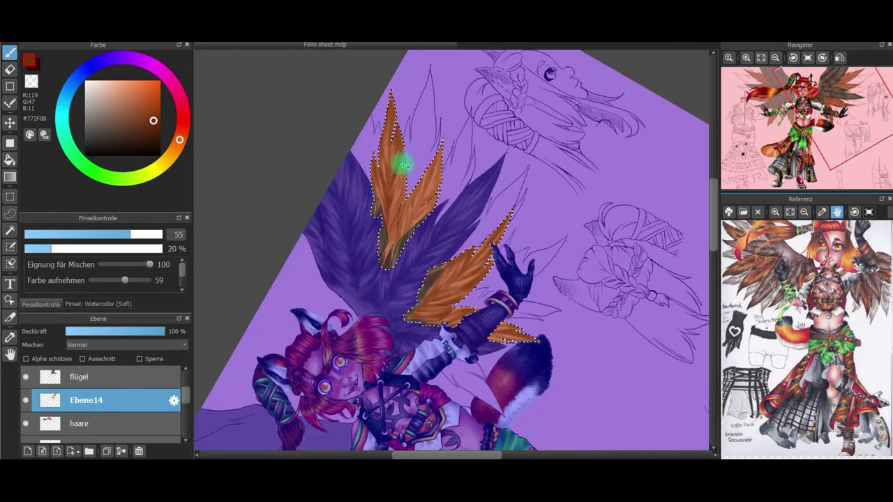
Paint the darkest strands into the opposite wing's orange feathers with #561D01 and restore the upright full view
left_click(158, 130)
mouse_move(391, 120)
left_mouse_down()
mouse_move(381, 144)
mouse_move(400, 135)
mouse_move(403, 207)
left_mouse_up()
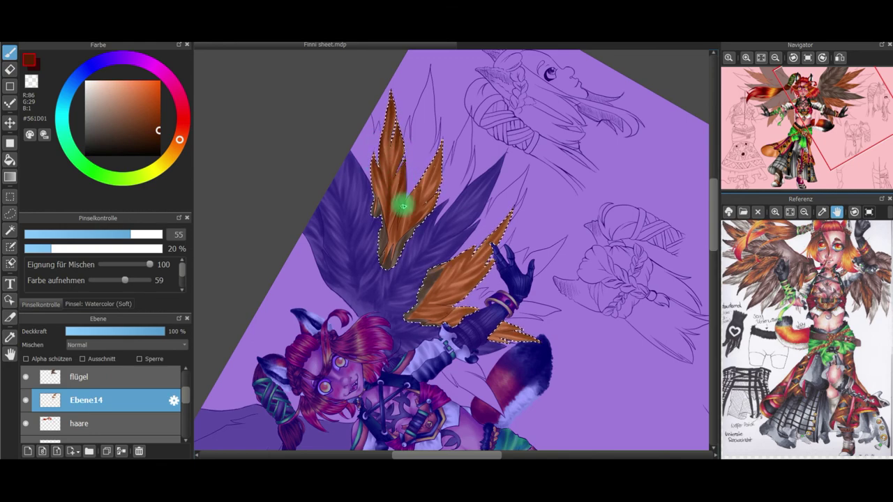
mouse_move(438, 148)
left_mouse_down()
mouse_move(417, 179)
mouse_move(409, 225)
mouse_move(512, 254)
left_mouse_up()
left_click(793, 58)
left_click_drag(460, 230, 518, 263)
left_click_drag(542, 171, 519, 258)
left_click(808, 58)
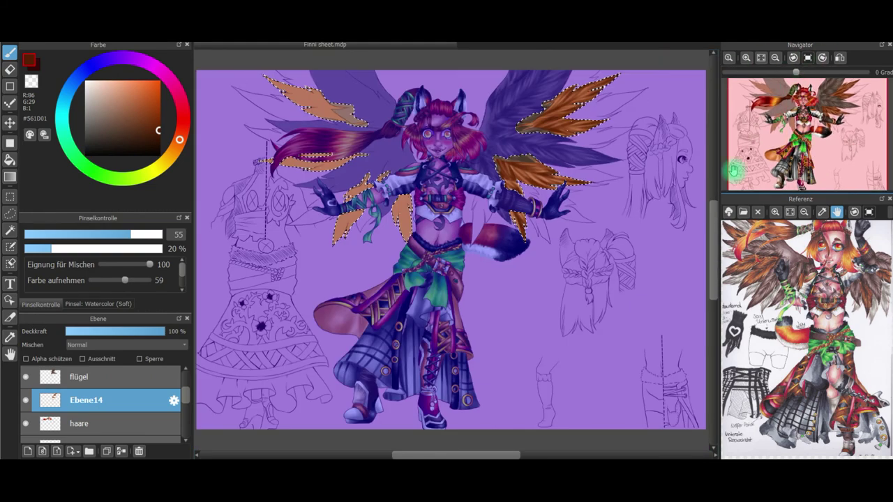
Merge each wing's orange feather layer with its brown base layer and add an empty layer for each wing
key("ctrl+d")
left_click(126, 377)
left_click(121, 451)
left_click(27, 451)
scroll(116, 415, "up", 2)
left_click(116, 414)
left_click(28, 451)
Mark the uppermost outer feather of the ponytail-side wing with the selection pen, starting at size 46 and continuing at 32
left_click(10, 247)
left_click(115, 305)
left_click(41, 305)
left_click(746, 58)
left_click(775, 101)
left_click(122, 234)
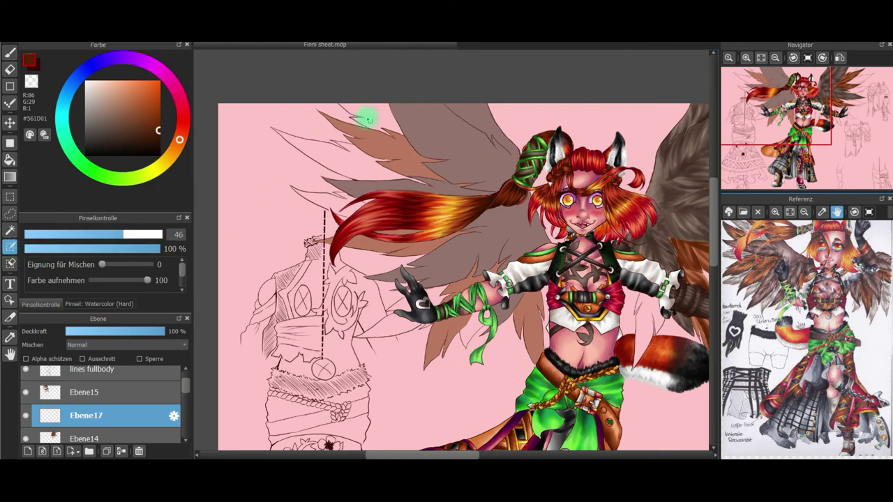
left_click_drag(384, 134, 402, 137)
left_click_drag(392, 108, 351, 113)
left_click(105, 235)
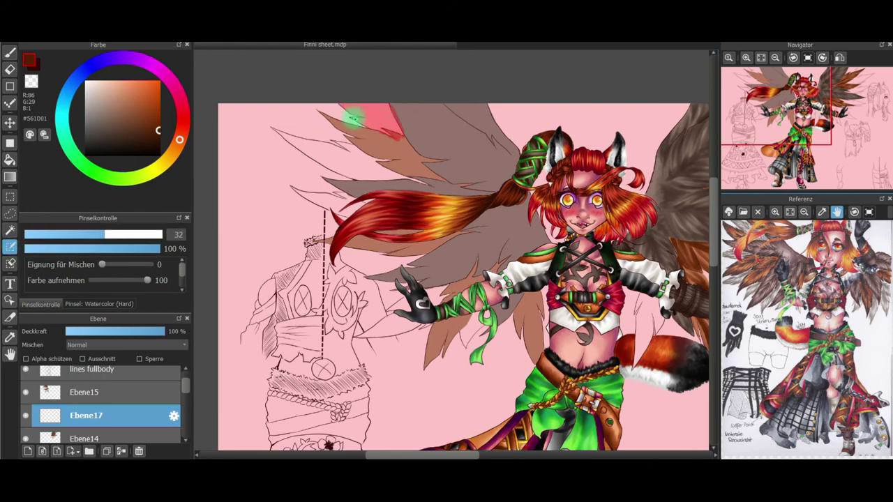
Outline the remaining outer feathers of the ponytail-side wing in a mirrored, rotated view and fill the selection at size 93
left_click(840, 58)
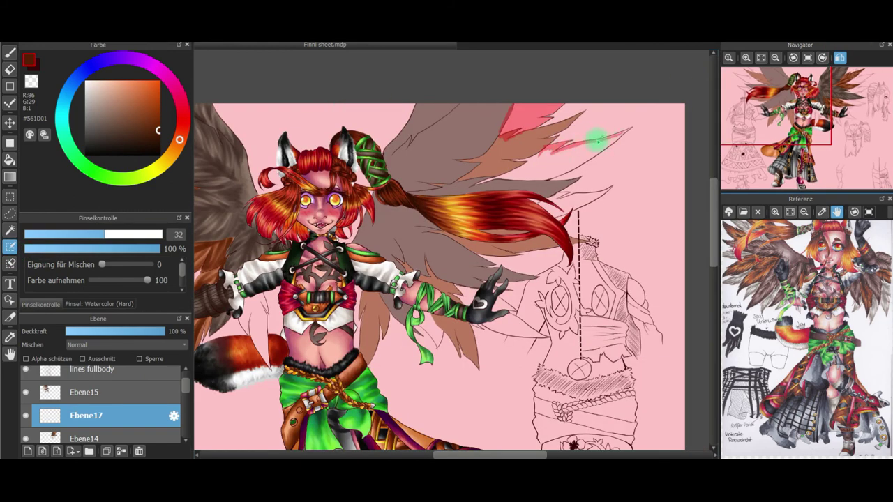
left_click_drag(595, 157, 513, 181)
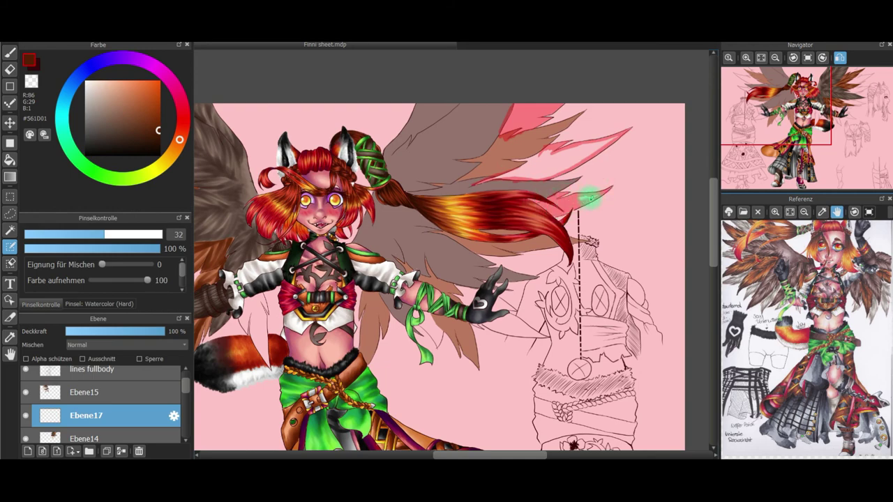
left_click(822, 59)
left_click(822, 59)
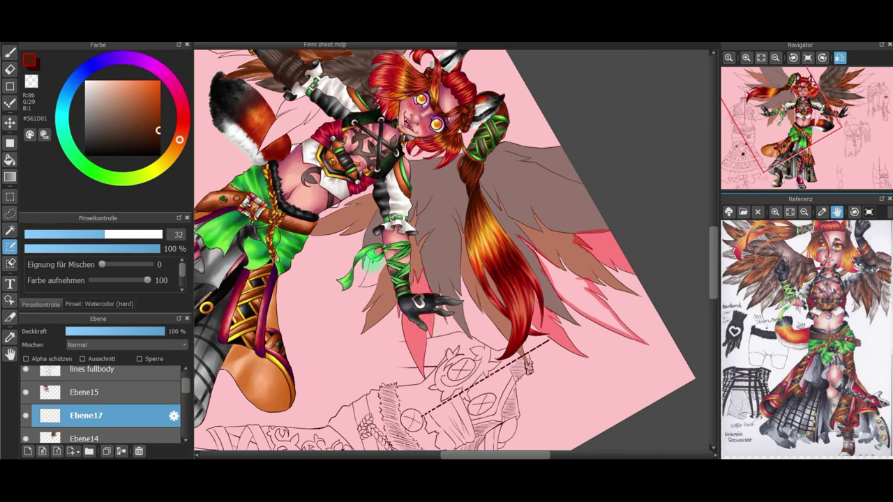
key("bracketright")
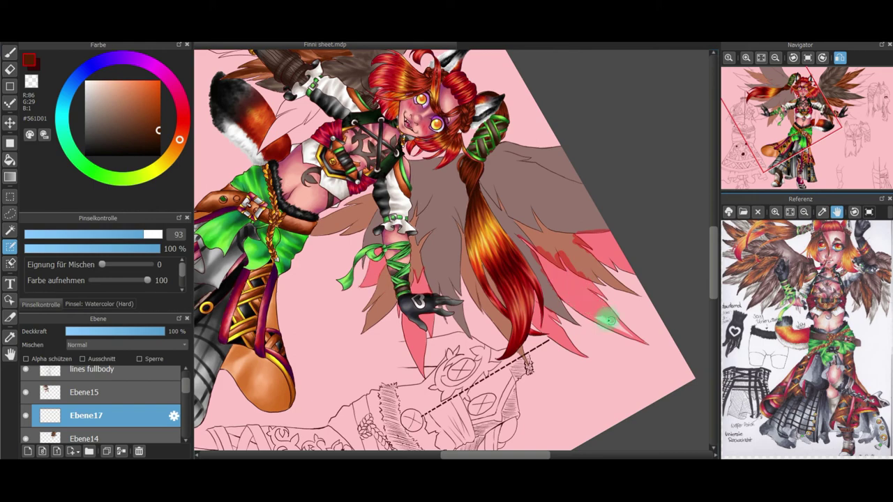
Restore the normal view and mark the outer feathers of the opposite wing with the selection pen at size 93
left_click(840, 58)
left_click(808, 57)
mouse_move(440, 108)
left_mouse_down()
mouse_move(484, 88)
mouse_move(504, 147)
mouse_move(495, 199)
mouse_move(434, 253)
mouse_move(488, 262)
left_mouse_up()
mouse_move(365, 270)
left_mouse_down()
mouse_move(369, 284)
mouse_move(403, 283)
left_mouse_up()
left_click_drag(443, 311, 454, 321)
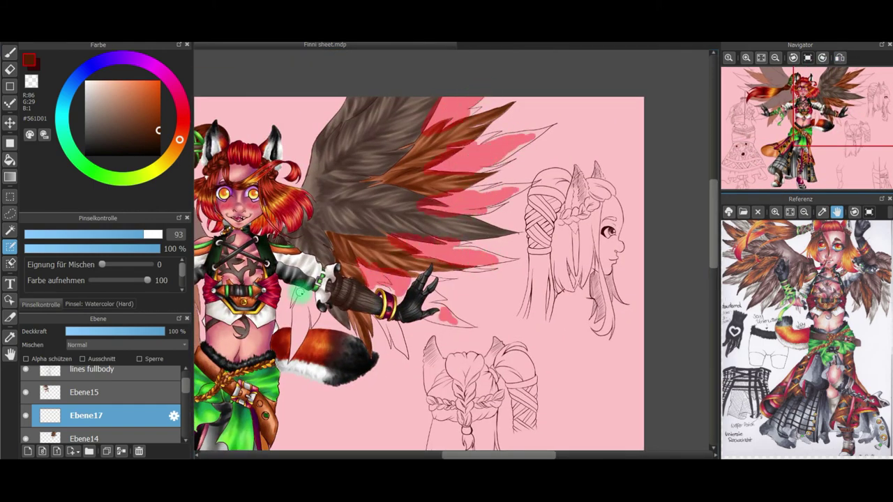
left_click_drag(302, 296, 297, 345)
Complete the selection of the opposite wing's outer tips and the small feathers around the glove at size 42
key("bracketleft")
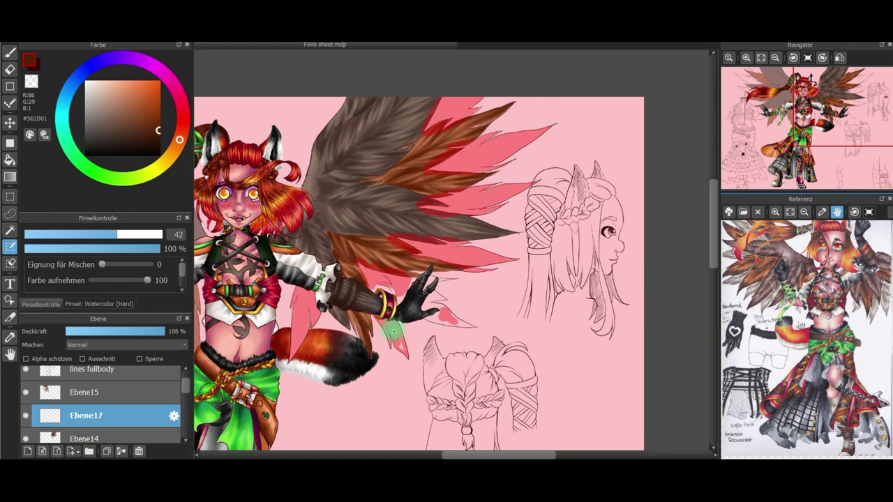
key("d")
key("s")
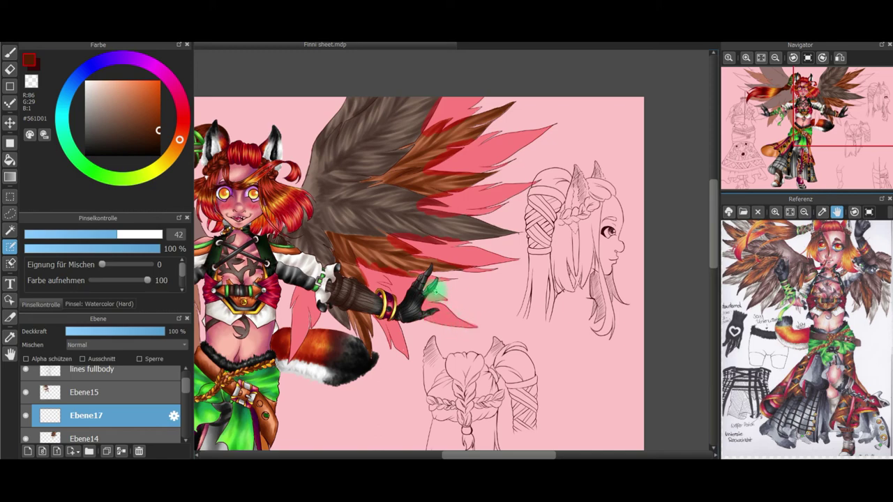
key("e")
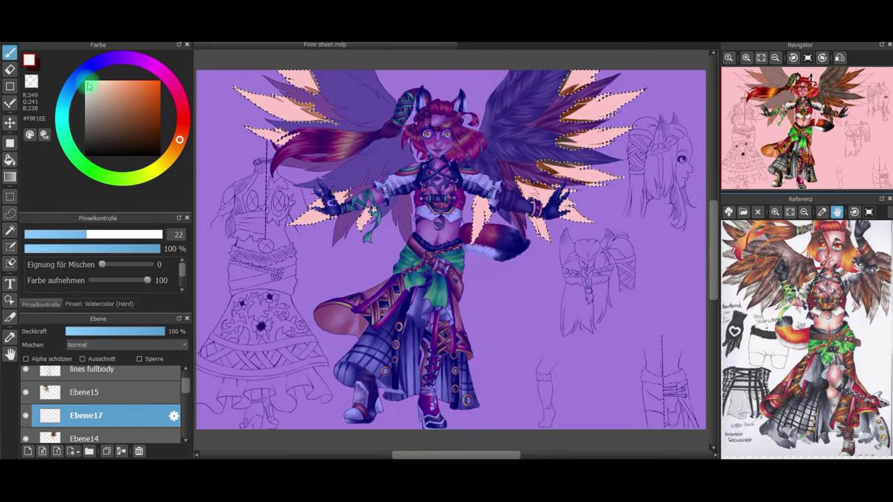
Fill the ponytail-side wing's selected outer feathers with #F6F6F6 at size 161 and merge them with that wing's layer
mouse_move(310, 63)
left_mouse_down()
mouse_move(279, 79)
mouse_move(252, 139)
left_mouse_up()
left_click_drag(293, 209, 335, 222)
key("ctrl+e")
key("ctrl+z")
left_click(121, 392)
key("ctrl+e")
Rename the merged ponytail-side wing layer to flatcolor
double_click(109, 396)
type("flatcolor")
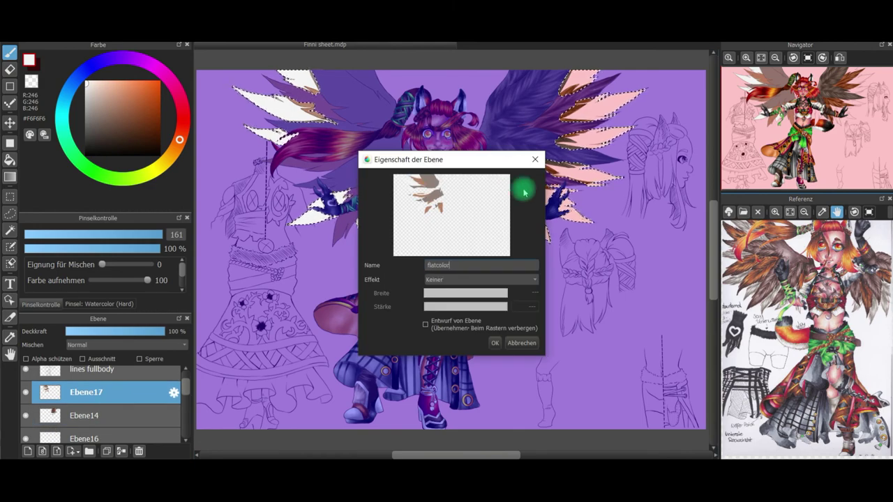
left_click(494, 343)
Fill the selected outer feathers of the opposite wing on layer Ebene16 with #F6F6F6 at size 161
left_click(98, 416)
left_click(76, 439)
mouse_move(558, 202)
left_mouse_down()
mouse_move(521, 193)
mouse_move(568, 184)
mouse_move(588, 119)
mouse_move(576, 85)
left_mouse_up()
Shade the selected white outer feathers on layer Ebene16 with Watercolor (Soft) in #AAAAAA at size 55 and 20% opacity
scroll(771, 78, "up", 3)
scroll(781, 94, "down", 2)
left_click_drag(804, 132, 829, 115)
left_click_drag(796, 72, 761, 72)
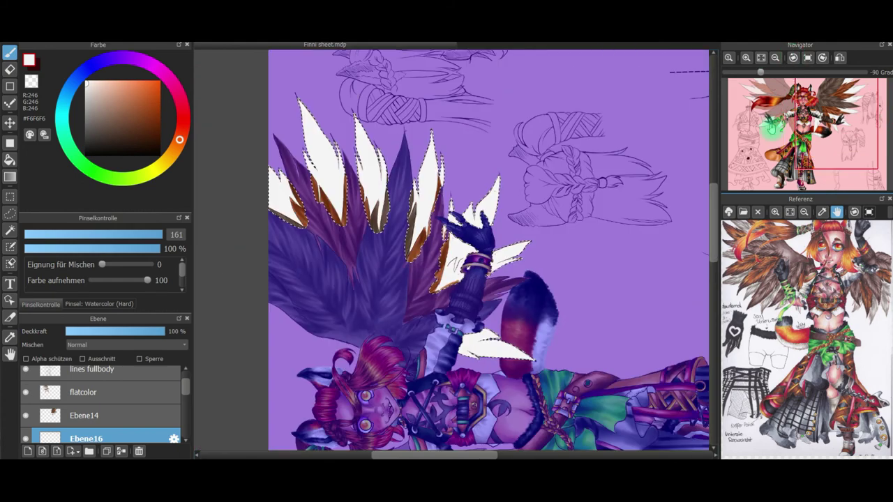
left_click(99, 305)
left_click(98, 269)
left_click(41, 305)
left_click(87, 106)
left_click_drag(343, 208, 330, 165)
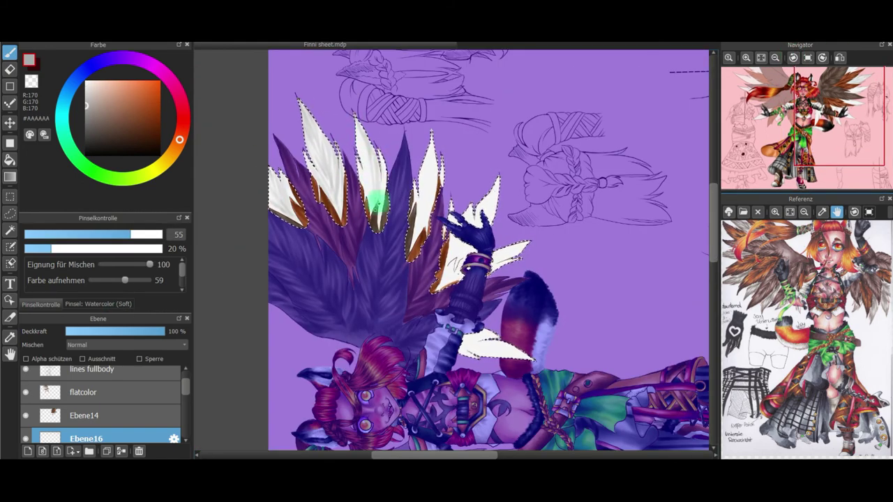
left_click(793, 57)
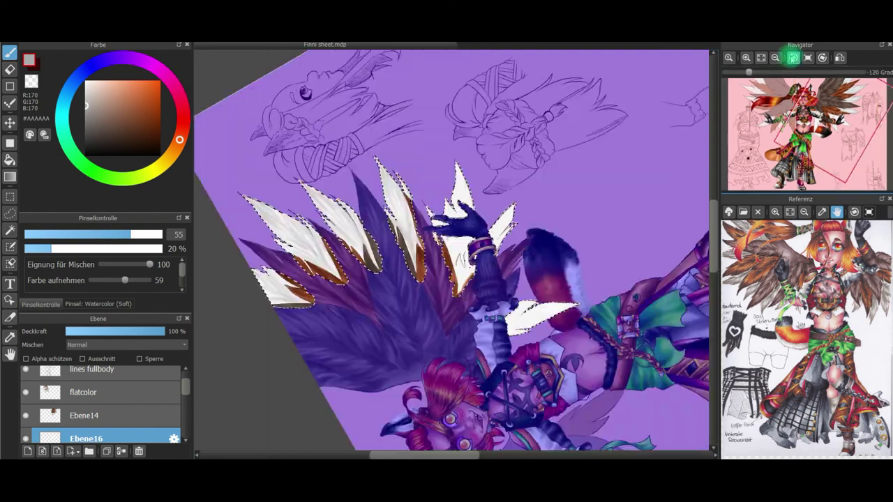
left_click(793, 58)
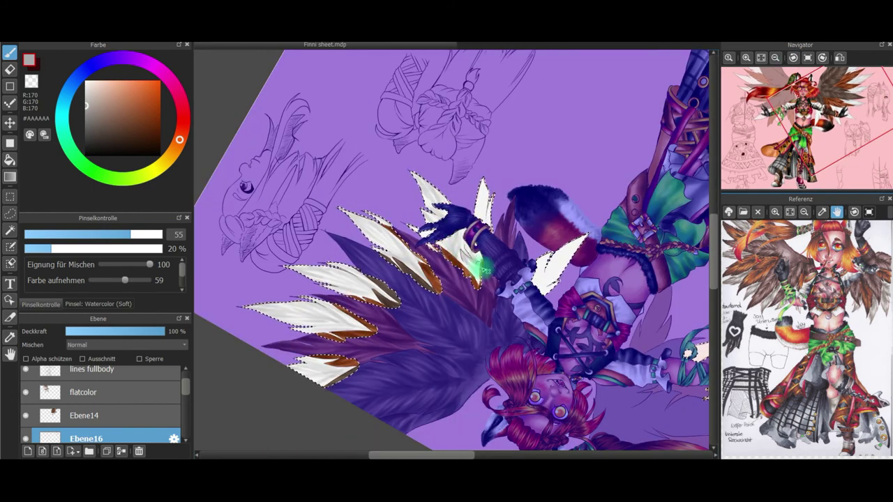
Deepen the shadows on those white feathers with #6F6F6F at size 38 and 20% opacity
left_click(823, 58)
left_click(823, 58)
left_click(87, 123)
left_click(112, 235)
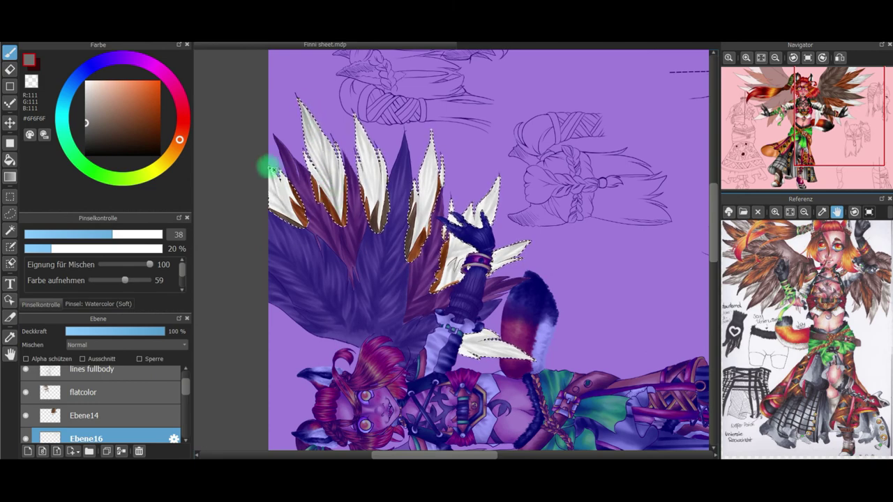
left_click_drag(413, 247, 422, 213)
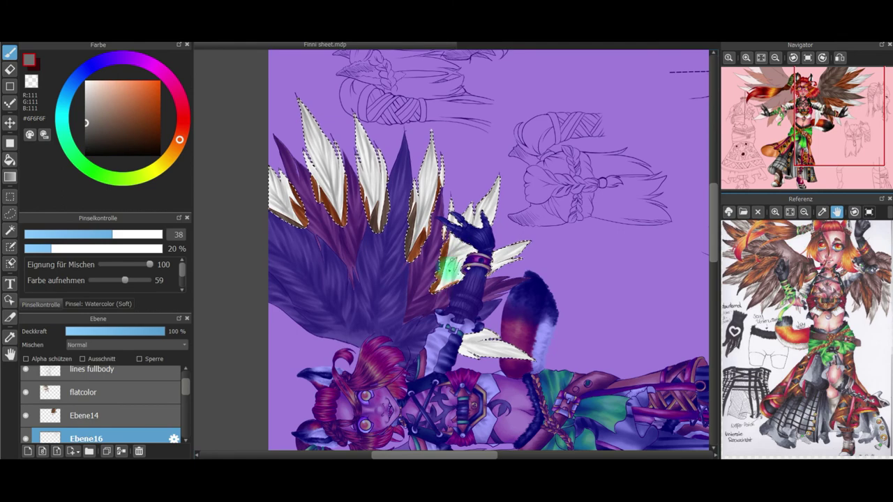
left_click(793, 58)
left_click(793, 58)
left_click(794, 58)
left_click_drag(561, 166, 546, 225)
left_click(761, 58)
left_click(807, 58)
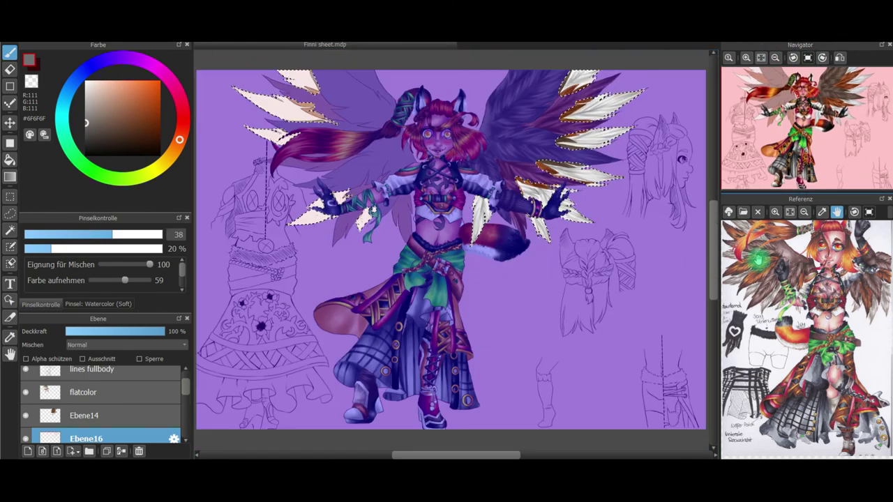
Merge Ebene14 with Ebene16, rename the merged wing layer Flügel and clear the selection
left_click(116, 416)
left_click(121, 452)
mouse_move(184, 390)
left_mouse_down()
mouse_move(184, 398)
mouse_move(184, 378)
mouse_move(185, 430)
left_mouse_up()
double_click(121, 395)
type("Flügel")
key("Return")
left_click(196, 45)
Show the sketch extra closeups layer and sample its pink line colour #E26F80 from the canvas
left_click(135, 423)
left_click(91, 420)
left_click(115, 386)
left_click(110, 385)
left_click(26, 385)
left_click(9, 70)
left_click(10, 338)
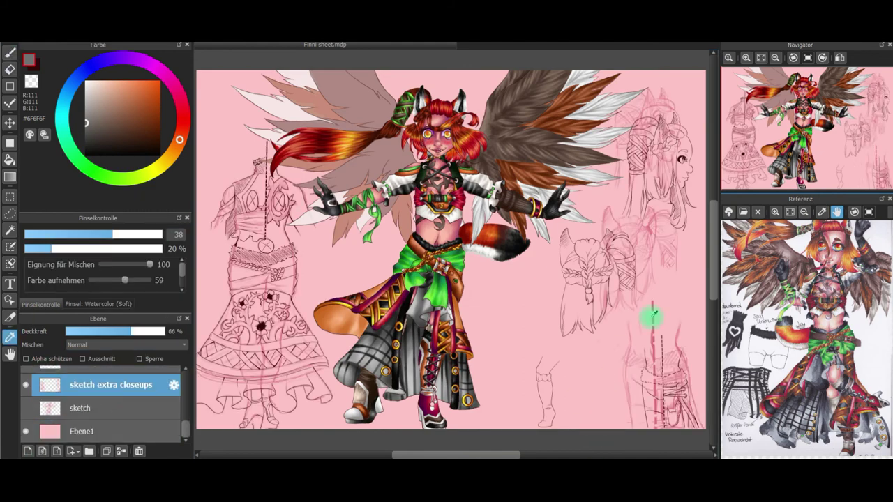
left_click(657, 342)
Sketch a bare lower leg and foot between the socked leg and the skirt close-up with the Pencil at size 23
left_click(10, 53)
scroll(813, 124, "up", 3)
left_click(839, 159)
mouse_move(564, 288)
left_mouse_down()
mouse_move(555, 333)
mouse_move(591, 417)
left_mouse_up()
left_click(98, 304)
left_click(94, 231)
left_click(40, 304)
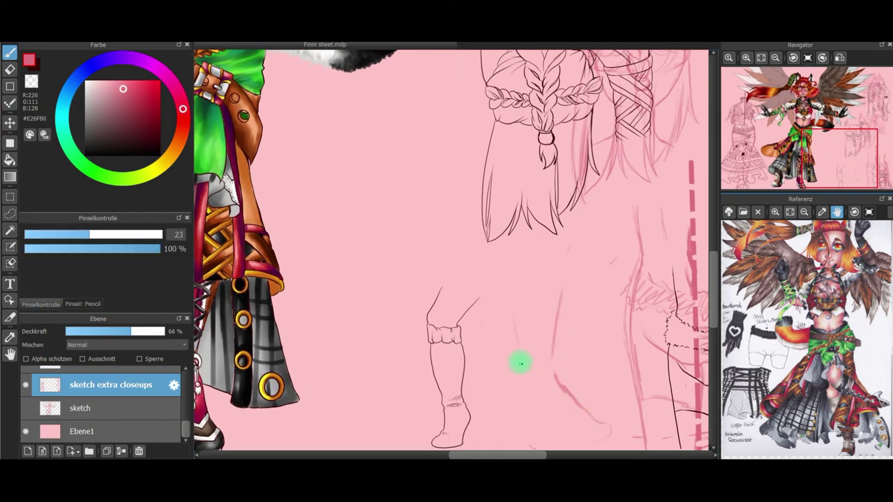
left_click_drag(553, 359, 556, 376)
left_click(849, 168)
Lasso the new leg sketch, reposition it with a transform beside the socked leg and clear the selection
left_click(10, 213)
left_click_drag(465, 233, 484, 221)
key("ctrl+t")
left_click_drag(572, 412, 560, 361)
left_click_drag(506, 277, 504, 294)
key("Return")
key("ctrl+d")
key("b")
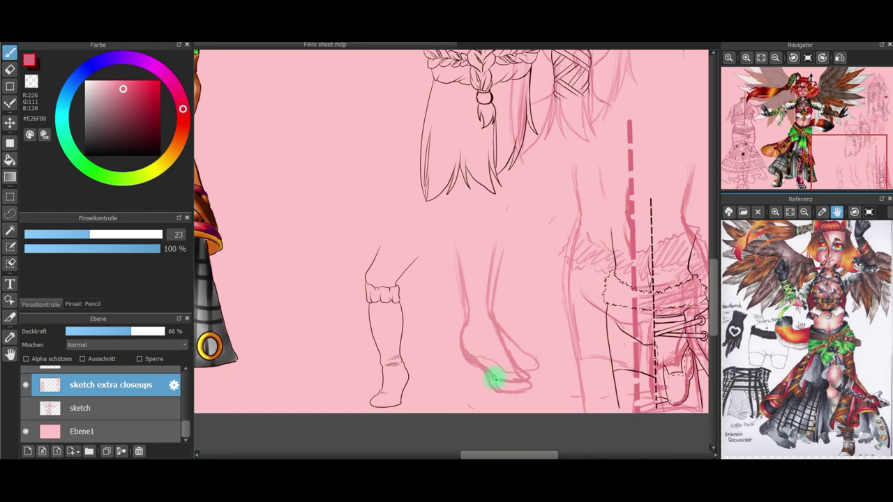
Erase the surplus lines on the sketched foot and calf to clean up their outlines
left_click(10, 69)
left_click_drag(501, 316, 537, 368)
left_click(128, 233)
left_click_drag(488, 382, 532, 389)
left_click_drag(494, 247, 491, 314)
left_click(10, 52)
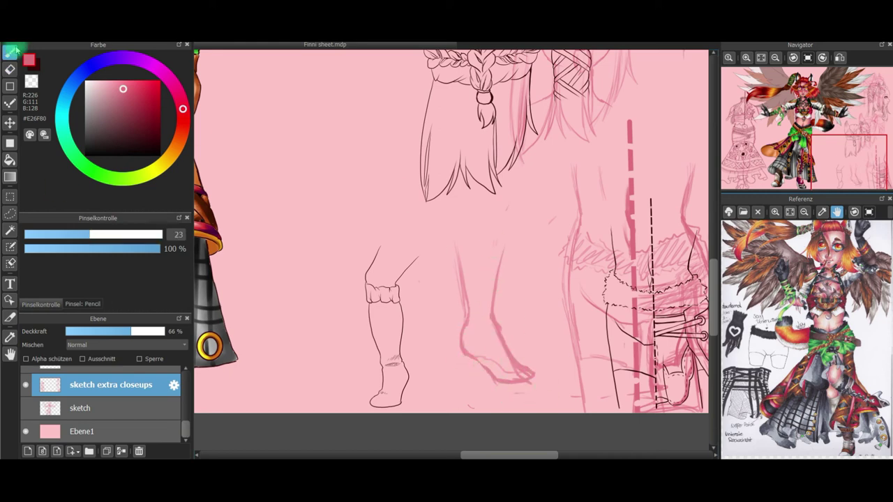
Sketch an open-toed wedge boot with a braided cuff and a laced, fur-cuffed heeled boot on either side of the socked leg
left_click_drag(277, 262, 293, 328)
left_click_drag(287, 336, 258, 392)
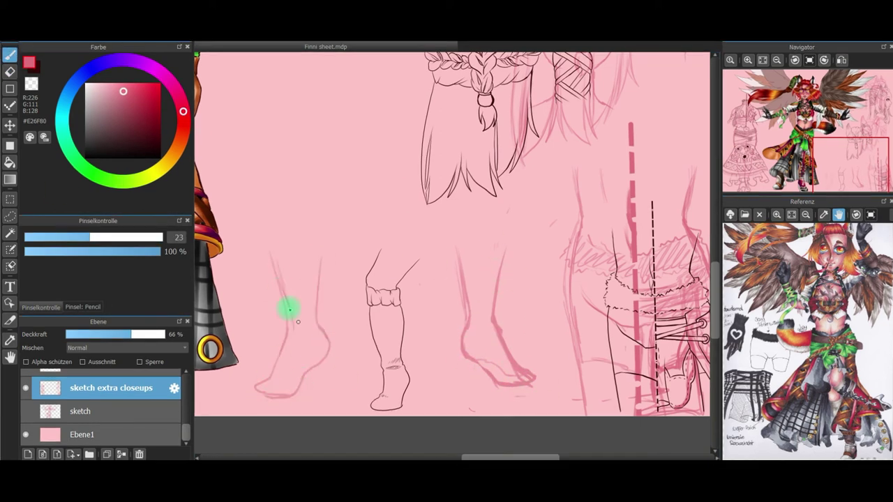
scroll(862, 349, "up", 3)
left_click_drag(879, 310, 846, 220)
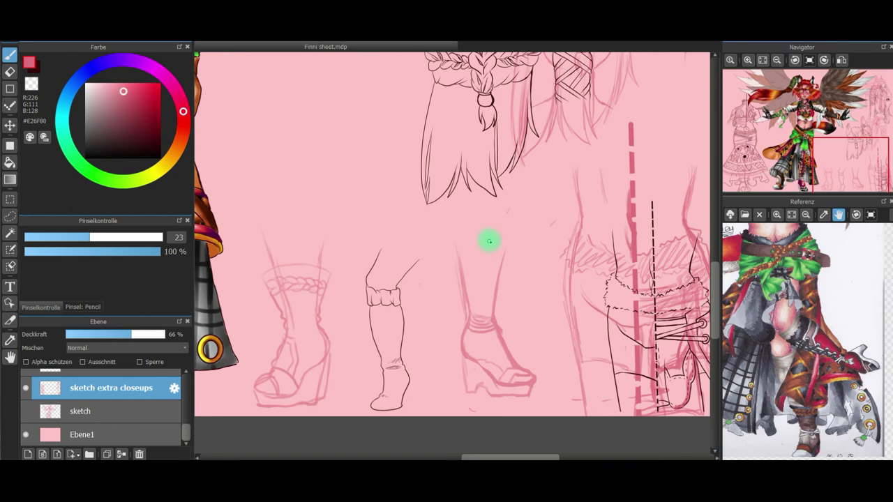
left_click_drag(807, 162, 848, 163)
left_click_drag(509, 254, 518, 287)
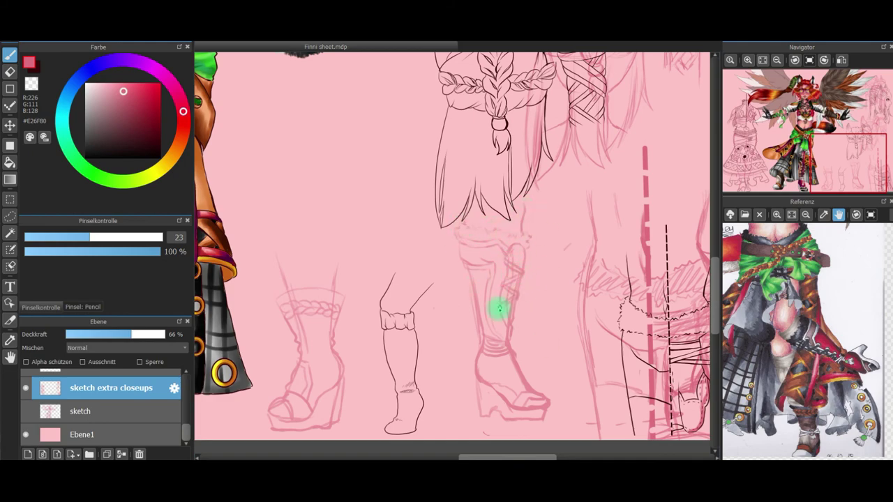
Lasso the fur-cuffed boot sketch, adjust its placement with a transform and clear the selection
key("l")
mouse_move(501, 213)
left_mouse_down()
mouse_move(542, 291)
mouse_move(504, 211)
left_mouse_up()
key("ctrl+t")
left_click_drag(504, 298, 507, 305)
key("Return")
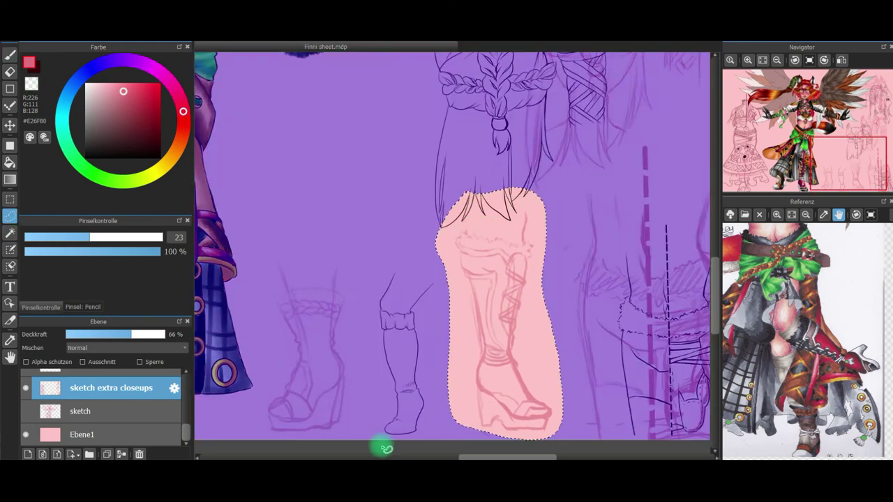
key("ctrl+d")
key("b")
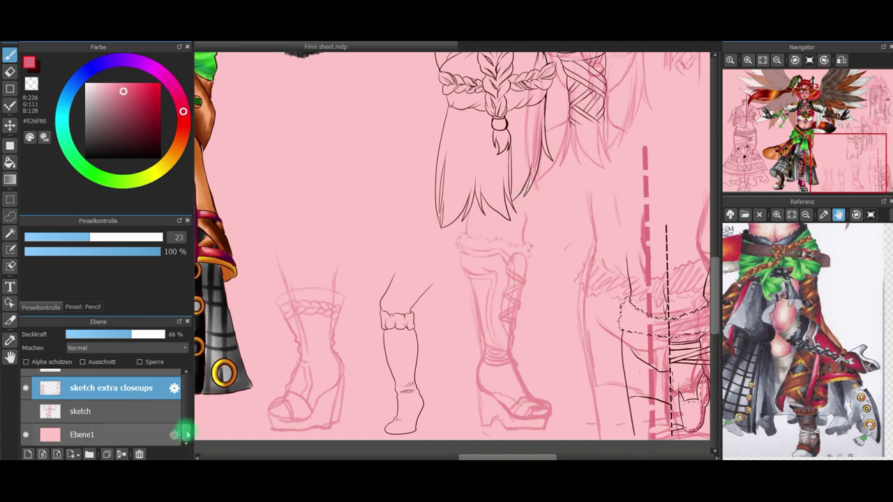
Ink the braided wedge boot and the other boot's fur cuff on lines closeups with the Pen in #330607 at size 10
left_click_drag(185, 432, 184, 381)
left_click(105, 381)
key("x")
left_click(83, 306)
left_click(77, 243)
left_click(43, 307)
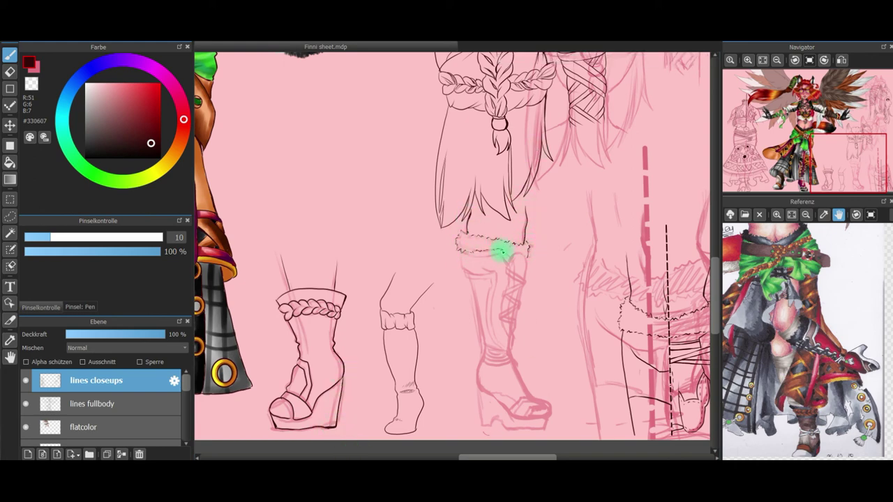
Flip the canvas and ink the crossed lacing on the fur-cuffed boot's shaft, erasing misplaced lines
key("h")
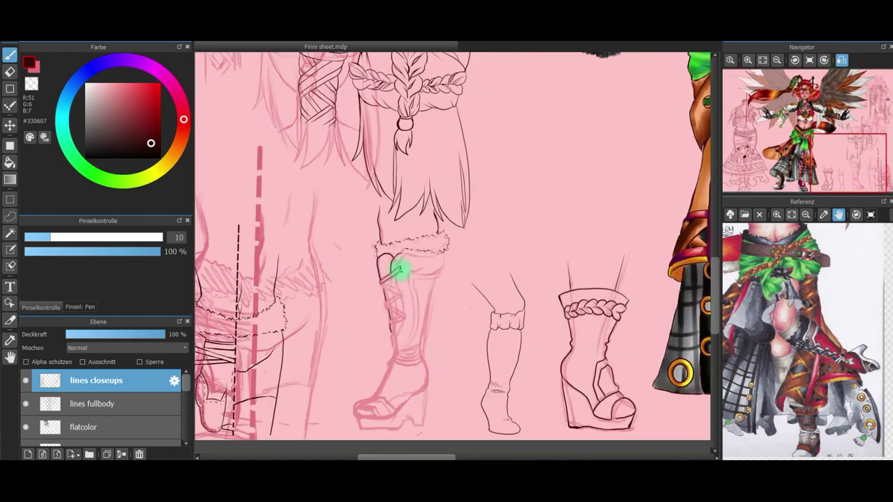
key("e")
left_click(9, 59)
key("Left")
key("Left")
key("Left")
key("Left")
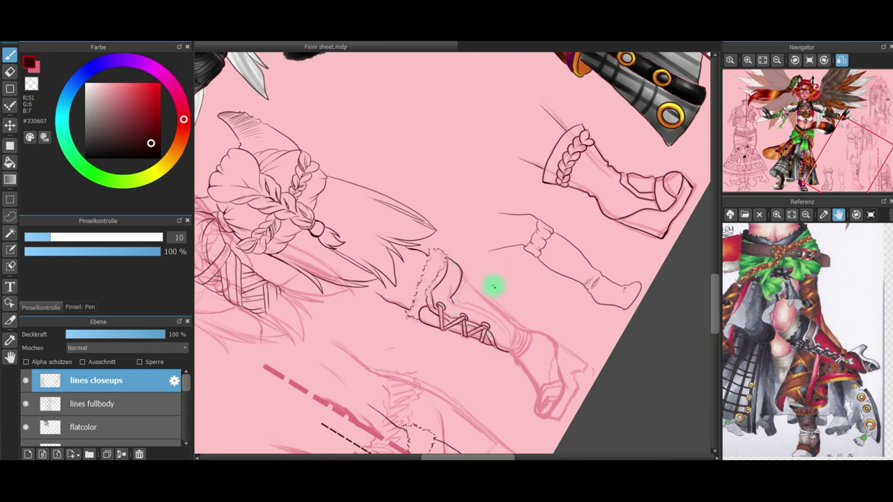
Ink the ankle bands and shaft panel of the laced boot and erase the stray lines there
key("Left")
key("Left")
key("Left")
key("Left")
left_click_drag(501, 273, 564, 252)
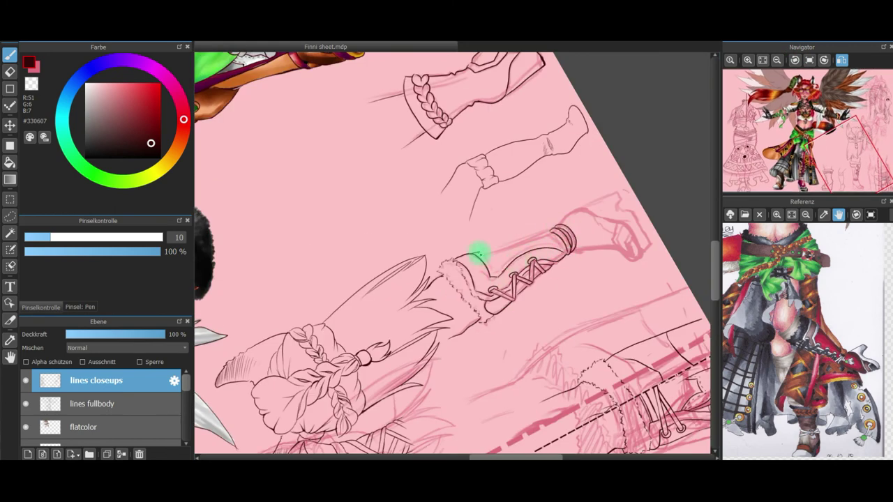
key("e")
mouse_move(483, 256)
left_mouse_down()
mouse_move(492, 307)
mouse_move(484, 264)
mouse_move(516, 255)
left_mouse_up()
left_click(92, 237)
Ink the laced boot's remaining shaft trim, toe straps, platform sole and heel
key("b")
key("Right")
key("Right")
key("Right")
key("Right")
key("Right")
key("Right")
key("Right")
key("Right")
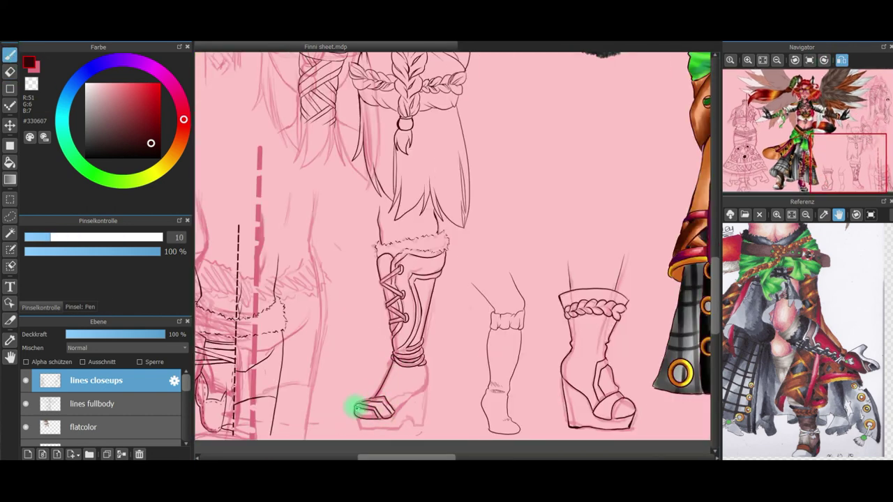
left_click_drag(411, 421, 371, 399)
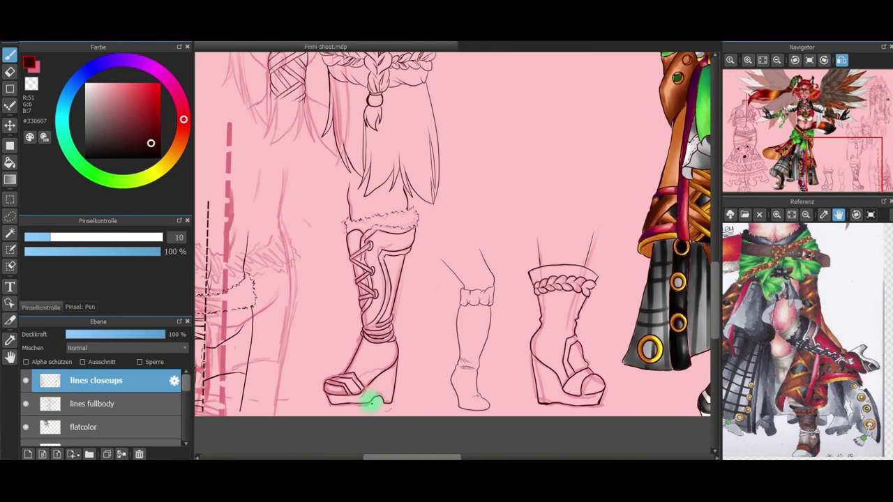
key("e")
Hide the sketch extra closeups layer and return to the unflipped view of the whole sheet
left_click_drag(185, 382, 185, 420)
left_click(26, 404)
left_click_drag(186, 420, 186, 376)
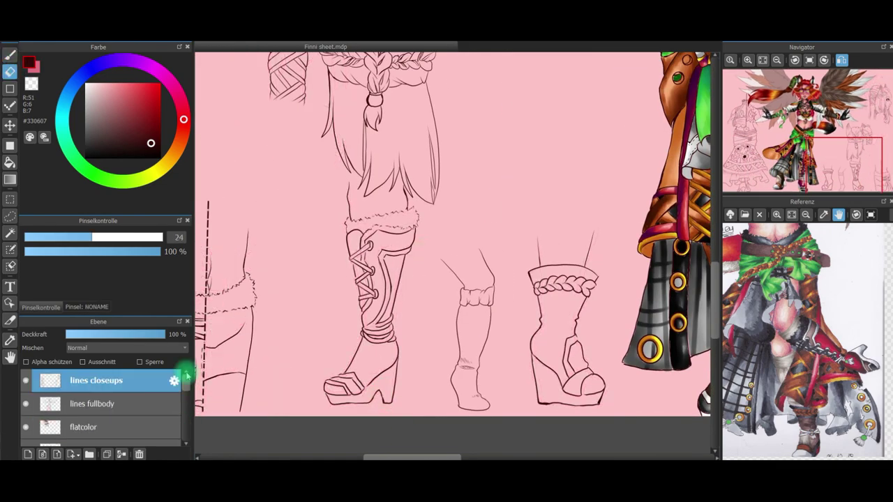
left_click(764, 60)
left_click(809, 60)
left_click(748, 60)
left_click(766, 154)
left_click_drag(766, 154, 783, 149)
left_click(764, 60)
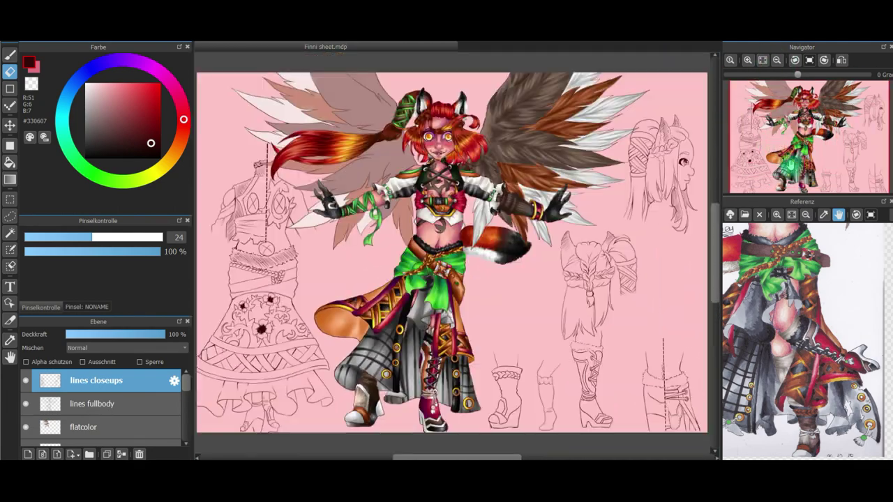
Hide all layers above Ebene1 and paint red and dark red petals in the sheet's corners with Watercolor (Hard) at size 161
scroll(175, 433, "down", 5)
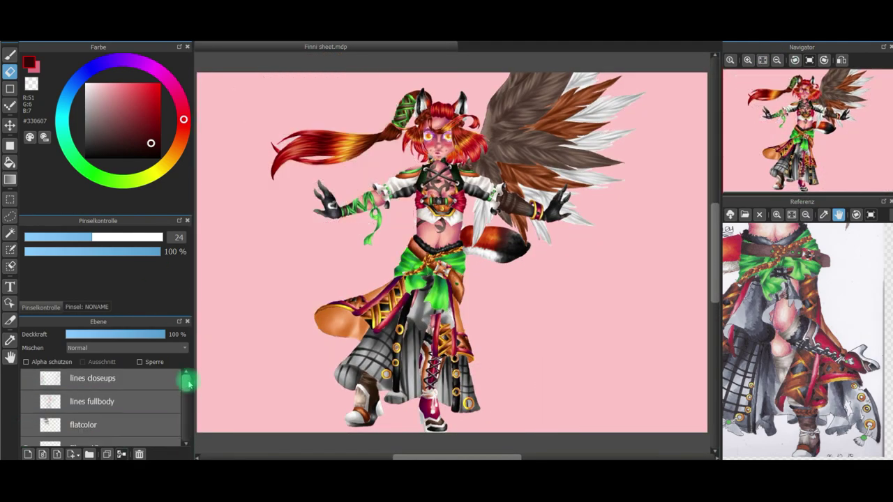
scroll(89, 396, "down", 3)
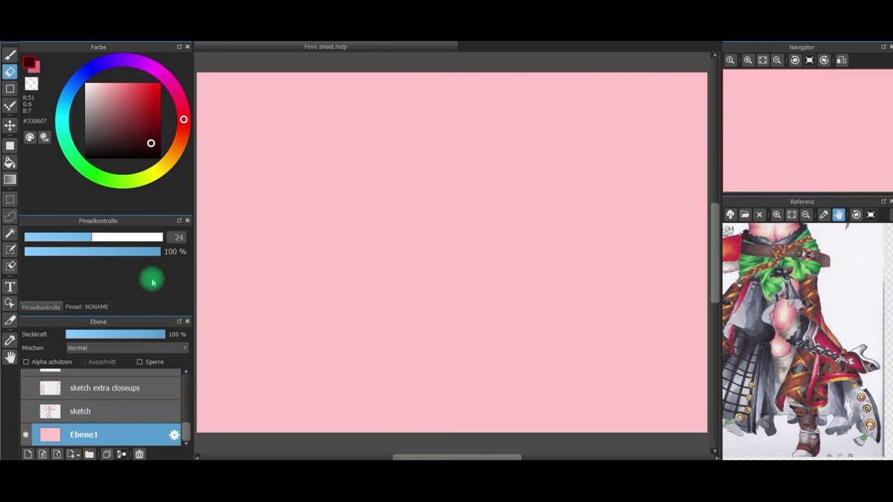
left_click(156, 105)
key("b")
mouse_move(198, 120)
left_mouse_down()
mouse_move(252, 126)
mouse_move(213, 131)
mouse_move(241, 126)
mouse_move(281, 90)
left_mouse_up()
mouse_move(691, 74)
left_mouse_down()
mouse_move(708, 89)
mouse_move(649, 135)
left_mouse_up()
mouse_move(271, 431)
left_mouse_down()
mouse_move(300, 439)
mouse_move(254, 420)
mouse_move(275, 429)
left_mouse_up()
left_click(159, 140)
mouse_move(200, 141)
left_mouse_down()
mouse_move(209, 160)
mouse_move(202, 170)
left_mouse_up()
Paint orange #FF7000 petals beside the red ones along the sheet's upper edge and in its corners on Ebene1
left_click(177, 148)
left_click(159, 84)
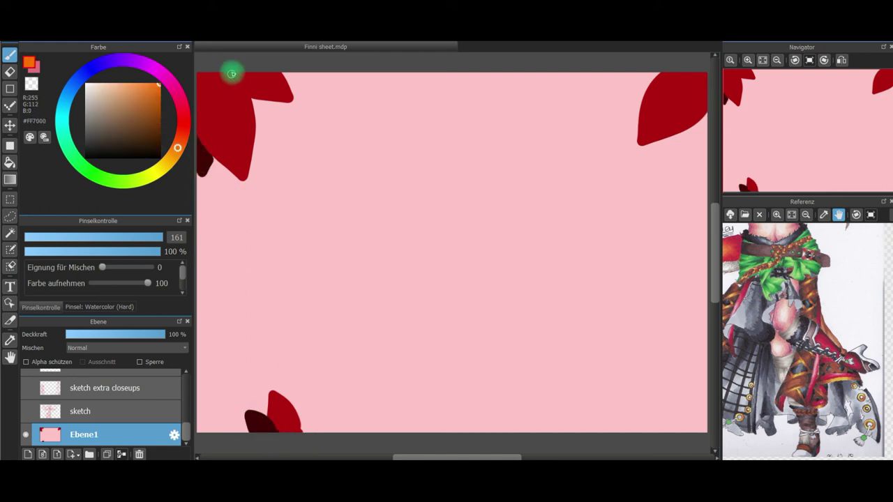
left_click_drag(232, 74, 257, 119)
left_click_drag(704, 116, 703, 137)
left_click_drag(599, 75, 627, 77)
mouse_move(706, 420)
left_mouse_down()
mouse_move(684, 390)
mouse_move(703, 424)
mouse_move(695, 427)
left_mouse_up()
Add yellow #FFD112 petals around the corner clusters and an orange one in the sheet's lower corner
left_click(163, 167)
left_click(155, 85)
left_click_drag(649, 105, 631, 77)
left_click_drag(279, 125, 266, 102)
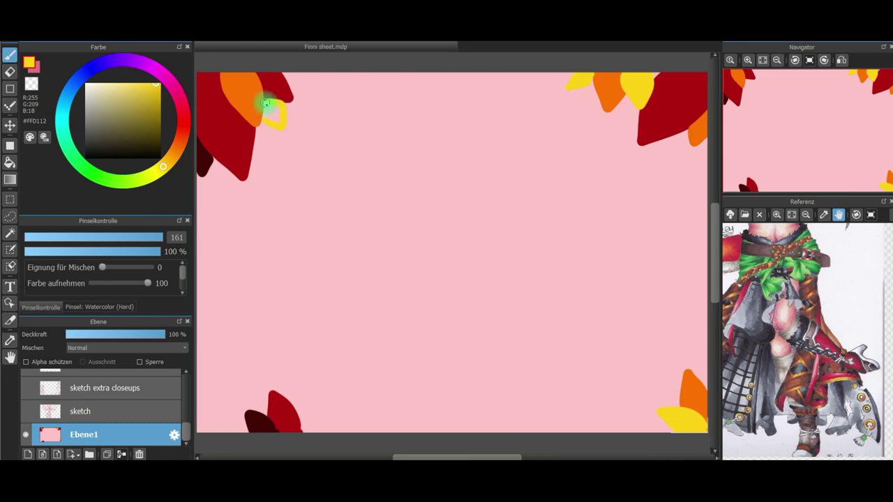
left_click_drag(303, 422, 316, 428)
mouse_move(238, 425)
left_mouse_down()
mouse_move(224, 395)
mouse_move(223, 425)
mouse_move(187, 410)
mouse_move(187, 378)
mouse_move(187, 434)
left_mouse_up()
left_click(175, 152)
Show the character and close-up layers again above the petal background
left_click(25, 424)
left_click(26, 403)
left_click(26, 379)
left_click(26, 403)
left_click(25, 380)
Add a new layer directly above Ebene1 and try to sample the background colour
left_click(29, 456)
left_click(9, 340)
left_click(36, 68)
left_click(267, 224)
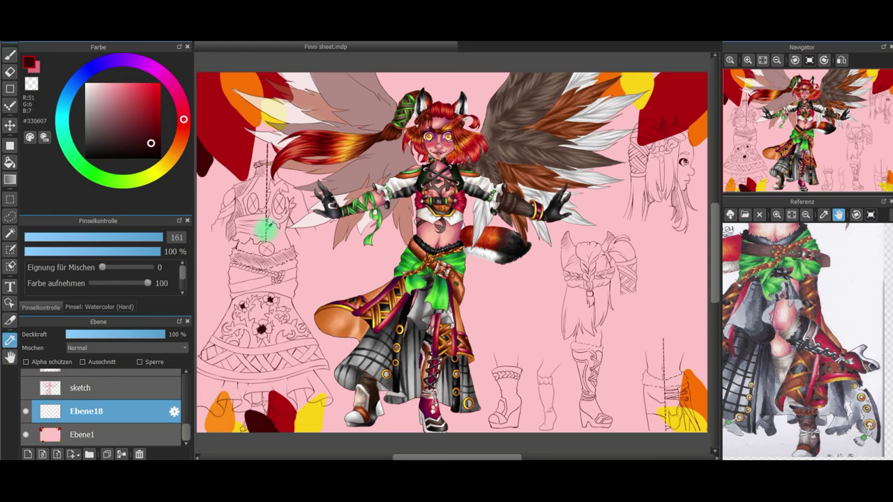
Sample the background pink #FFC5C9 and delete the empty layer above Ebene1
left_click(37, 69)
left_click(314, 227)
left_click(10, 55)
left_click(137, 433)
left_click(137, 416)
left_click(140, 454)
Paint over all the corner petals on Ebene1 with pink #FFC5C9 at size 161
mouse_move(231, 122)
left_mouse_down()
mouse_move(301, 79)
mouse_move(244, 83)
left_mouse_up()
mouse_move(218, 401)
left_mouse_down()
mouse_move(267, 436)
mouse_move(315, 427)
left_mouse_up()
mouse_move(697, 422)
left_mouse_down()
mouse_move(664, 401)
mouse_move(696, 384)
left_mouse_up()
mouse_move(713, 114)
left_mouse_down()
mouse_move(693, 104)
mouse_move(671, 68)
left_mouse_up()
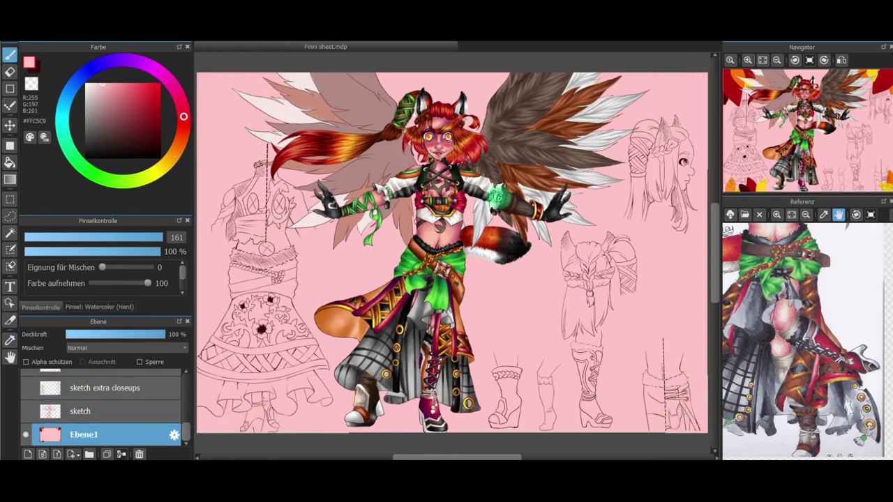
scroll(109, 419, "up", 3)
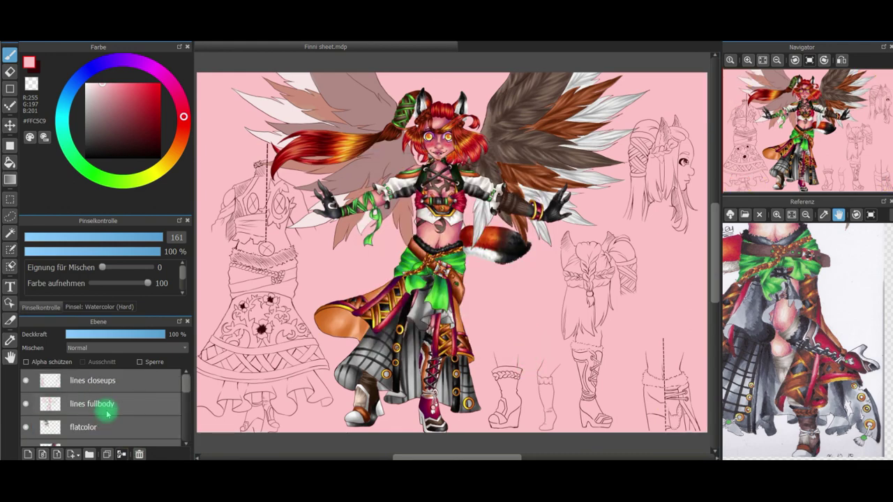
Add a text above the flatcolor layer reading "FINJA" and "Alias Finni oder Fea" on two lines, at 30 pt
left_click(98, 427)
left_click(231, 201)
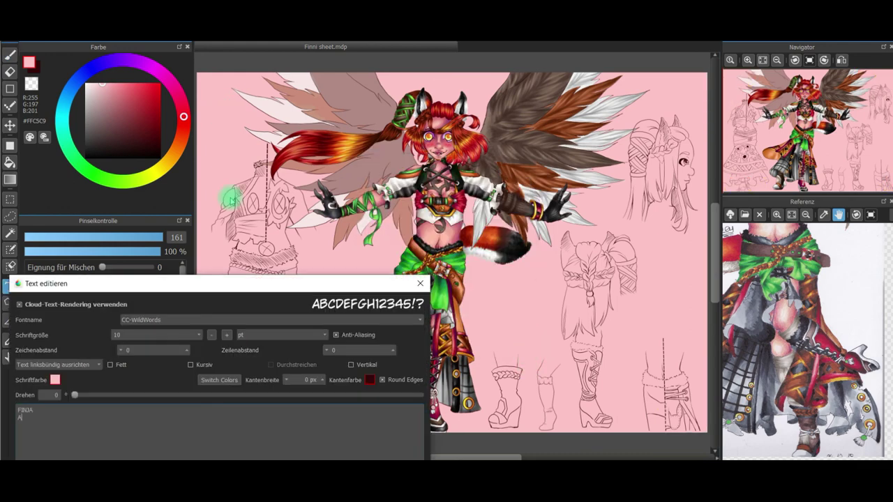
type("r Fea")
left_click(199, 335)
left_click(162, 428)
Give the title text a wider dark outline and a white font colour
left_click(320, 383)
left_click(320, 382)
left_click(55, 381)
left_click(398, 212)
left_click(553, 324)
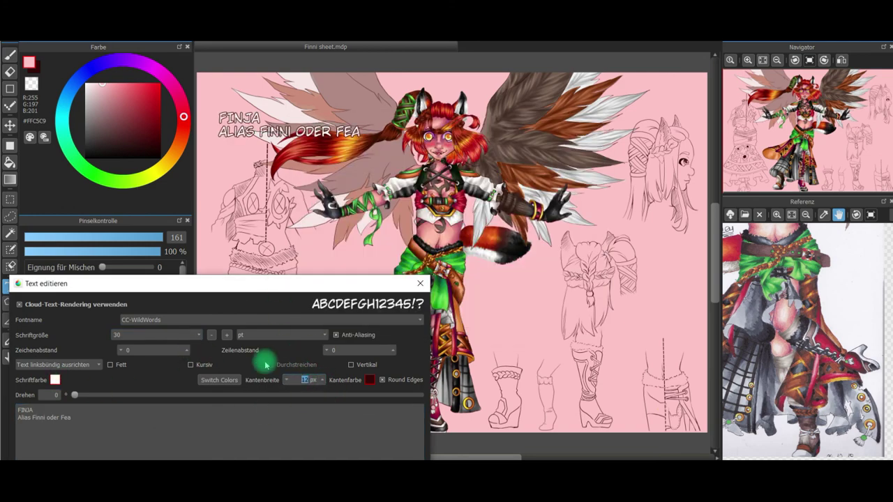
Make the title text bold and switch it to a decorative display font
left_click(110, 365)
left_click(174, 426)
left_click(419, 320)
left_click(401, 286)
left_click(417, 331)
left_click(415, 208)
Remove the alias line, swap the text and outline colours, and place the "FINJA" title in the sheet's upper-left corner
left_click(361, 450)
key("BackSpace")
key("BackSpace")
key("BackSpace")
key("BackSpace")
key("BackSpace")
key("BackSpace")
key("BackSpace")
key("BackSpace")
key("BackSpace")
key("BackSpace")
key("BackSpace")
key("BackSpace")
key("BackSpace")
key("BackSpace")
key("BackSpace")
key("BackSpace")
key("BackSpace")
key("BackSpace")
key("BackSpace")
key("BackSpace")
left_click(219, 390)
left_click(327, 459)
left_click_drag(244, 115, 234, 106)
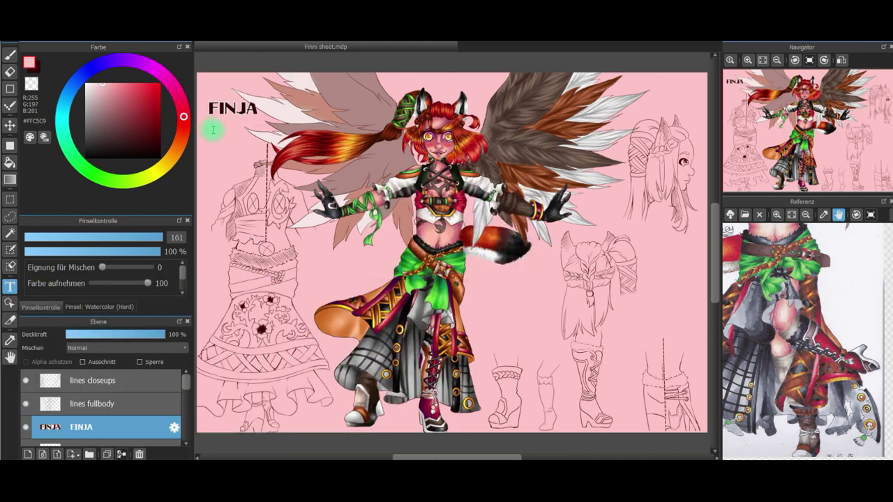
Add the subtitle "alias Finni oder Fea" at 24 pt in FOT-アニト-レリーフ and place it directly beneath the FINJA title
left_click(213, 129)
left_click(119, 420)
type("alias F")
left_click(199, 346)
left_click(155, 418)
left_click(419, 331)
left_click(325, 167)
left_click(219, 392)
left_click(219, 392)
left_click(328, 459)
left_click_drag(282, 135, 277, 125)
Paint a soft off-white #F6F6F6 patch behind the title and subtitle with the Watercolor (Soft) brush
scroll(133, 410, "down", 2)
left_click(126, 421)
left_click(9, 55)
left_click(86, 86)
left_click(108, 309)
left_click(98, 265)
left_click(41, 308)
mouse_move(214, 107)
left_mouse_down()
mouse_move(316, 124)
mouse_move(229, 128)
mouse_move(307, 124)
left_mouse_up()
left_click_drag(187, 392, 186, 410)
scroll(187, 410, "up", 5)
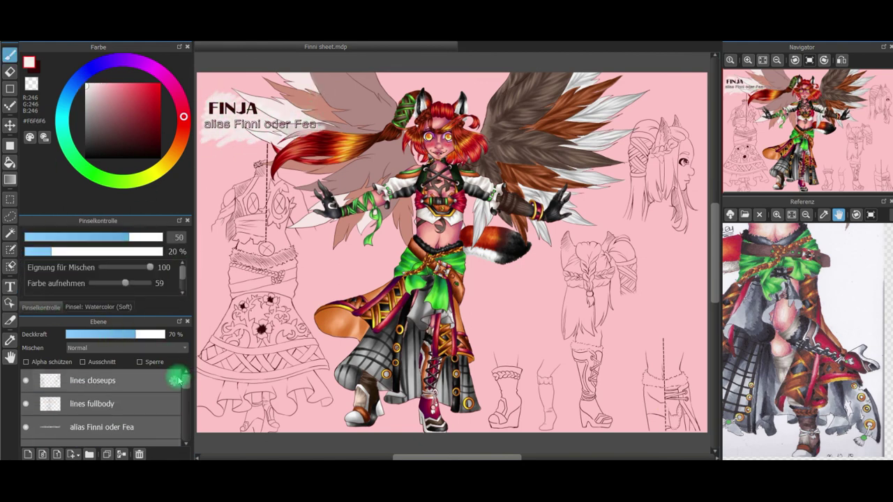
Add a text beside the skirt beginning "Ihr Kleidungss'stil' ist letzlich ein Fund Sammelsorium" to describe her clothing style
scroll(175, 390, "down", 2)
key("e")
left_click(10, 288)
left_click(485, 290)
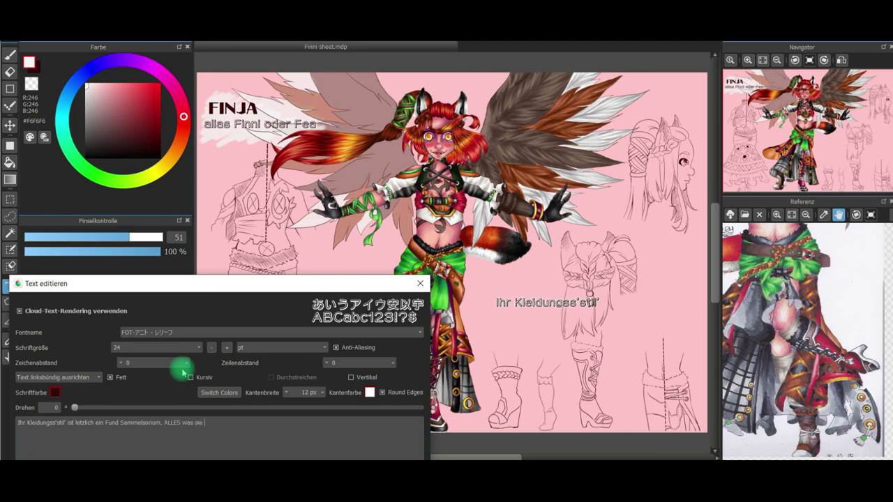
left_click(267, 422)
type("ihr")
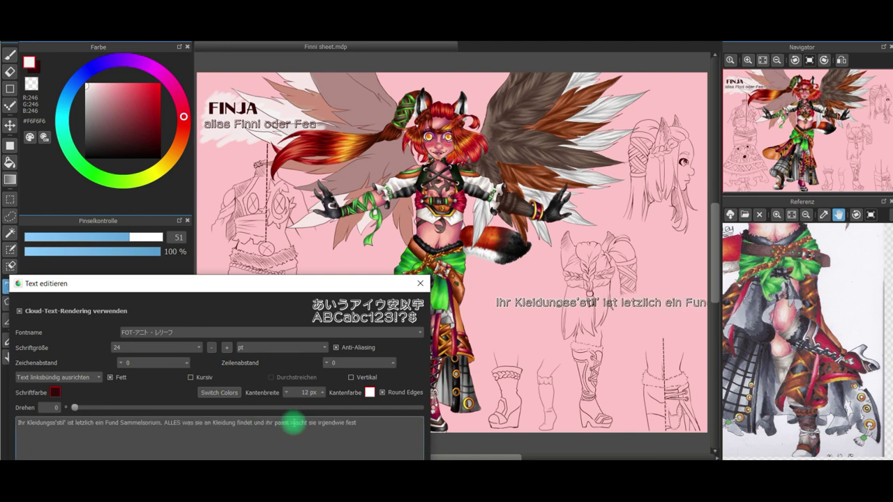
Break the clothing note into six short lines ending with "macht sie irgendwie fest"
left_click(119, 423)
key("Return")
left_click(135, 430)
key("Return")
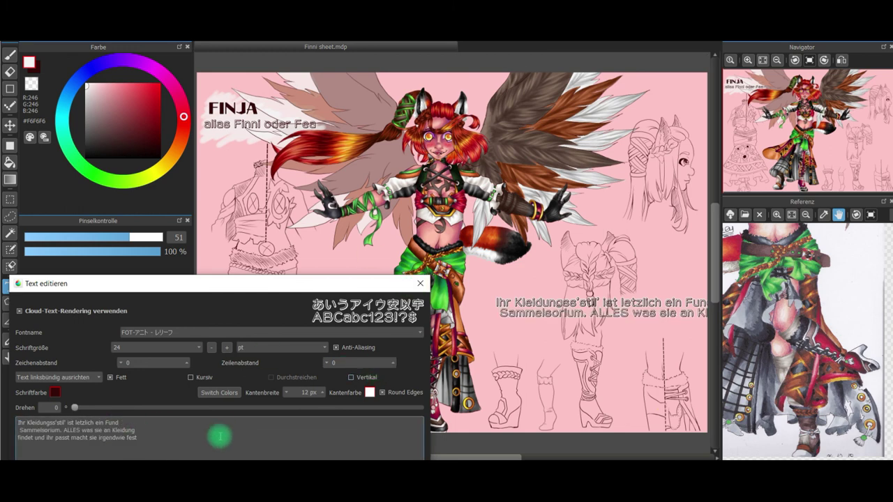
left_click(75, 422)
key("Return")
left_click(80, 438)
key("Return")
left_click(71, 452)
key("Return")
Set the clothing note in non-bold FOT-くろかね Std with swapped text and outline colours, and place it beside the skirt
left_click(388, 334)
left_click(299, 60)
left_click(220, 391)
left_click(111, 378)
left_click_drag(300, 284, 287, 249)
left_click(367, 456)
left_click_drag(551, 321, 525, 302)
Lasso the back-view head sketch on the lines closeups layer, scale it down and move it toward the sheet's right edge
left_click_drag(185, 394, 185, 377)
left_click(98, 381)
left_click(9, 215)
left_click_drag(579, 232, 562, 287)
left_click_drag(648, 284, 583, 230)
key("ctrl+t")
left_click_drag(612, 265, 638, 259)
mouse_move(674, 193)
left_mouse_down()
mouse_move(660, 206)
mouse_move(657, 103)
mouse_move(654, 220)
left_mouse_up()
left_click(679, 452)
Shrink and shift the profile head sketch upward, readjust the back-view head sketch below it, and clear the selection
key("ctrl+t")
mouse_move(674, 153)
left_mouse_down()
mouse_move(678, 132)
mouse_move(663, 146)
left_mouse_up()
left_click(678, 452)
mouse_move(664, 290)
left_mouse_down()
mouse_move(623, 225)
mouse_move(678, 285)
left_mouse_up()
key("ctrl+t")
left_click(676, 450)
key("ctrl+d")
Undo the wrong move and shift the clothing note up to the gap below the fox tail
left_click(10, 126)
key("ctrl+z")
left_click_drag(513, 300, 566, 276)
Add a second note below the clothing text beginning "Sie fröstelt leicht an den Füßen" and ending with "kuschligen kneesocks"
scroll(105, 408, "down", 2)
left_click(105, 409)
left_click(10, 287)
left_click(457, 307)
type("S")
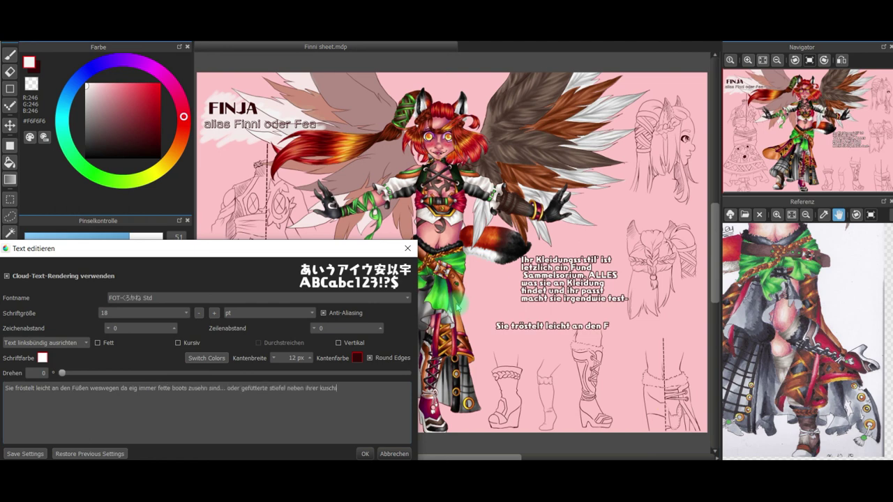
type("ks")
Break the footwear note into four lines, swap its text and outline colours, and place it directly under the clothing note
left_click(89, 389)
key("Return")
left_click(89, 395)
type("n")
left_click(108, 397)
key("Return")
left_click(105, 404)
key("Return")
left_click(207, 358)
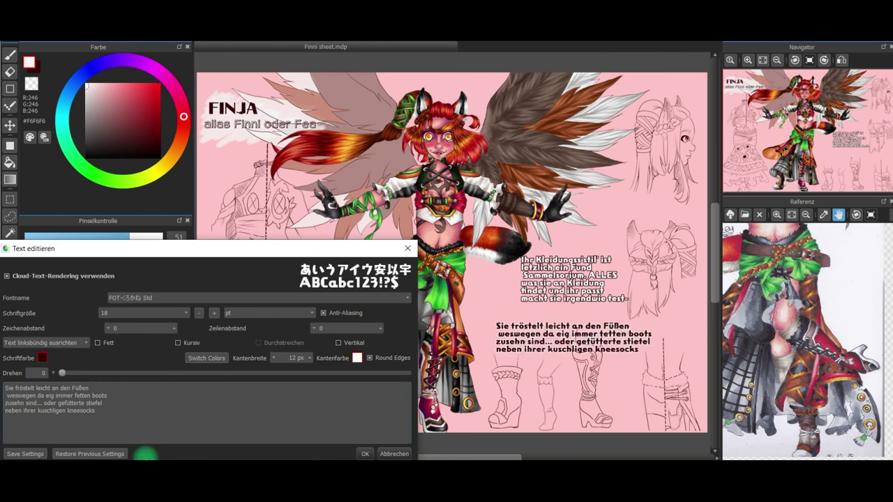
left_click(366, 454)
left_click_drag(556, 342, 528, 326)
Add a personality note beginning "Selber ist sie aufgeweckt und neugierig" and ending "Stichwort Gewissen", broken into several lines
left_click(328, 268)
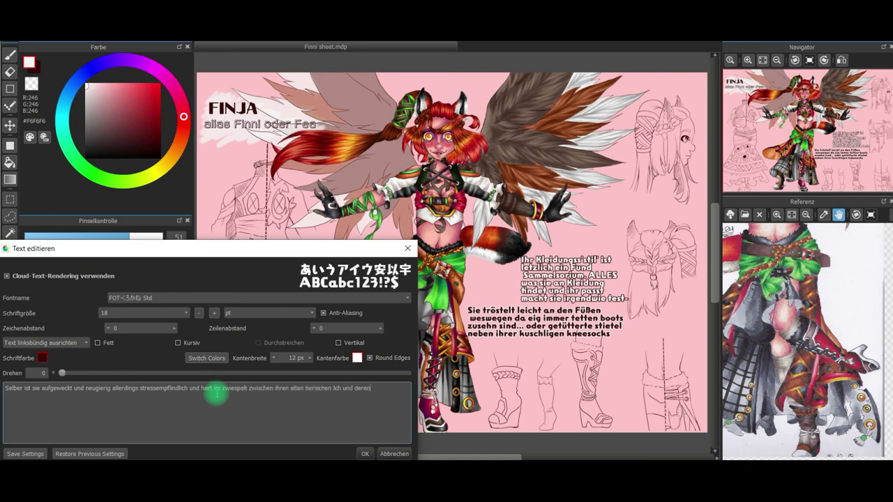
type("Erkenntnissen des MMensch Se")
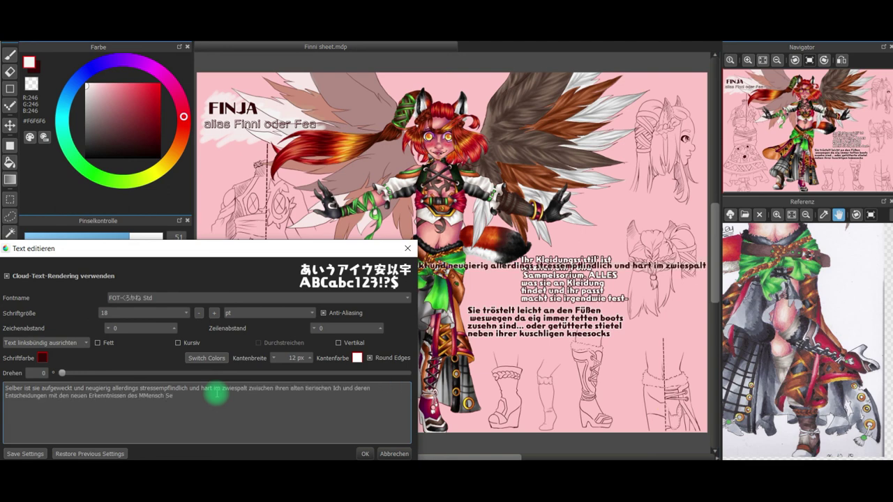
left_click(85, 388)
key("Return")
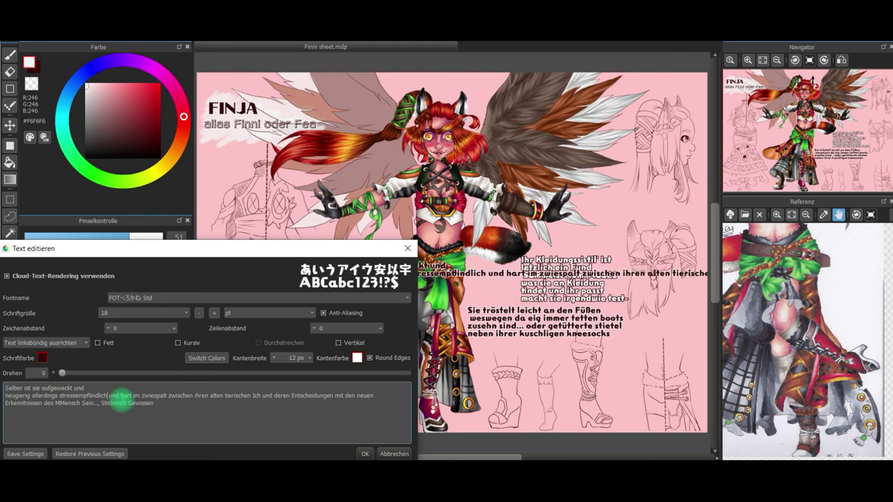
left_click(107, 396)
key("Return")
left_click(120, 403)
key("Return")
key("Return")
left_click(104, 417)
key("BackSpace")
left_click(118, 417)
key("Return")
Break the personality note into narrower lines, splitting after "Selber ist sie", "neugierig allerdings" and "und hart im zwiespalt"
left_click_drag(73, 251, 228, 44)
left_click(72, 167)
key("Return")
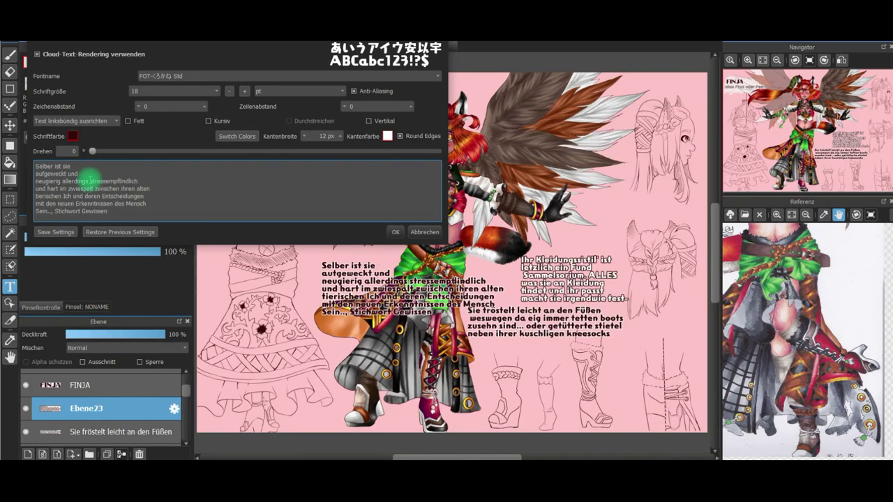
left_click(90, 181)
key("Return")
left_click(95, 196)
key("Return")
left_click(84, 211)
key("Return")
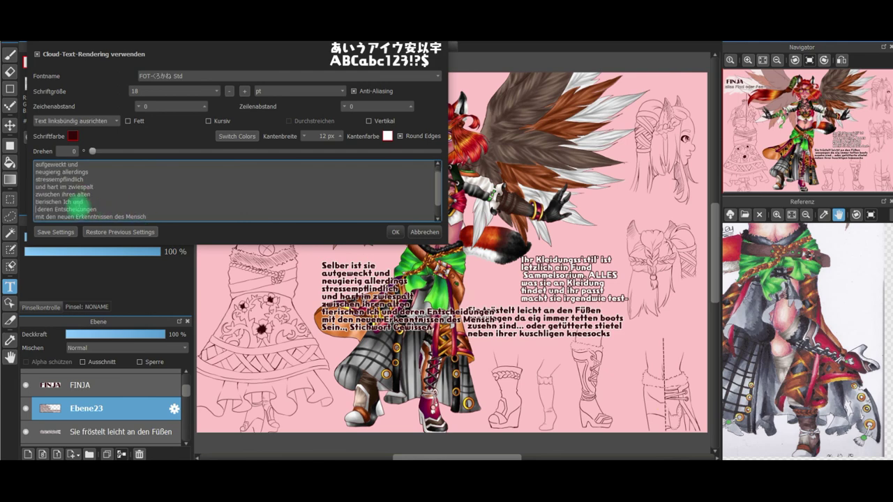
left_click(113, 218)
key("Return")
Accept the personality note and place it between the dress sketch and the character's waist
left_click_drag(437, 203, 449, 235)
left_click(395, 234)
left_click_drag(372, 305, 347, 257)
Reduce the personality note's font size, hyphenate "Erkennt-nissen" across two lines and rebreak its closing lines
left_click(347, 257)
left_click(230, 91)
left_click(83, 204)
key("Return")
left_click(95, 187)
type("-")
key("Return")
left_click(38, 202)
key("BackSpace")
key("BackSpace")
left_click(756, 339)
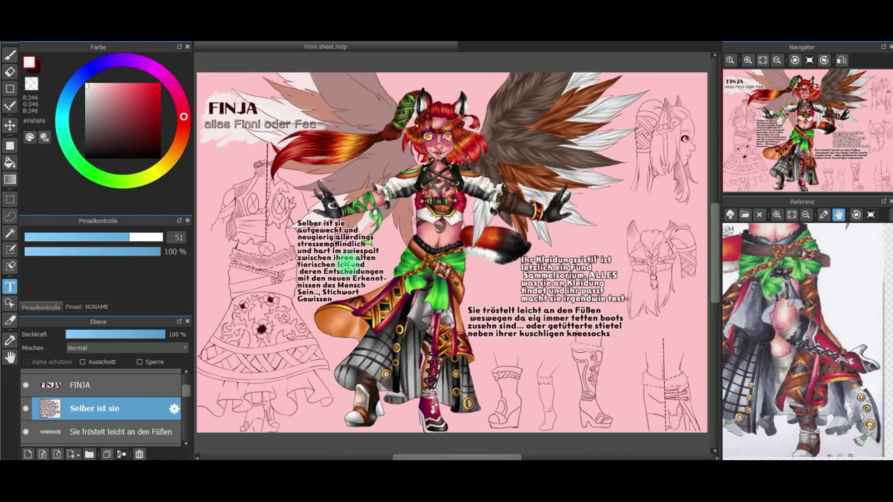
Move the dress close-up sketch on the lines closeups layer slightly left, away from the personality note
left_click(96, 380)
key("ctrl+t")
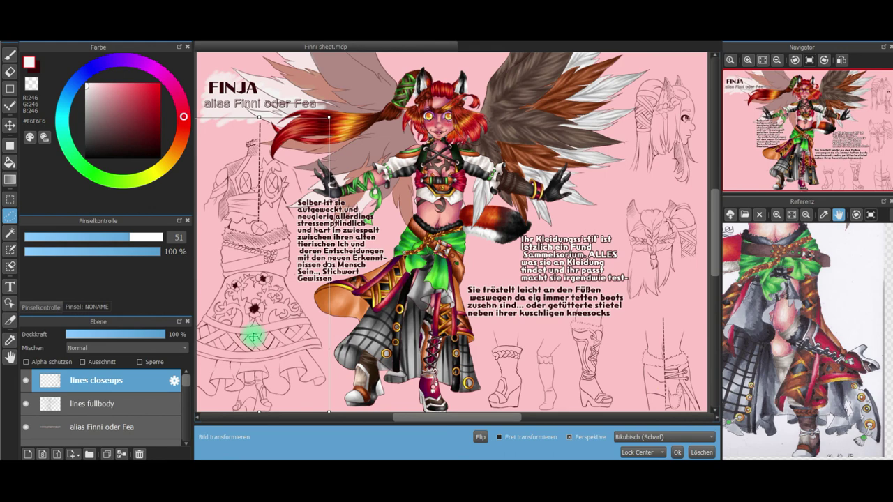
left_click(676, 453)
Set up the Pencil brush at size 23 in dark red #330607 for the lines closeups layer
left_click(10, 55)
left_click(36, 68)
left_click(87, 307)
left_click(77, 238)
left_click(40, 307)
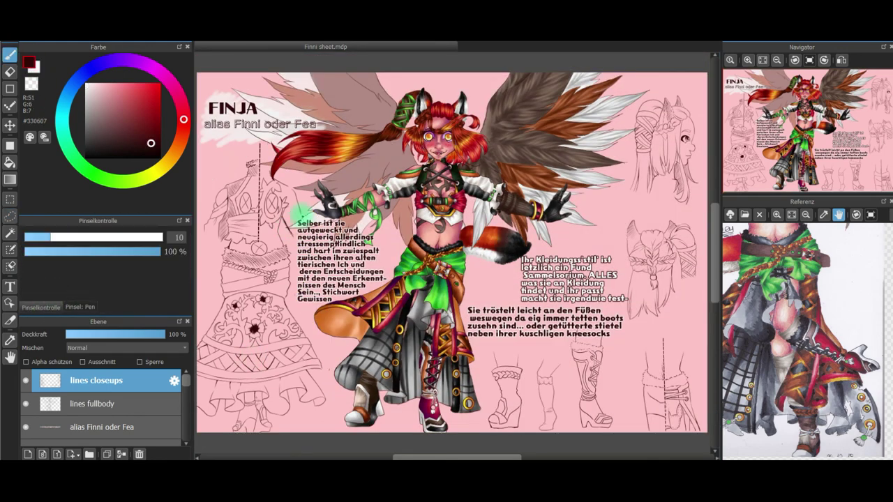
left_click(82, 307)
left_click(77, 258)
left_click(41, 308)
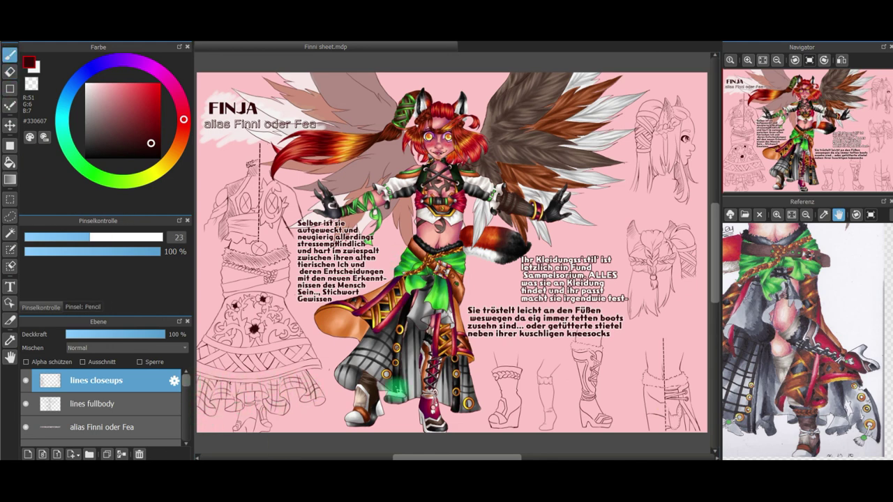
Widen the outline of the personality note "Selber ist sie" to 17 px and increase its font size by one step
left_click_drag(185, 381, 185, 396)
left_click(126, 378)
double_click(129, 380)
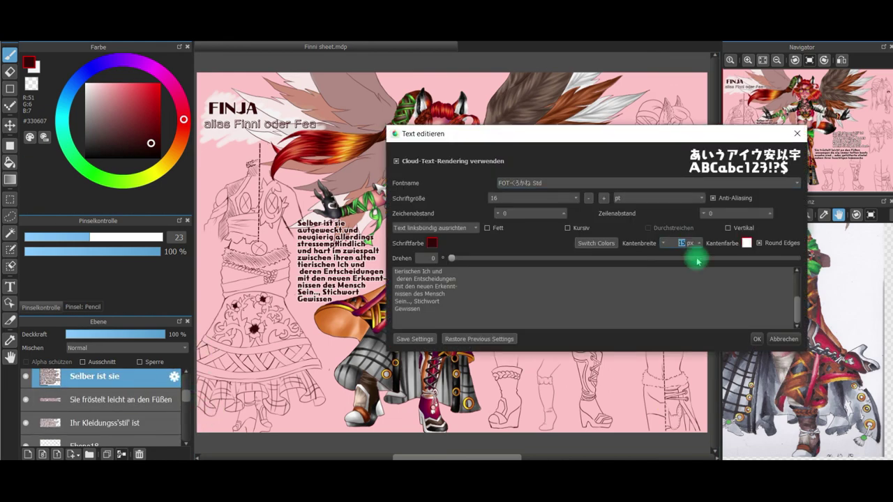
left_click(699, 244)
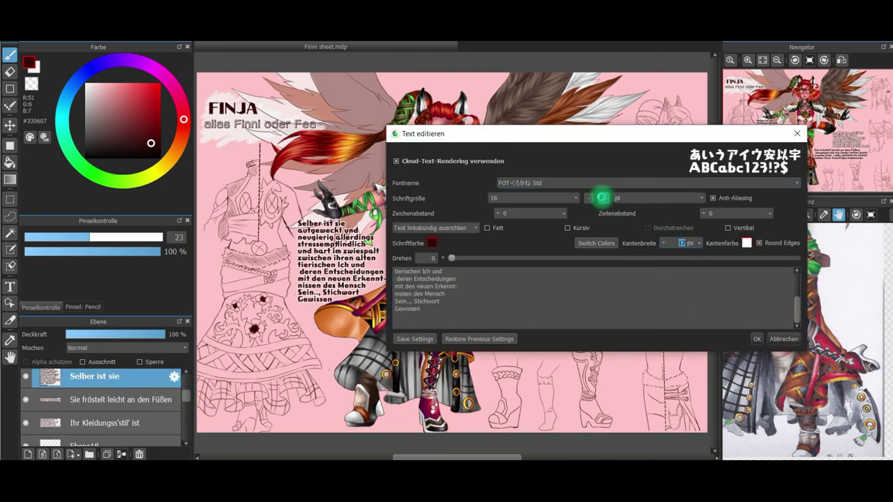
left_click(602, 198)
left_click(757, 339)
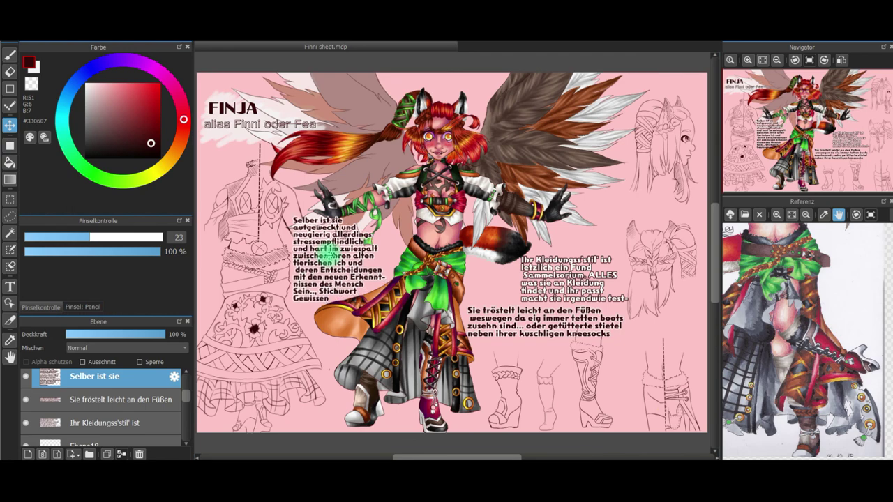
Nudge the personality note slightly down and left in the gap between the dress sketch and the character's waist
left_click(13, 28)
left_click(60, 153)
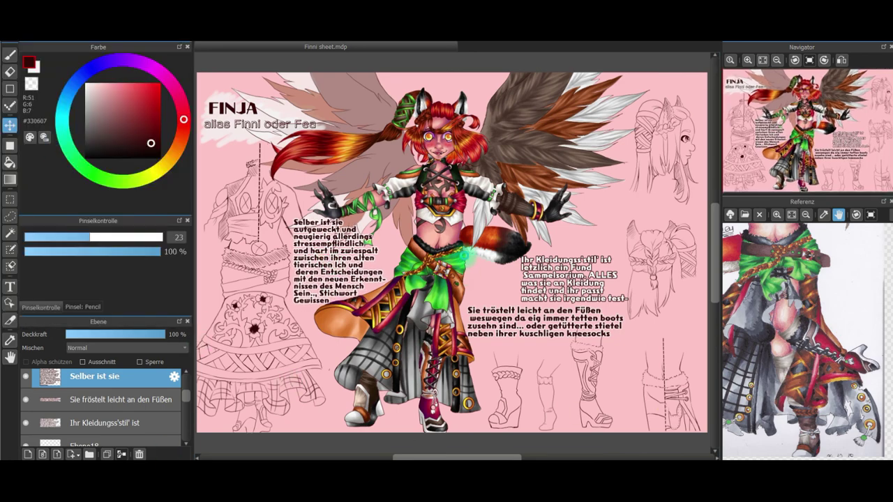
left_click(351, 273)
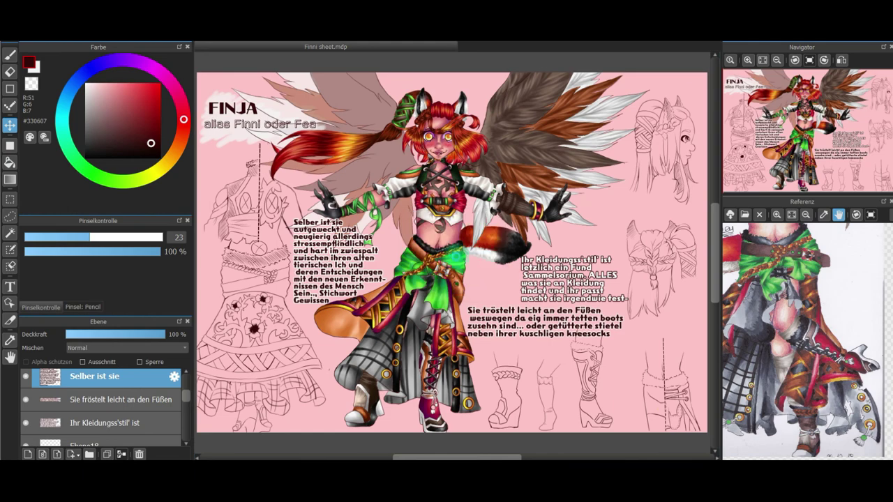